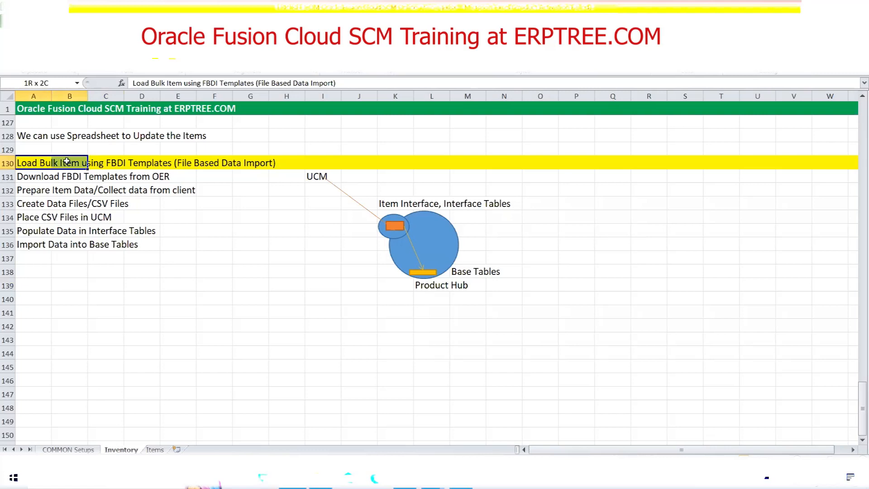
Review the FBDI bulk item load procedure in rows 130 to 136, from downloading the templates to importing into base tables.
left_click_drag(66, 161, 168, 164)
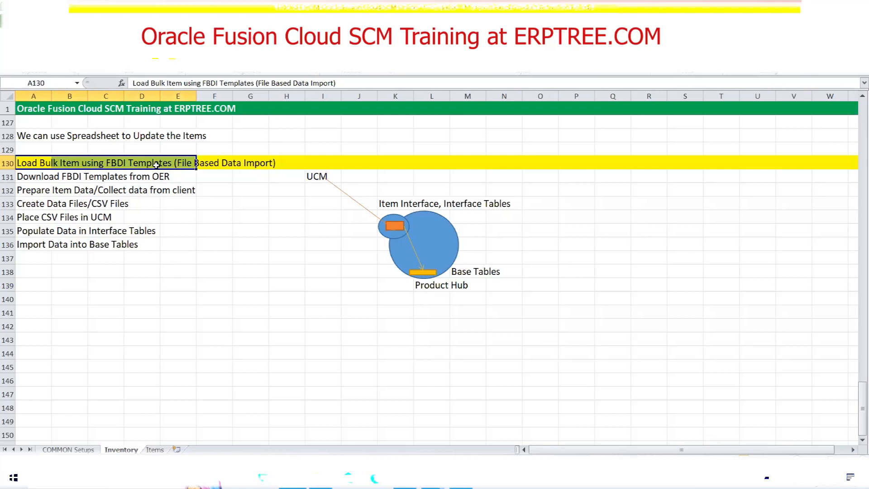
left_click(242, 228)
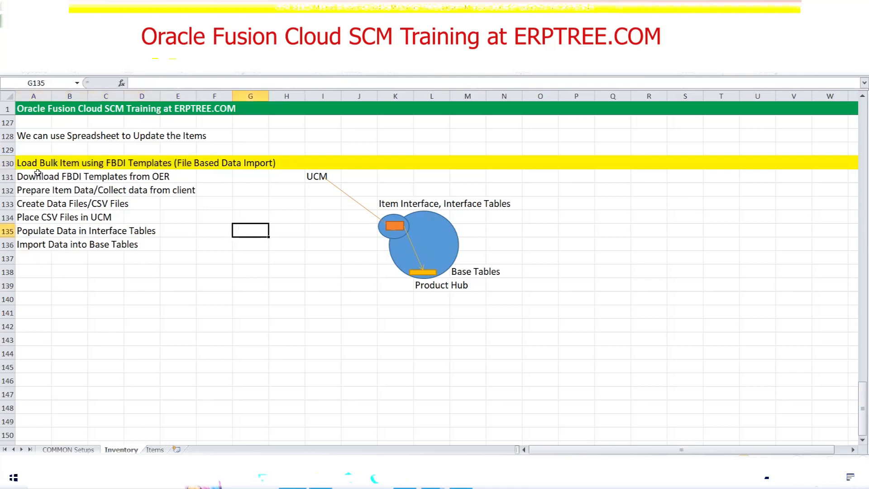
left_click_drag(34, 175, 165, 177)
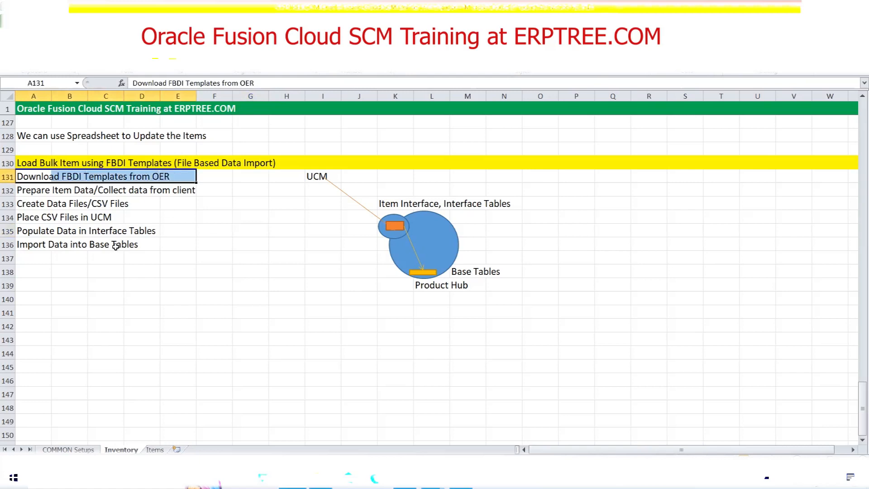
left_click_drag(25, 189, 160, 196)
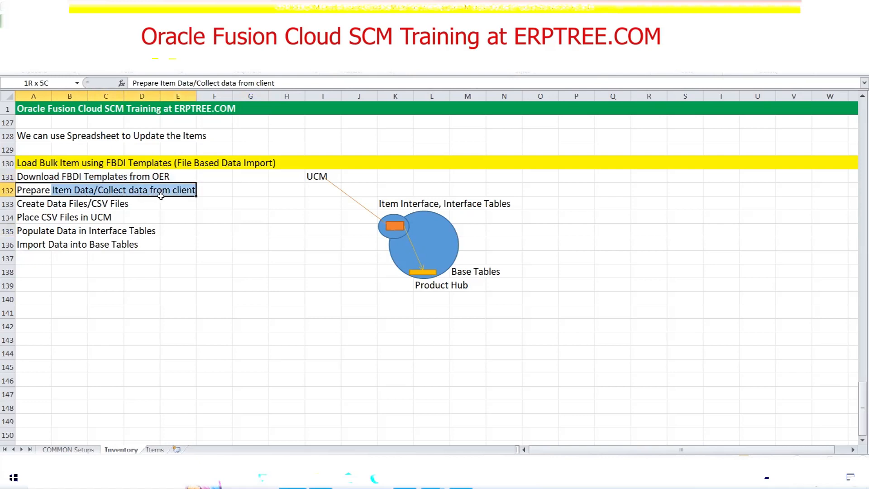
left_click_drag(161, 198, 160, 197)
left_click_drag(22, 190, 82, 192)
left_click_drag(21, 205, 156, 204)
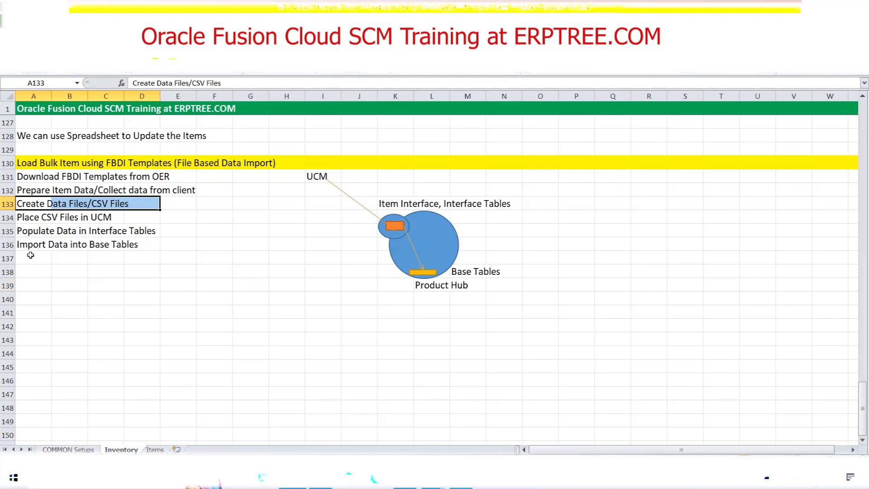
left_click_drag(29, 248, 139, 247)
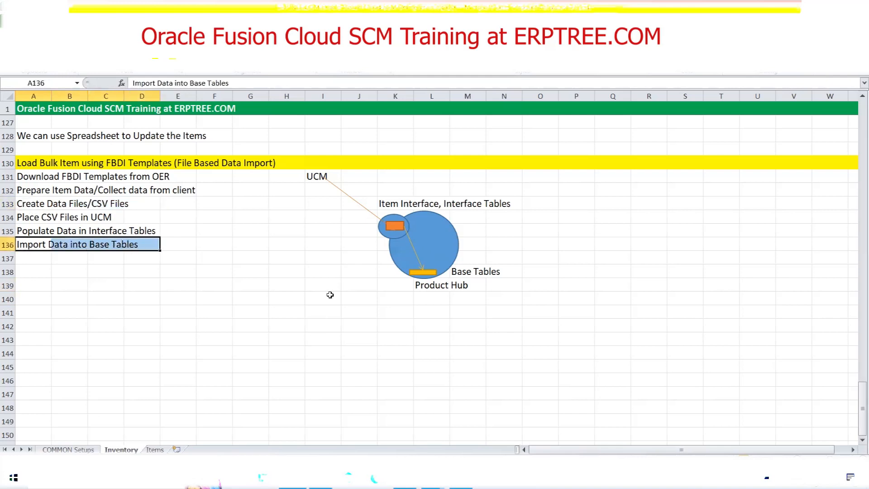
Trace the diagram's data flow from UCM through the interface tables to the base tables, and select the template download row.
left_click(315, 176)
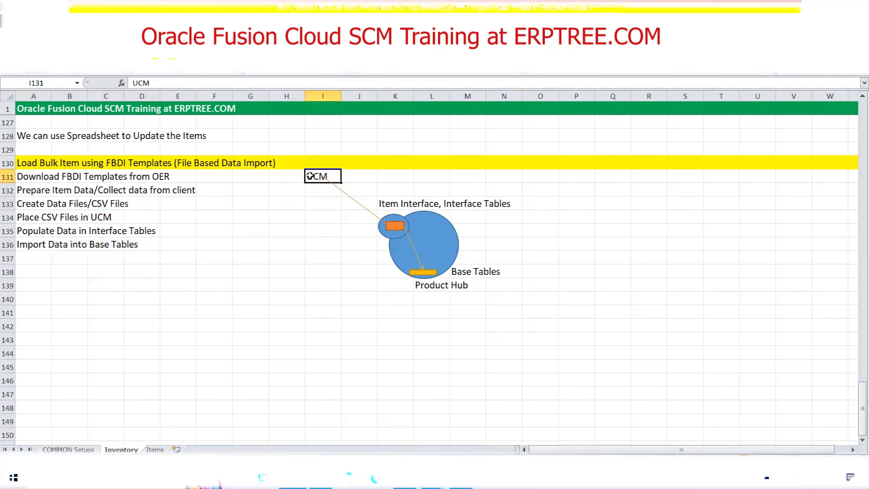
left_click(396, 225)
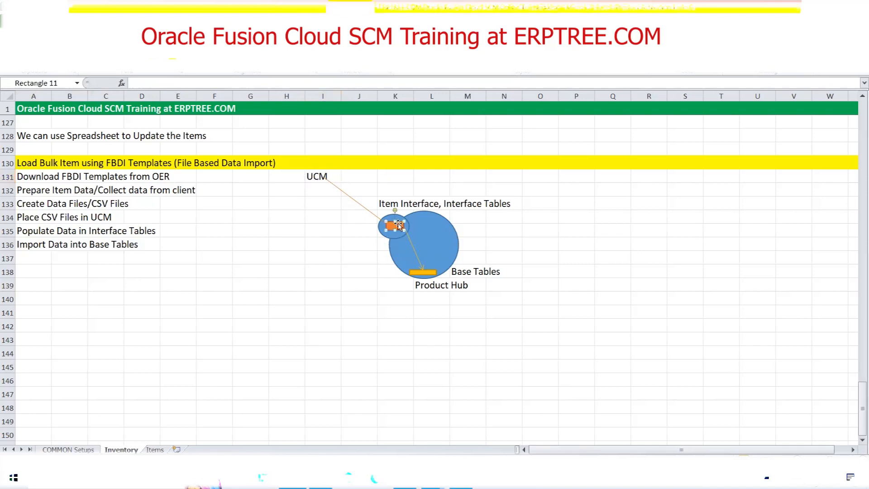
left_click(425, 272)
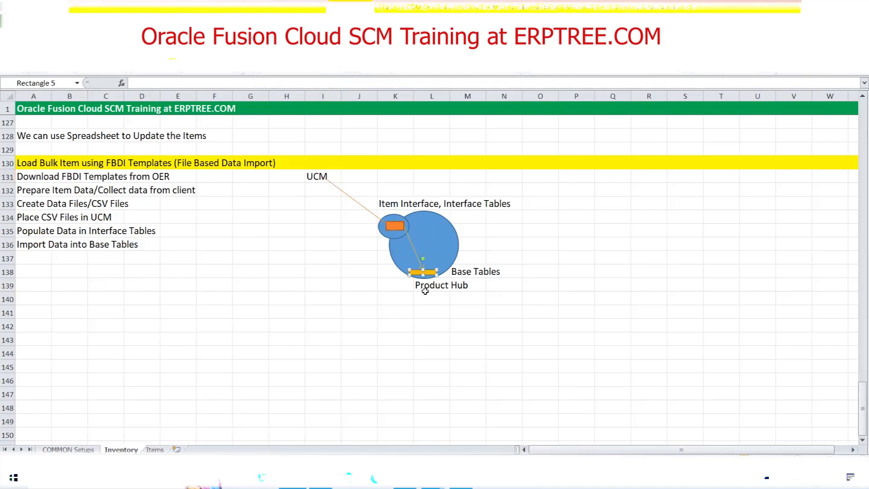
left_click(281, 275)
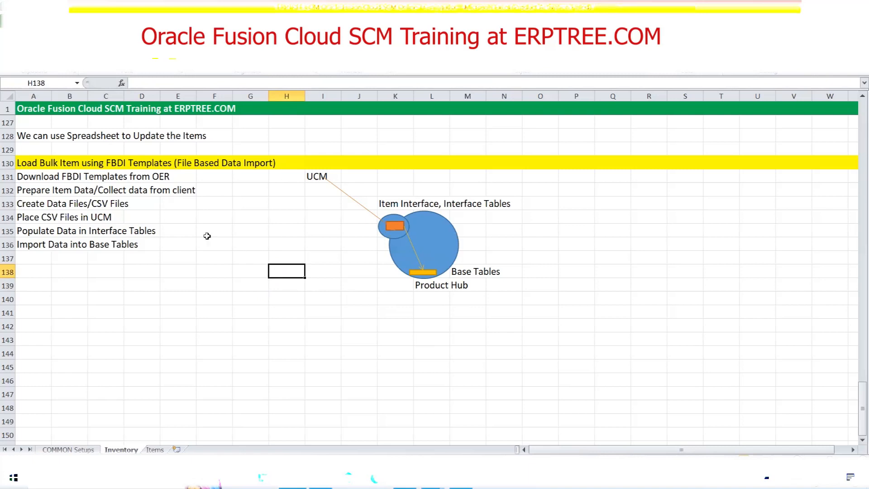
left_click_drag(34, 178, 181, 177)
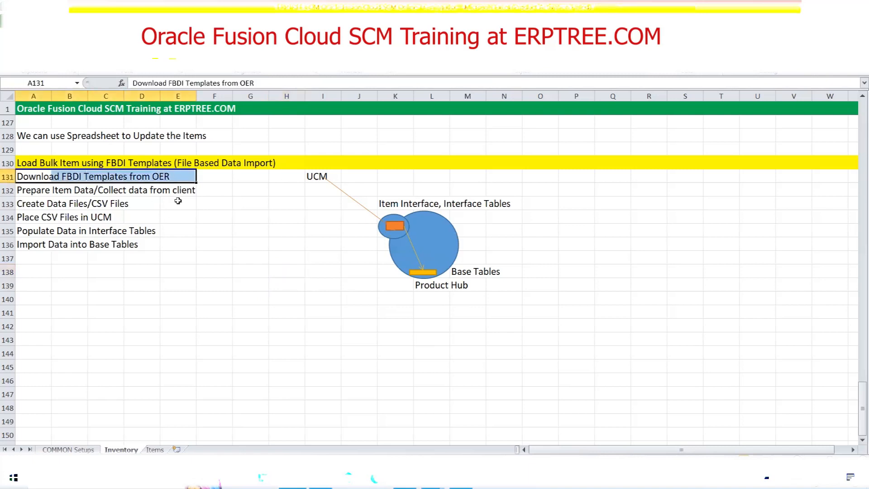
Switch to the web browser and search Google for "oracle oer".
left_click(460, 478)
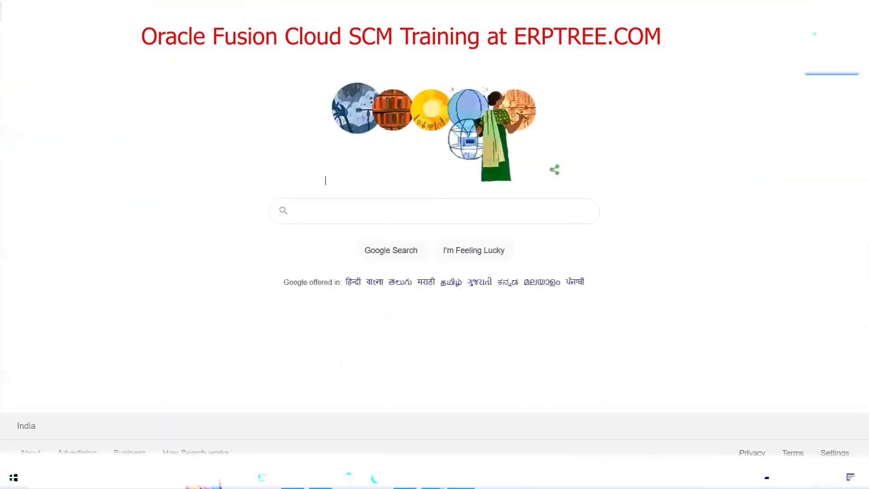
left_click(364, 206)
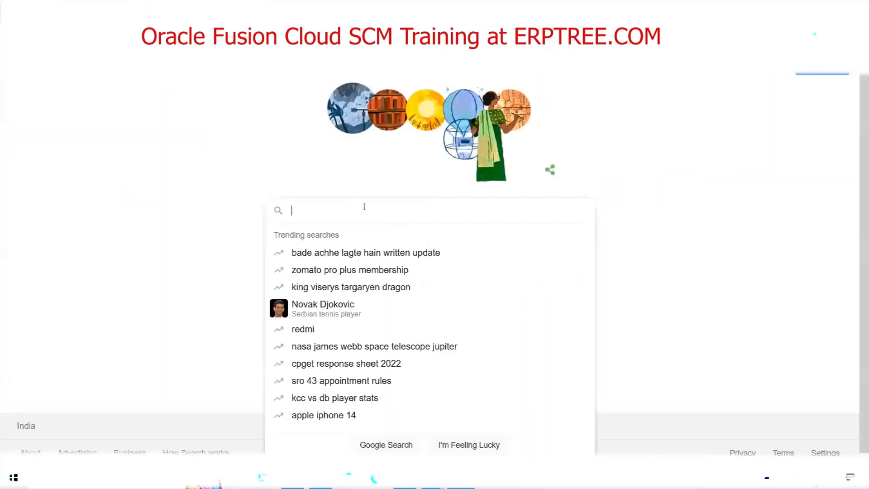
type("oracle oer")
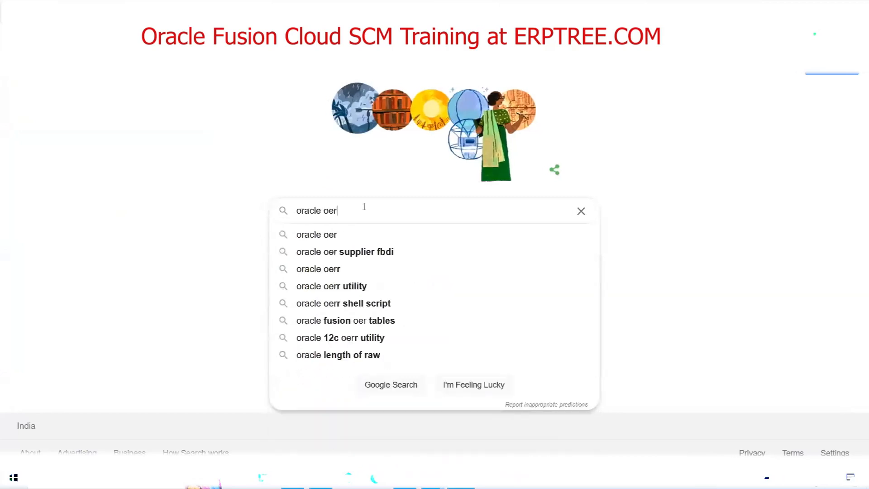
key("Return")
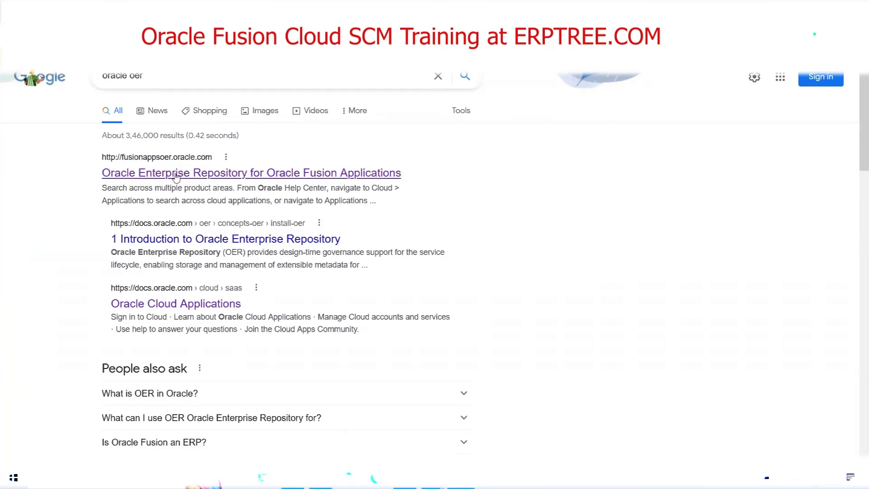
Open the Supply Chain & Manufacturing documentation by way of the Oracle Enterprise Repository result and its Cloud Applications page.
left_click(280, 176)
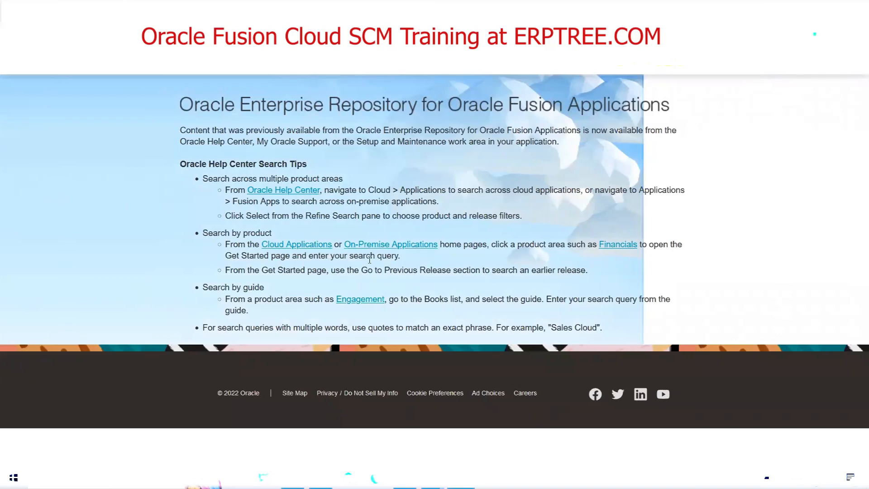
left_click(296, 246)
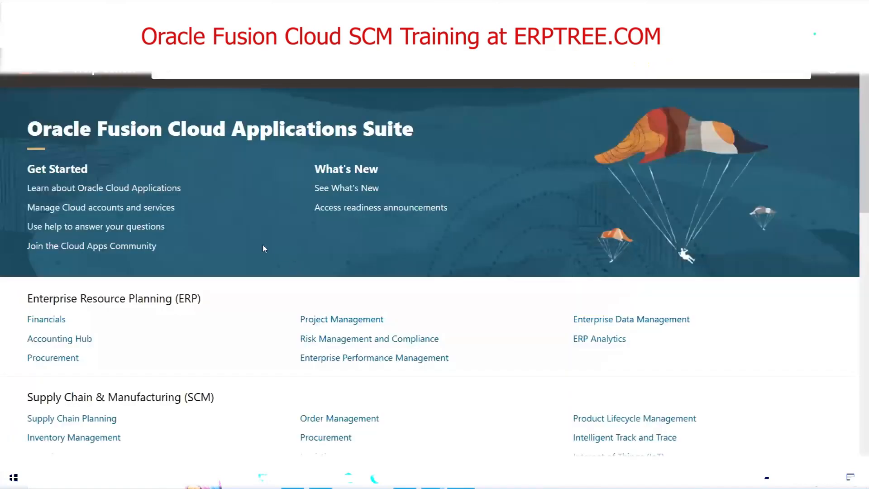
scroll(243, 225, "down", 3)
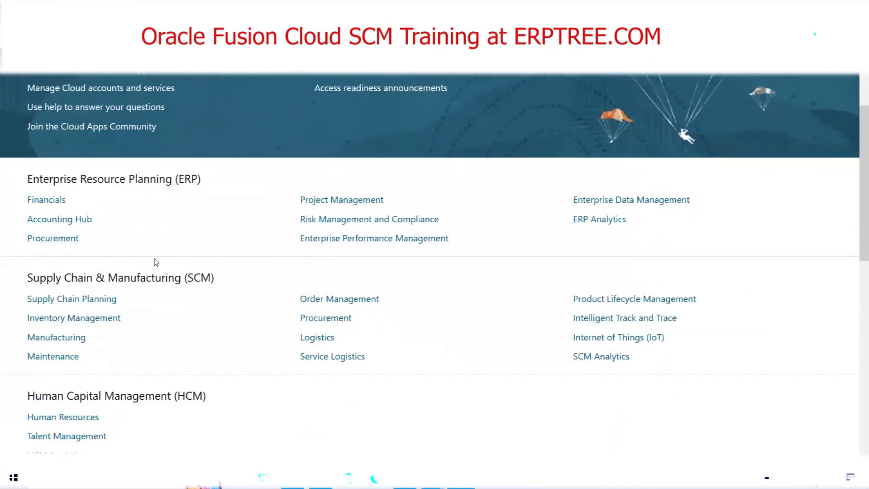
scroll(236, 231, "down", 1)
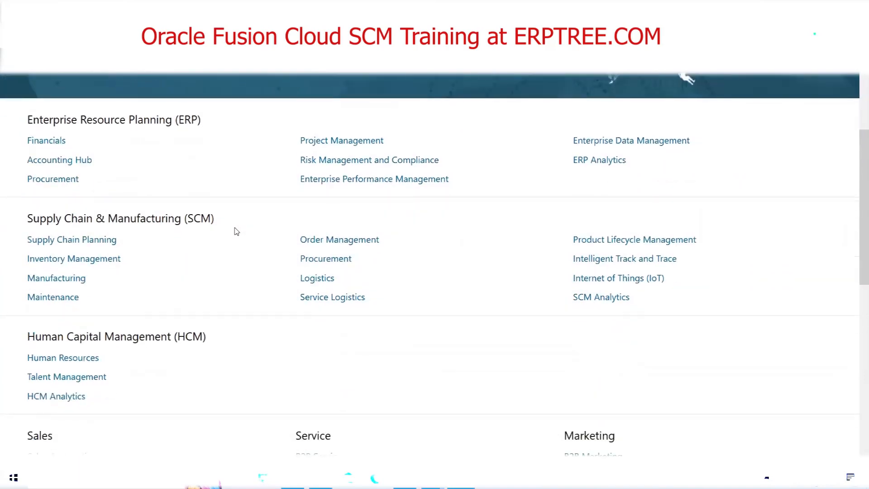
left_click_drag(42, 221, 224, 222)
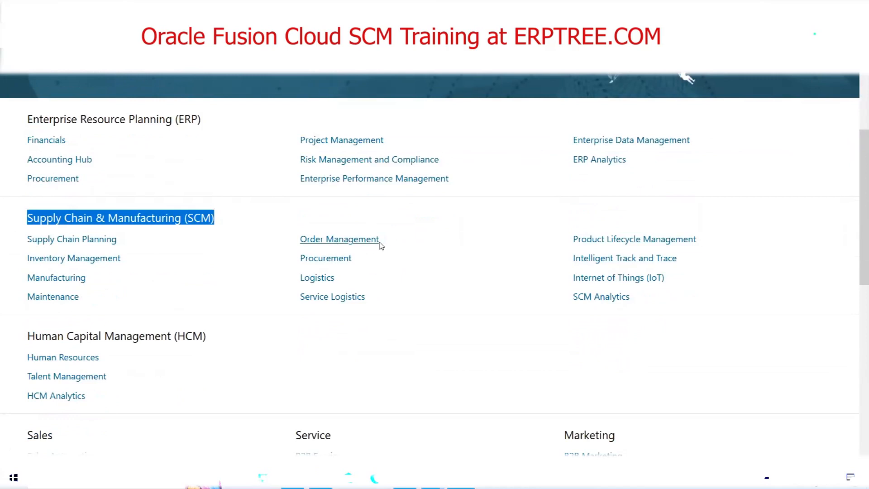
left_click(216, 267)
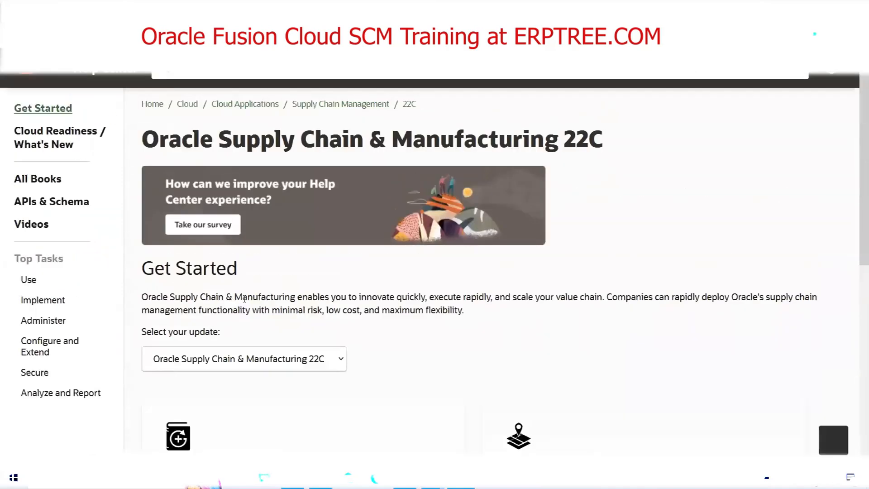
Open All Books for Oracle Supply Chain & Manufacturing 22C and check the category options of the View filter.
left_click(26, 182)
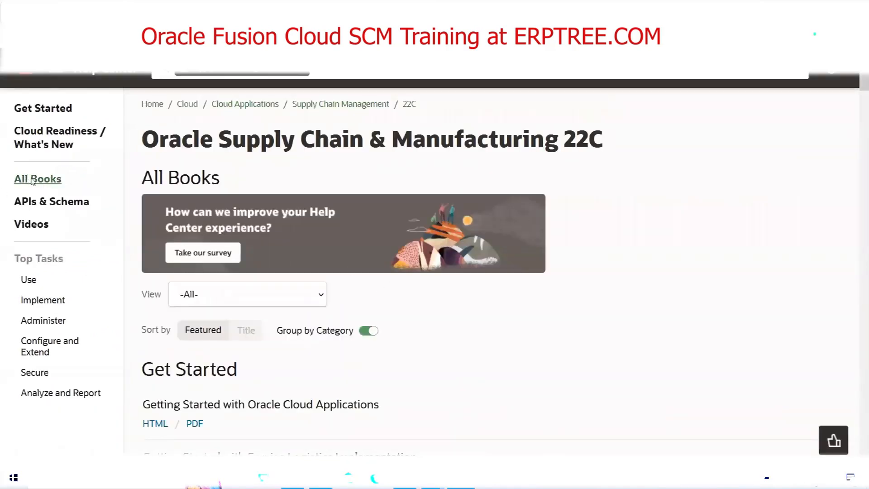
scroll(342, 224, "down", 4)
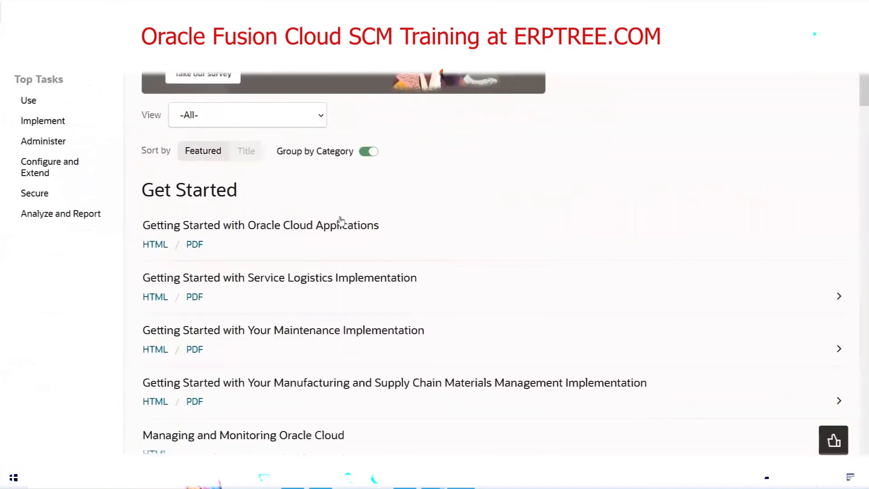
left_click(320, 117)
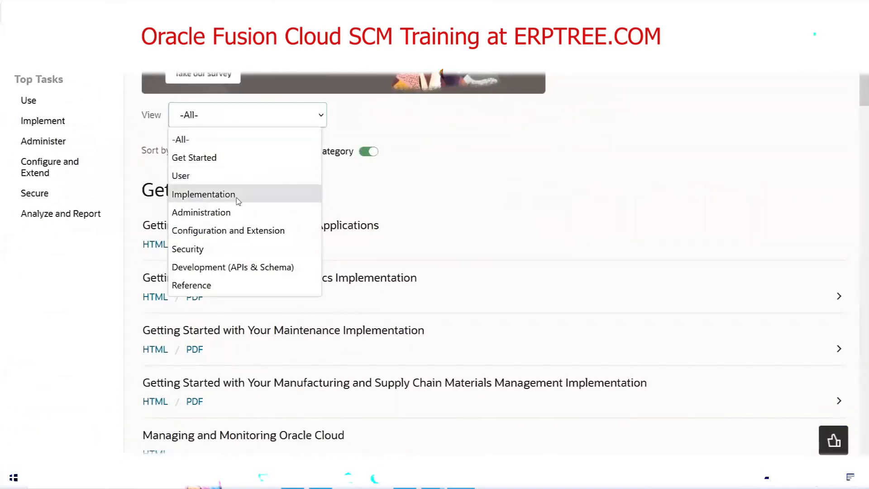
left_click(480, 181)
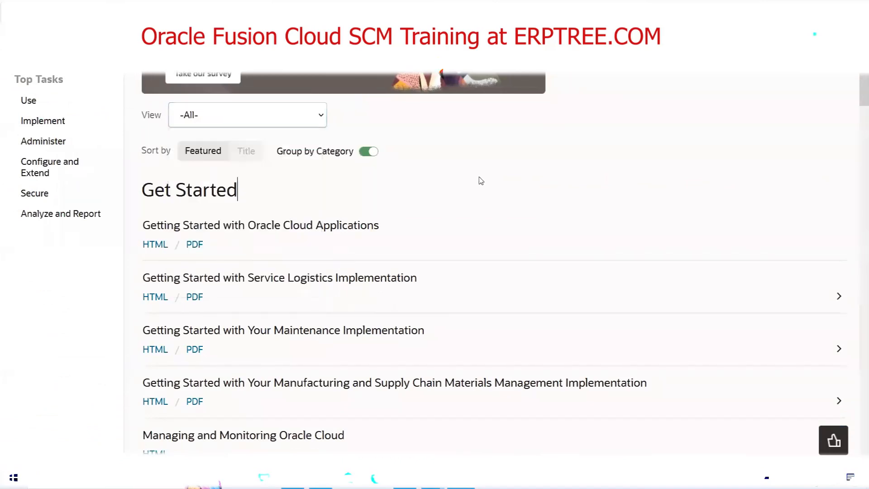
Locate the File-Based Data Import (FBDI) for SCM title in the Implementation section of the book list.
scroll(452, 193, "down", 20)
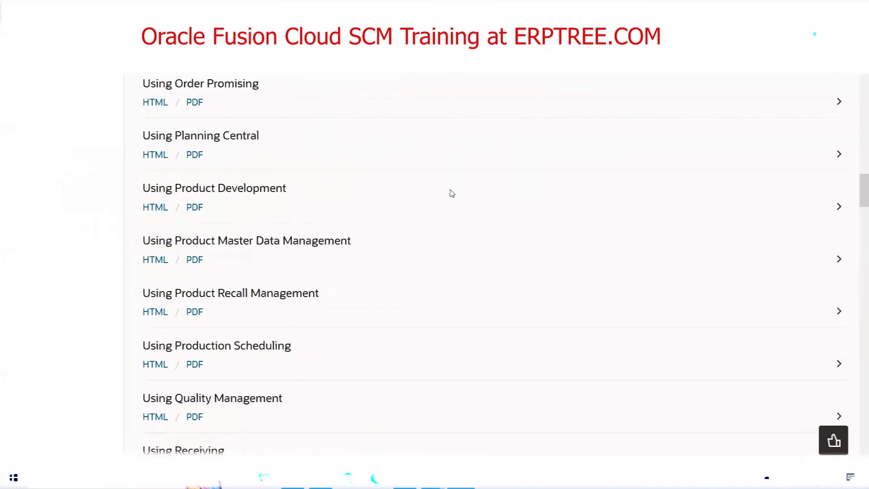
scroll(451, 193, "down", 13)
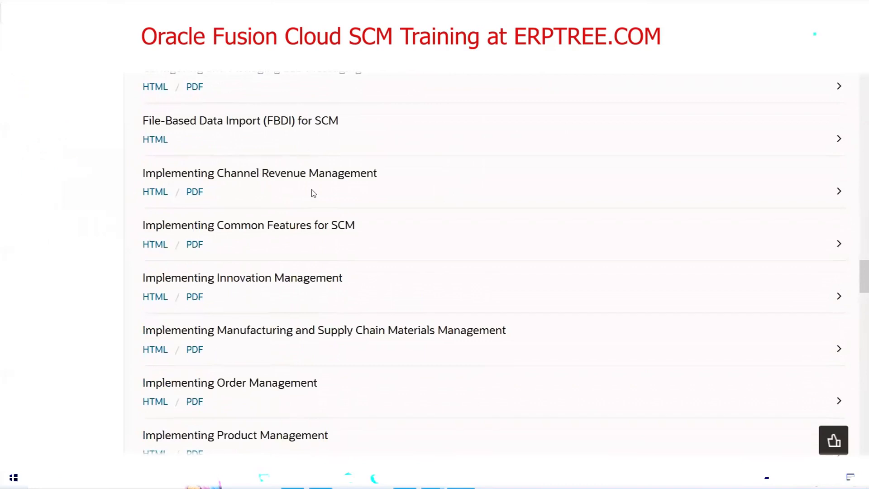
scroll(310, 192, "up", 4)
double_click(210, 211)
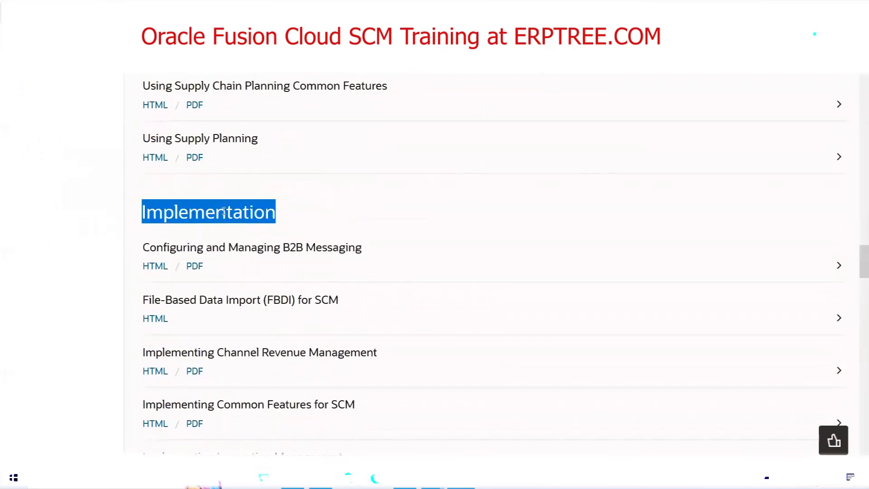
left_click_drag(145, 299, 357, 306)
left_click(357, 305)
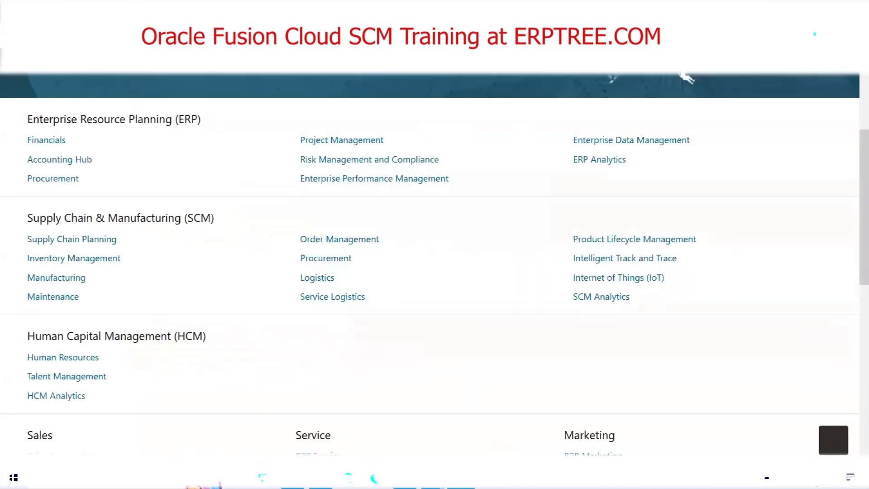
Go back to the search results and reopen the SCM documentation through Oracle Enterprise Repository, Cloud Applications and Supply Chain Planning.
key("alt+Left")
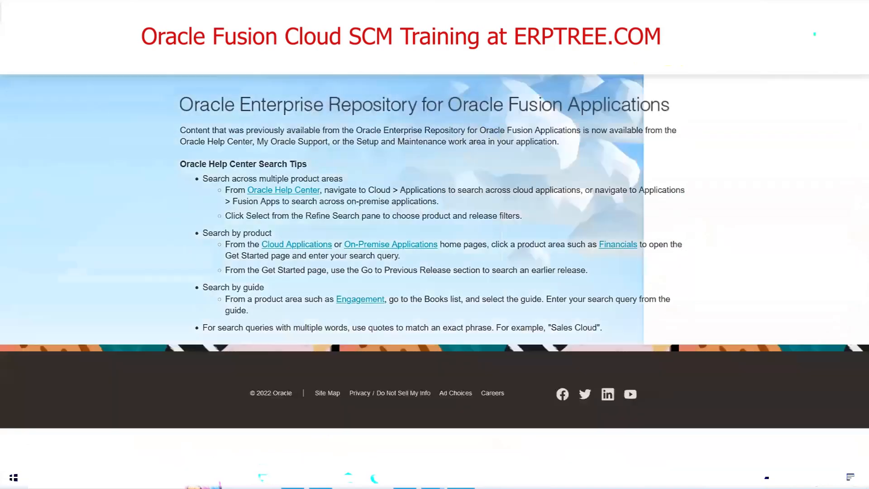
key("alt+Left")
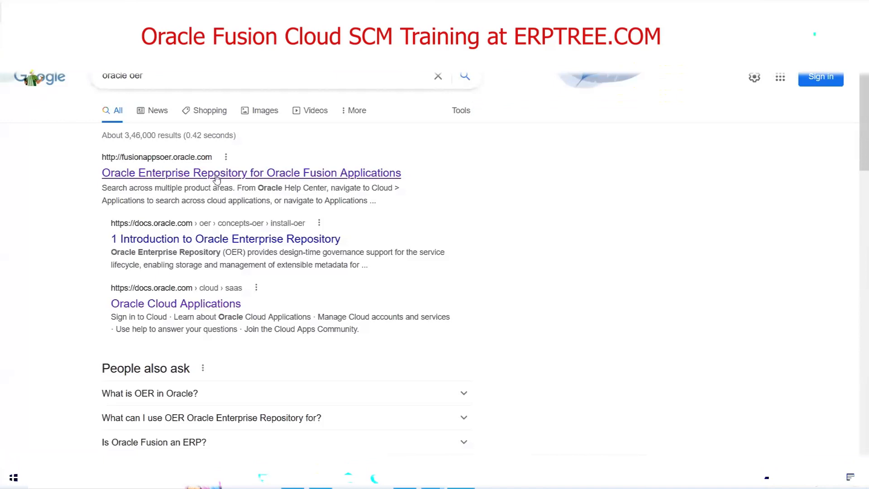
left_click(217, 174)
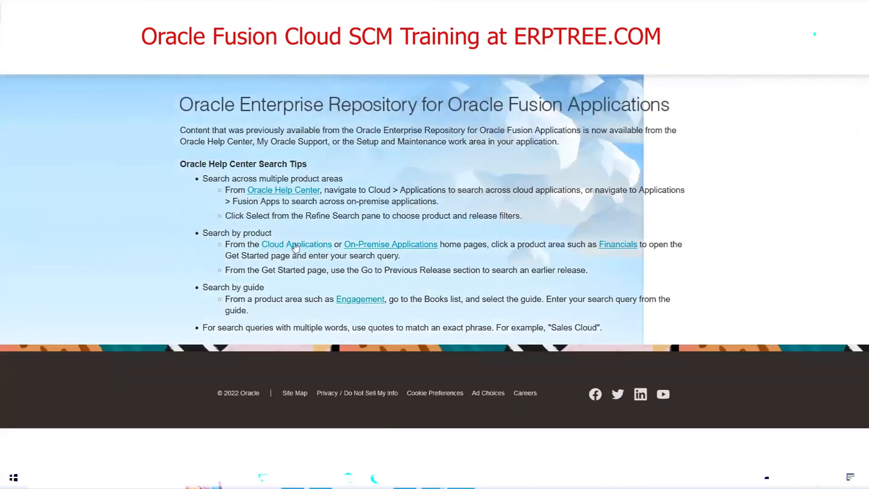
left_click(295, 245)
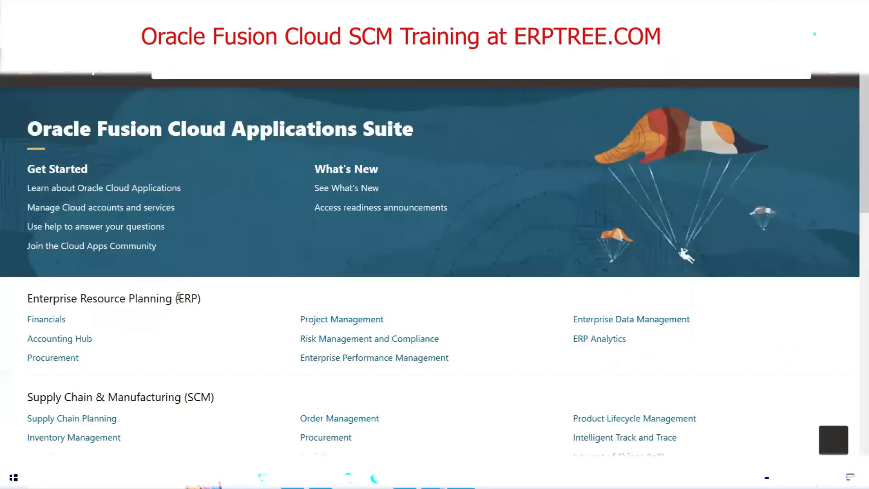
scroll(187, 314, "down", 4)
double_click(195, 218)
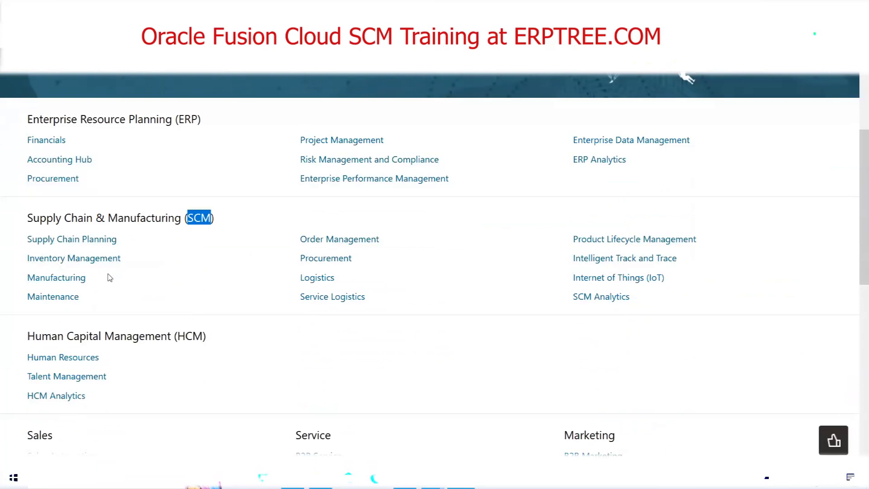
left_click(52, 241)
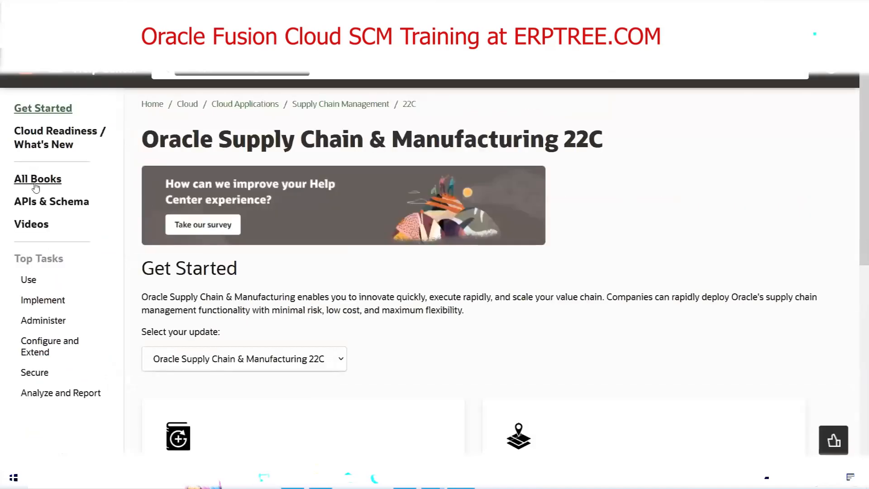
Open All Books for Oracle Supply Chain & Manufacturing 22C and locate the Implementation section.
left_click(37, 182)
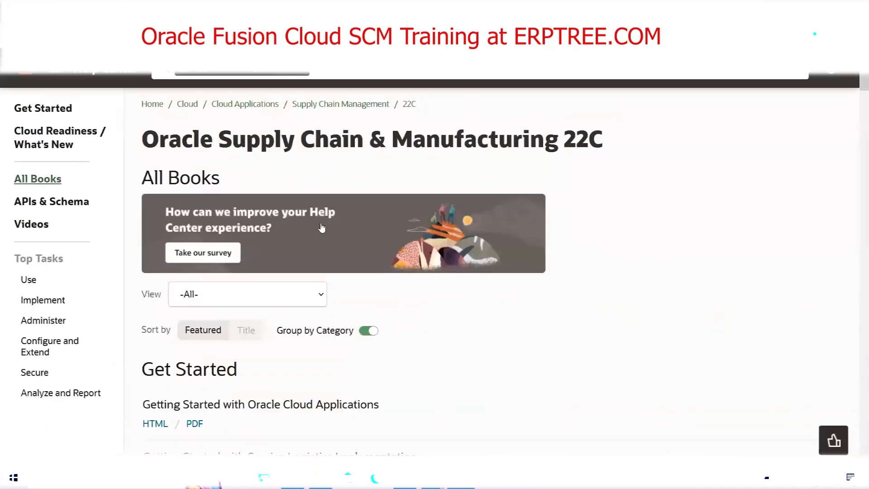
scroll(312, 200, "down", 4)
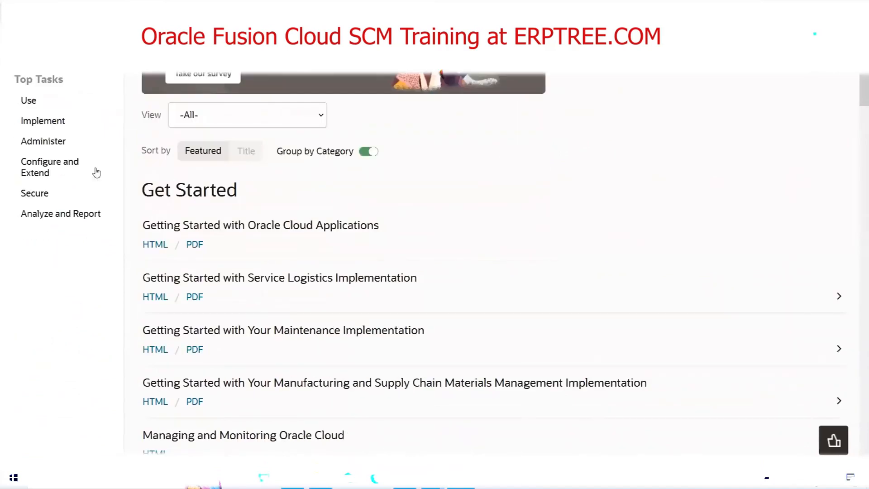
scroll(96, 150, "up", 3)
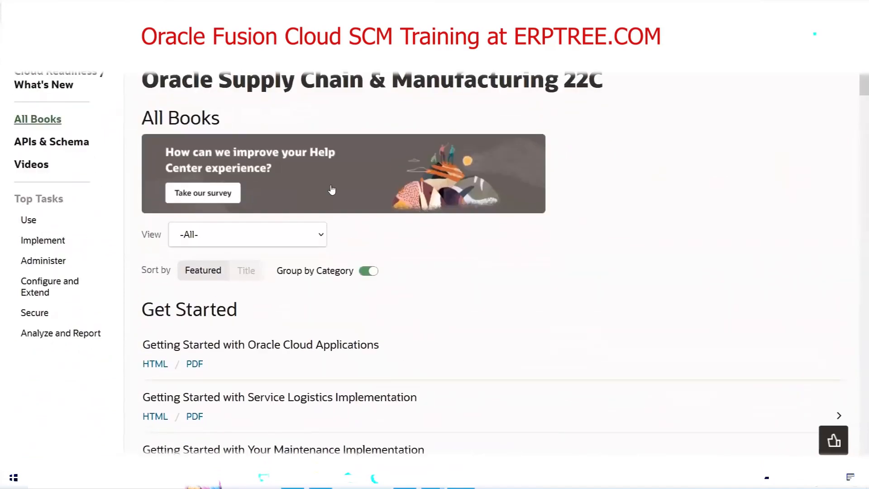
scroll(332, 185, "down", 1)
scroll(331, 182, "down", 2)
scroll(370, 253, "down", 2)
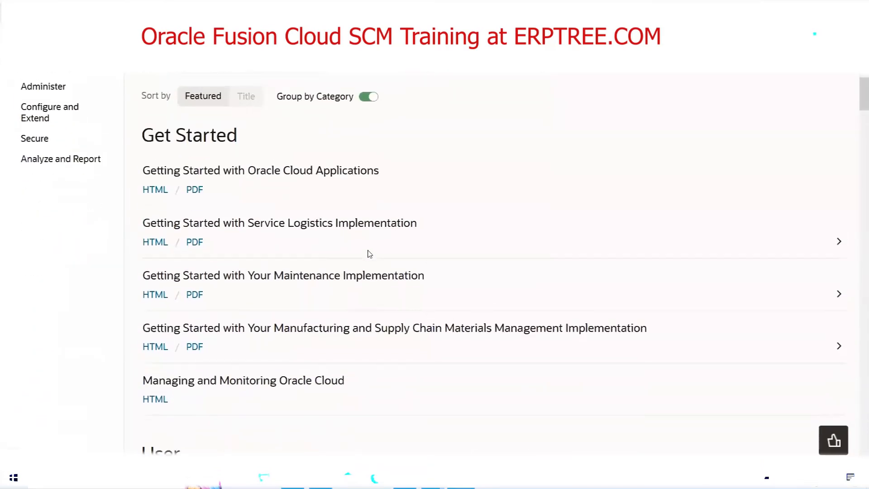
scroll(370, 254, "down", 5)
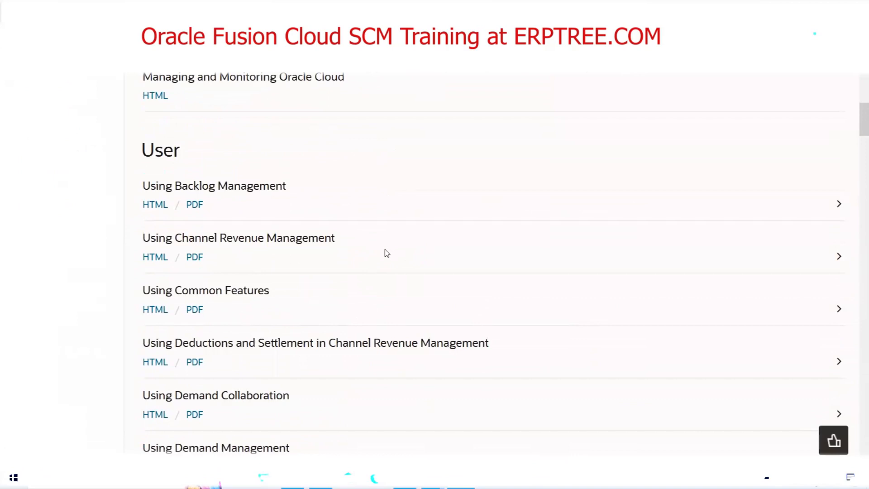
scroll(384, 252, "down", 4)
scroll(387, 252, "down", 3)
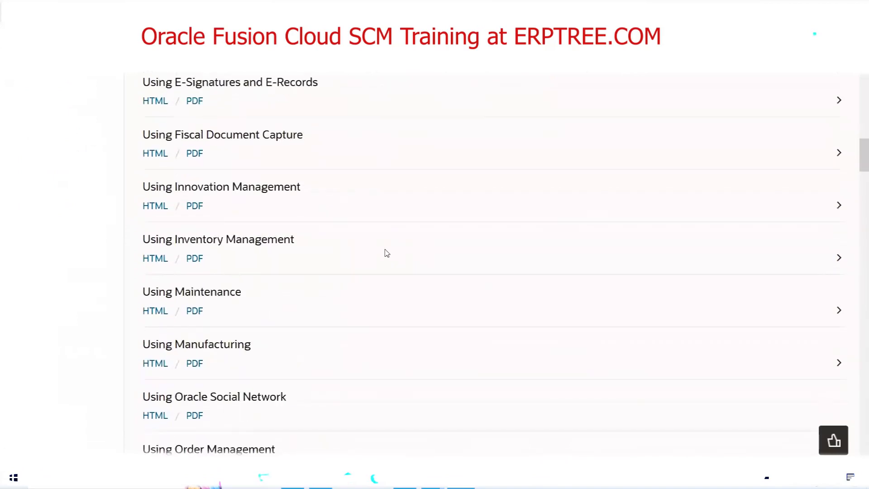
scroll(387, 253, "down", 9)
scroll(387, 253, "down", 4)
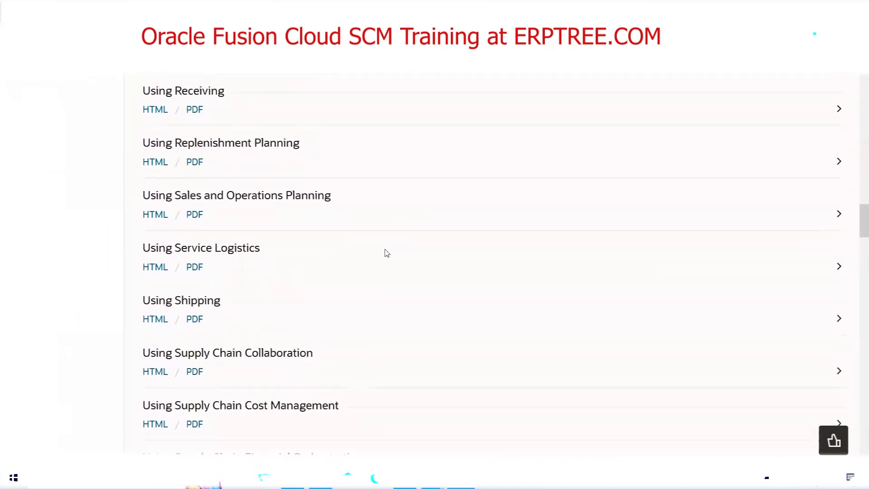
scroll(319, 256, "down", 9)
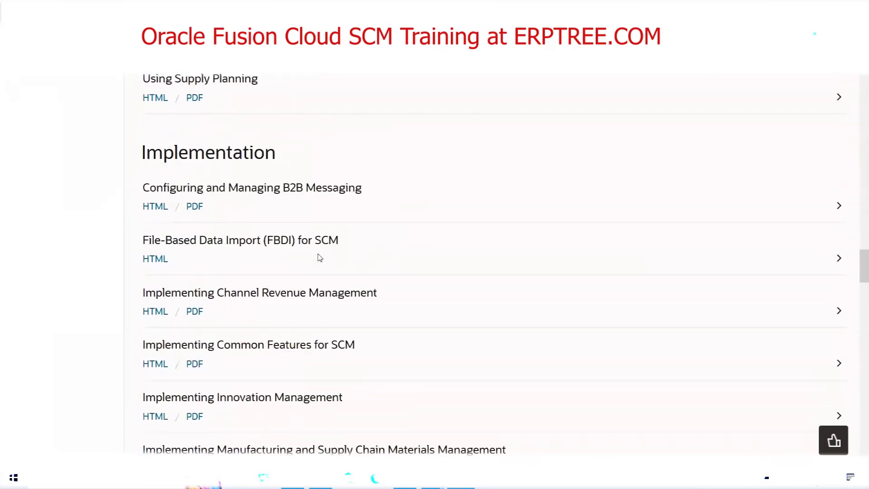
Open the HTML version of the File-Based Data Import (FBDI) for SCM book in the Implementation section.
double_click(224, 151)
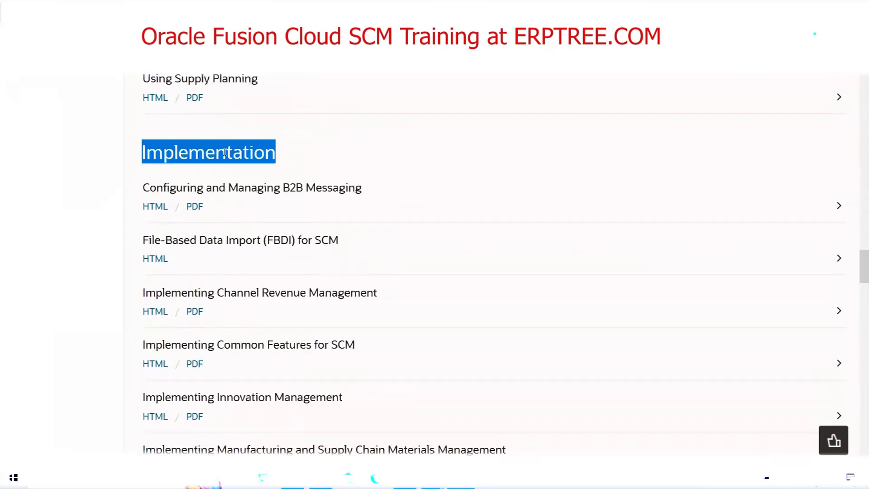
triple_click(194, 239)
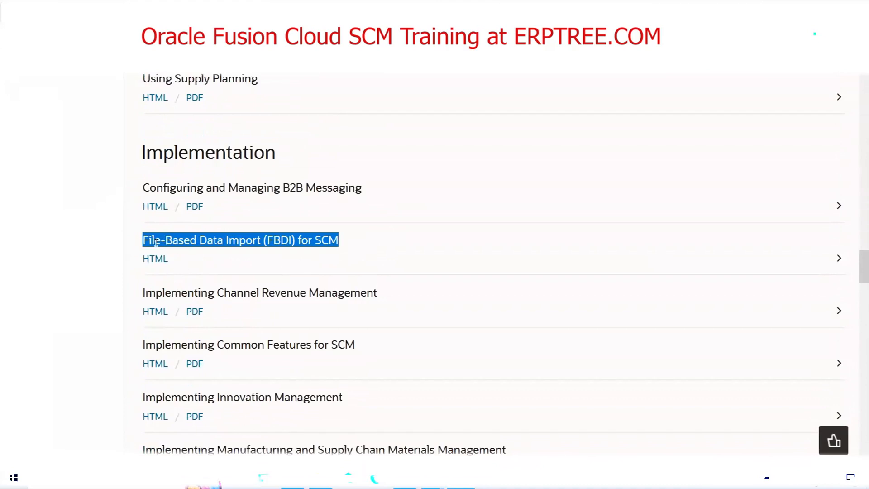
left_click(325, 242)
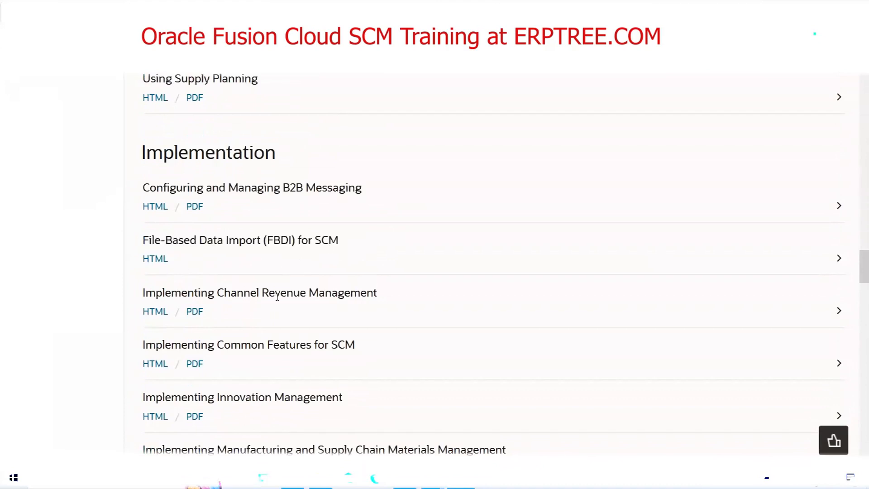
left_click(156, 263)
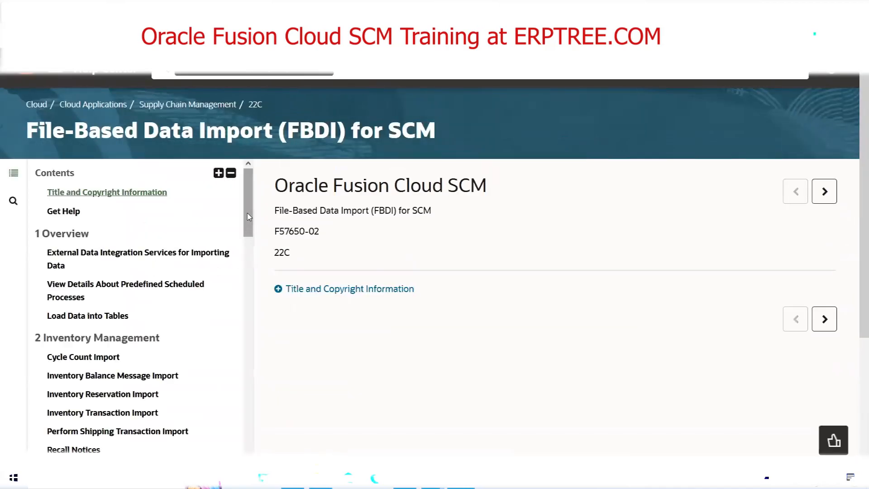
Open the Item topic under Product Lifecycle Management and highlight the XLSM template entry in its File Links table.
left_click_drag(249, 216, 272, 368)
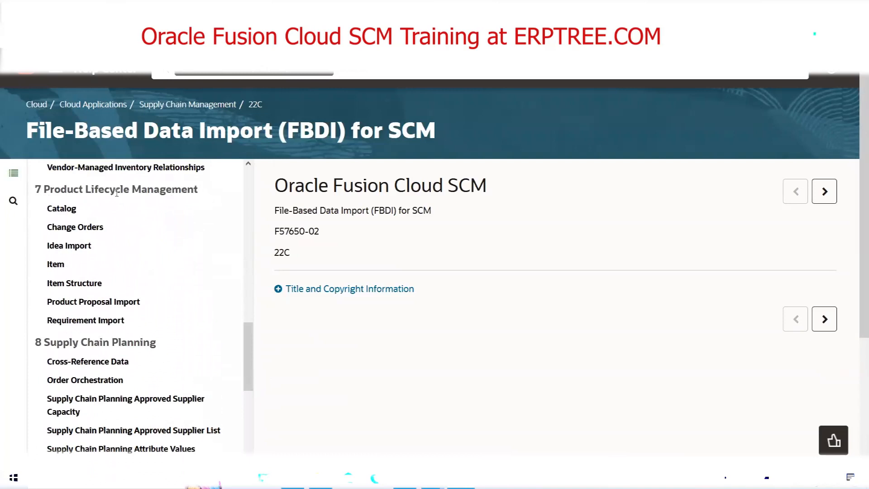
left_click(55, 265)
scroll(581, 265, "down", 3)
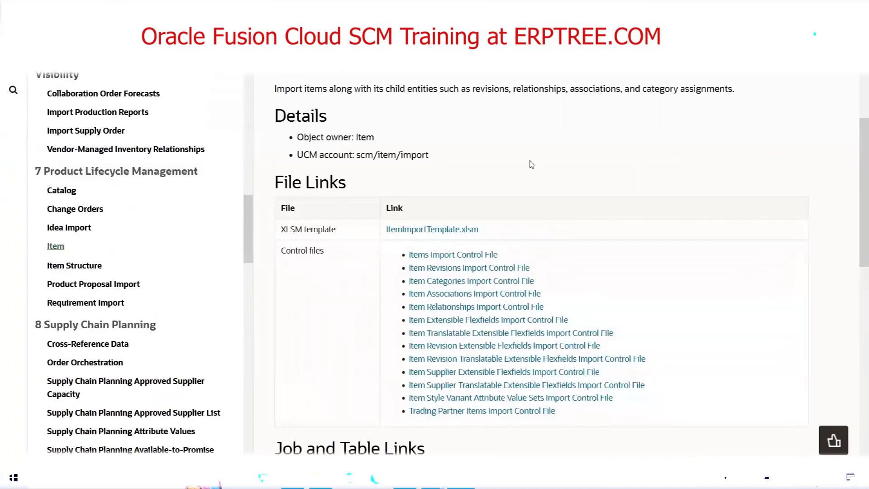
scroll(536, 147, "down", 1)
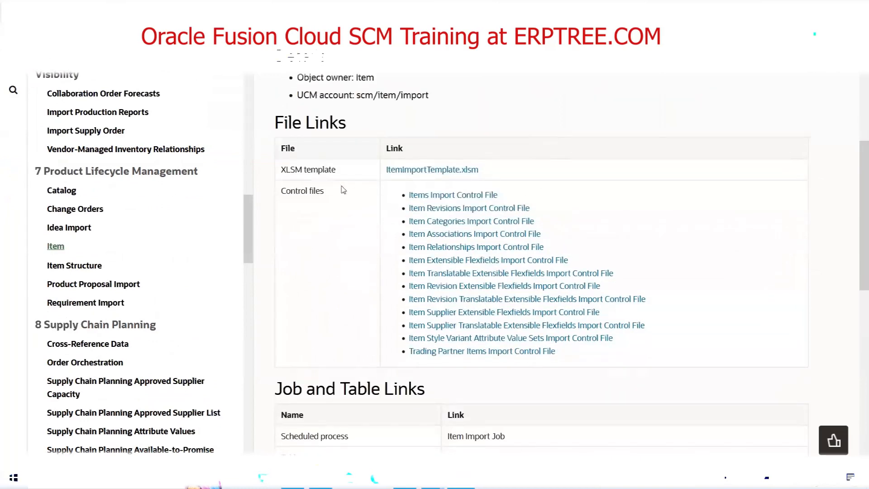
triple_click(304, 169)
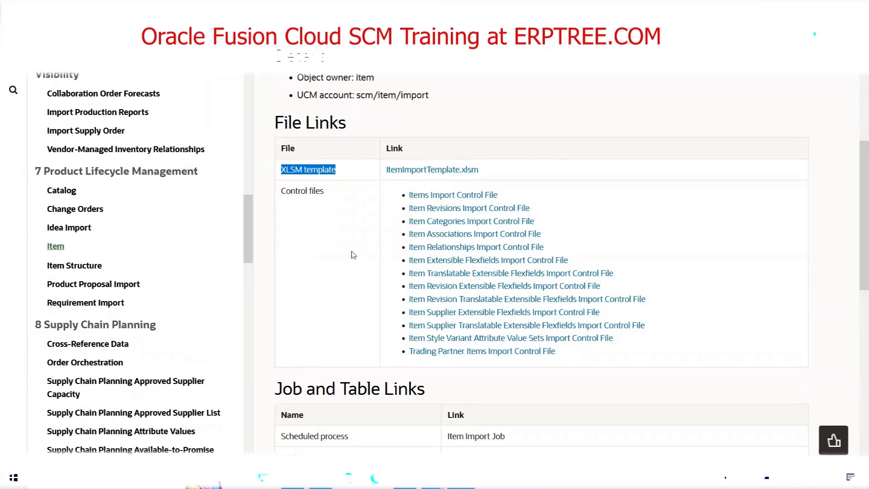
Review the control files and highlight the full list of interface tables under Job and Table Links.
scroll(350, 252, "down", 2)
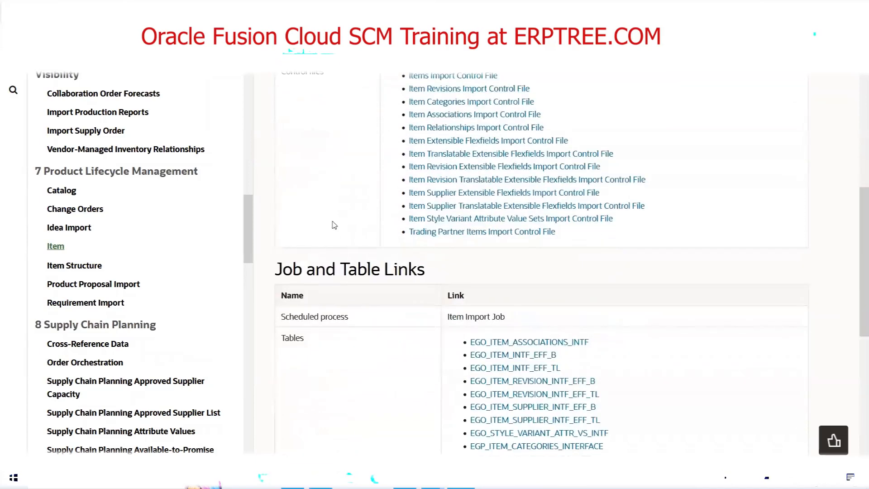
scroll(351, 219, "down", 1)
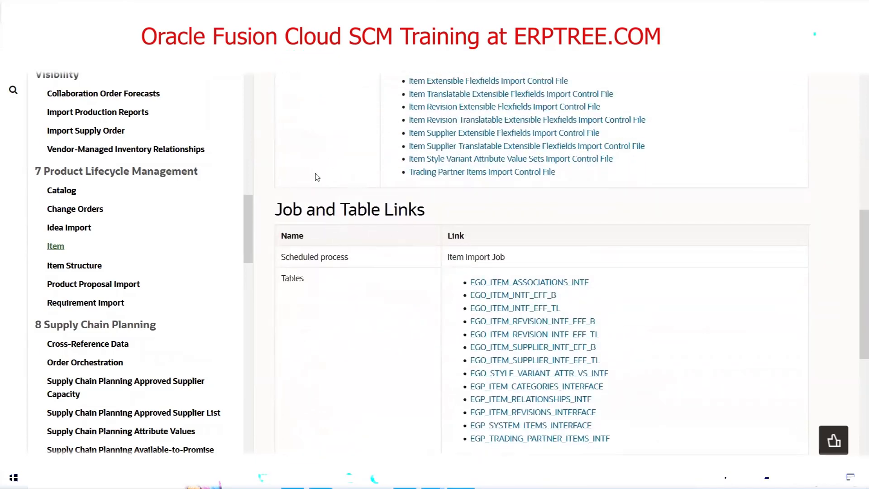
scroll(464, 319, "down", 2)
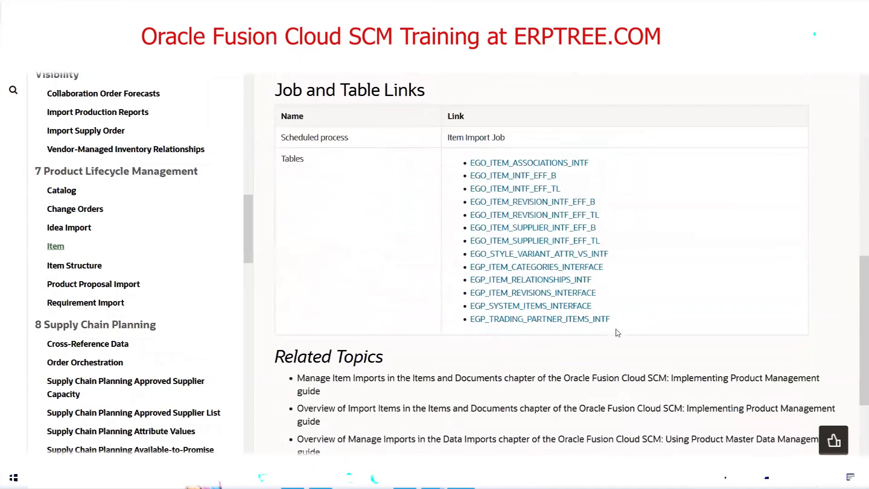
left_click_drag(610, 321, 457, 168)
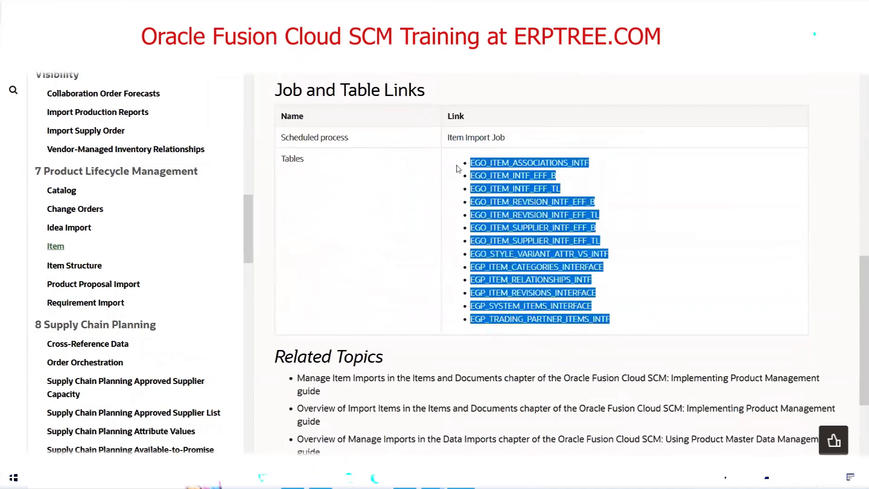
Switch to the Excel notes and select the orange rectangle for the interface tables in the Product Hub diagram.
left_click(292, 478)
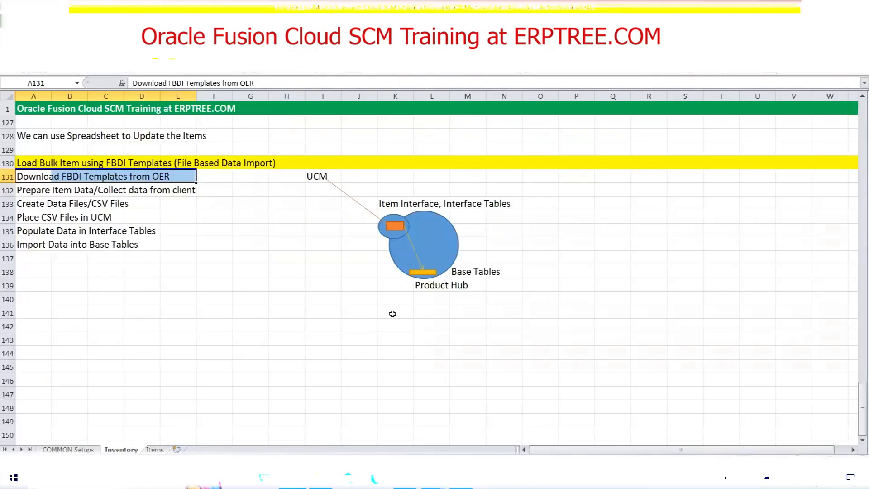
left_click(392, 227)
left_click(395, 226)
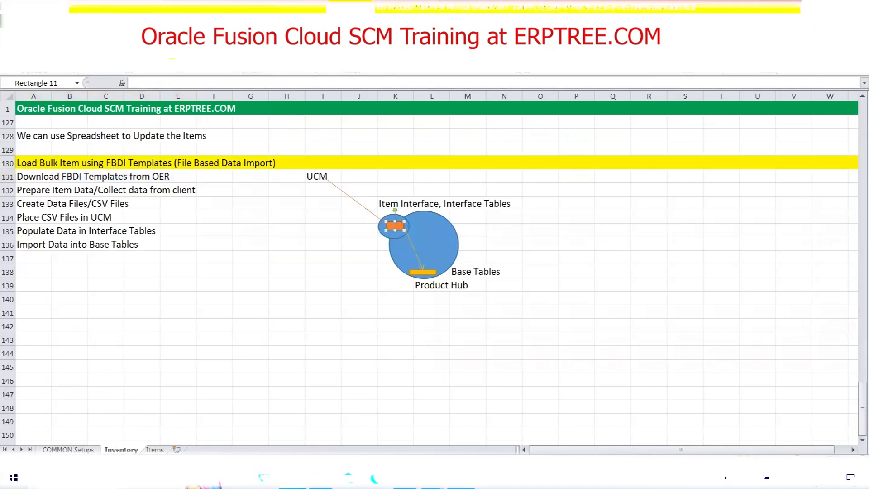
Return to the browser documentation and highlight the Item Import Job scheduled process name under Job and Table Links.
key("alt+Tab")
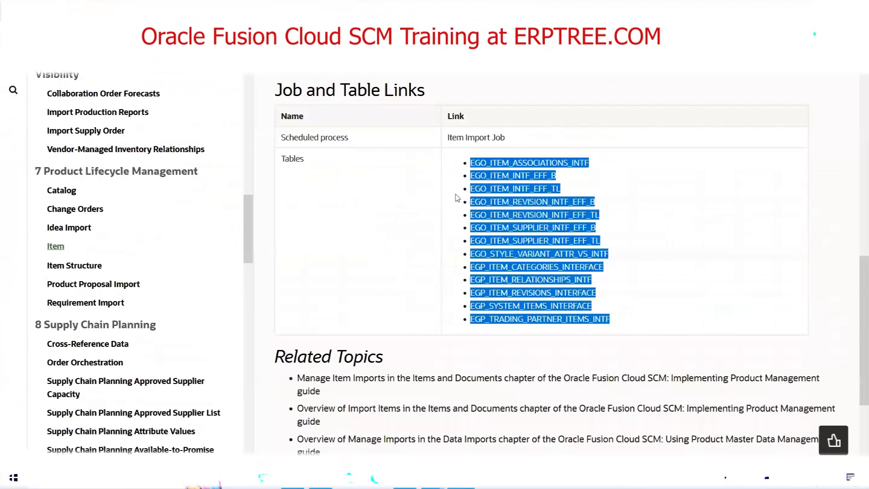
scroll(407, 253, "up", 2)
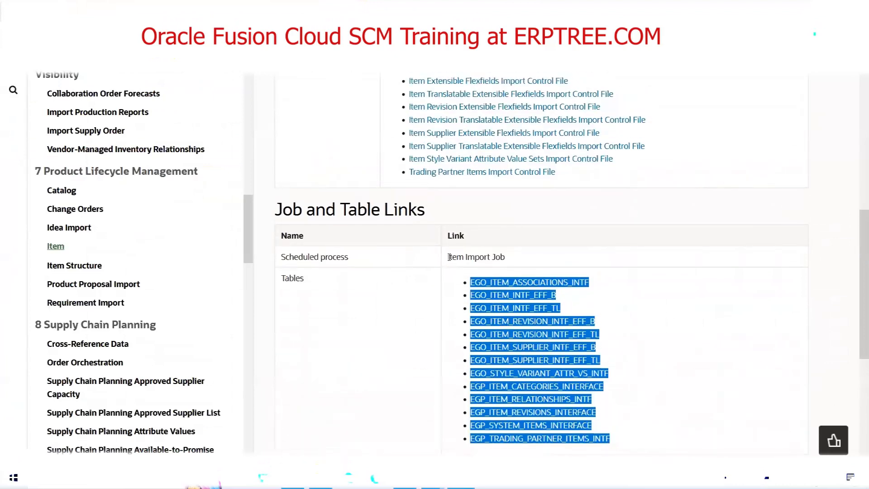
left_click_drag(448, 257, 482, 258)
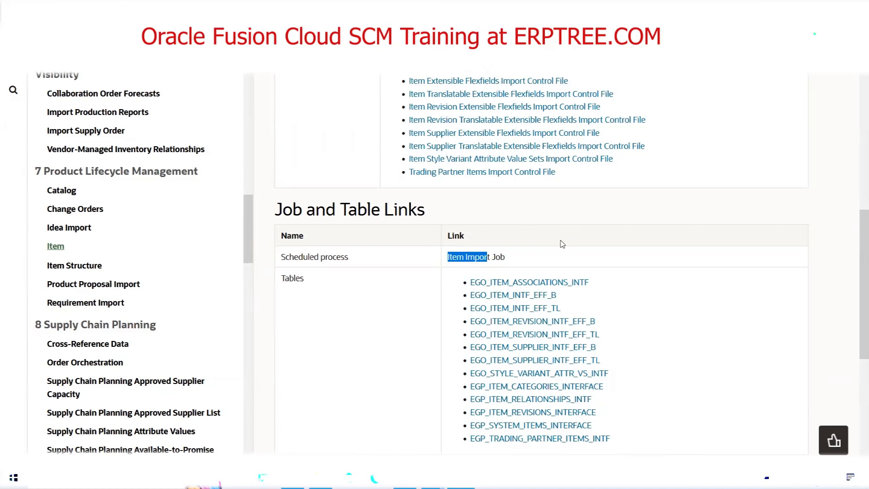
scroll(563, 244, "up", 4)
Switch to the Excel notes and select cells A134:C134 covering the Place CSV Files in UCM step.
left_click(292, 477)
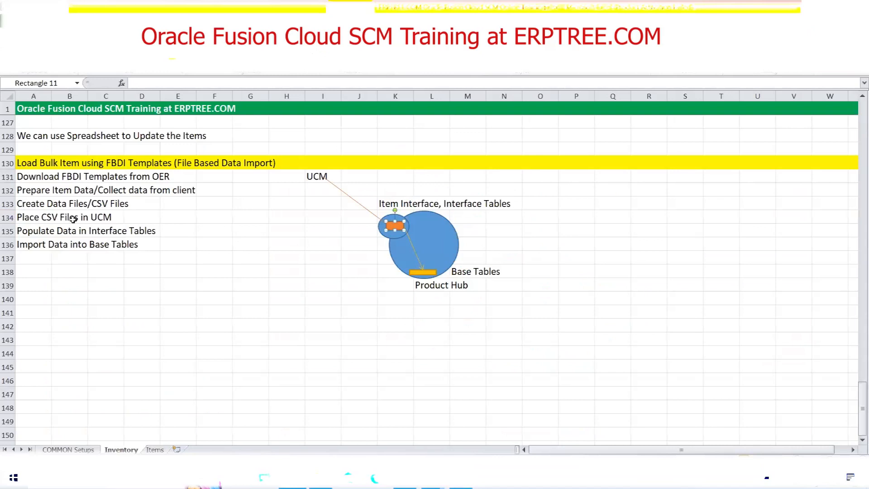
left_click(98, 217)
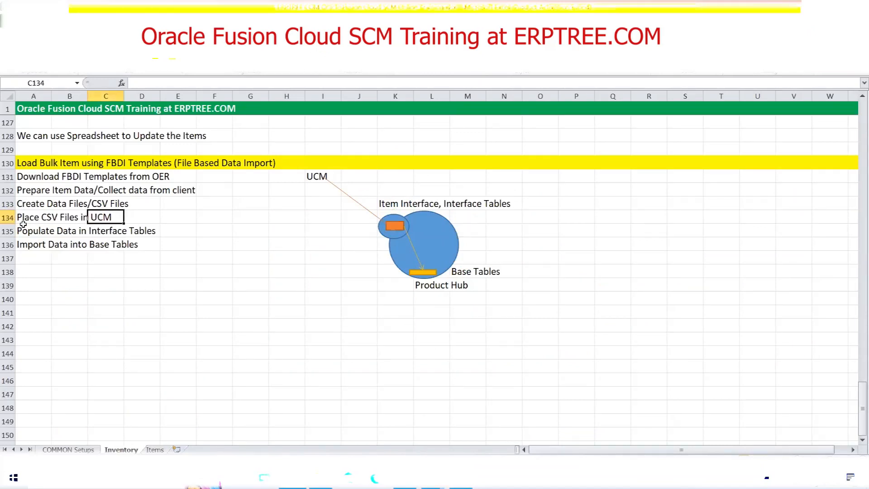
left_click_drag(24, 219, 109, 216)
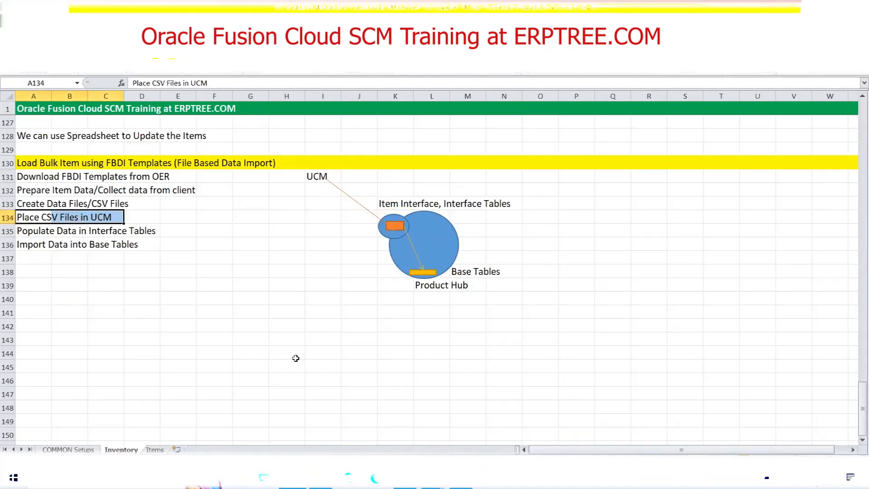
Highlight the UCM account path in the browser's Item topic details, and select the matching Place CSV Files in UCM cell in the Excel notes.
left_click(461, 477)
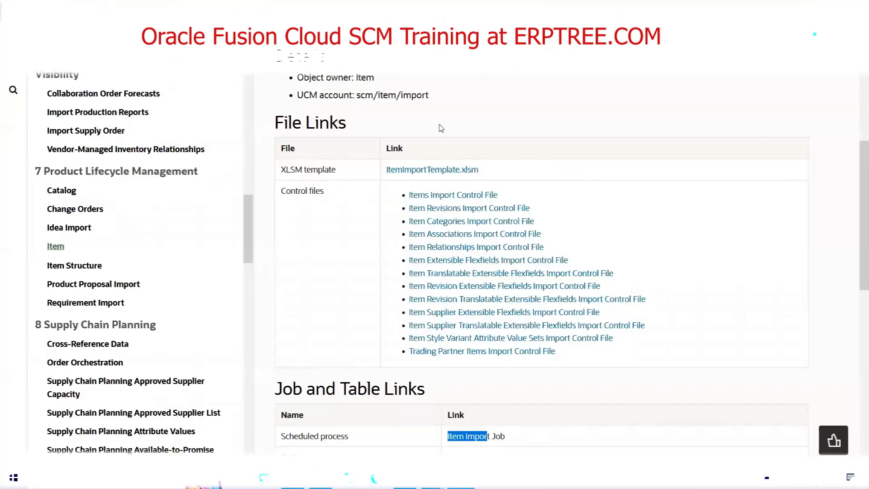
scroll(440, 128, "up", 1)
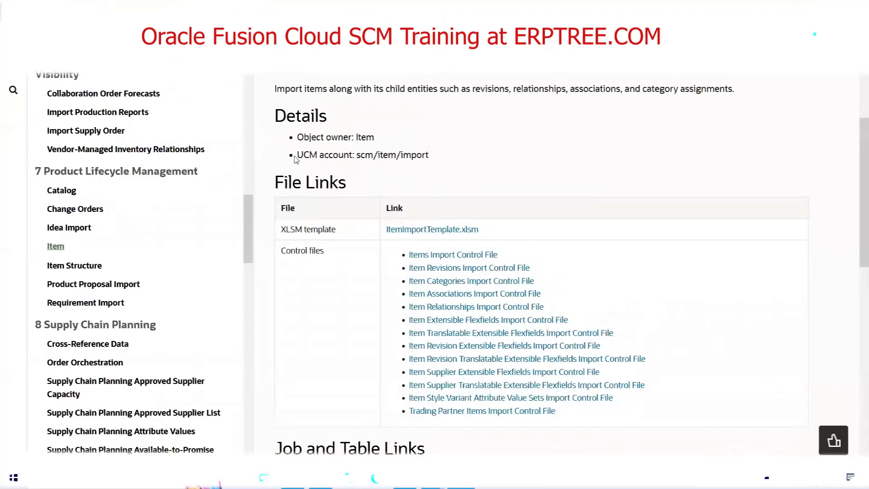
double_click(333, 155)
mouse_move(357, 156)
left_mouse_down()
mouse_move(438, 159)
mouse_move(357, 155)
left_mouse_up()
left_click(445, 163)
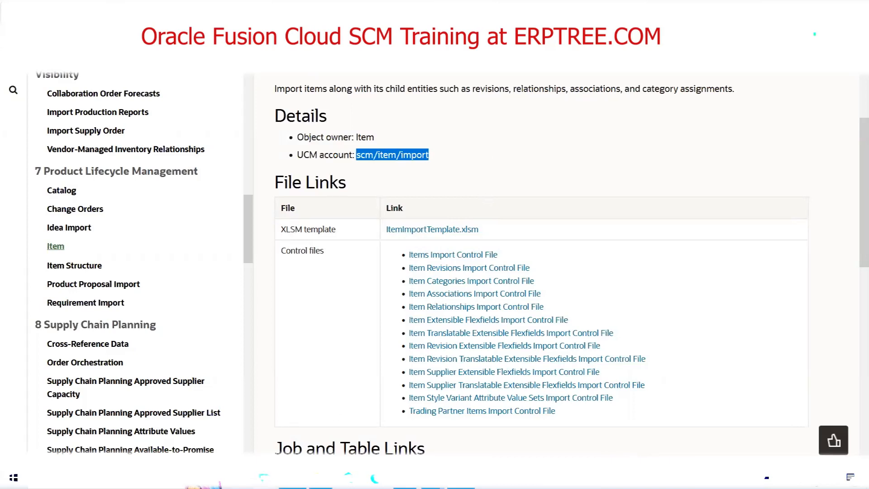
left_click(292, 477)
left_click(24, 220)
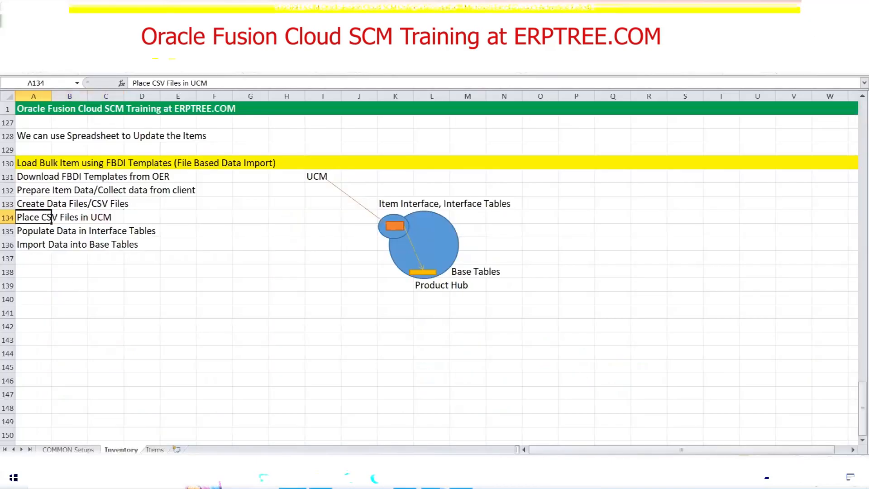
Return to the browser documentation and save the linked ItemImportTemplate.xlsm into the MAYOCLINICS folder on the Desktop.
left_click(460, 477)
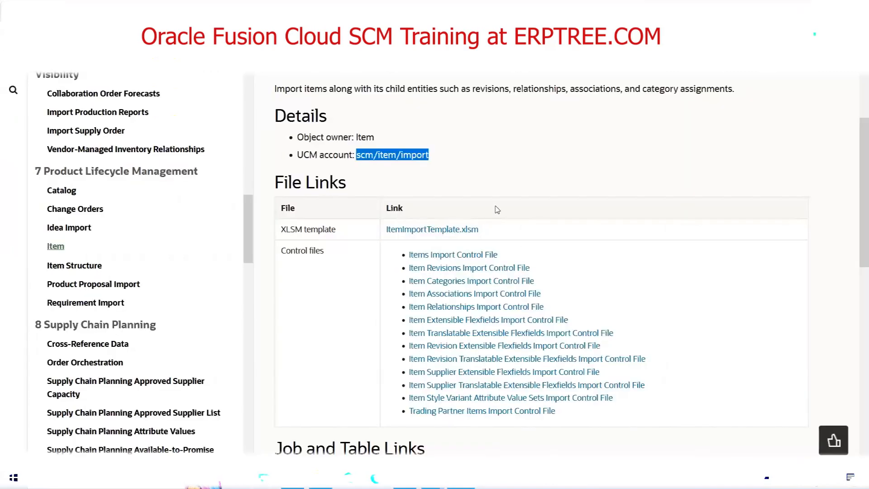
right_click(435, 234)
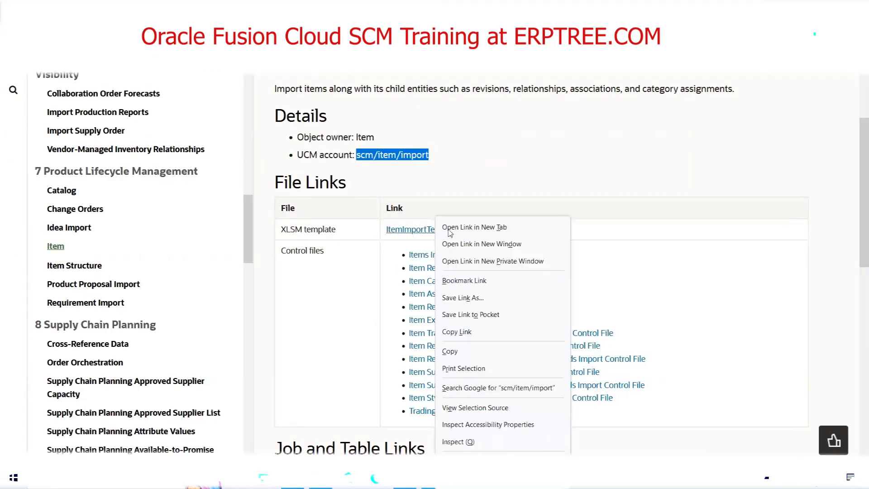
left_click(484, 298)
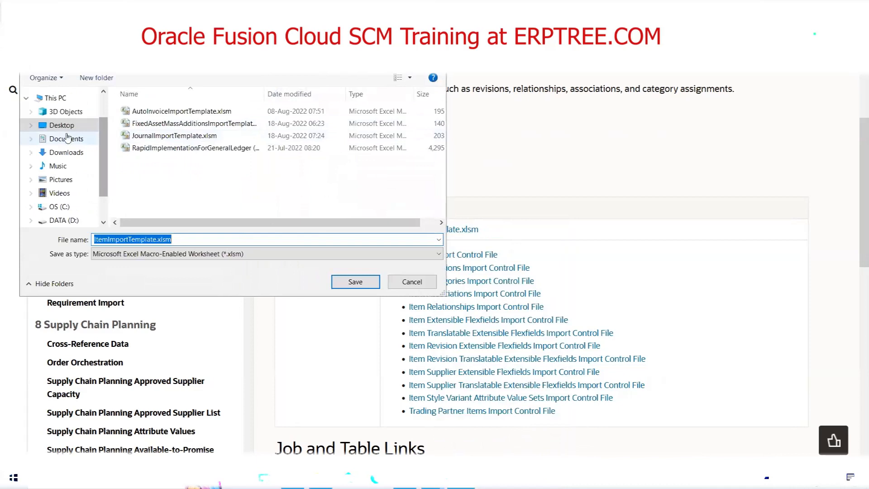
left_click(62, 125)
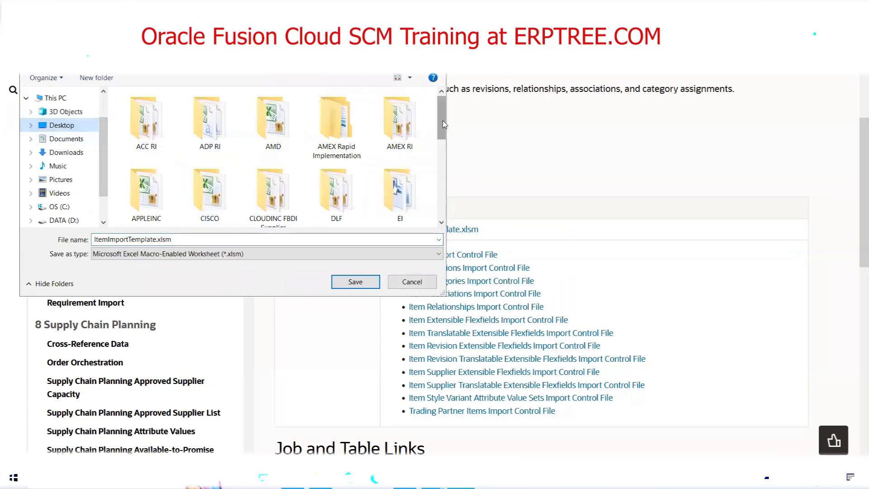
left_click_drag(443, 124, 443, 166)
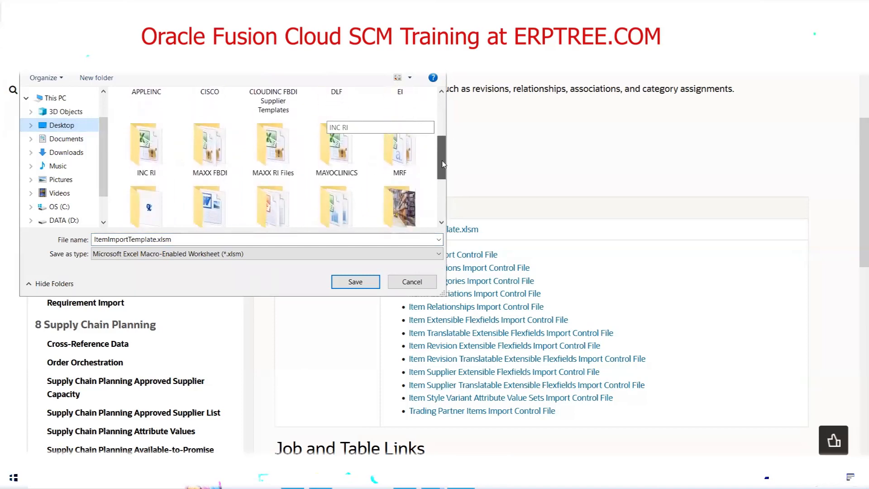
double_click(342, 159)
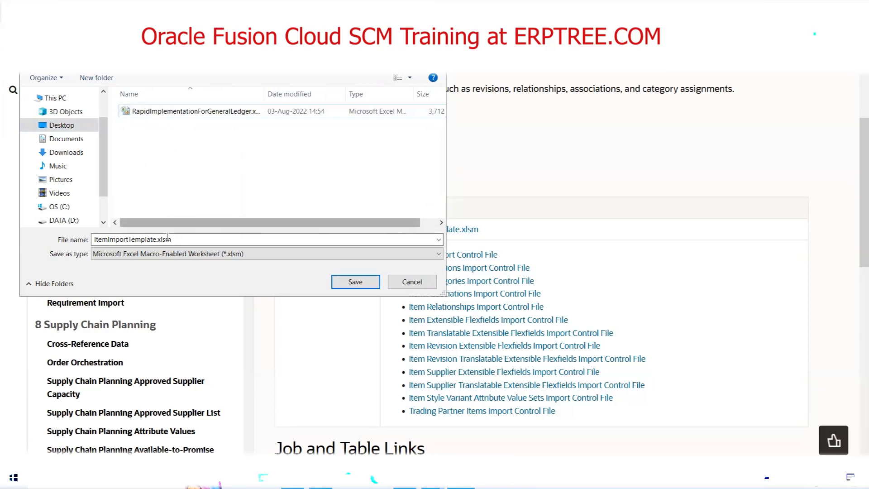
left_click(355, 282)
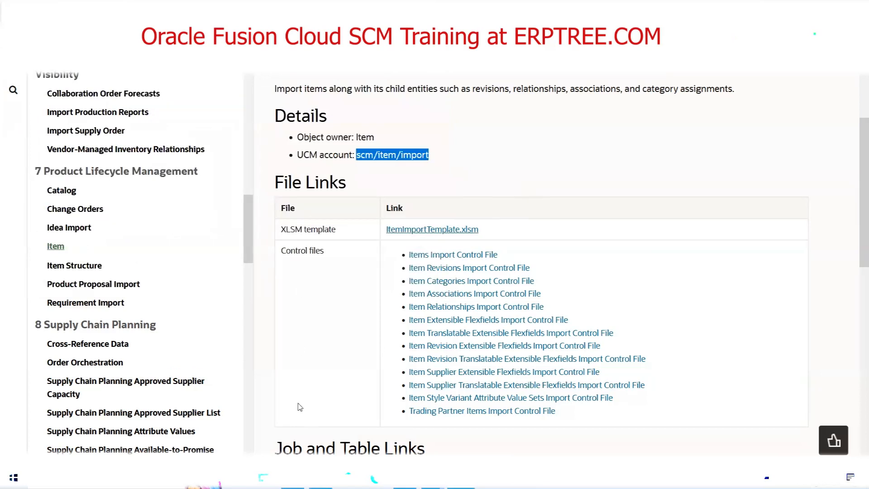
Switch to the Excel notes and select cells A131:E131 for the FBDI download step, followed by A132:B132 for item data preparation.
key("alt+Tab")
left_click_drag(20, 174, 165, 176)
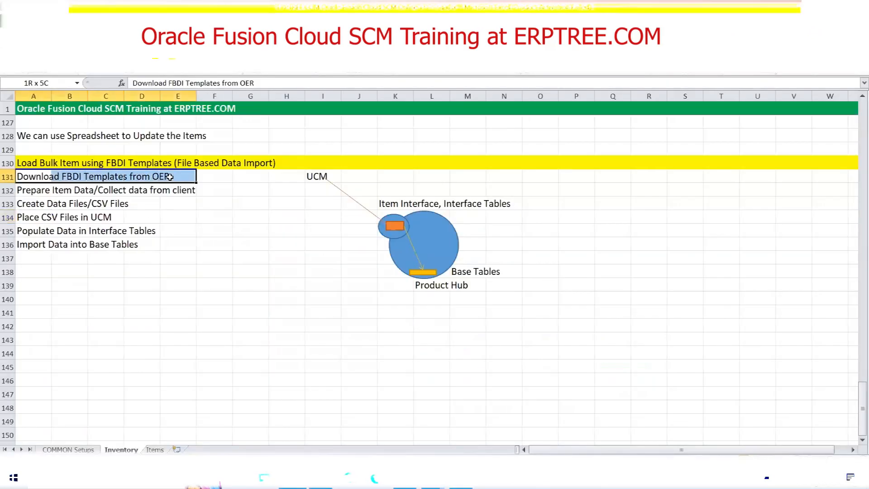
left_click_drag(25, 189, 87, 189)
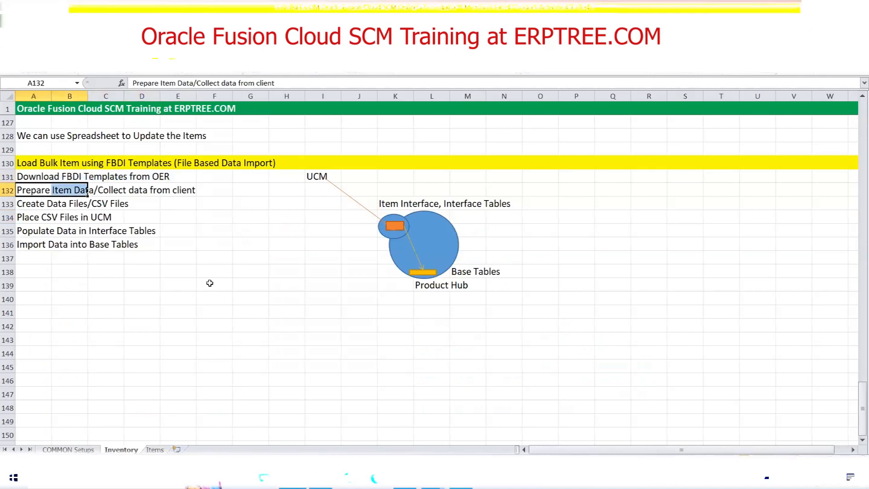
Open ItemImportTemplate.xlsm from the MAYOCLINICS desktop folder and go to its Instructions and CSV Generation sheet.
key("super+d")
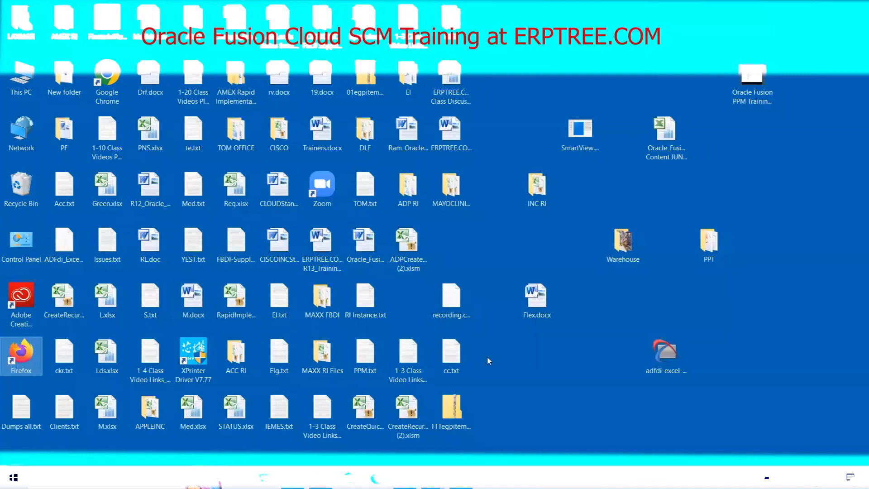
left_click(323, 309)
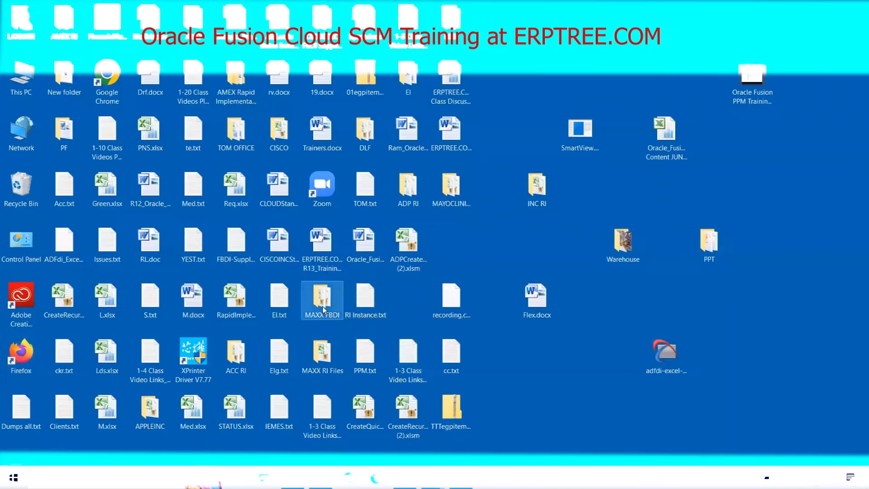
key("m")
key("m")
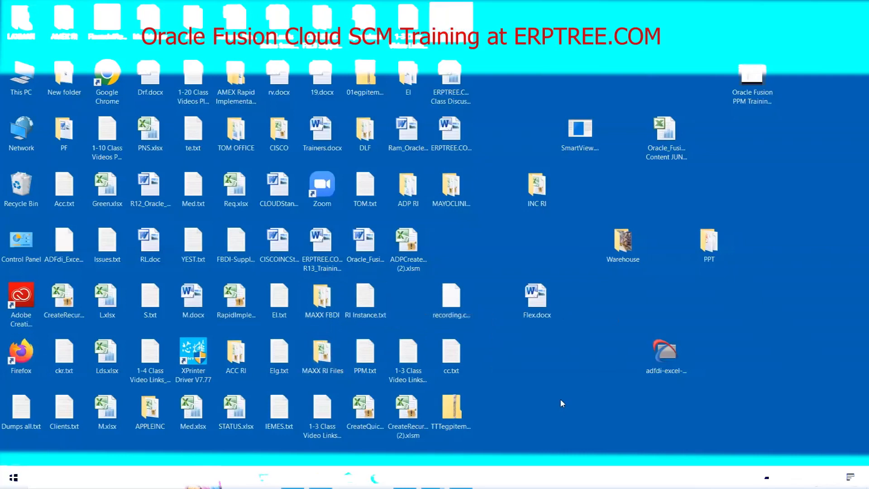
key("m")
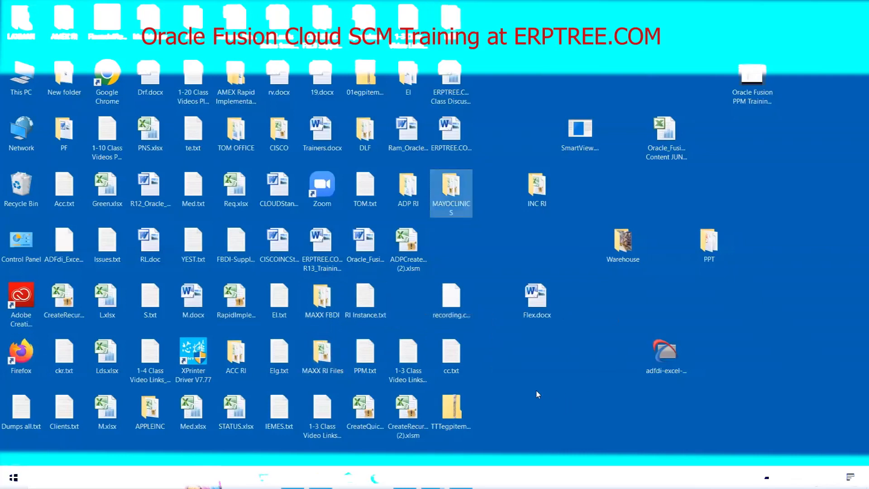
double_click(459, 195)
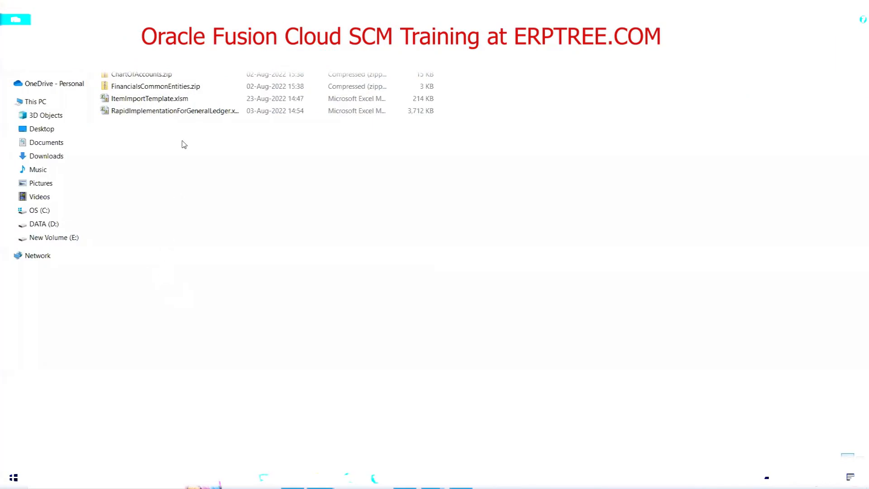
left_click(161, 99)
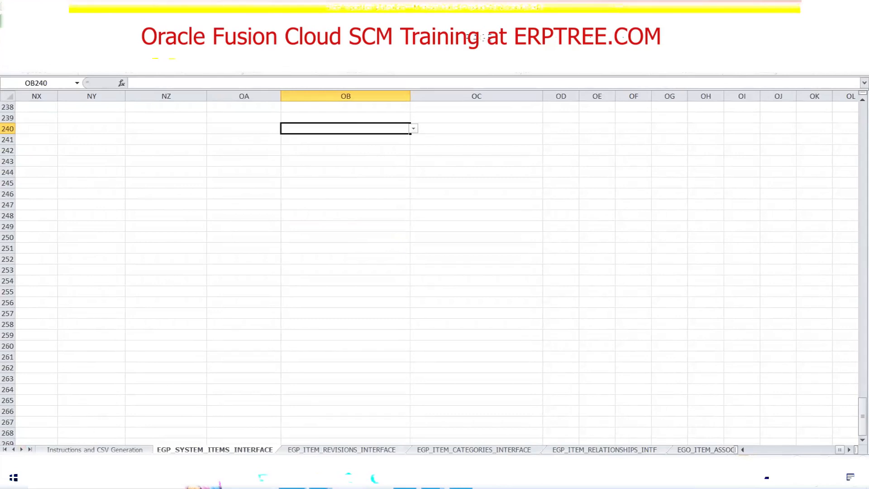
left_click(82, 450)
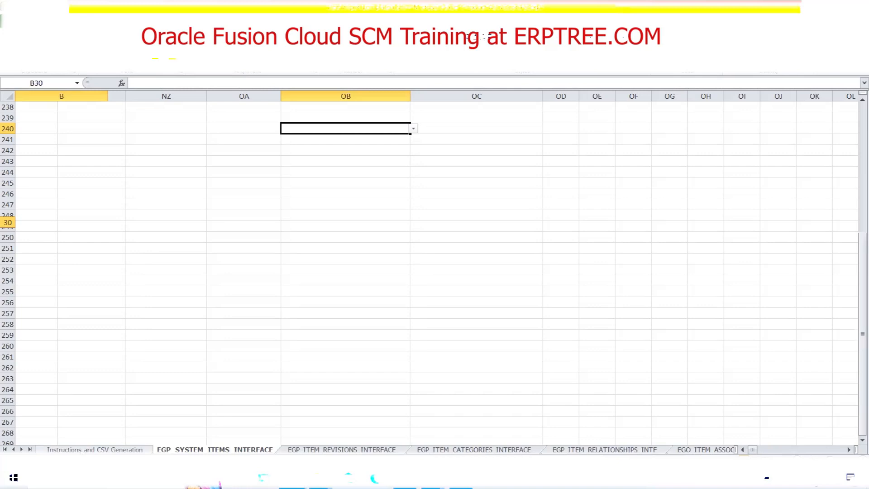
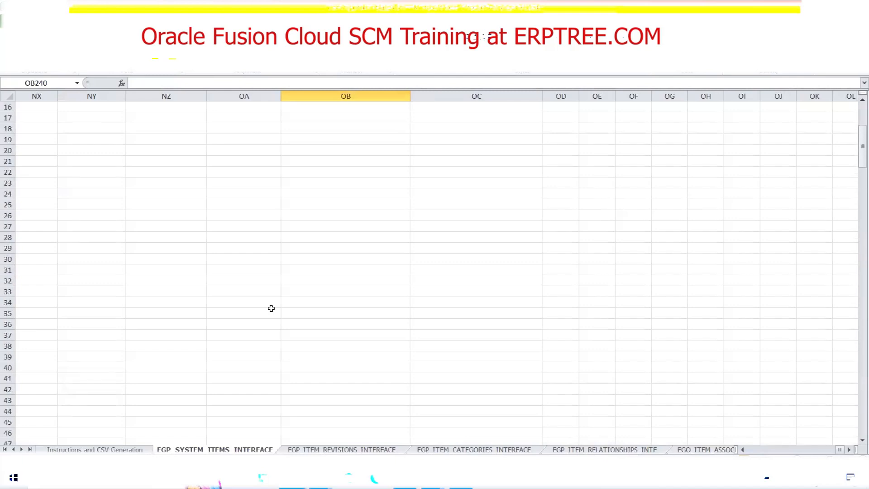
Review the first columns of the Items Interface sheet and the Item Revisions, Categories, Relationships and Associations interface sheets.
left_click_drag(841, 451, 747, 453)
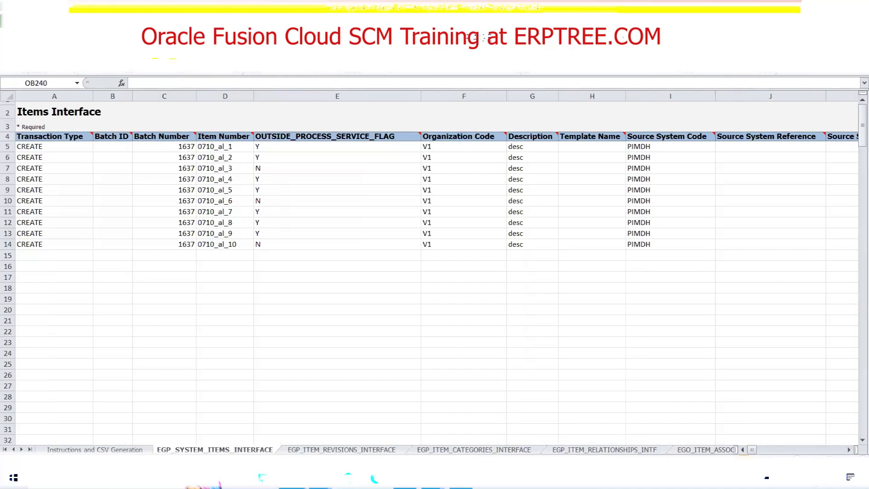
left_click(352, 449)
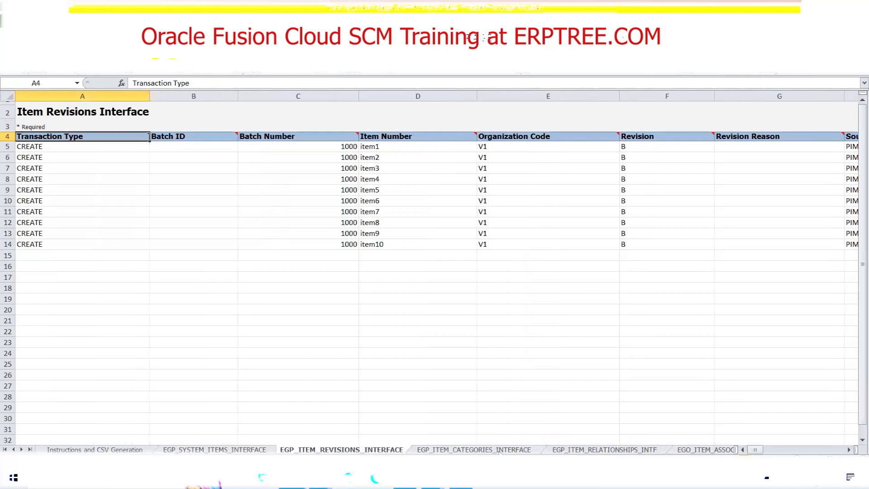
left_click(475, 450)
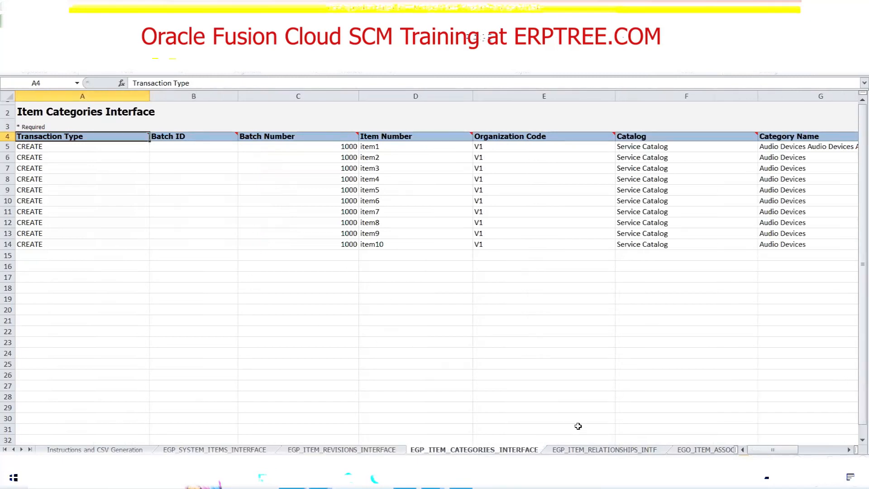
left_click(592, 450)
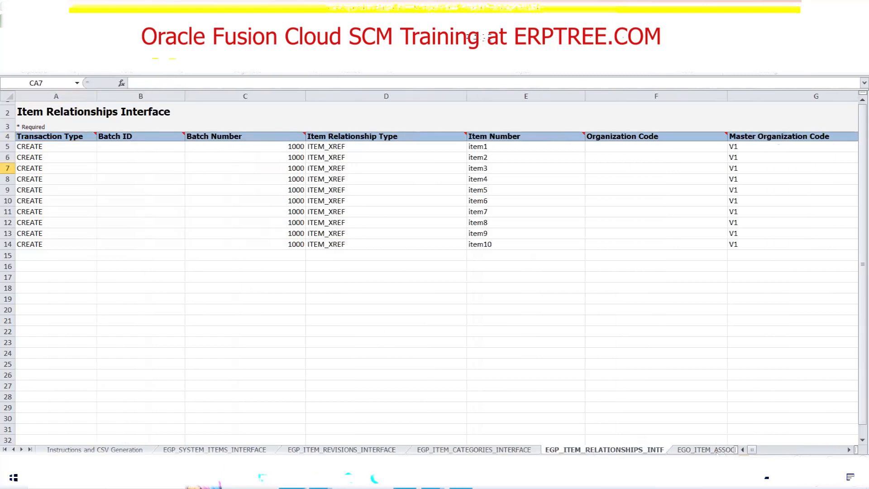
key("ctrl+Page_Down")
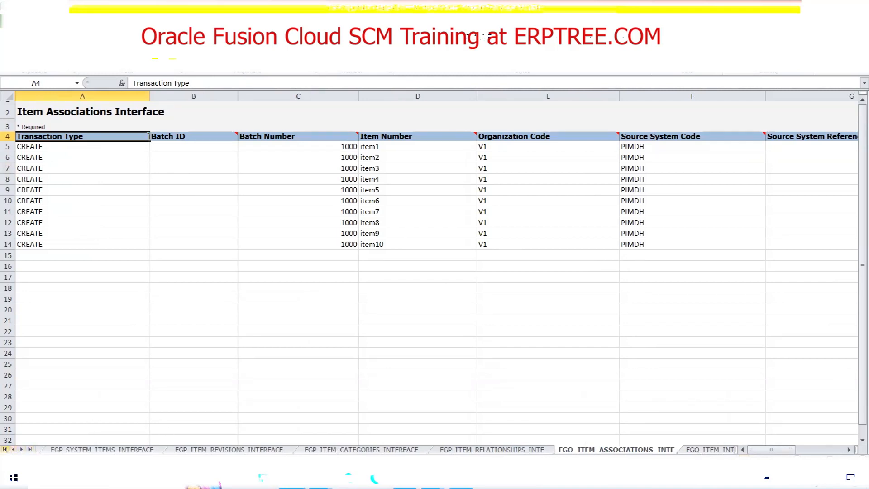
left_click(12, 449)
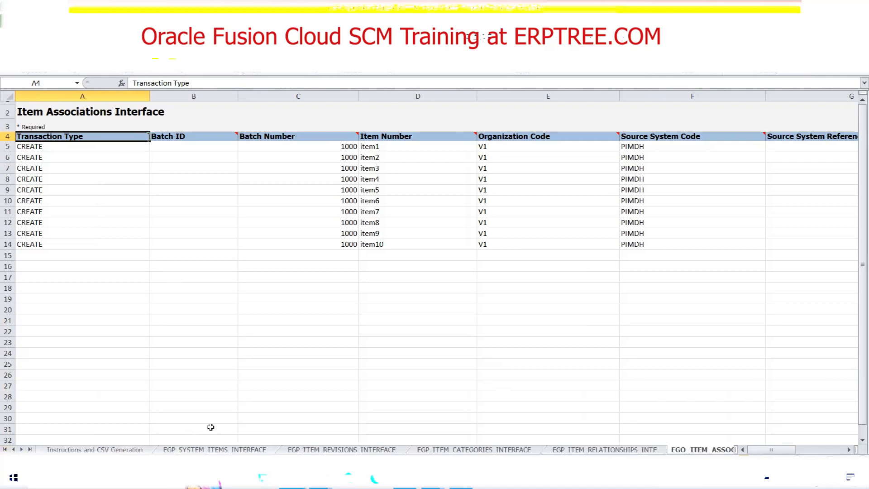
Clear the sample item data from rows 5 to 14 of the EGP_SYSTEM_ITEMS_INTERFACE sheet.
left_click(192, 449)
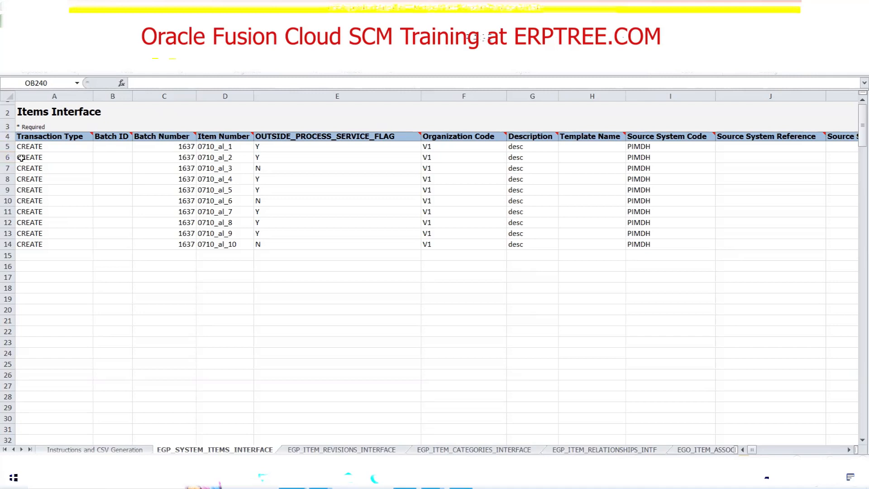
left_click_drag(7, 157, 7, 239)
key("Delete")
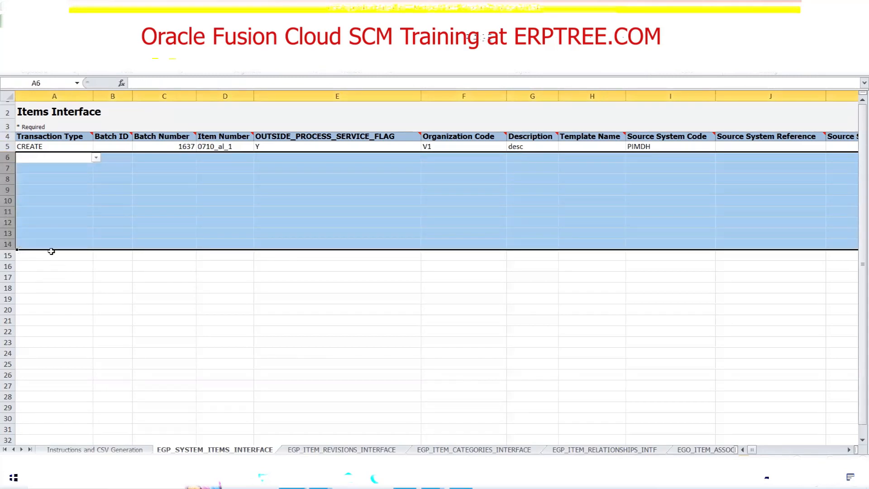
left_click(7, 146)
key("Delete")
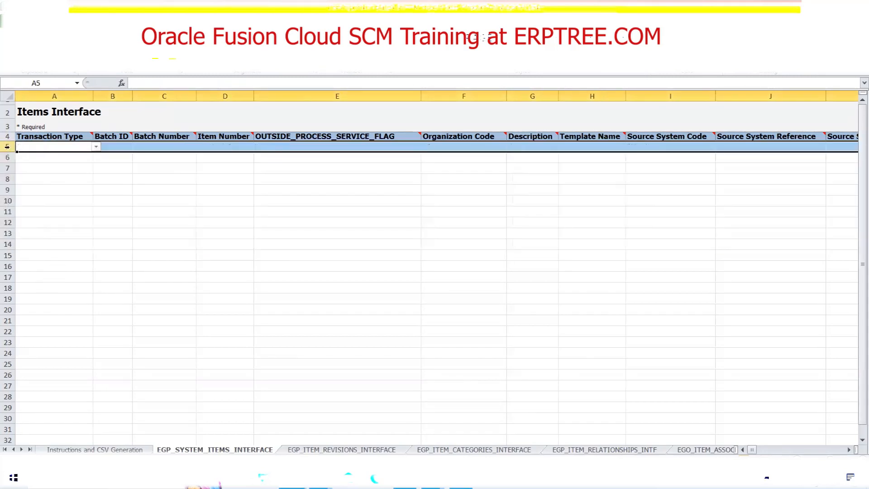
left_click(118, 222)
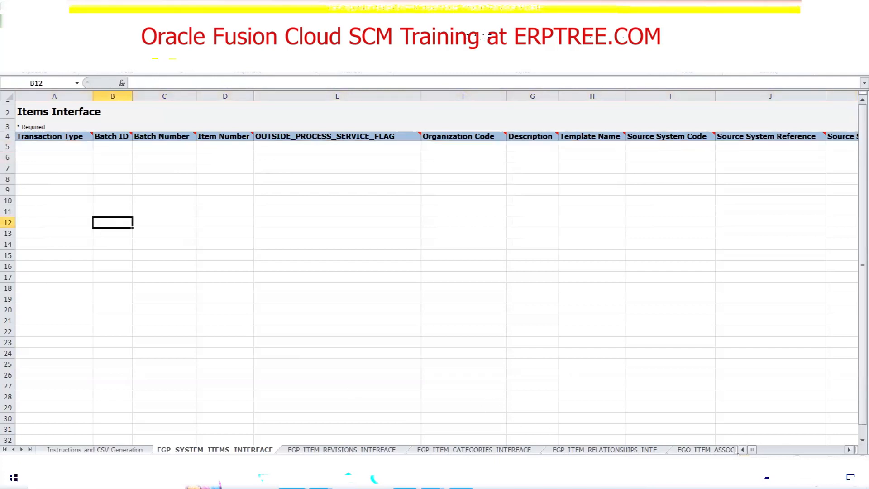
Set the Transaction Type in cell A5 to CREATE.
left_click(49, 144)
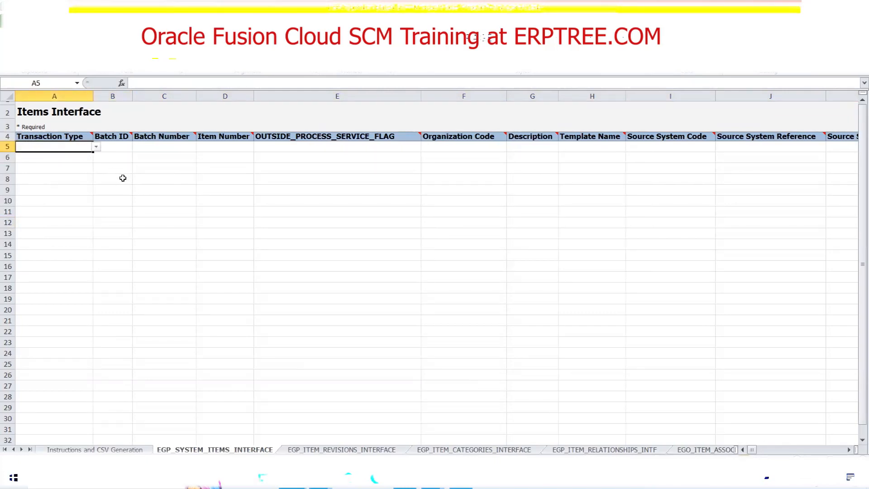
left_click(97, 147)
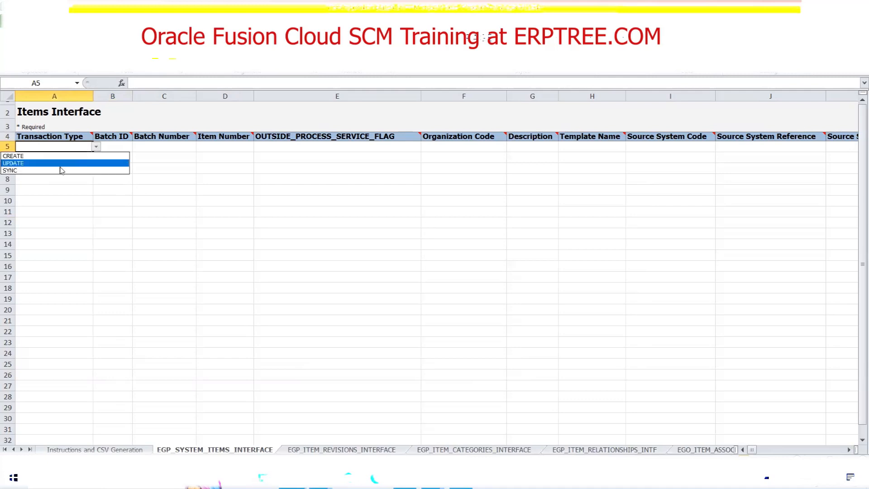
left_click(46, 157)
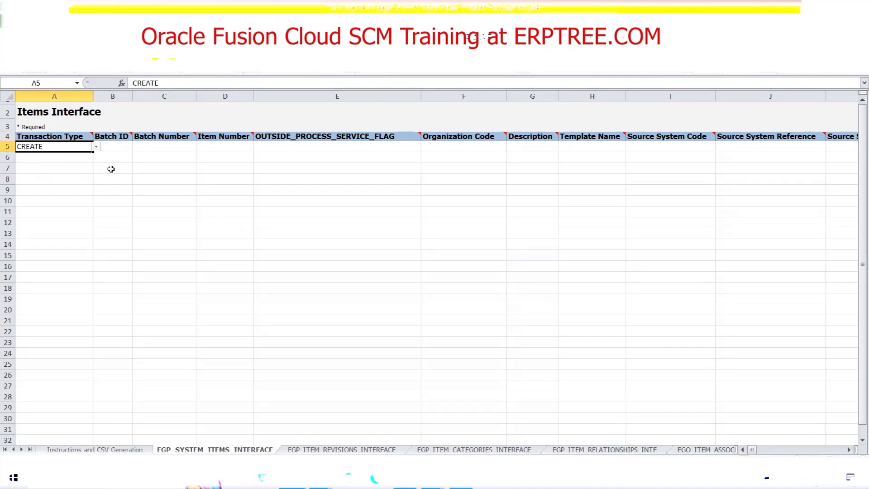
Try the UPDATE and SYNC options as row 5's Transaction Type, and set it back to CREATE.
left_click(96, 147)
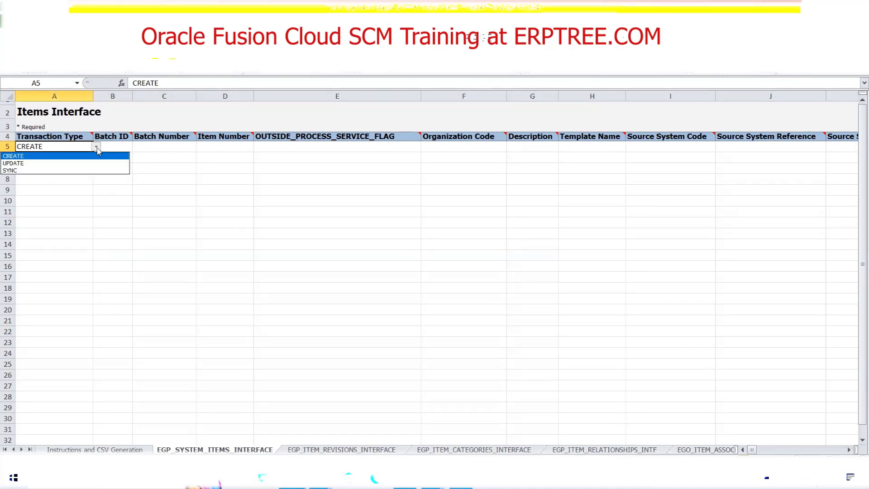
left_click(61, 163)
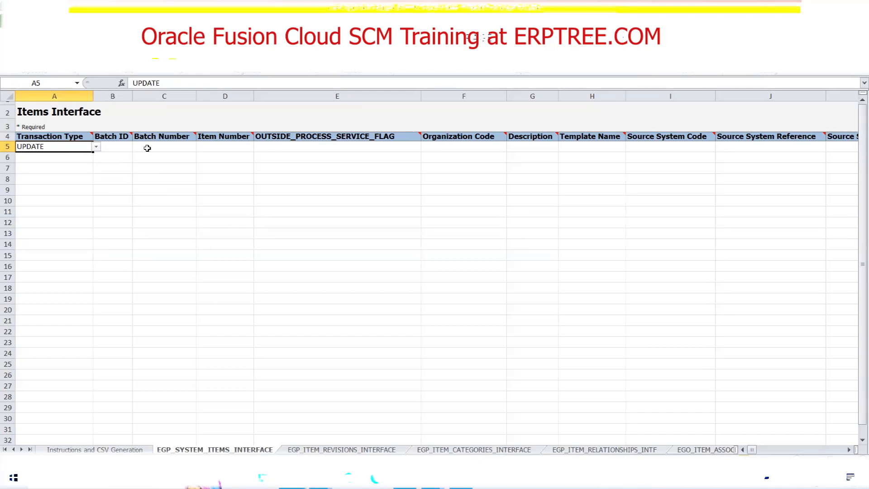
left_click(96, 147)
left_click(53, 170)
left_click_drag(93, 153, 93, 154)
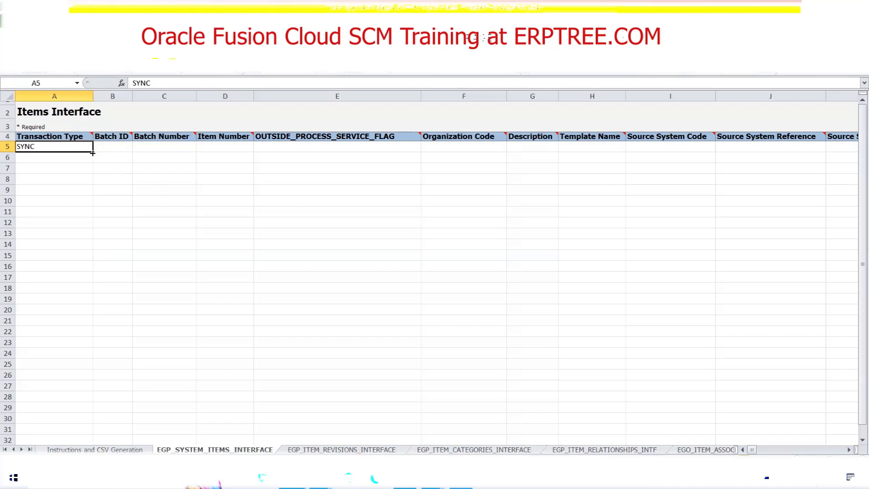
left_click(83, 148)
left_click(96, 148)
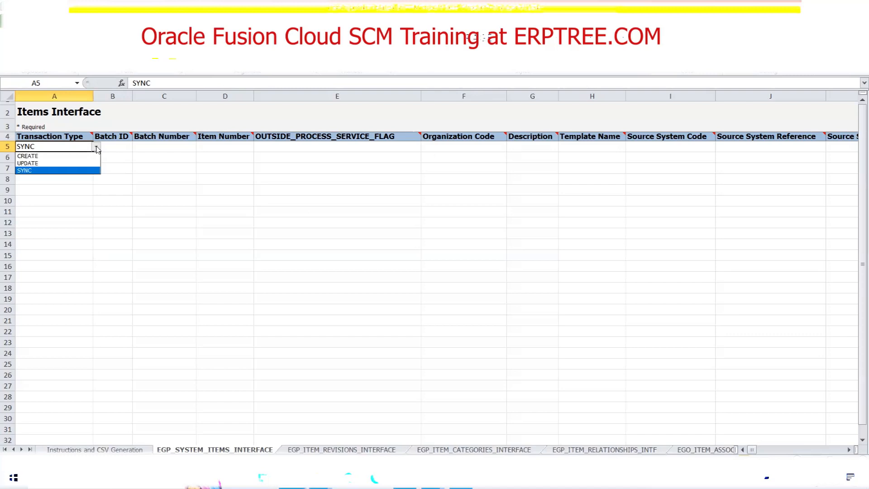
left_click(25, 171)
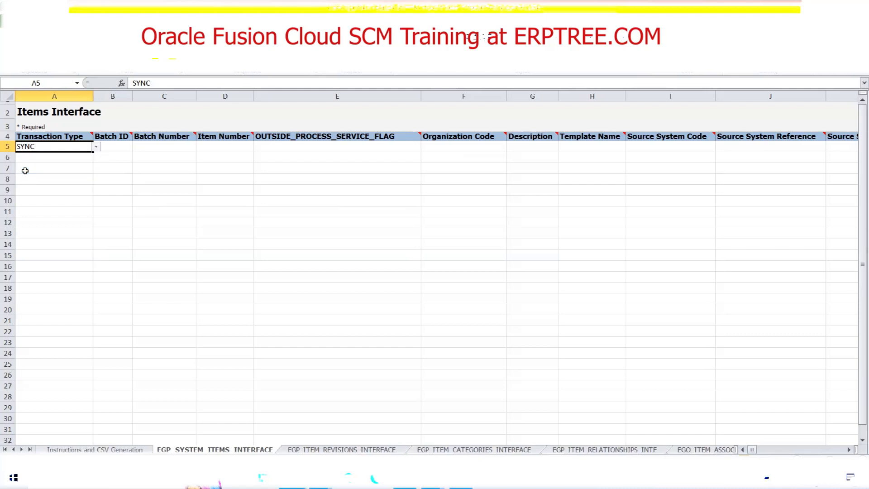
left_click(96, 148)
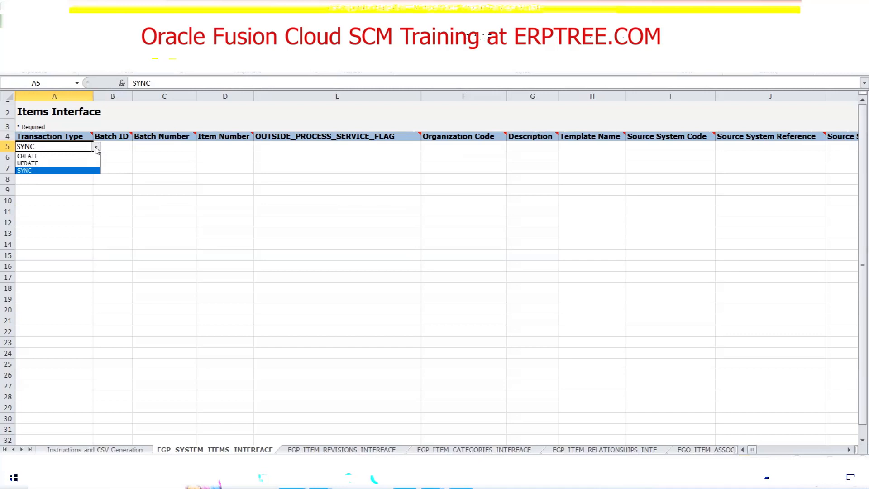
left_click(57, 156)
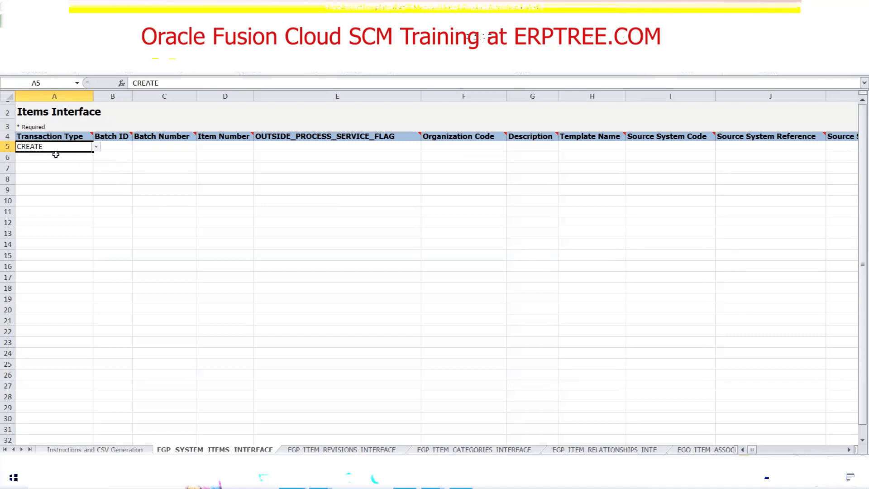
Select row 5's Batch ID cell, and switch to the ERPTREE.COM Excel notes to select the orange rectangle in the Item Interface circle.
left_click(122, 149)
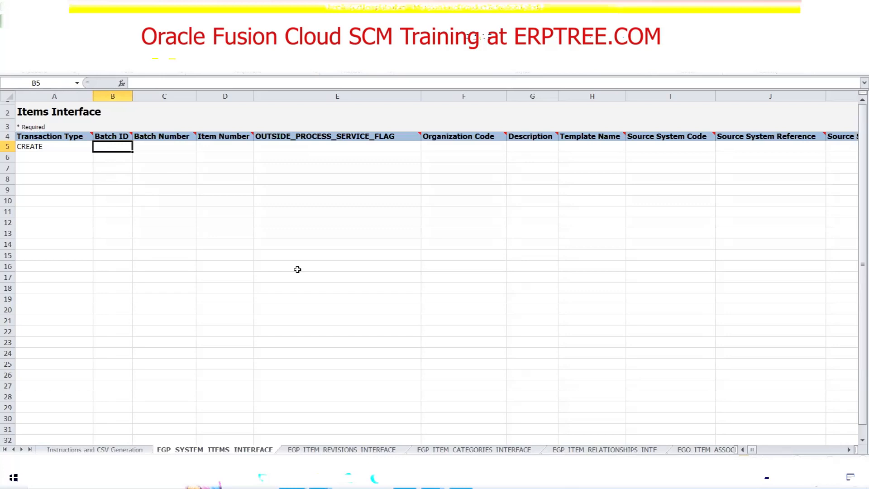
left_click(292, 478)
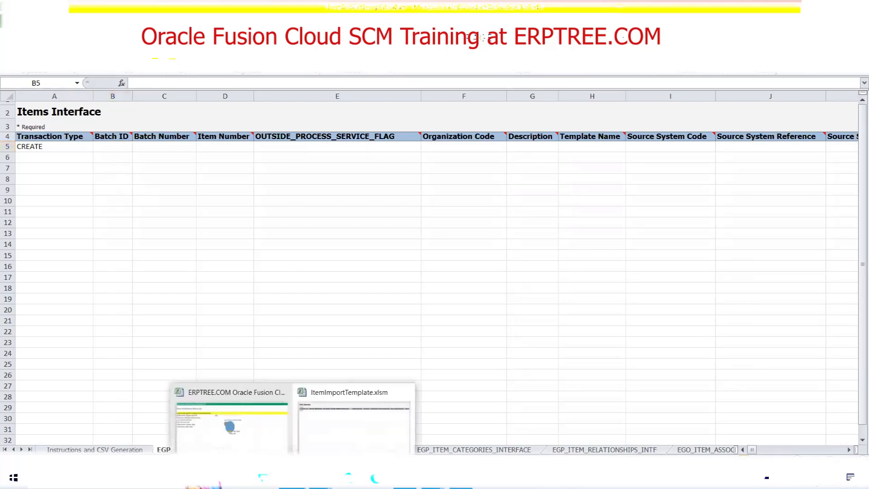
left_click(246, 450)
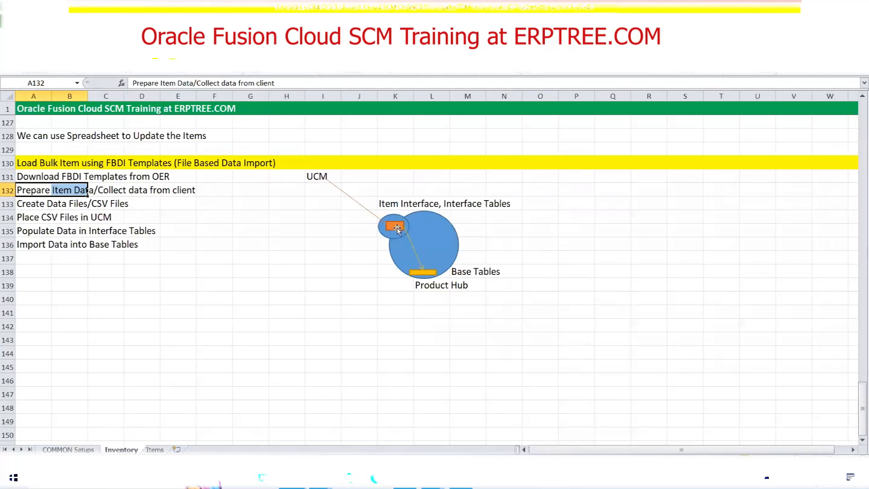
left_click(396, 226)
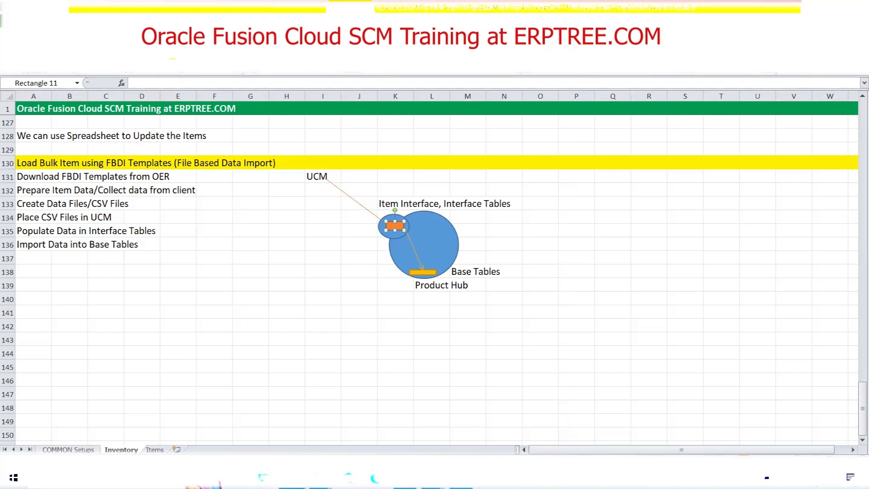
Return to ItemImportTemplate.xlsm and examine the Batch ID, Batch Number, Item Number, OUTSIDE_PROCESS_SERVICE_FLAG and Organization Code columns.
mouse_move(292, 478)
left_click(343, 437)
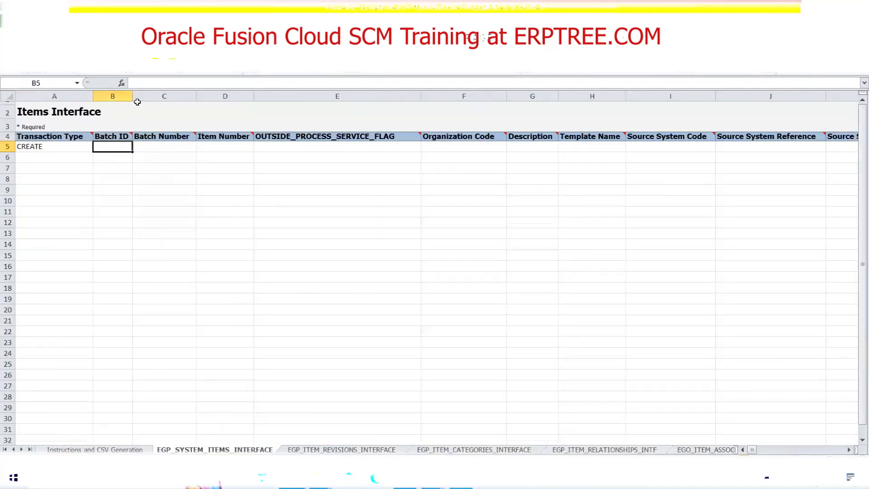
left_click(160, 145)
left_click(121, 149)
left_click(171, 146)
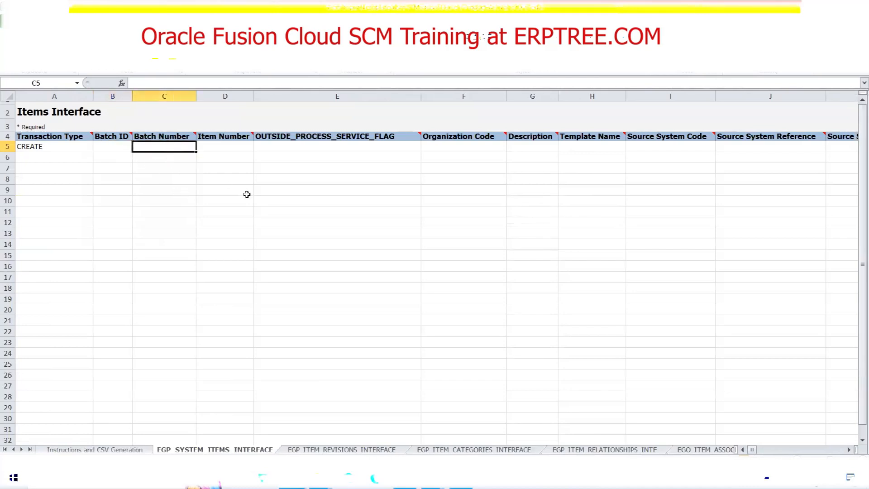
left_click(222, 146)
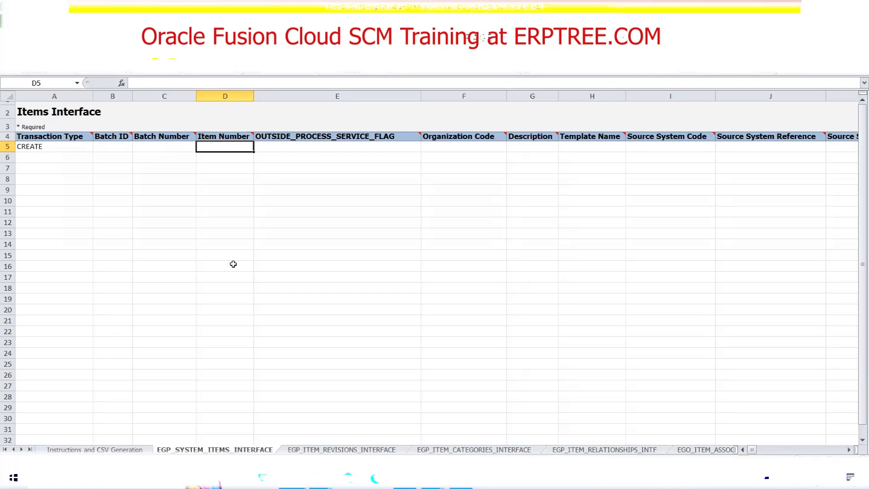
left_click(271, 138)
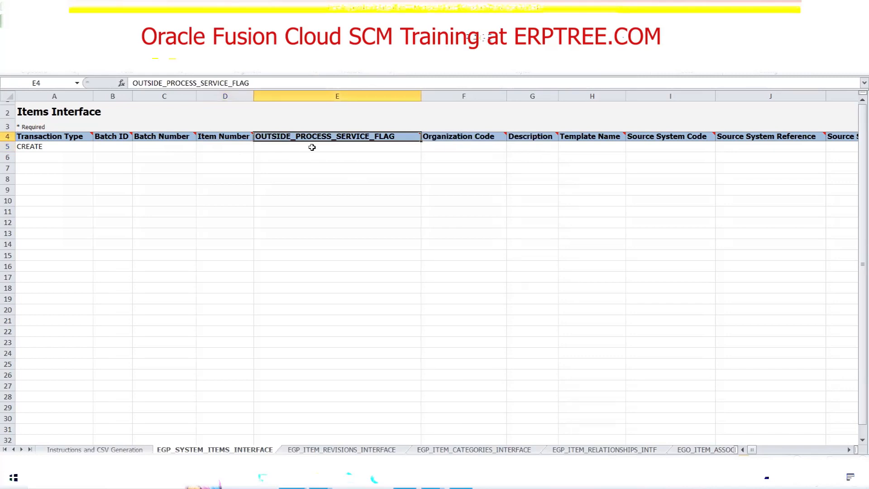
left_click(456, 146)
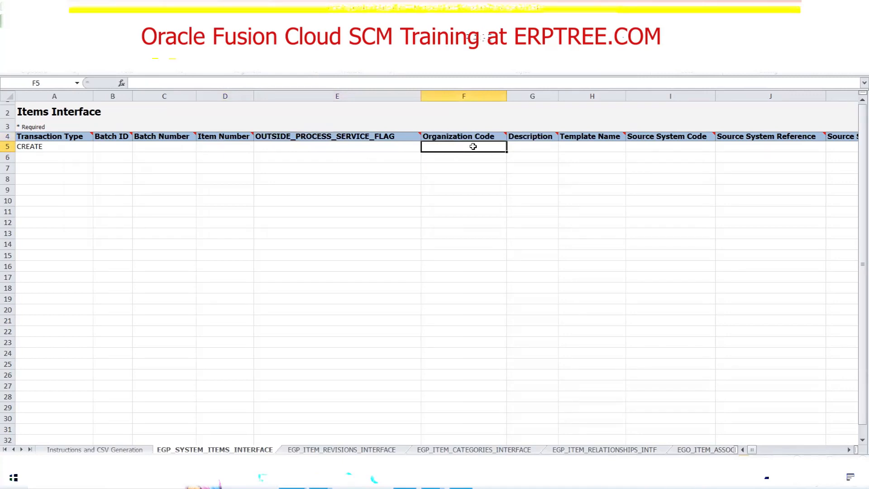
Examine the Organization Code header and row 5's Item Number, Description, Template Name and Source System Code cells.
mouse_move(467, 135)
left_click(210, 147)
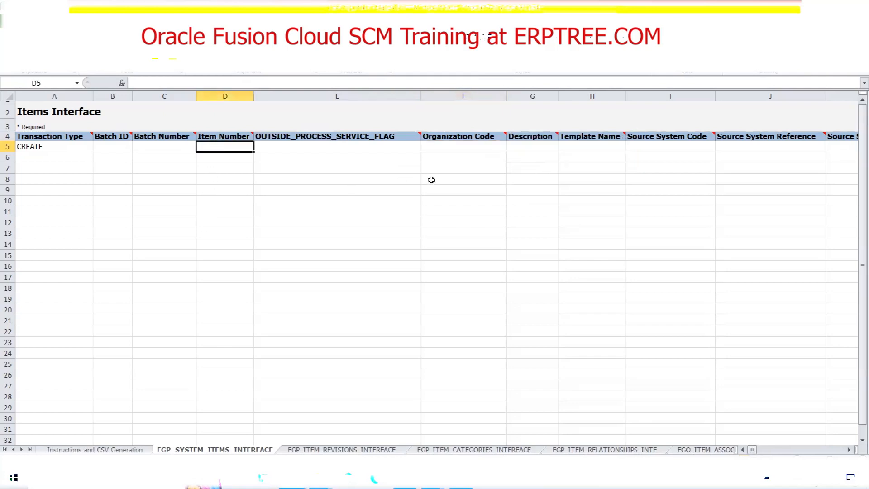
left_click(520, 144)
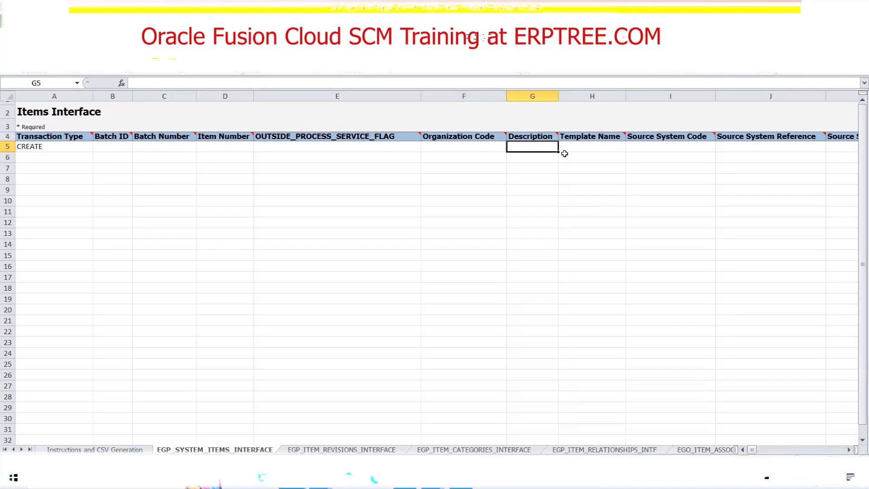
left_click(584, 146)
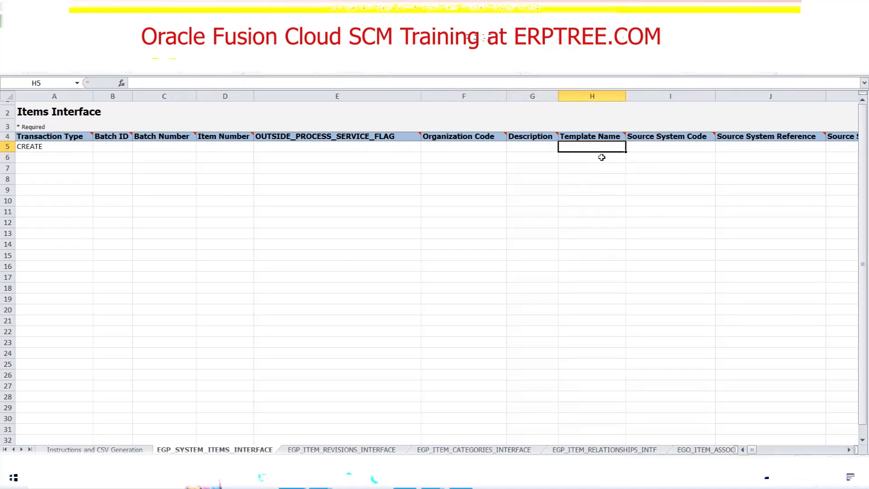
left_click(671, 150)
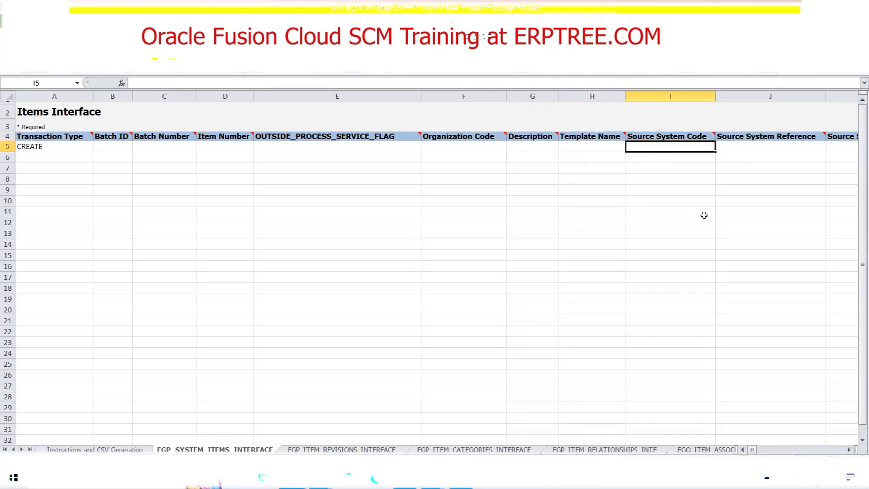
mouse_move(667, 136)
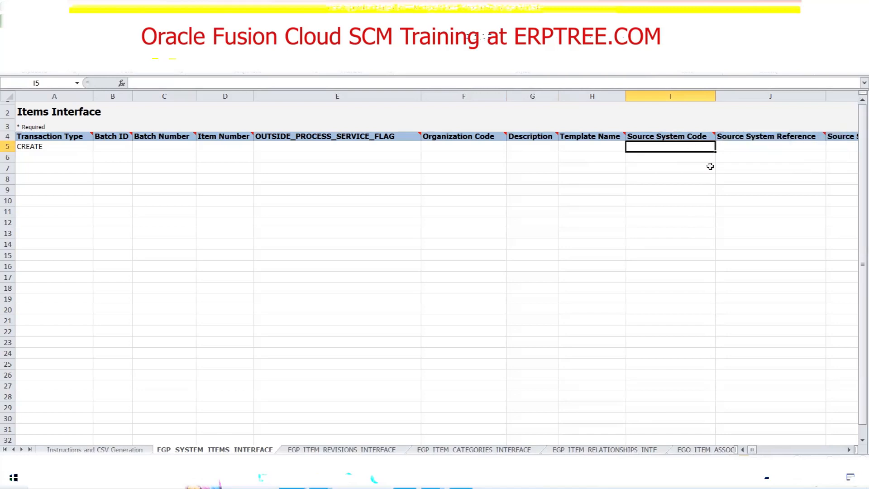
Examine the * Required note above the headers and the options available for row 5's Transaction Type.
left_click(34, 124)
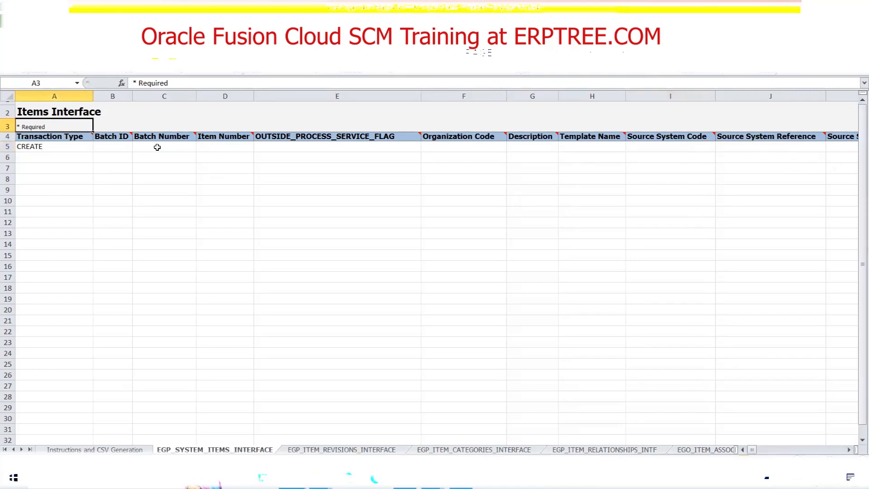
left_click(73, 147)
left_click(96, 147)
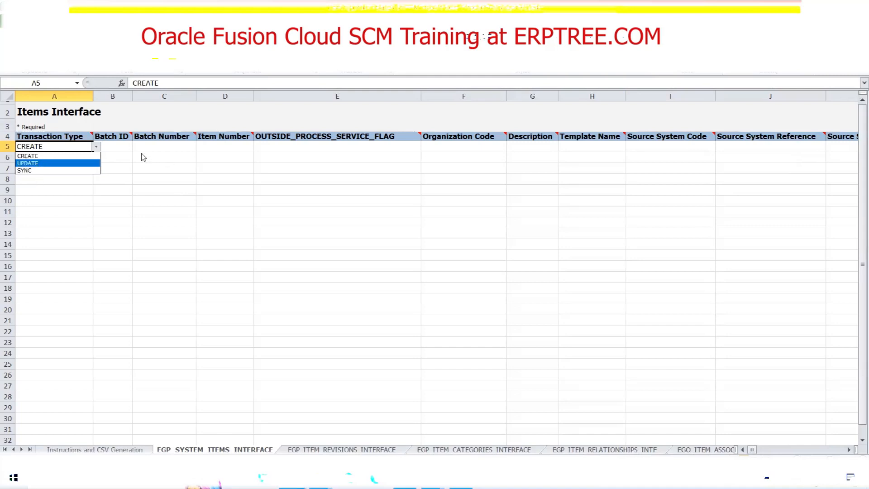
Enter 12345 as row 5's Batch ID and copy that value into its Batch Number cell.
left_click(113, 151)
left_click(113, 150)
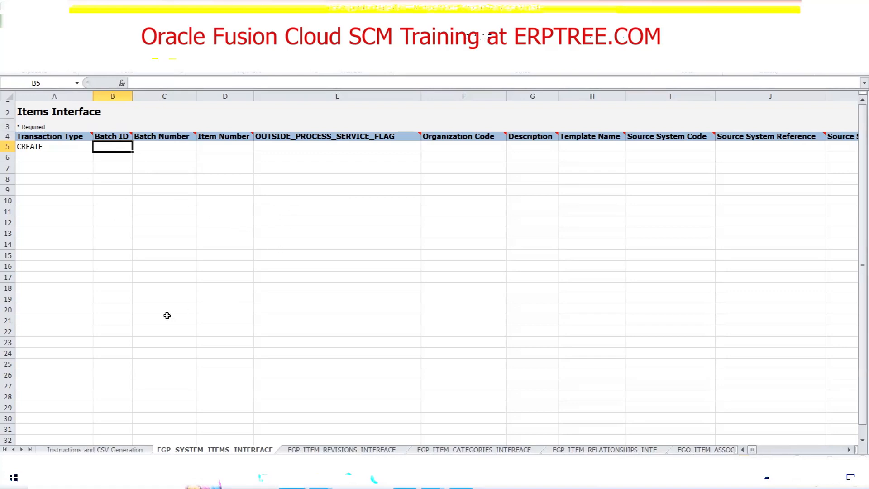
type("12345")
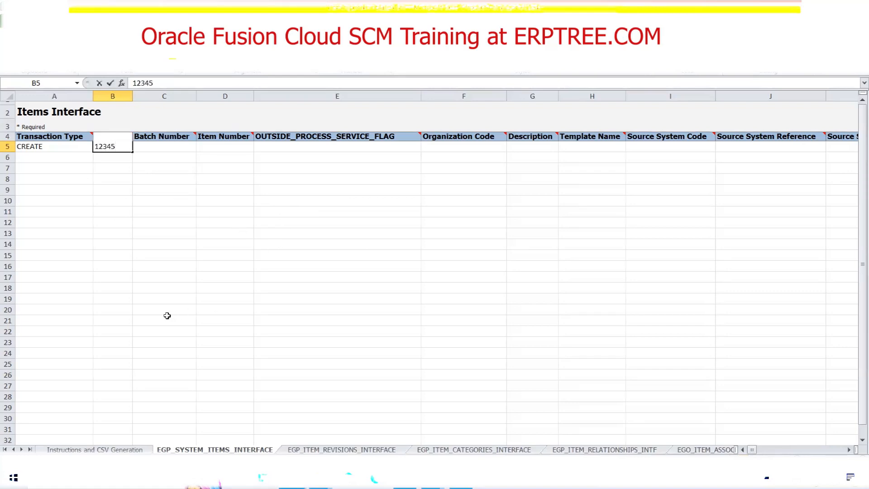
key("Tab")
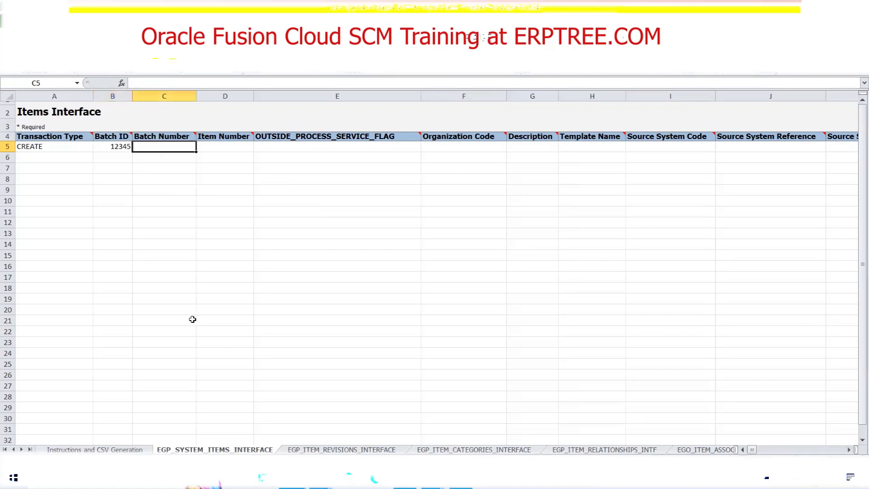
left_click(108, 147)
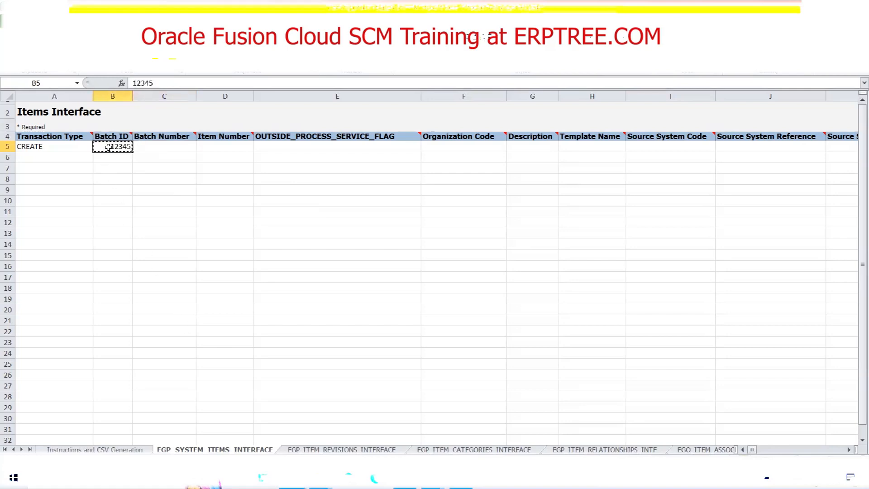
left_click(150, 146)
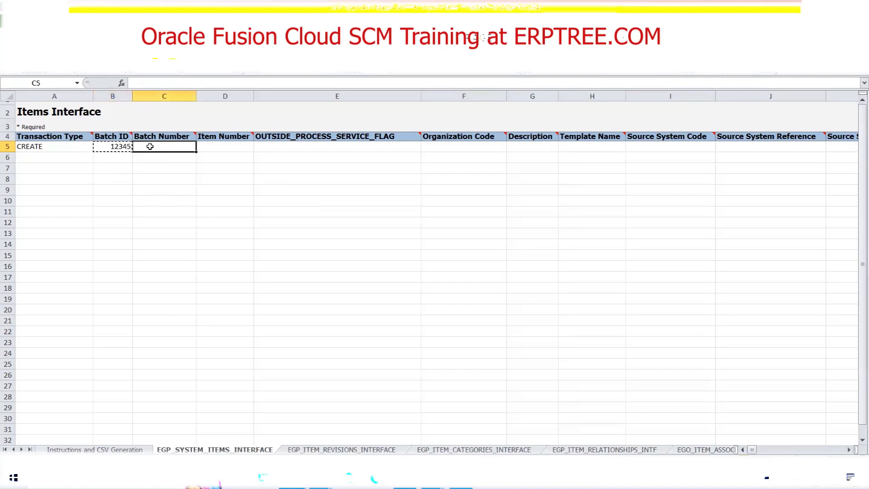
type("12345")
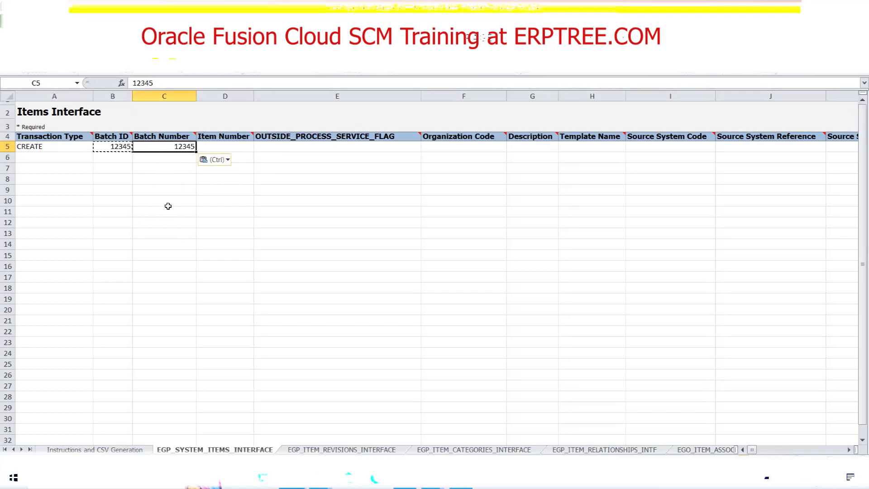
Compare row 5's Batch ID and Batch Number cells, and select its Item Number cell.
left_click(108, 144)
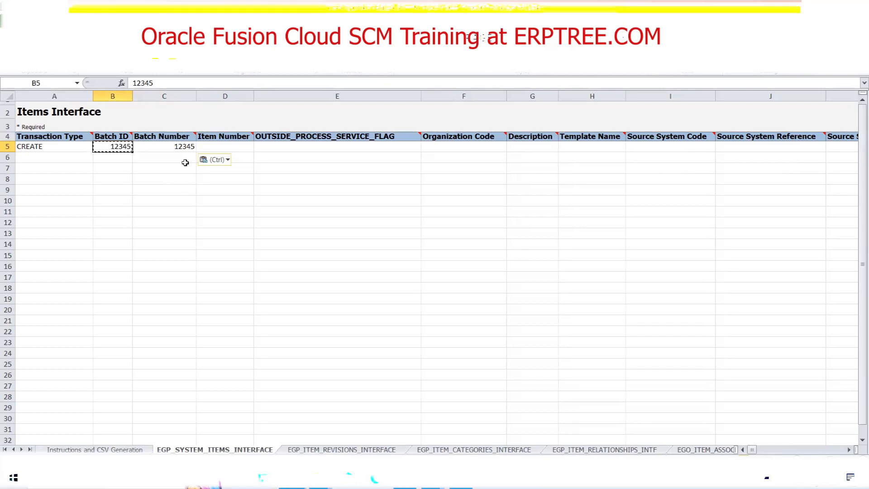
left_click(157, 147)
left_click(113, 147)
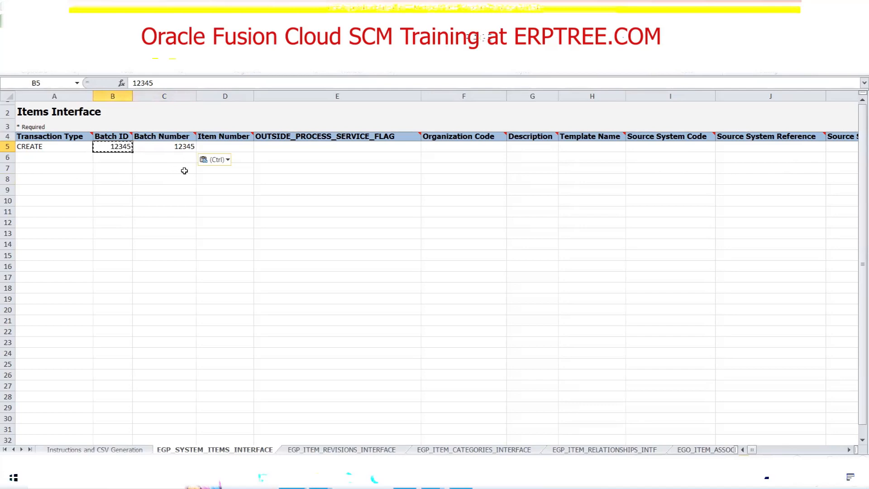
left_click(201, 146)
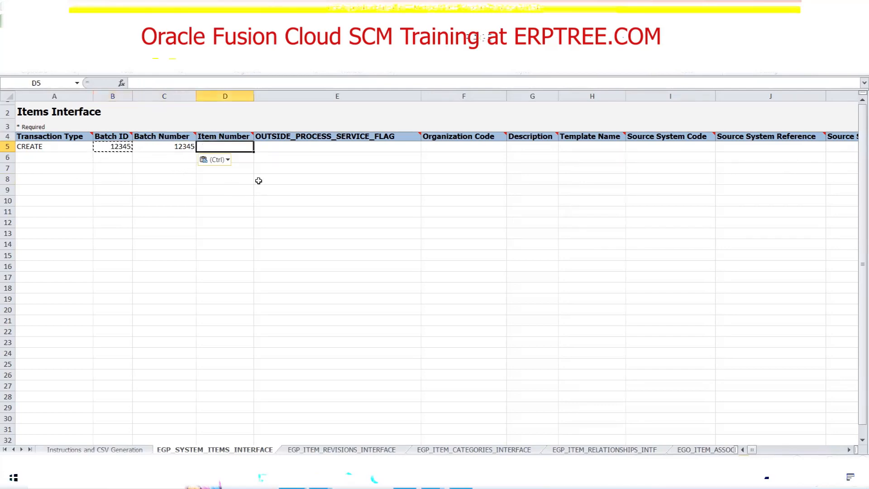
Switch to Oracle Fusion Cloud and open the setup task Search page from Setup and Maintenance.
mouse_move(232, 137)
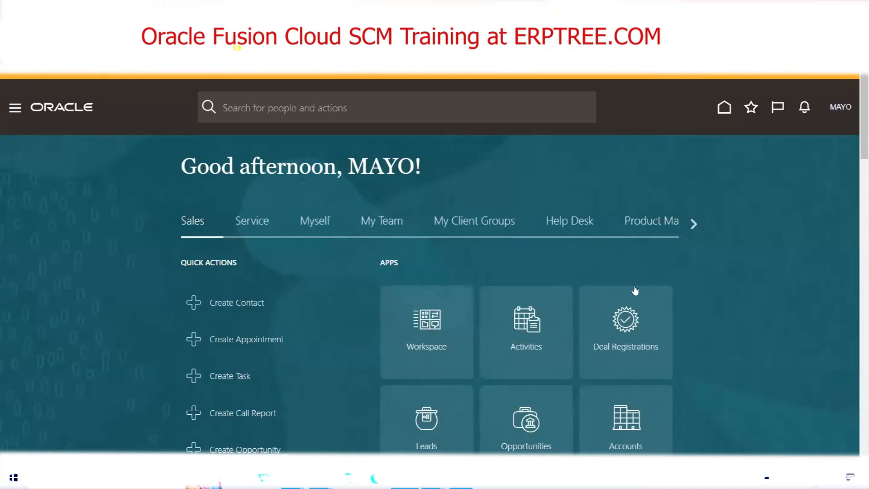
left_click(659, 295)
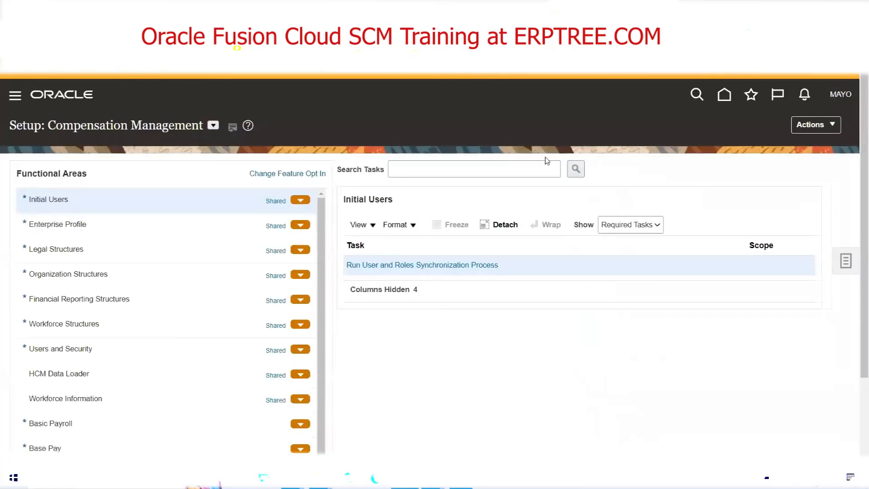
left_click(845, 266)
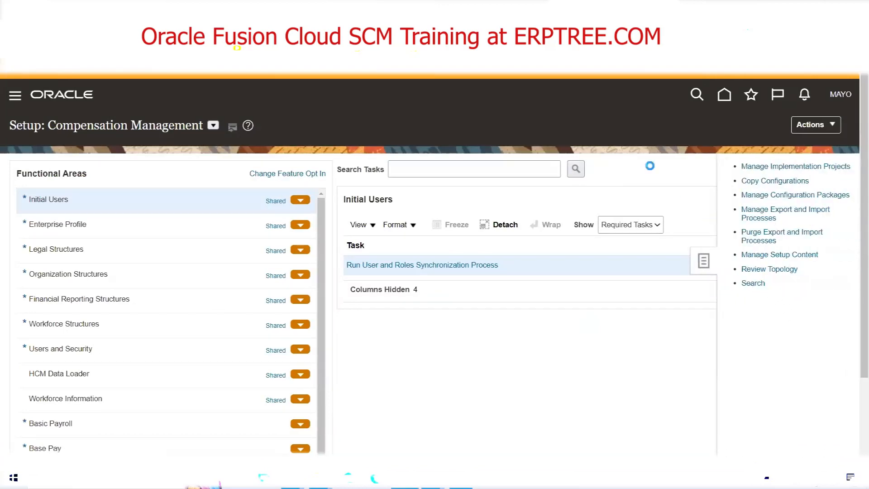
Search the setup tasks for Item Class and open the Manage Item Classes task.
left_click(357, 172)
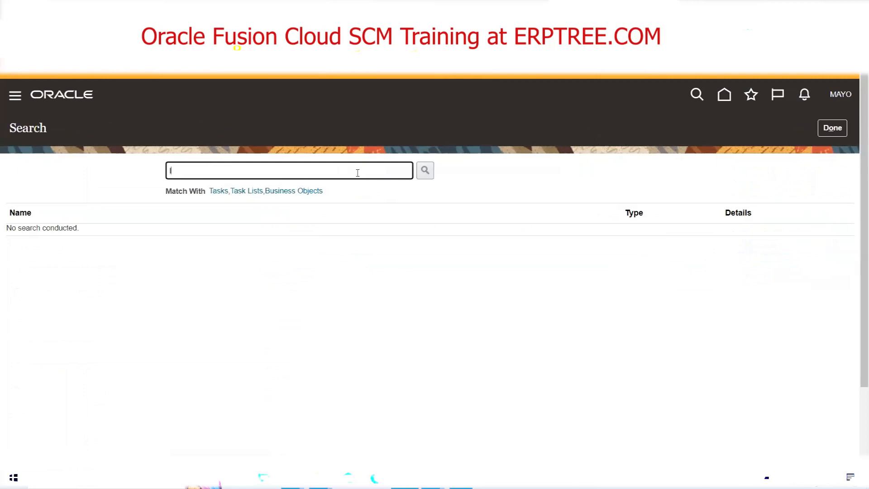
type("Item Class")
key("Return")
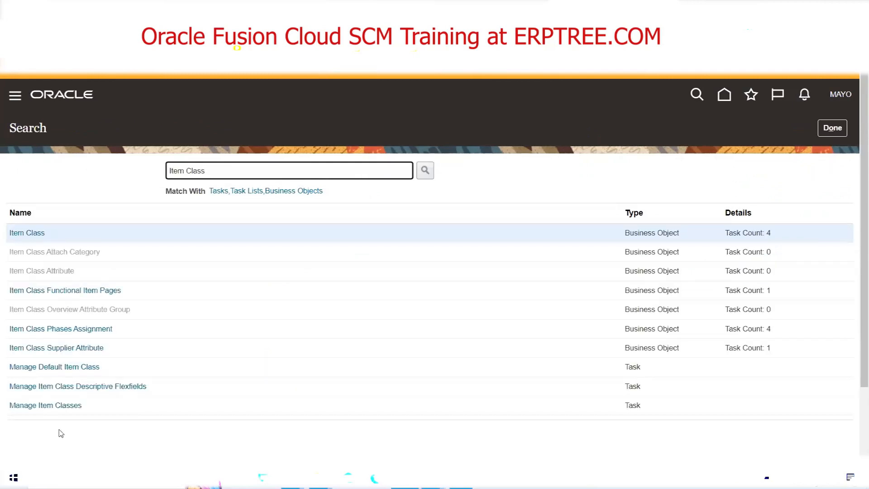
left_click(54, 406)
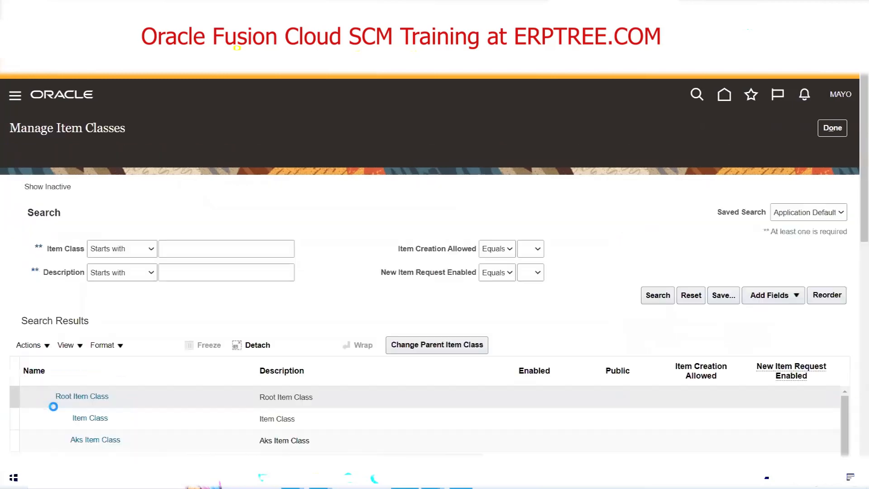
Open Root Item Class for editing and show the Number Generation settings under Item Management.
scroll(333, 292, "down", 3)
left_click(145, 204)
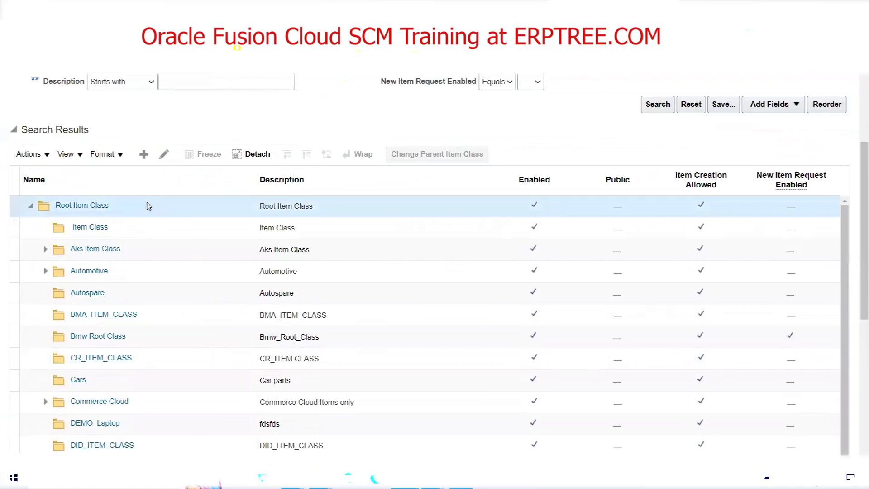
left_click(163, 155)
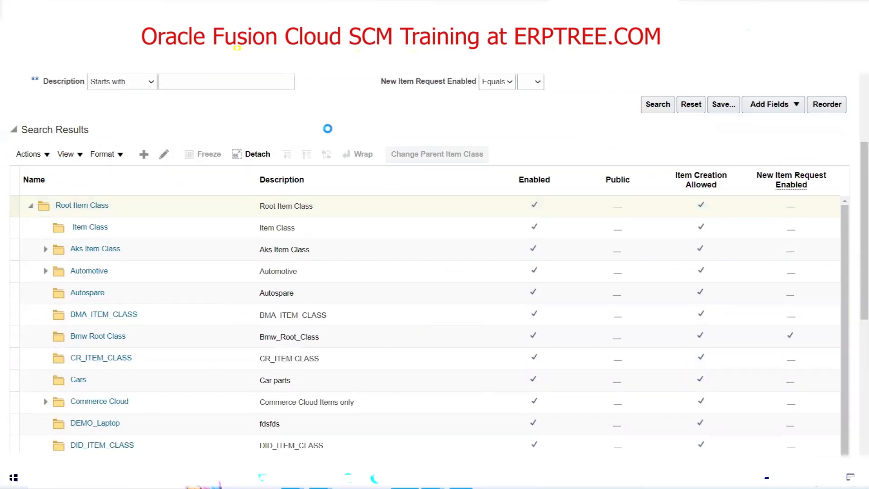
left_click(68, 320)
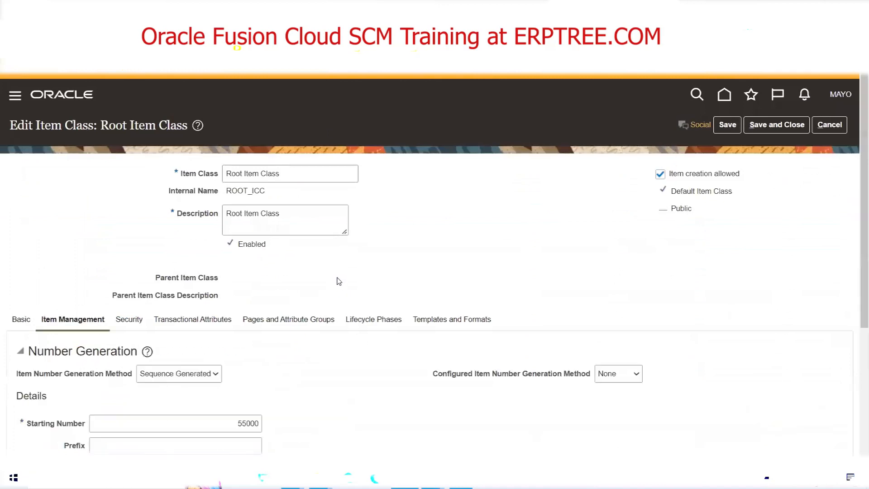
scroll(339, 279, "down", 3)
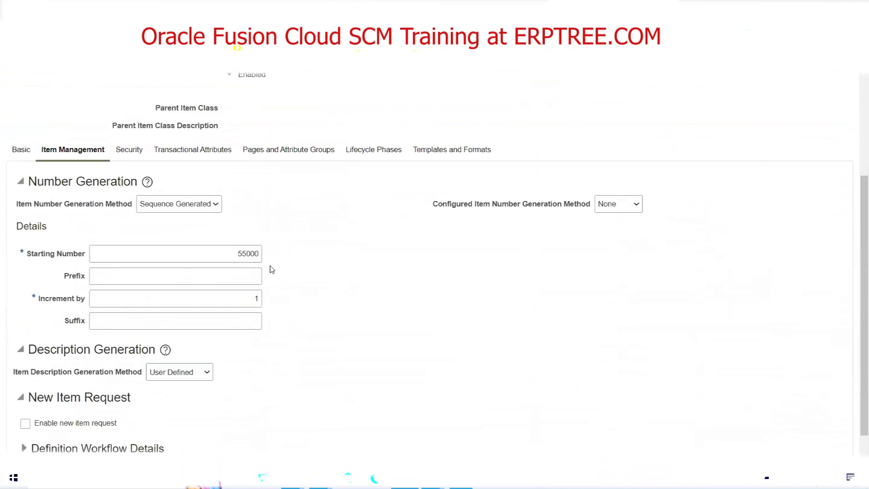
Set the Starting Number in Root Item Class's number generation details to 50101.
double_click(233, 252)
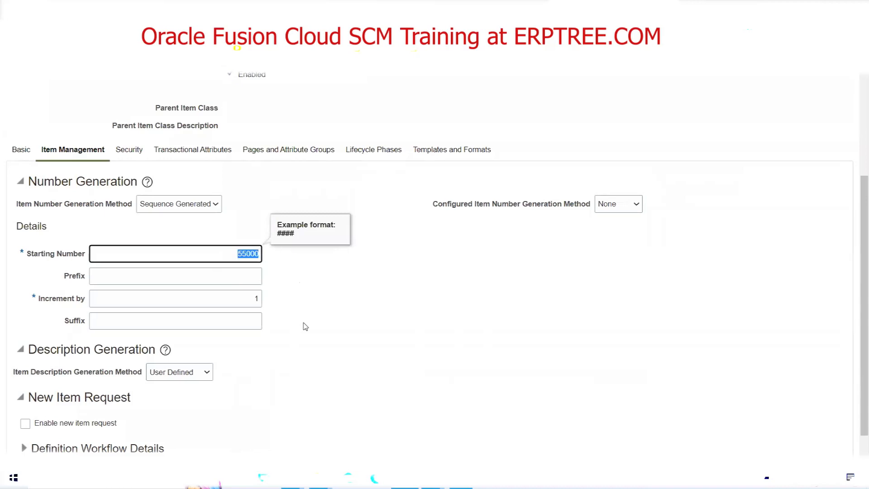
type("5")
type("101")
left_click_drag(239, 254, 261, 255)
left_click(301, 295)
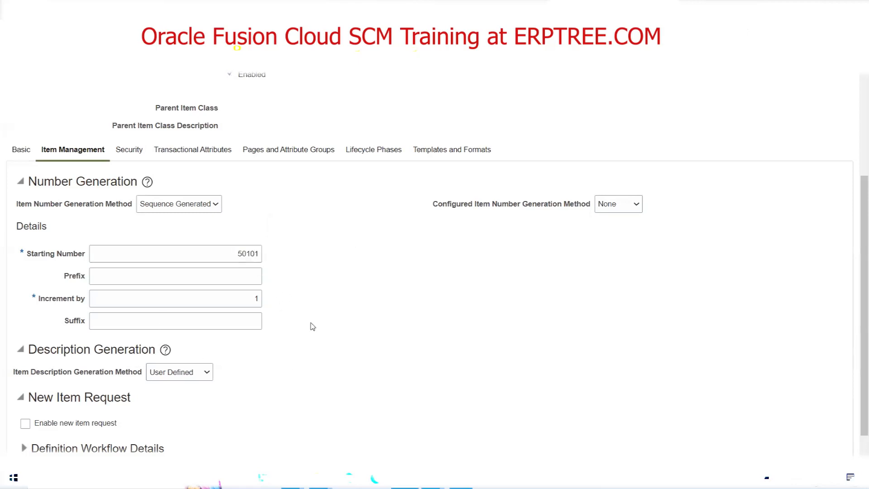
Check the Item Number Generation Method options, and leave the Root Item Class and Manage Item Classes pages.
left_click(188, 205)
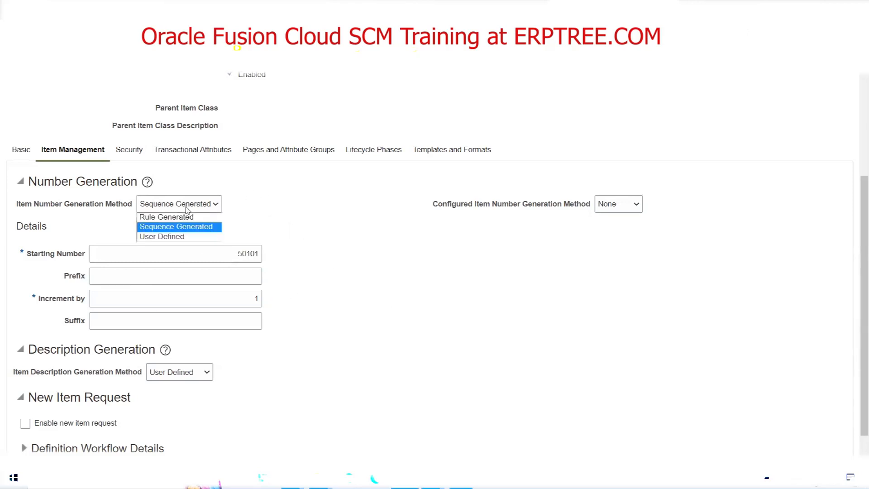
left_click(334, 241)
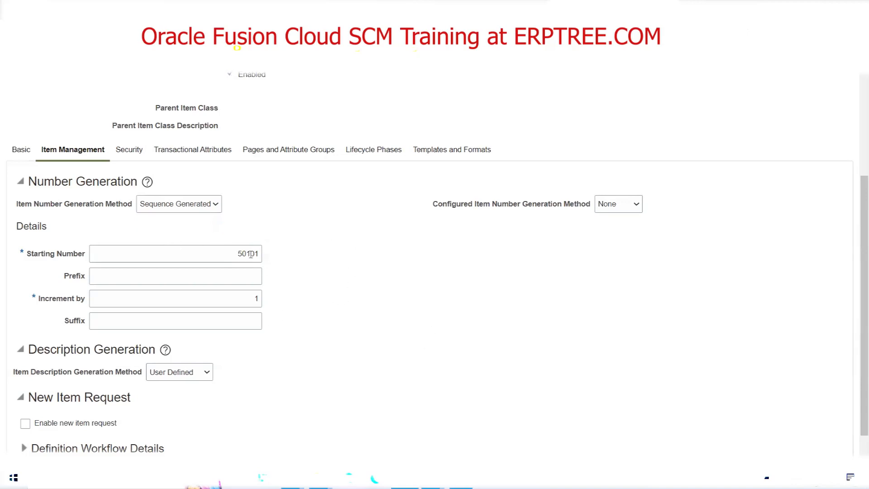
scroll(336, 294, "up", 2)
scroll(336, 295, "up", 1)
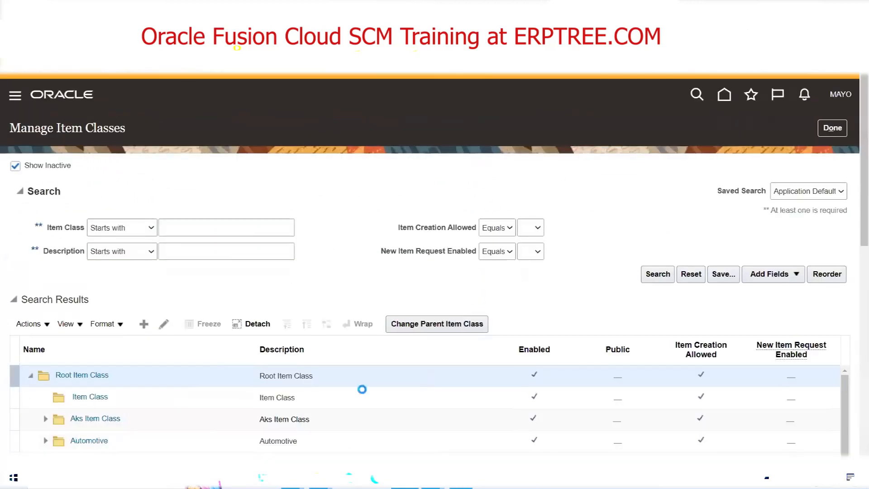
left_click(832, 127)
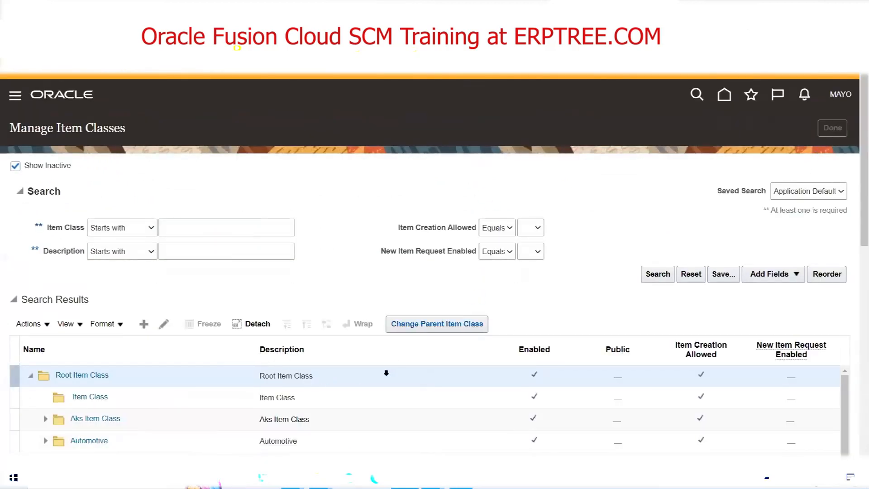
Return to ItemImportTemplate.xlsm and select row 5's Organization Code cell.
mouse_move(293, 478)
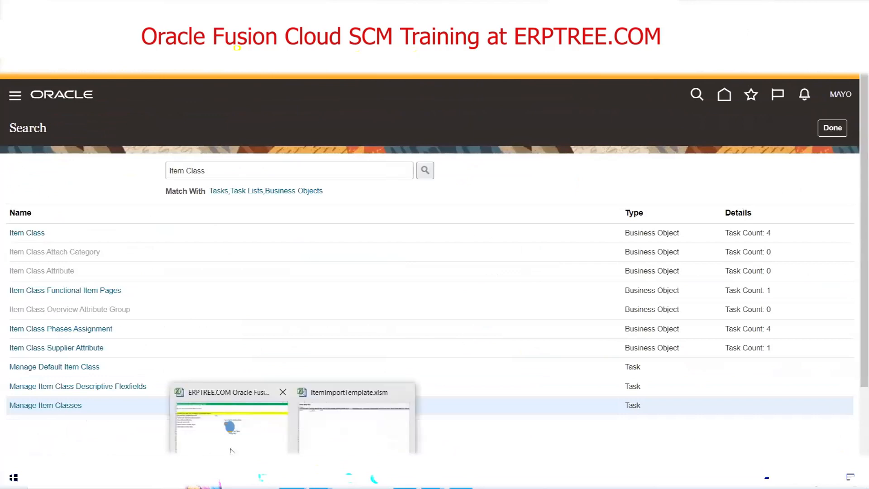
left_click(328, 433)
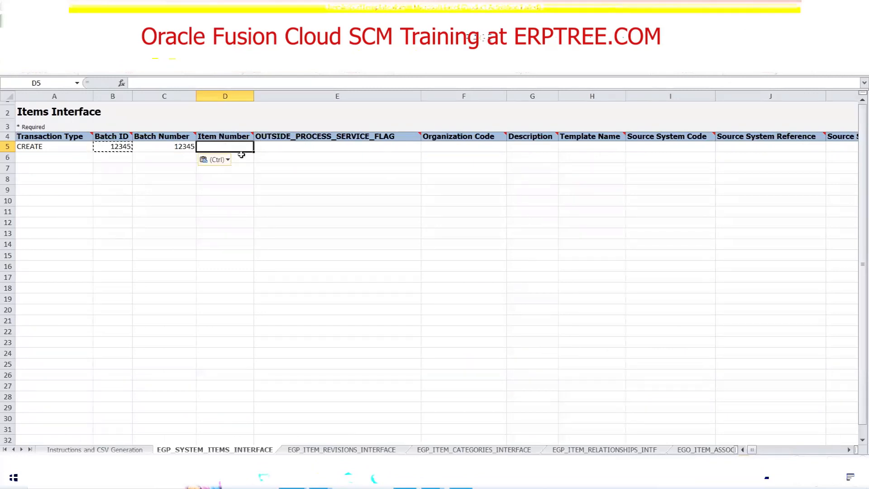
left_click(436, 148)
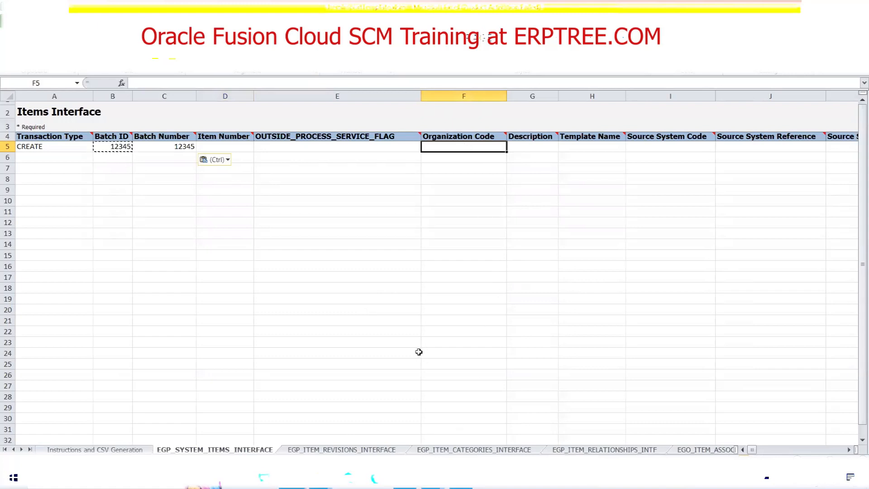
Switch to the Oracle Fusion Cloud home page and open Product Information Management.
left_click(461, 479)
left_click(404, 479)
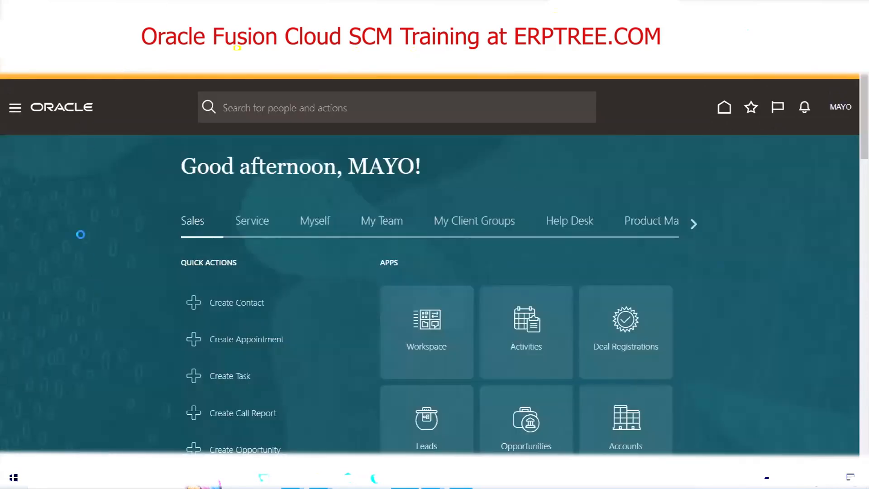
left_click(15, 108)
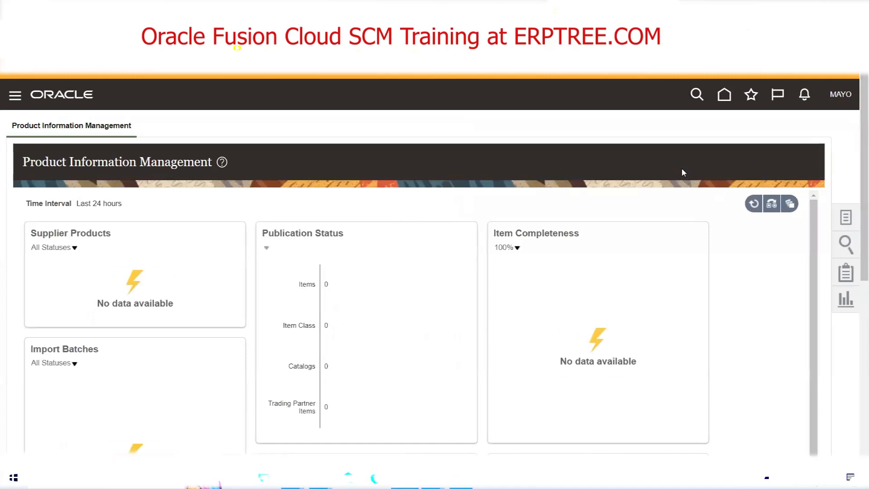
Start creating an item in the MIM item master organization and look through its available templates.
left_click(764, 138)
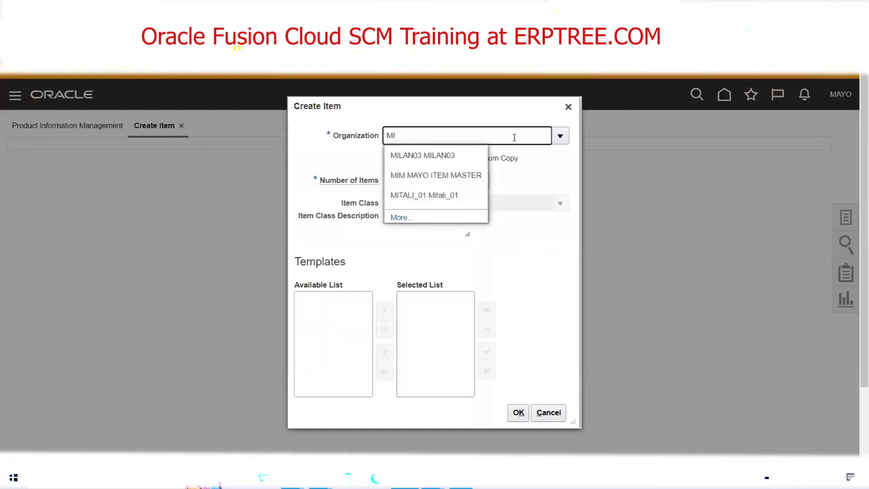
left_click(427, 181)
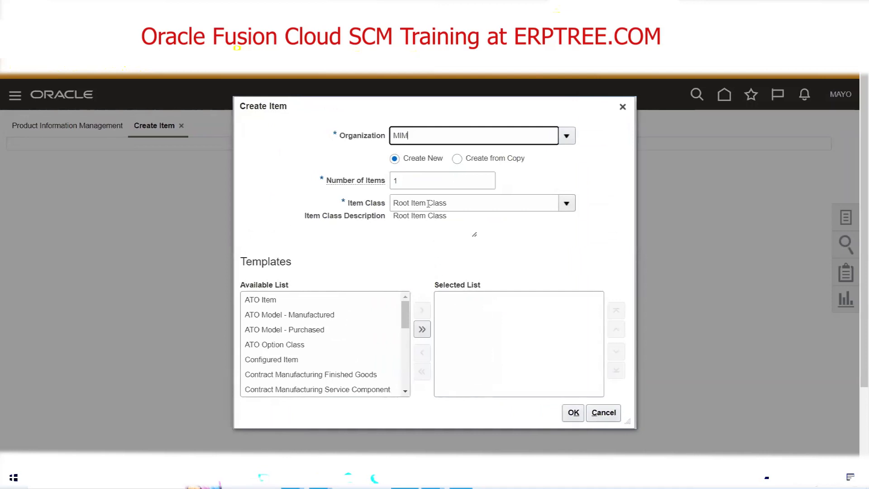
left_click_drag(405, 317, 405, 372)
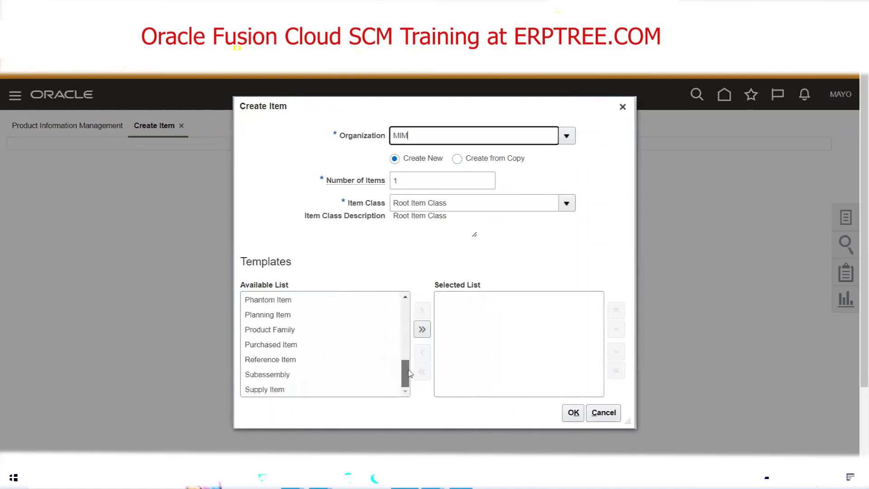
Select the Organization code MIM in the Create Item dialog and switch back to ItemImportTemplate.xlsm.
double_click(406, 141)
left_click(292, 477)
left_click(359, 452)
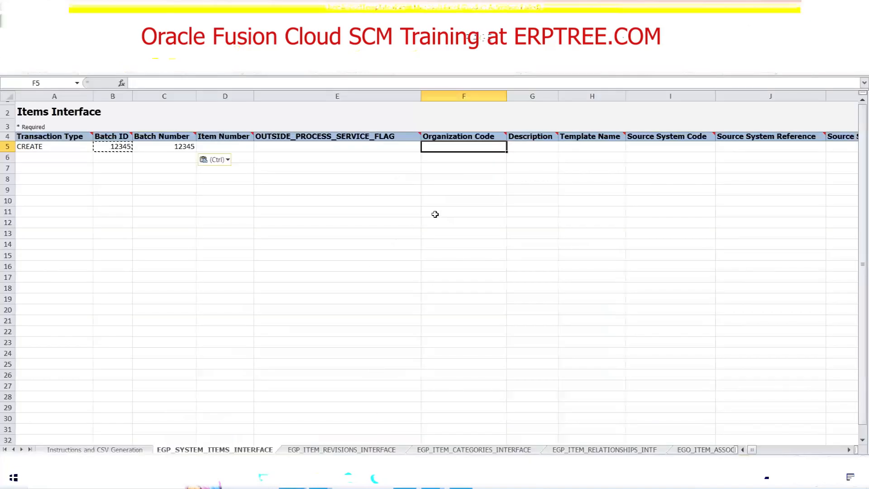
Enter MIM as the Organization Code and FBDI1 as the Description in row 5 of the Items Interface sheet.
type("MIM")
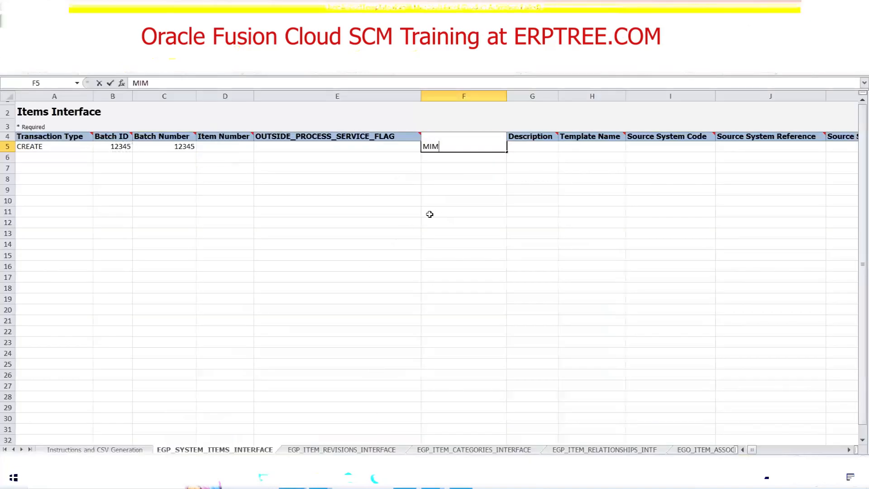
key("Tab")
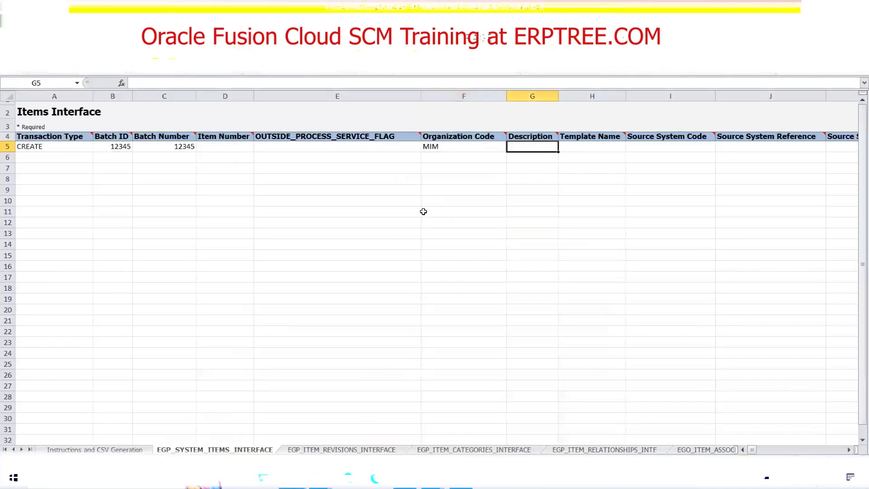
left_click(230, 146)
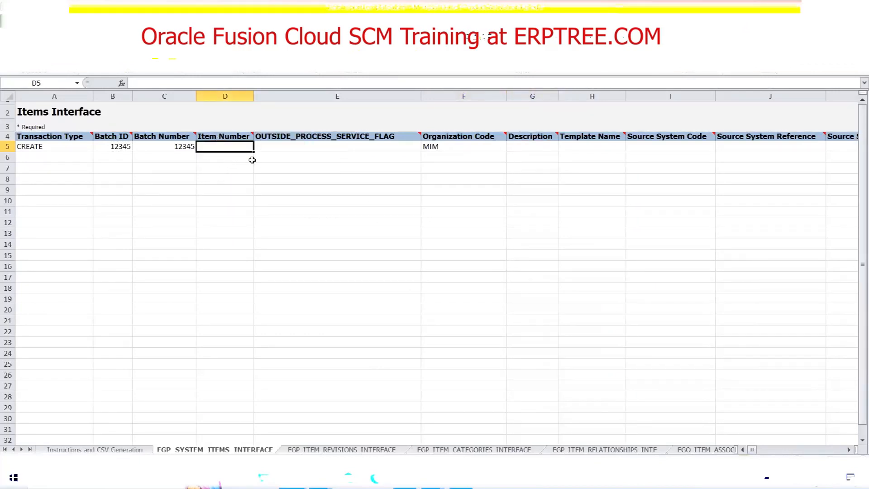
left_click(521, 144)
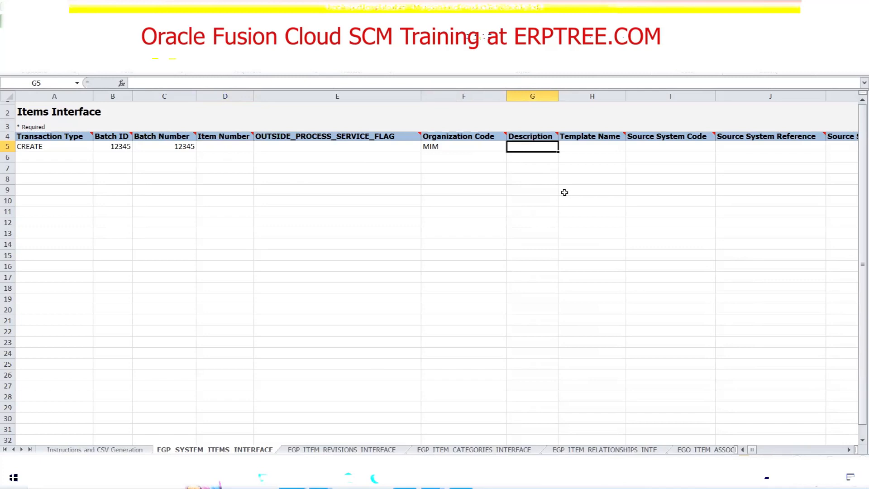
type("FBDI1")
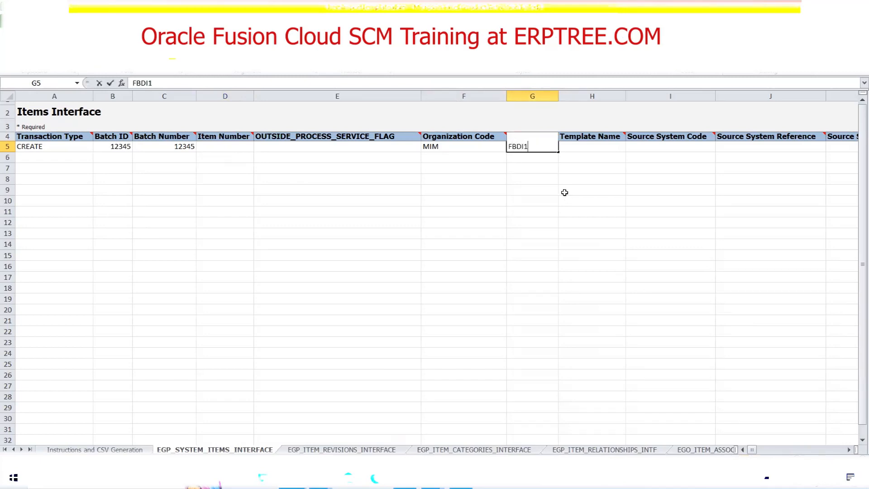
key("Tab")
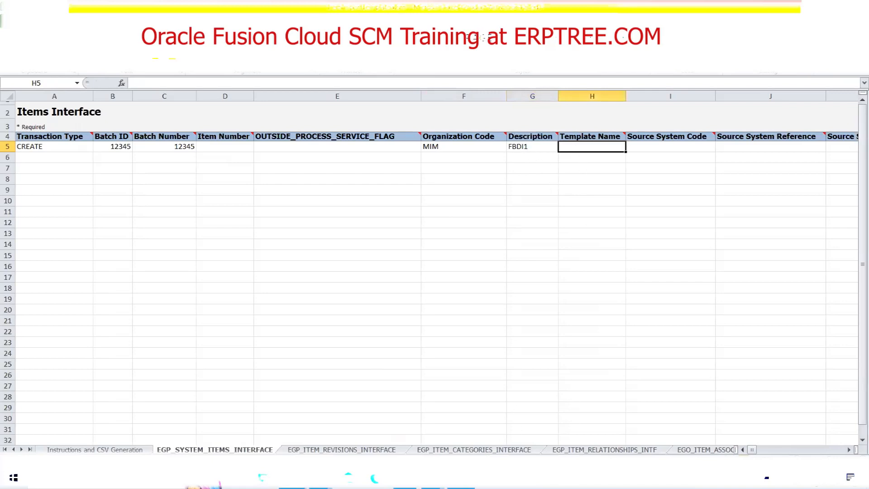
Look up the template name in Oracle Fusion's Create Item dialog and enter Purchased Item as row 5's Template Name in ItemImportTemplate.xlsm.
left_click(461, 479)
left_click(405, 479)
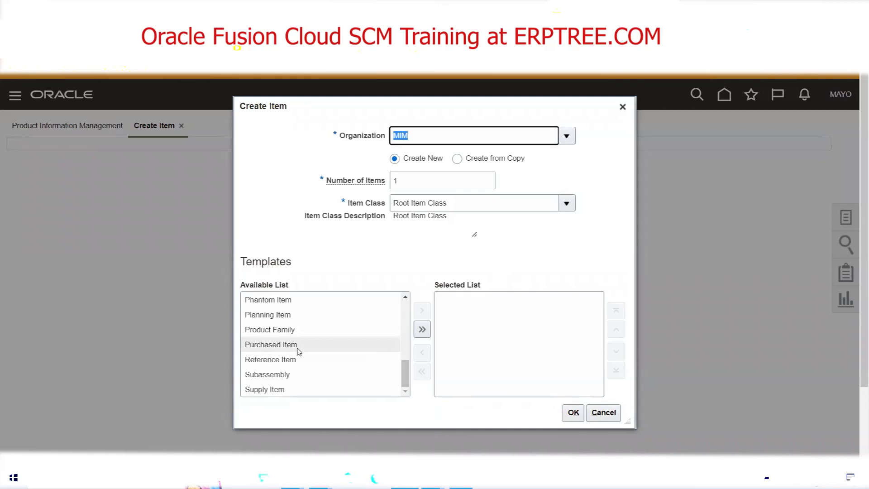
left_click(292, 478)
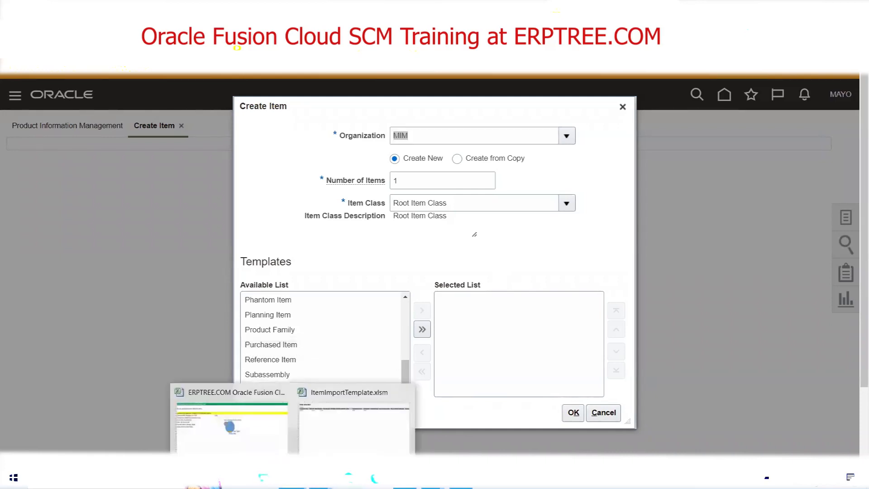
left_click(334, 445)
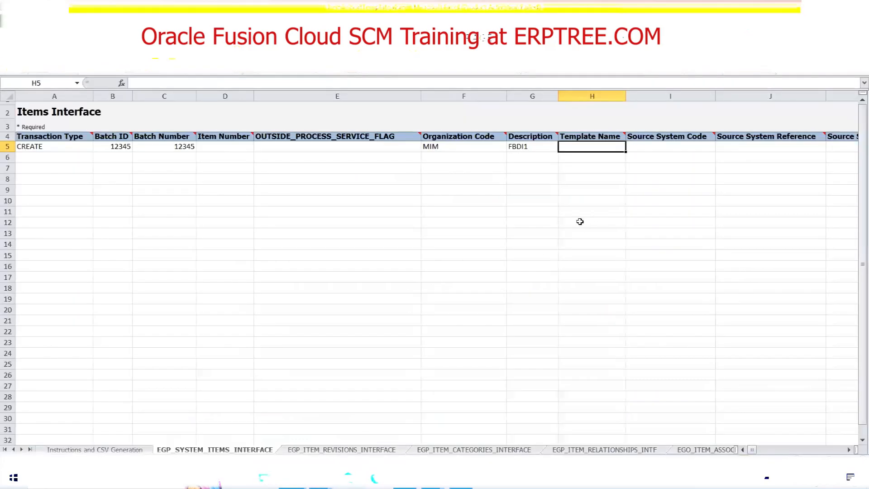
type("Pur")
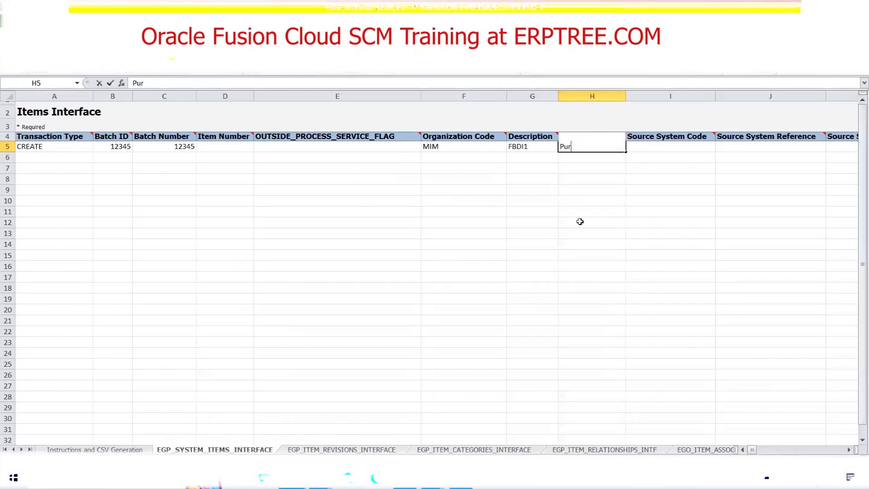
type("chased Item")
key("Tab")
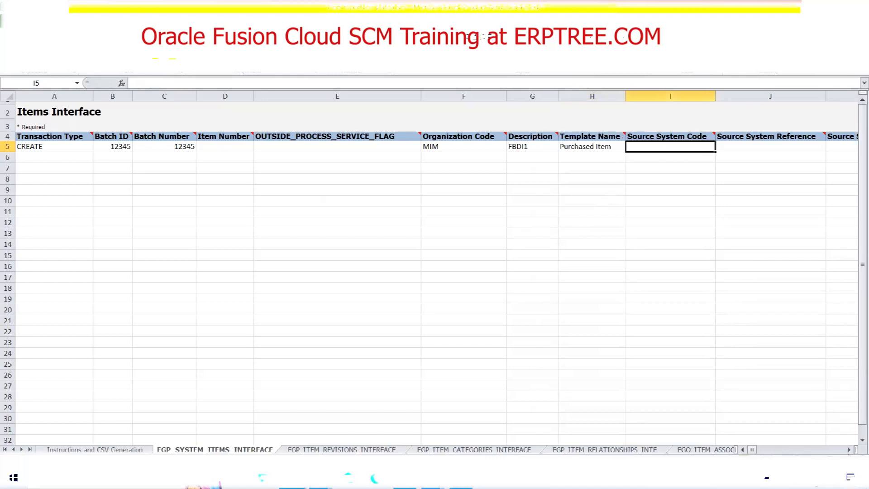
Review row 5's entries from Transaction Type through Template Name, including the Item Number and Description cells.
left_click(849, 450)
left_click(849, 450)
left_click(849, 450)
left_click(849, 450)
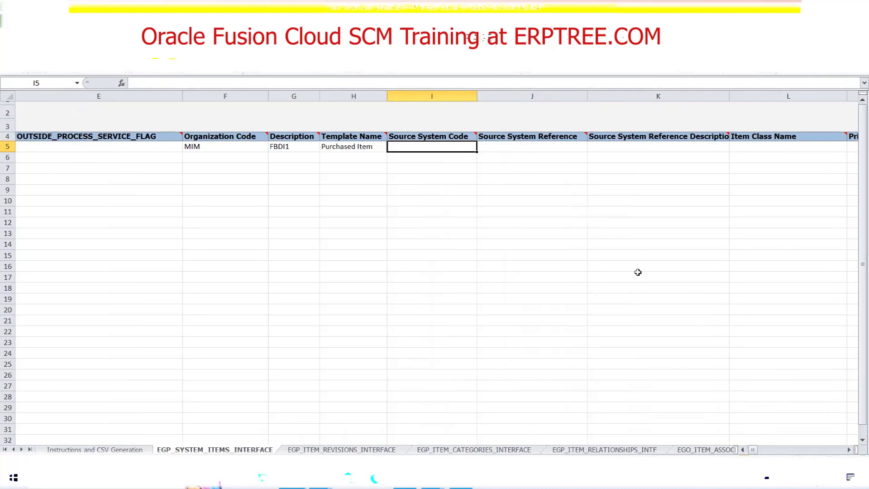
left_click_drag(753, 451, 743, 451)
left_click(61, 150)
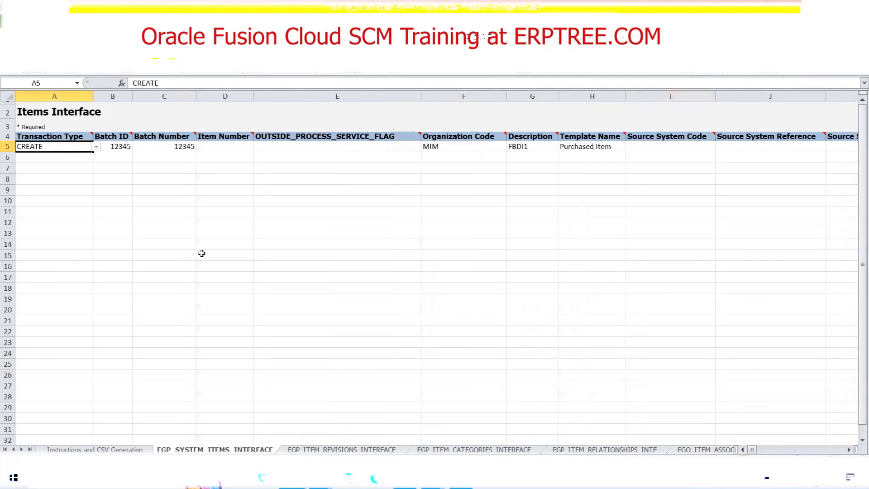
key("Right")
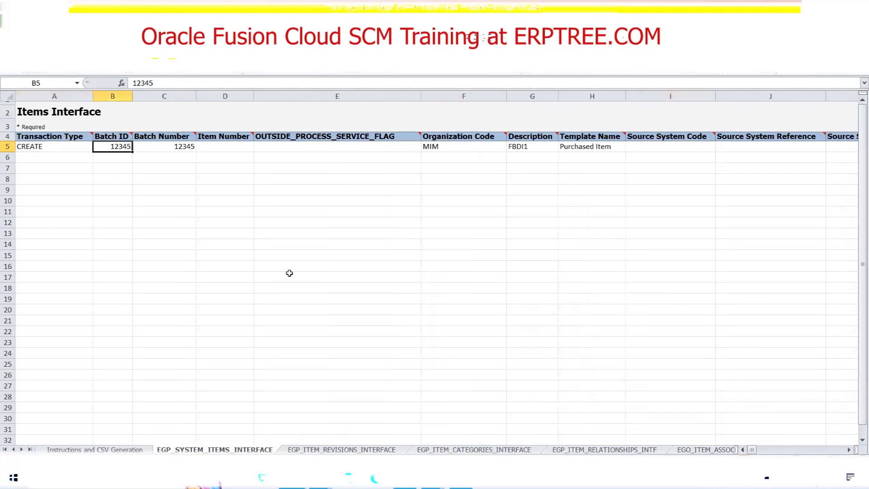
key("Right")
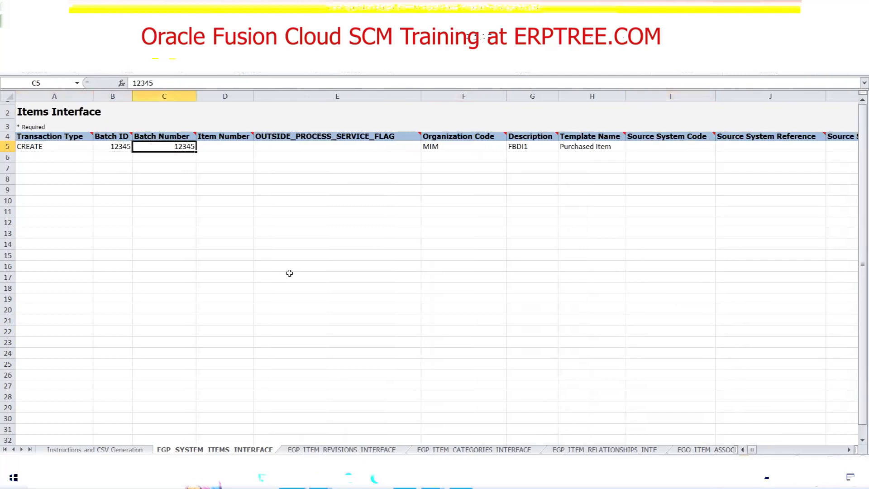
key("Right")
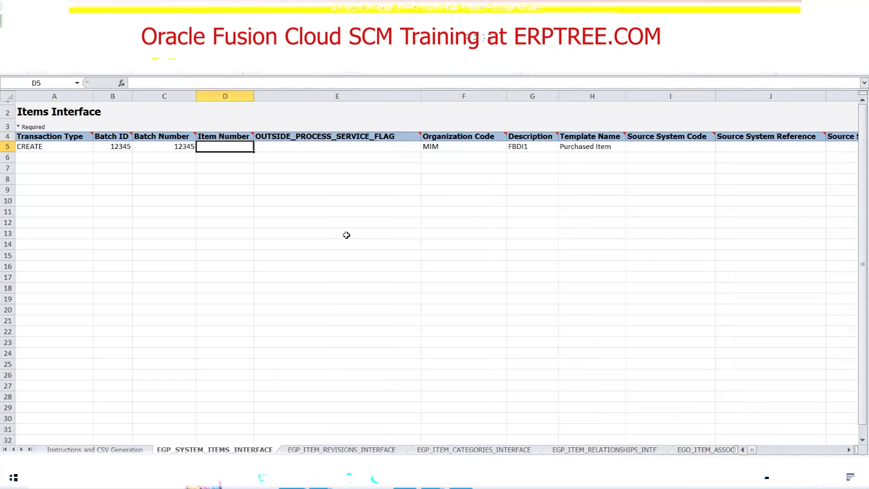
key("Right")
key("Right")
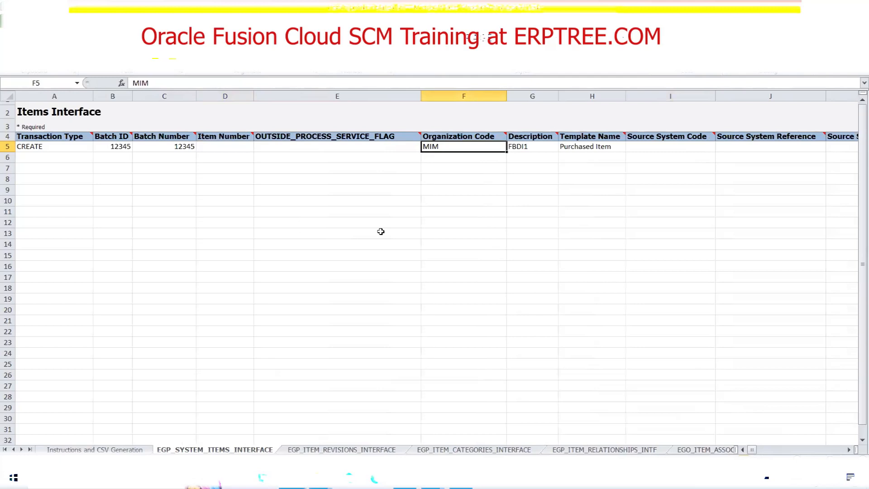
key("Right")
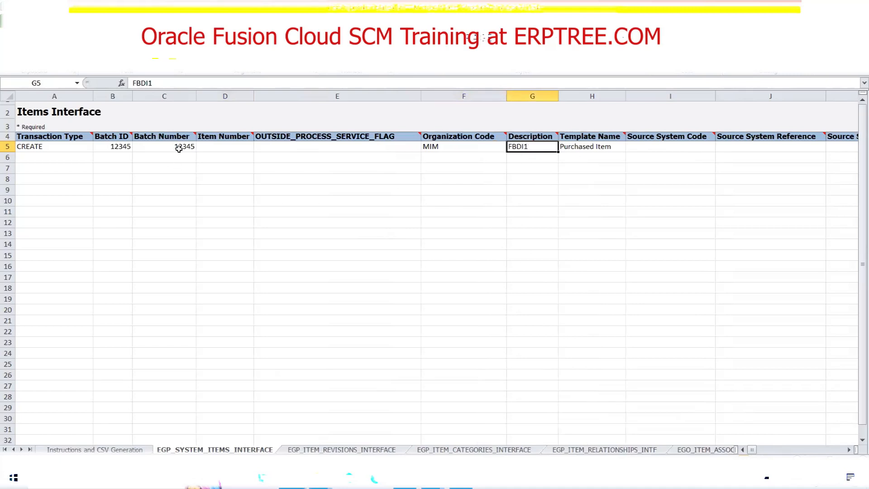
left_click(226, 147)
left_click(523, 149)
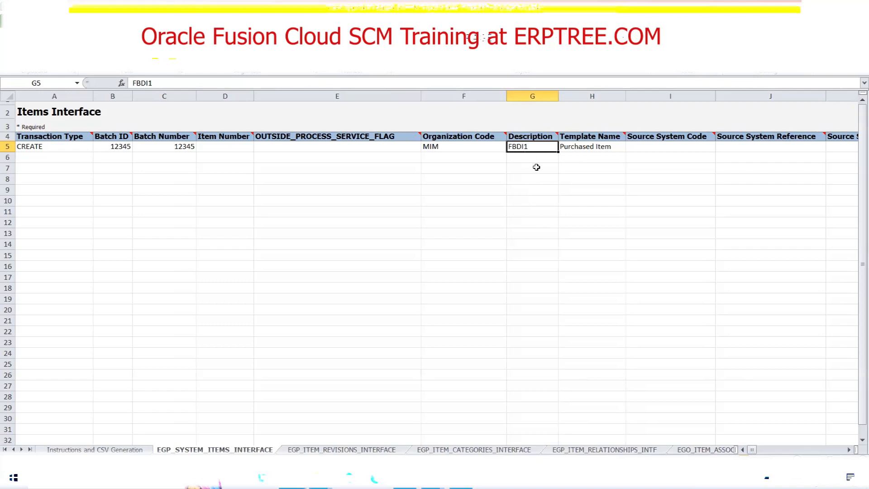
key("Right")
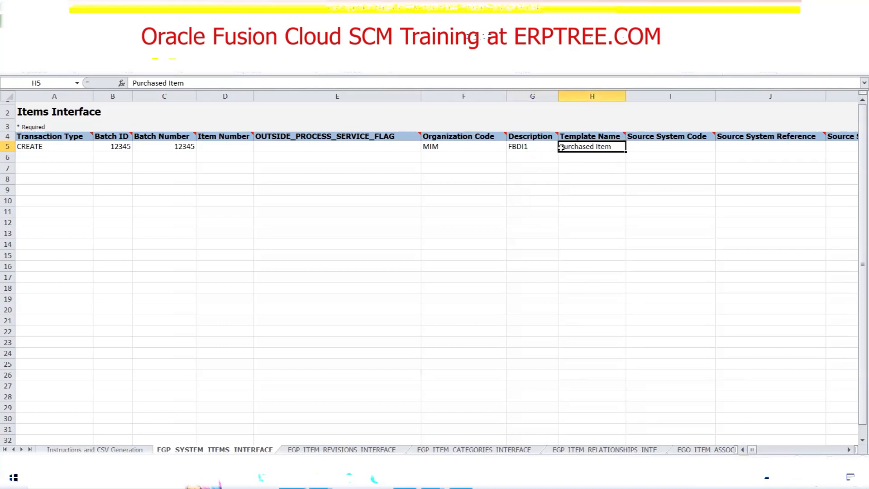
Select row 5's Item Class Name cell, switch to Oracle Fusion and copy Root Item Class from the Create Item dialog.
key("Right")
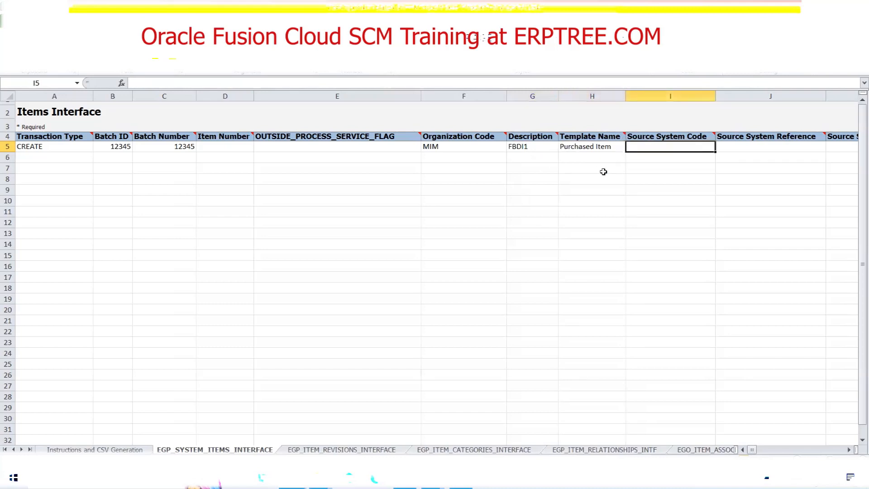
key("Right")
key("Right")
key("Right")
key("Right")
left_click(595, 148)
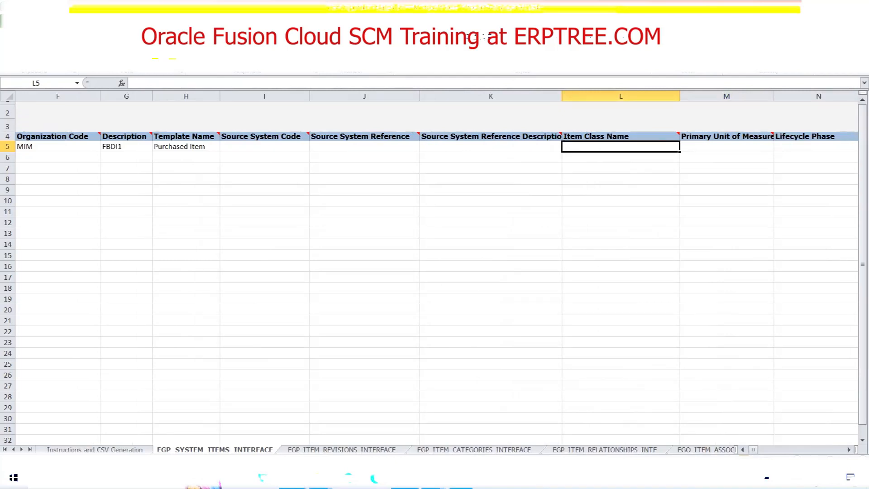
left_click(461, 479)
left_click_drag(452, 202, 391, 202)
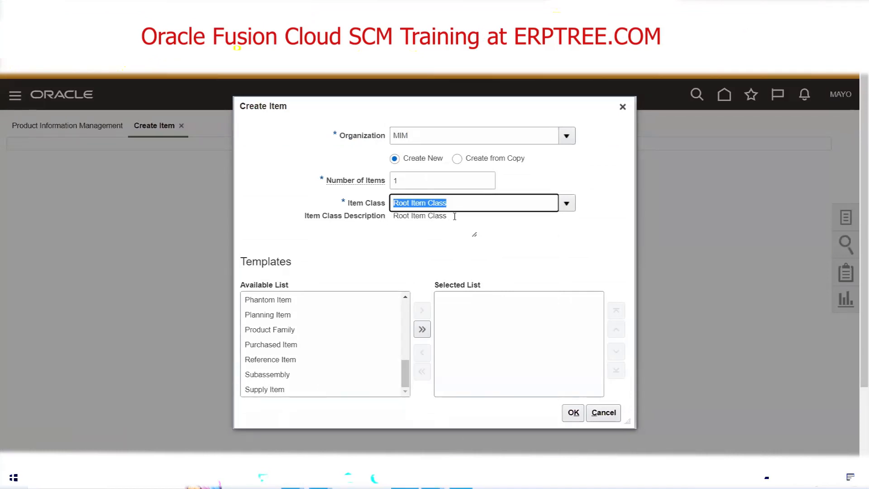
left_click(412, 133)
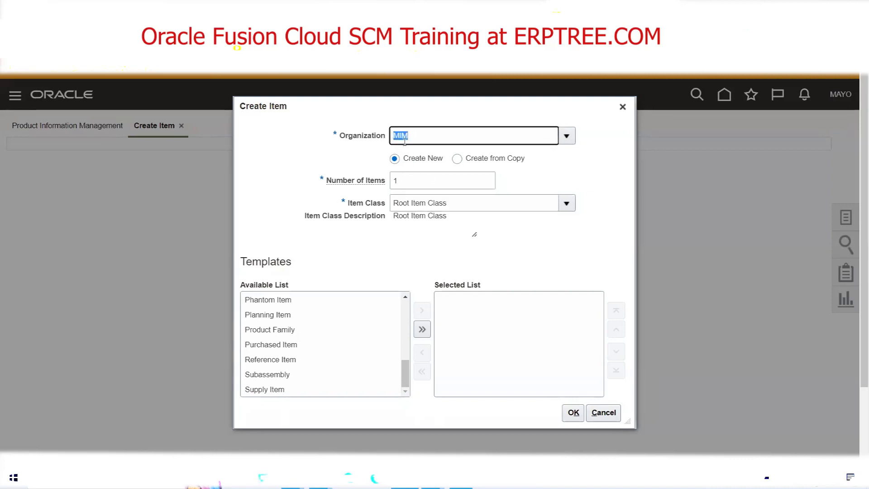
left_click(454, 207)
key("ctrl+c")
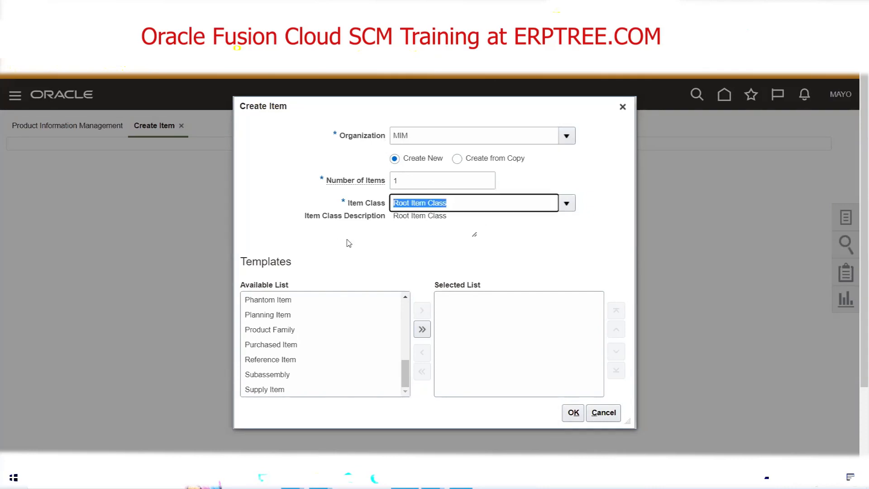
Return to ItemImportTemplate.xlsm and paste Root Item Class into row 5's Item Class Name cell.
left_click(291, 479)
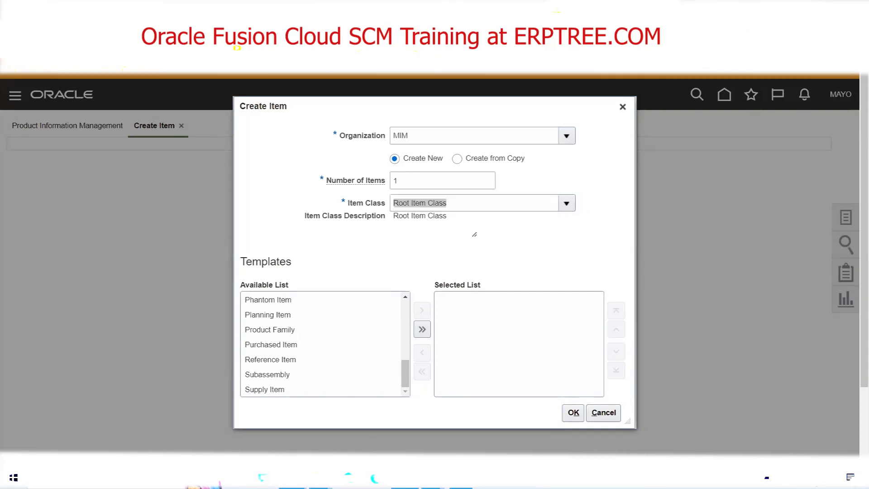
left_click(362, 425)
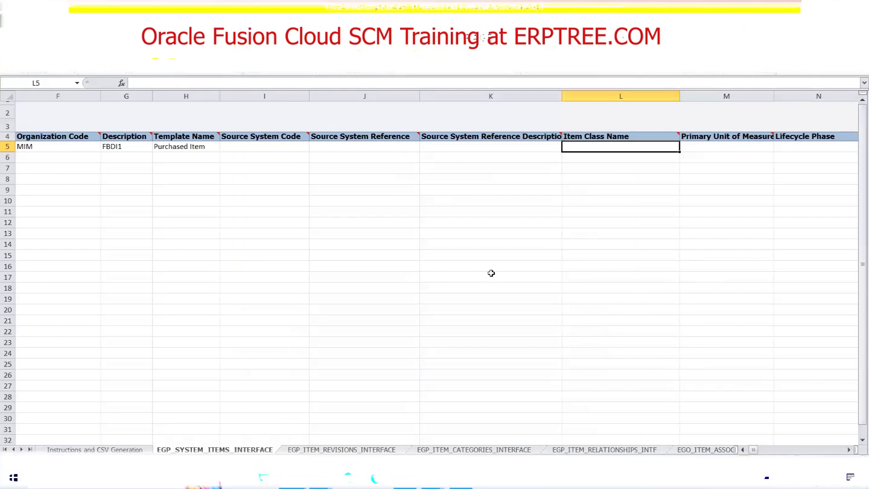
key("ctrl+v")
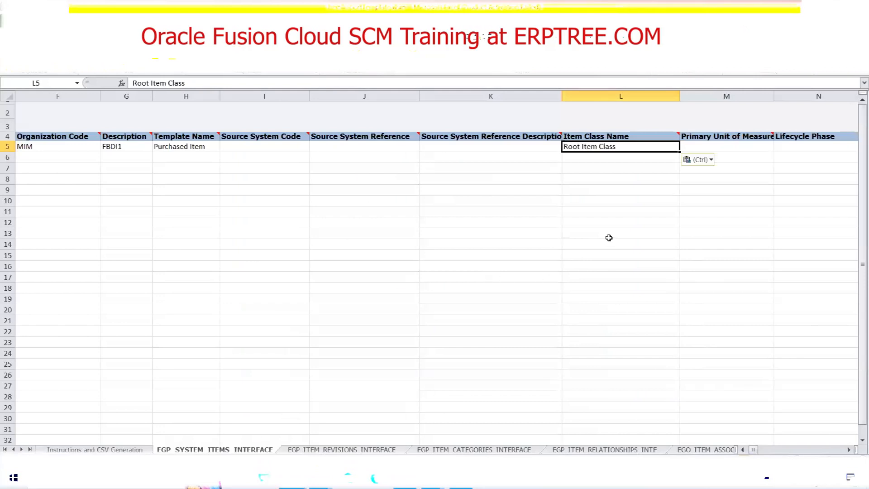
key("Tab")
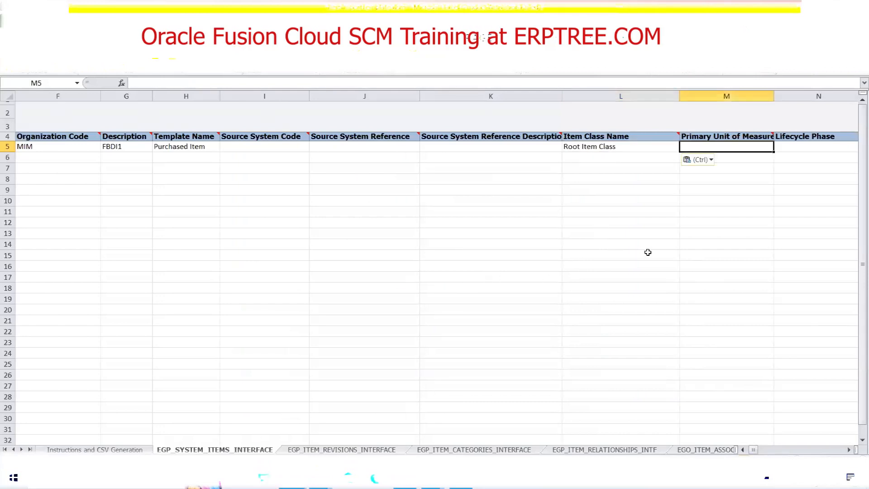
Look through row 5's Primary Unit of Measure, Lifecycle Phase and Item Status cells.
key("Tab")
key("Tab")
key("Tab")
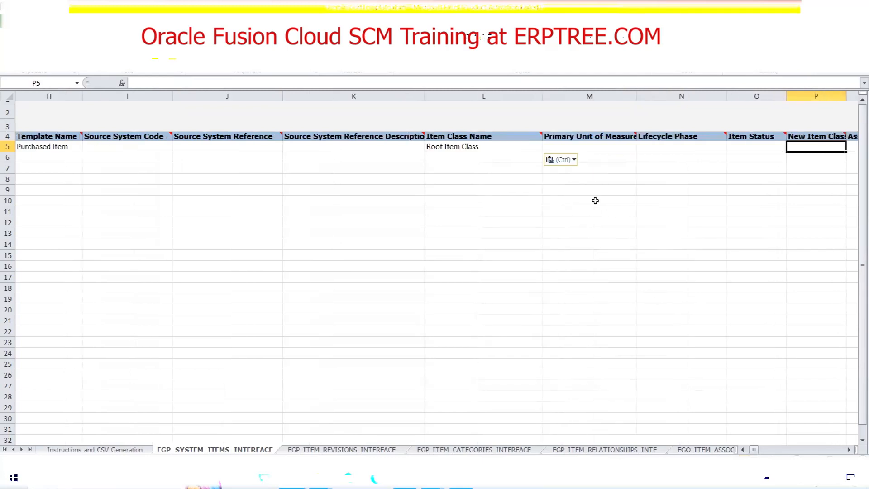
left_click(561, 144)
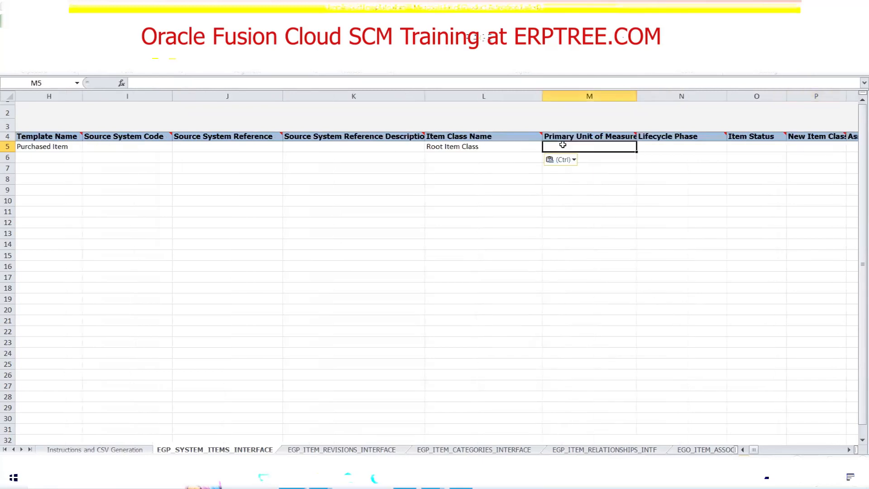
left_click(668, 151)
left_click(743, 148)
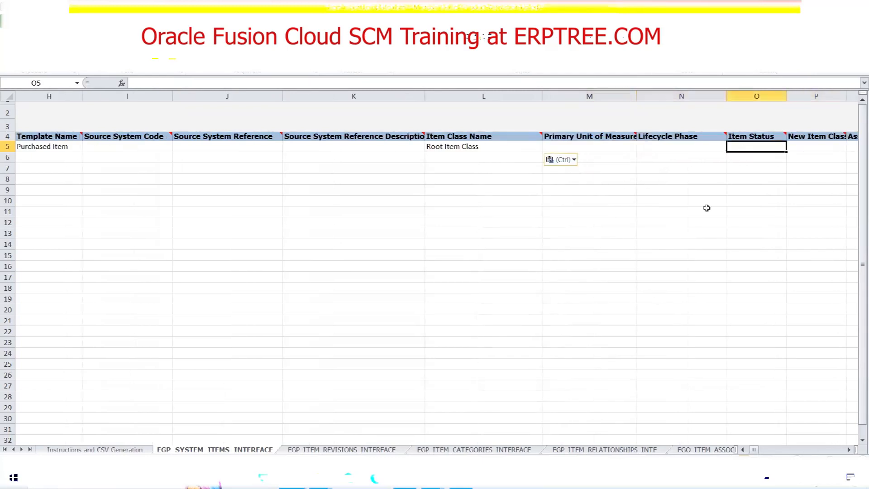
Switch to Oracle Fusion and open a new Root Item Class item using the Purchased Item template to view its default values.
left_click(404, 477)
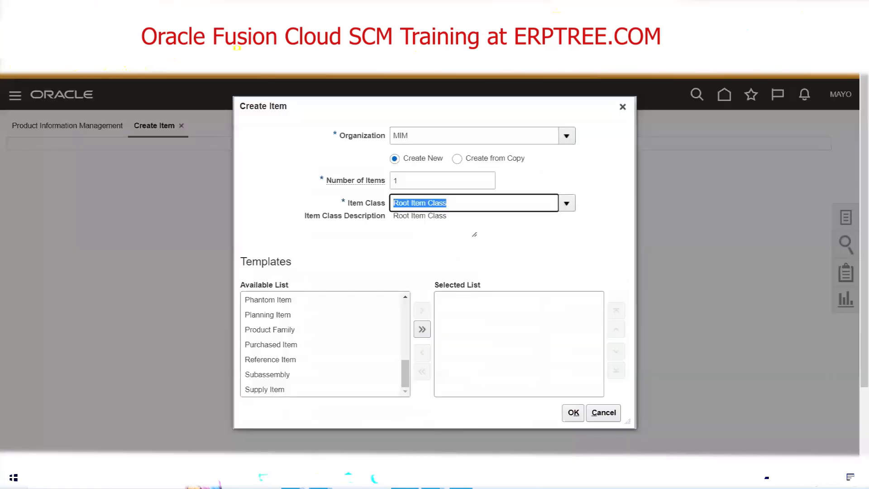
mouse_move(405, 364)
left_mouse_down()
mouse_move(407, 345)
mouse_move(410, 369)
left_mouse_up()
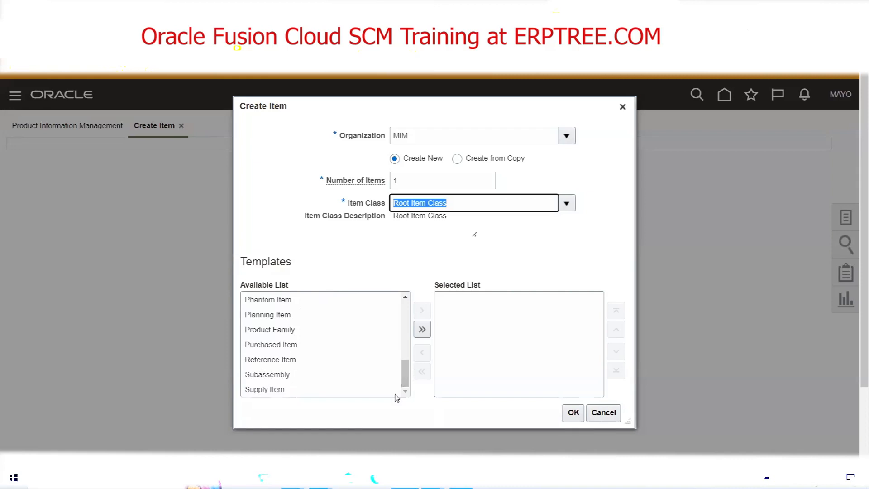
double_click(281, 344)
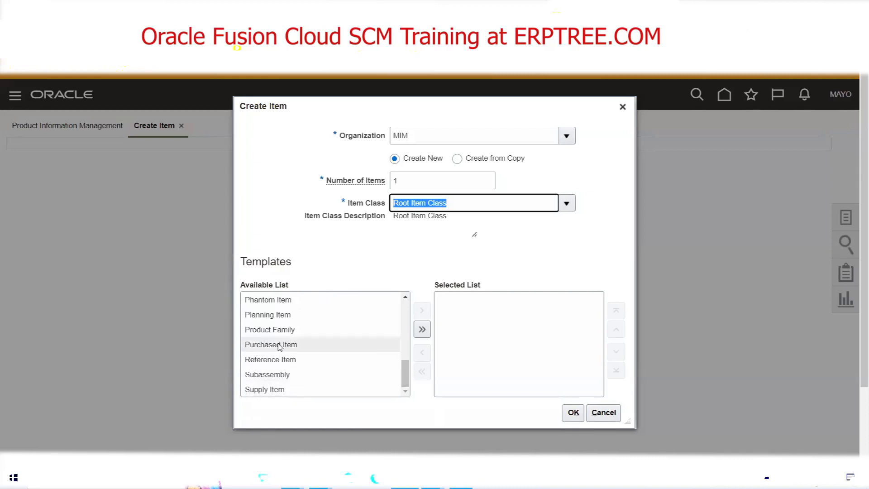
left_click(573, 414)
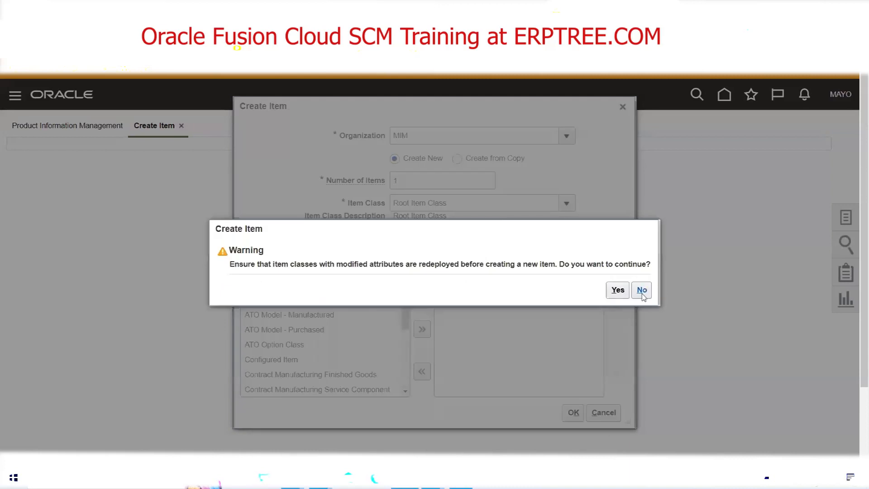
left_click(618, 290)
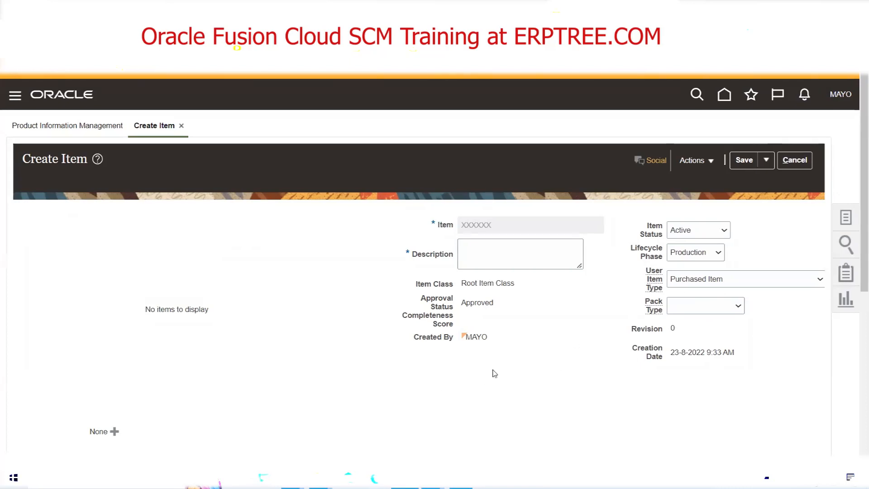
Return to ItemImportTemplate.xlsm and compare row 5's Item Status and Template Name cells with the Oracle Fusion item page.
left_click(293, 477)
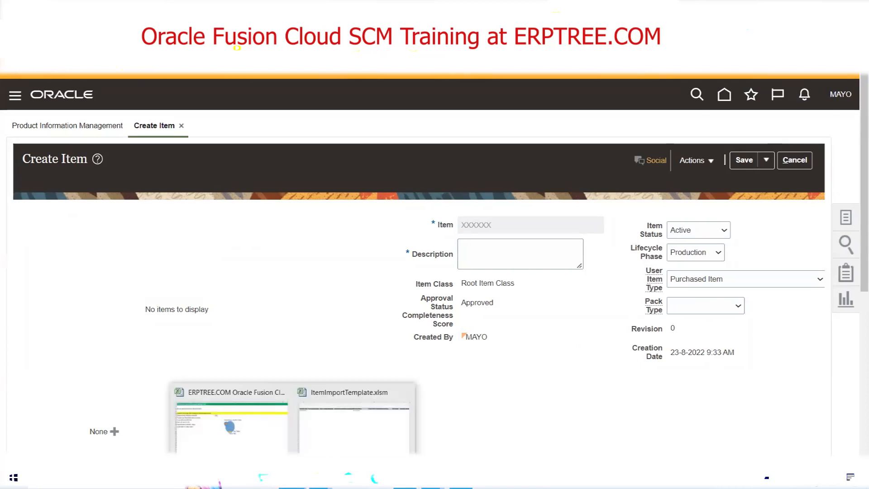
left_click(335, 435)
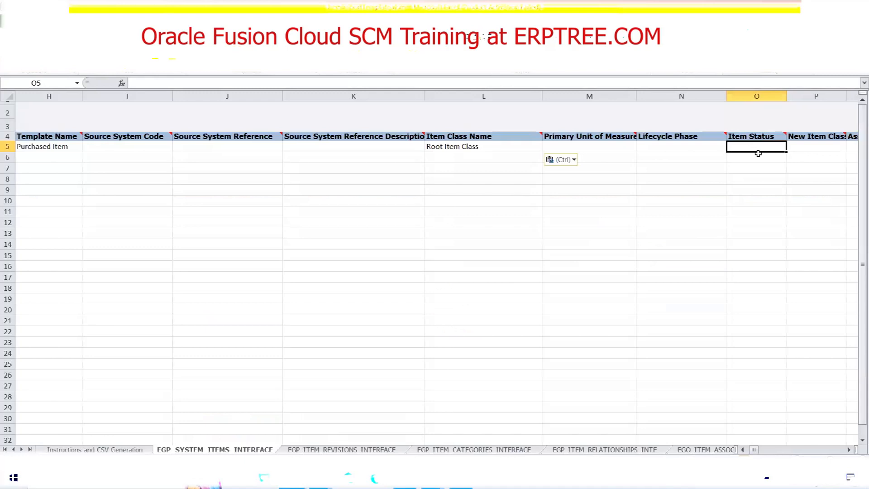
left_click(404, 478)
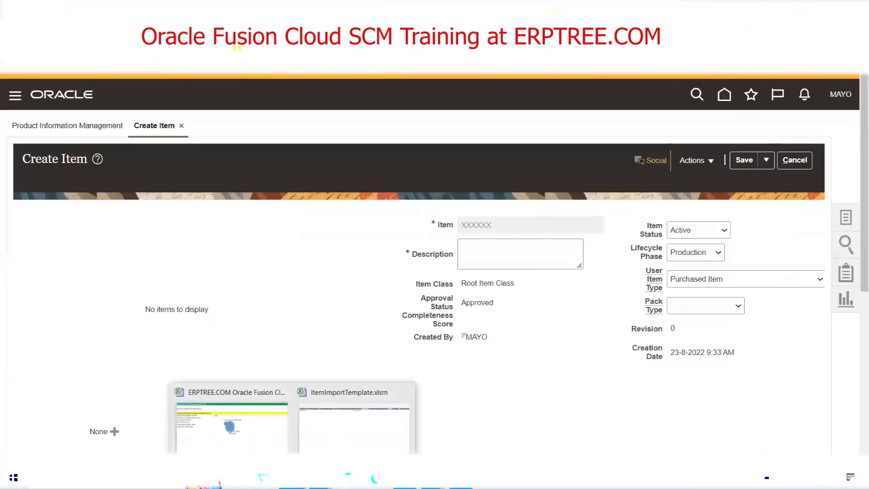
left_click(331, 442)
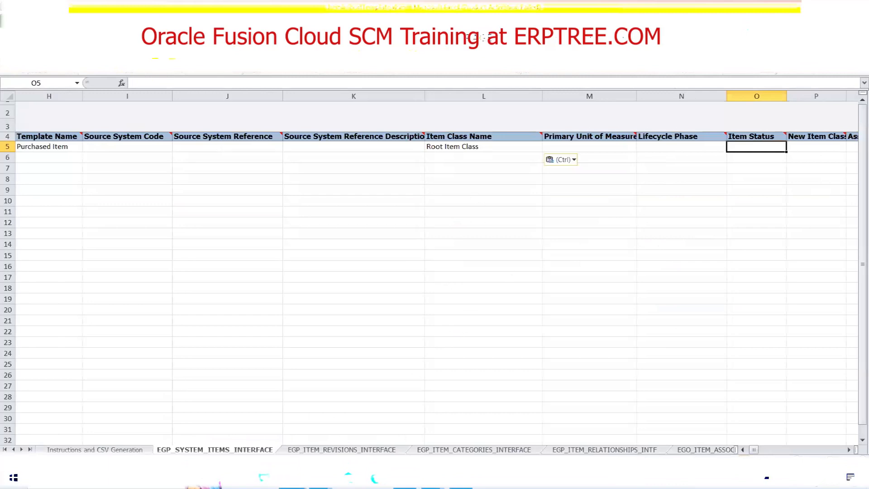
left_click_drag(751, 450, 741, 452)
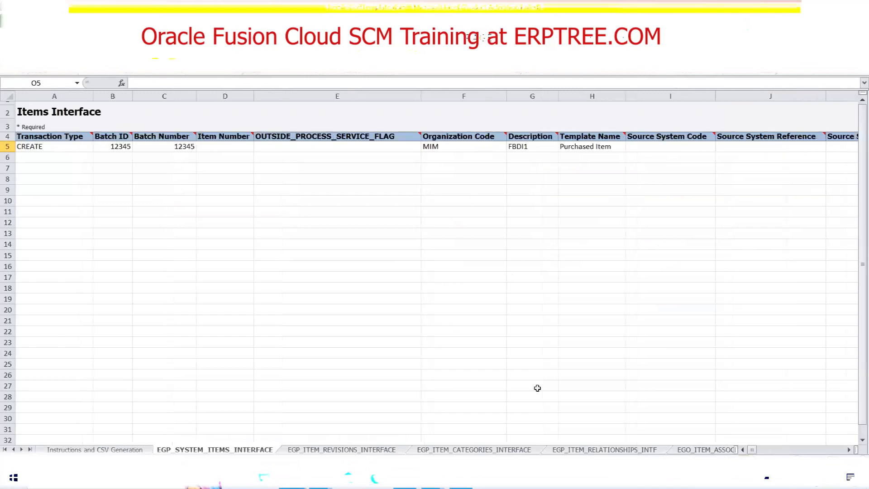
left_click(570, 150)
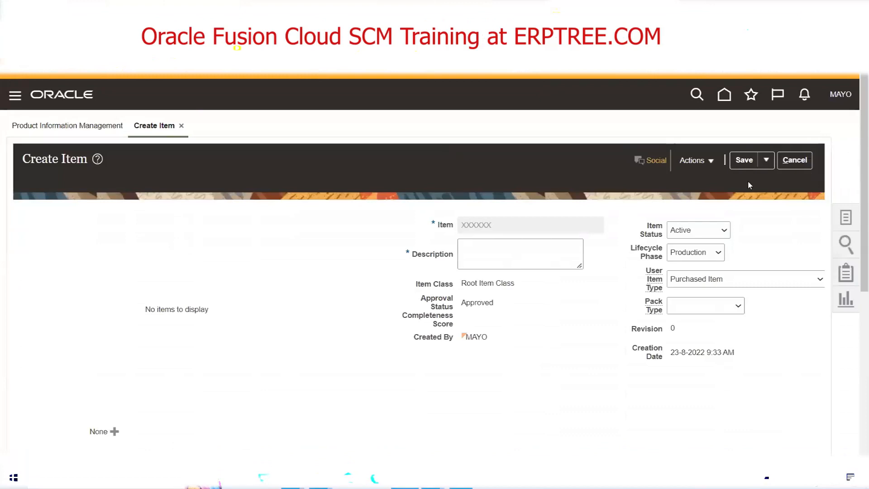
In Oracle Fusion, discard the unsaved new item and go to Setup and Maintenance.
left_click(791, 167)
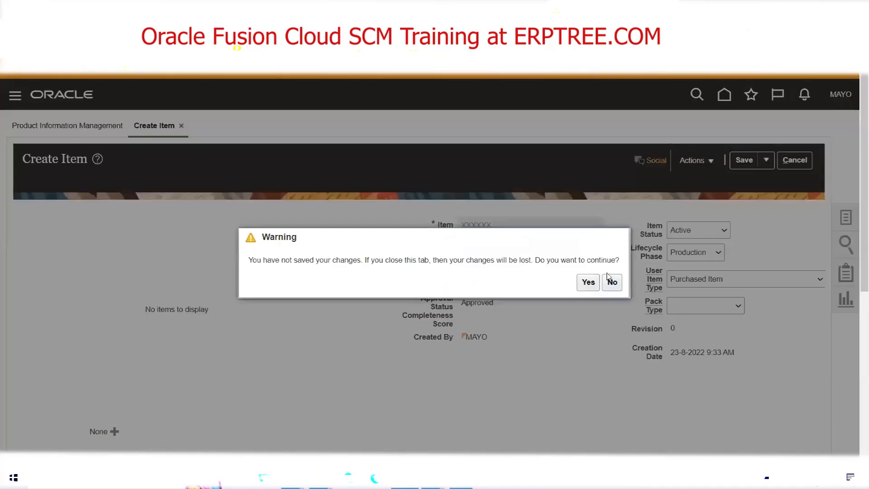
left_click(588, 282)
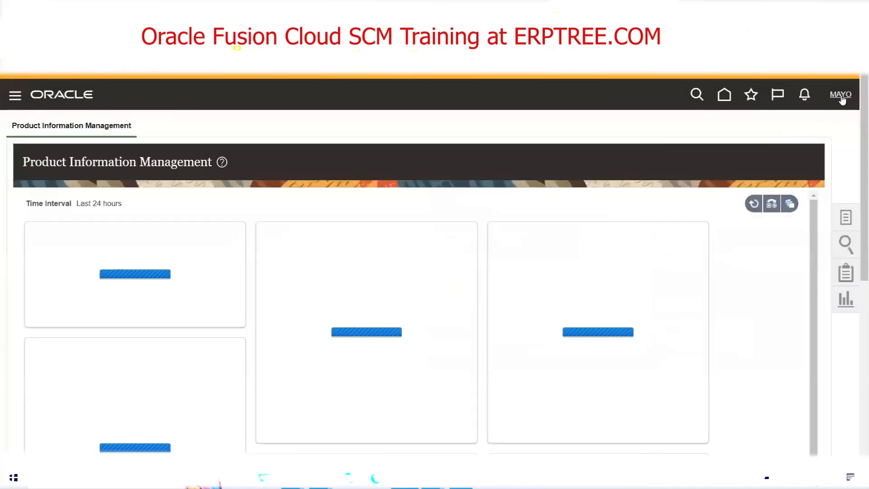
left_click(840, 95)
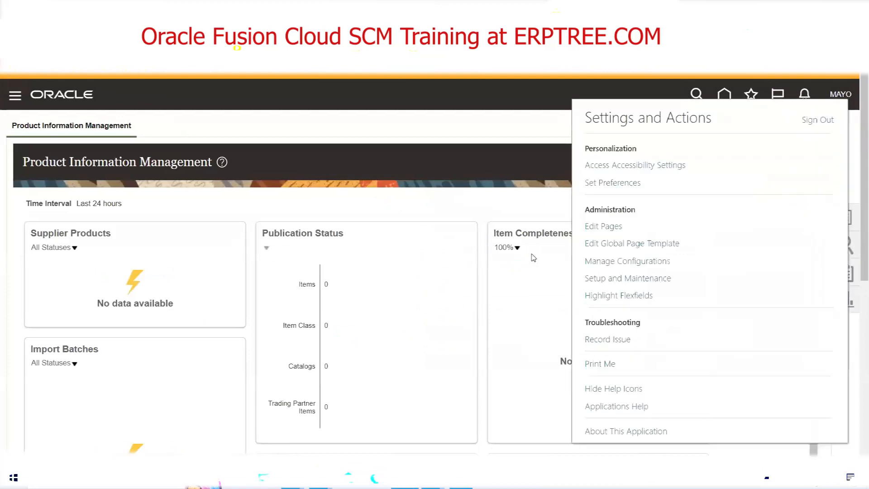
left_click(634, 278)
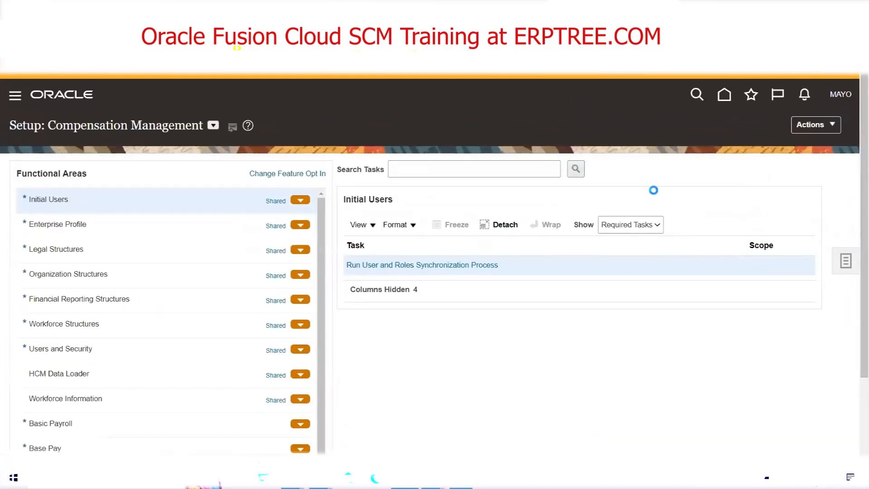
Search the setup tasks for Item Class and open the Manage Item Classes task.
left_click(753, 283)
left_click(392, 174)
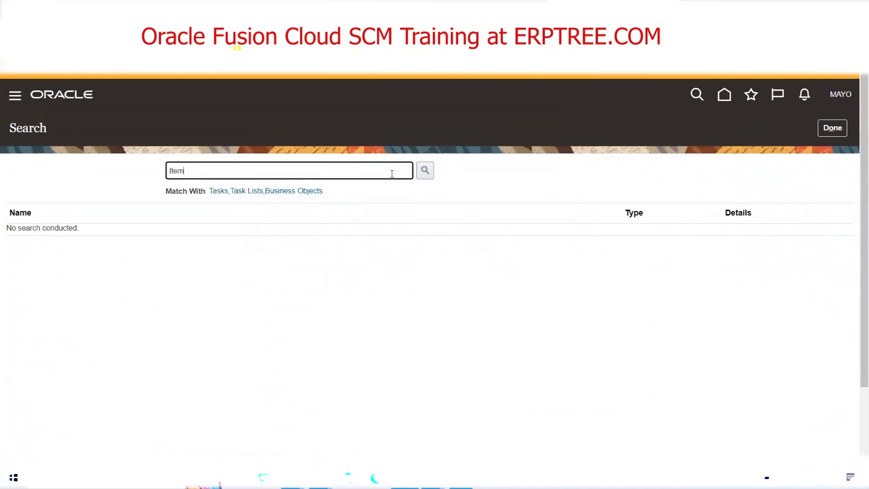
type("Item Class")
key("Return")
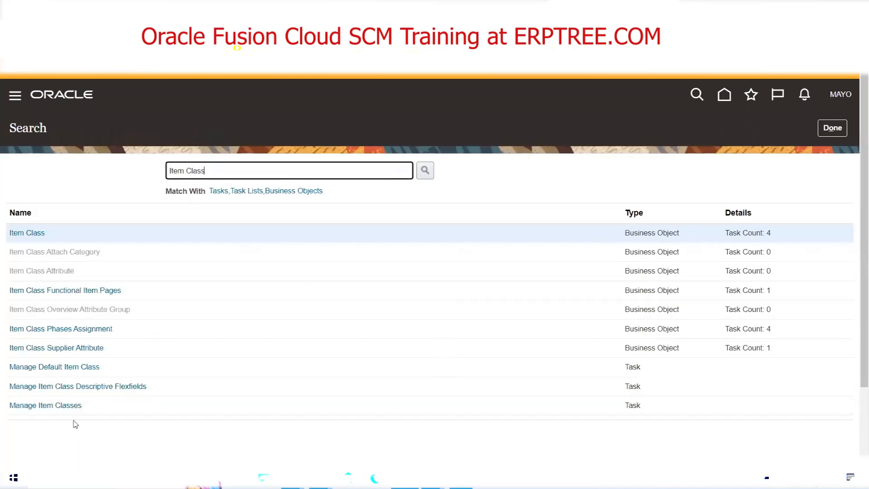
left_click(62, 406)
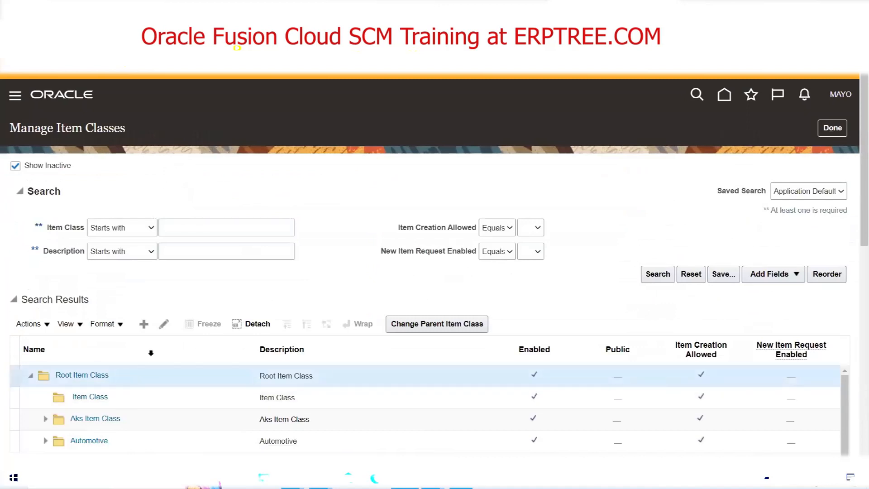
Open Root Item Class for editing and show its item templates, ready to filter by name.
left_click(163, 324)
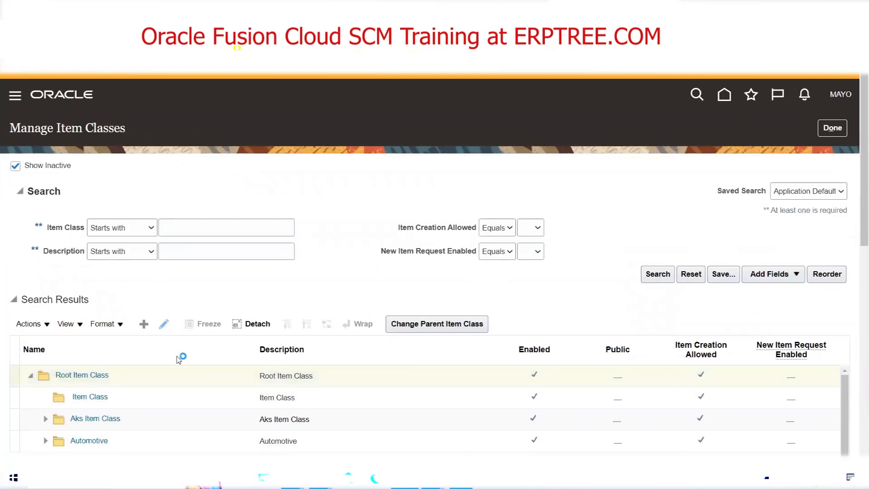
left_click(437, 322)
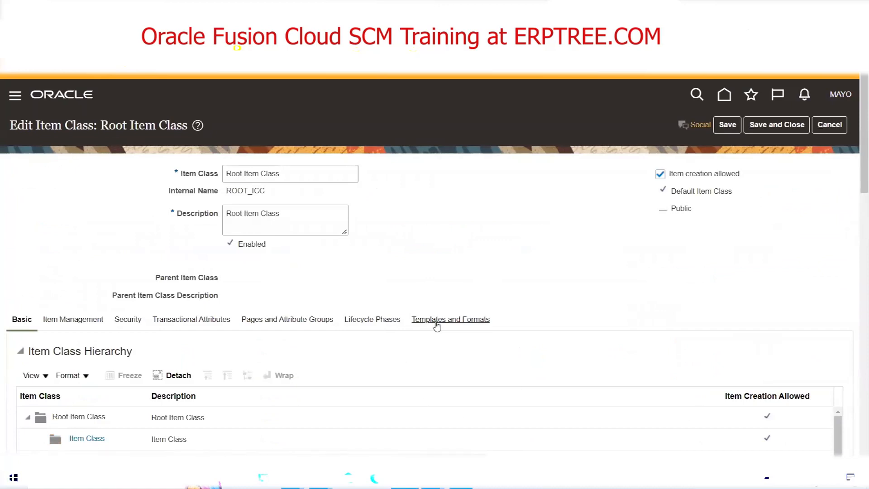
scroll(348, 310, "down", 5)
left_click(91, 166)
Check the template name in ItemImportTemplate.xlsm, filter Oracle Fusion's item templates by name Purchas and organization MIM, and select Purchased Item.
mouse_move(294, 478)
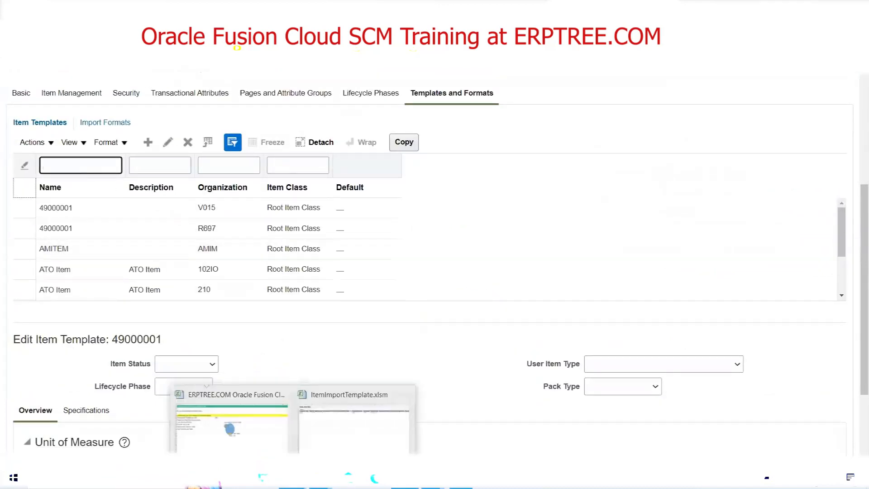
left_click(340, 431)
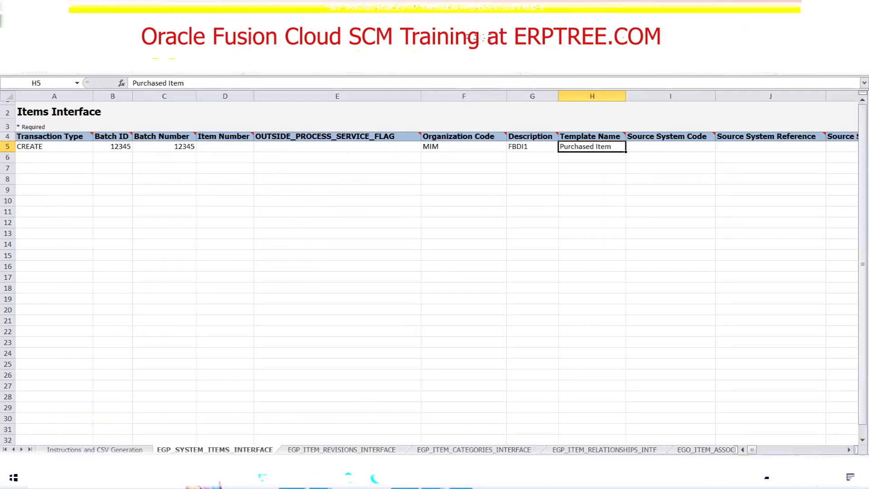
key("ctrl+c")
key("alt+Tab")
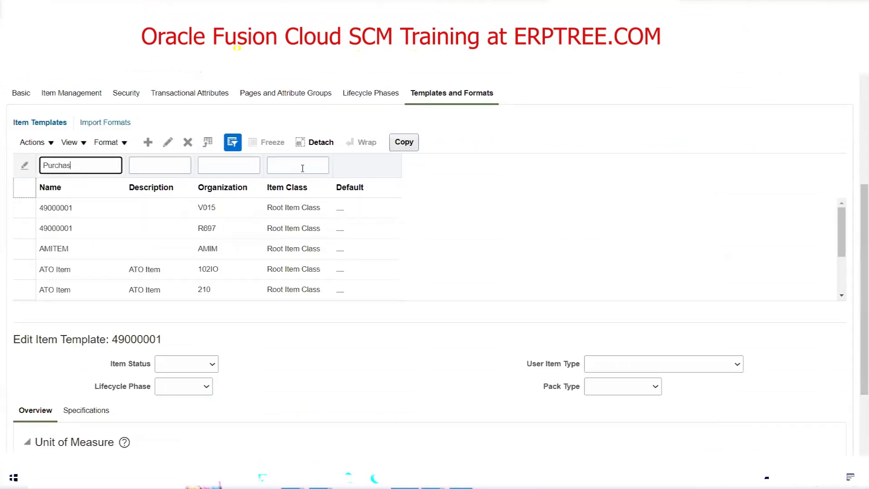
left_click(234, 168)
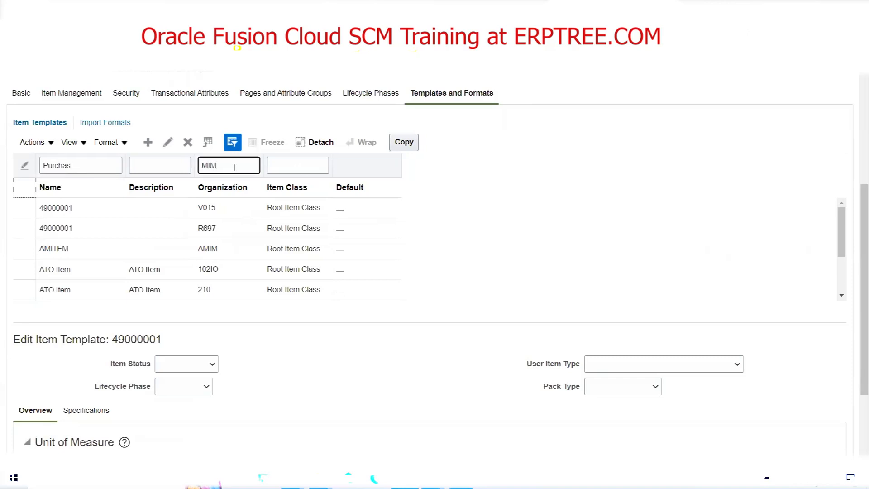
key("Return")
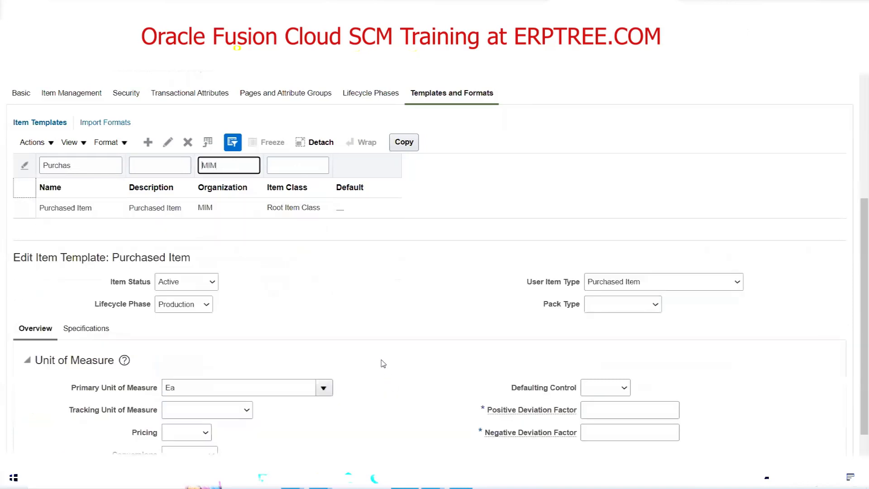
left_click(148, 206)
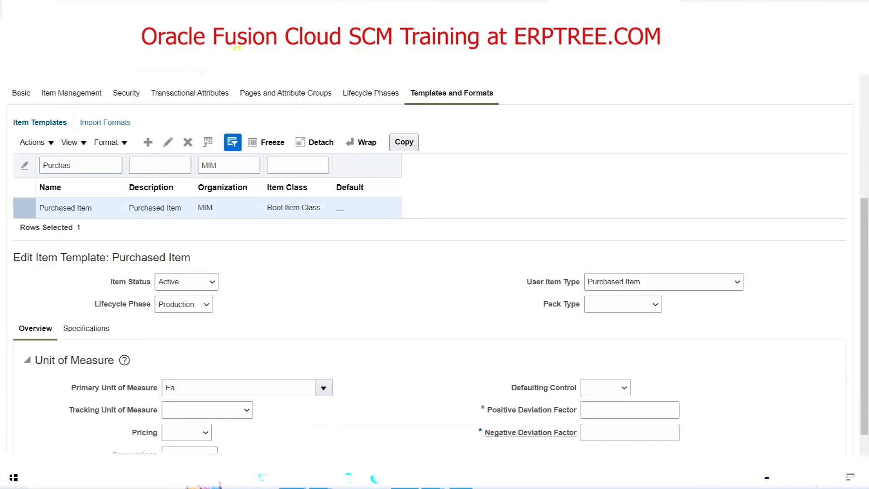
Return to ItemImportTemplate.xlsm and review row 5's Template Name, Primary Unit of Measure, Lifecycle Phase and Item Status cells.
mouse_move(292, 479)
left_click(325, 449)
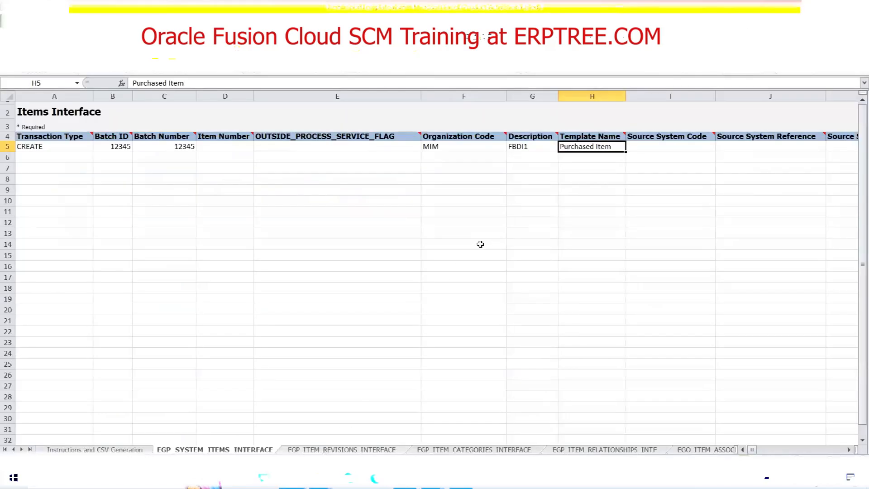
key("Right")
key("Right")
key("Right")
key("Right")
key("ctrl+v")
key("Right")
key("Right")
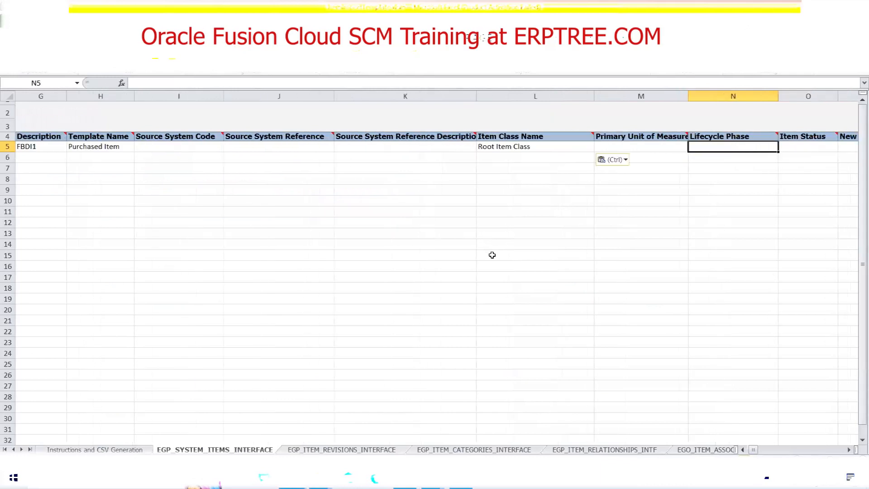
left_click(628, 147)
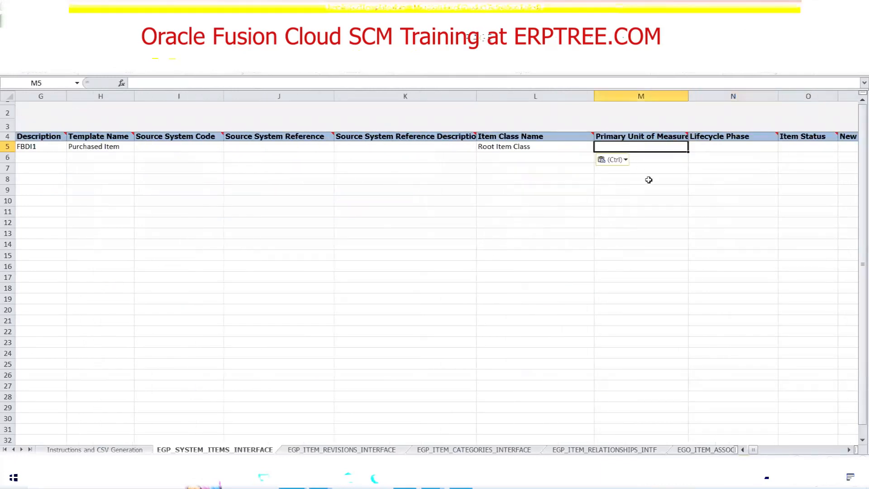
left_click(84, 148)
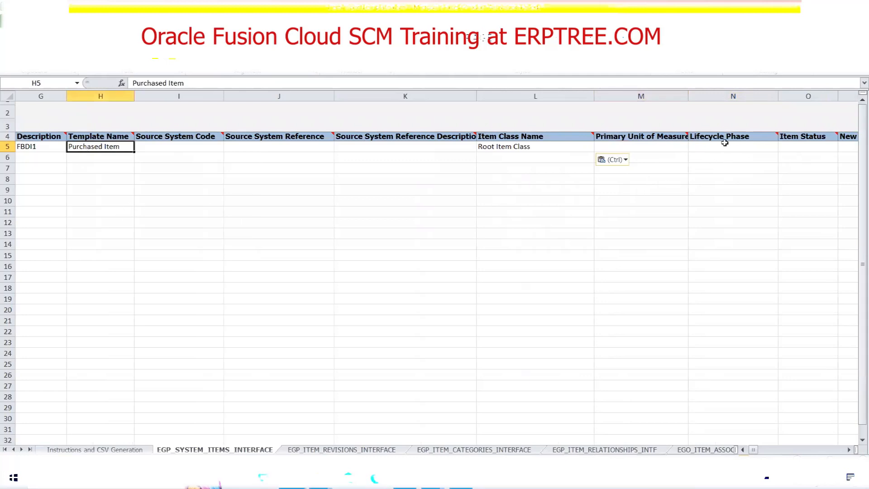
left_click(725, 145)
key("Tab")
Examine the remaining attribute columns of row 5 on the Items Interface sheet, from New Item Class through Lot Control, and return to the first columns.
key("Tab")
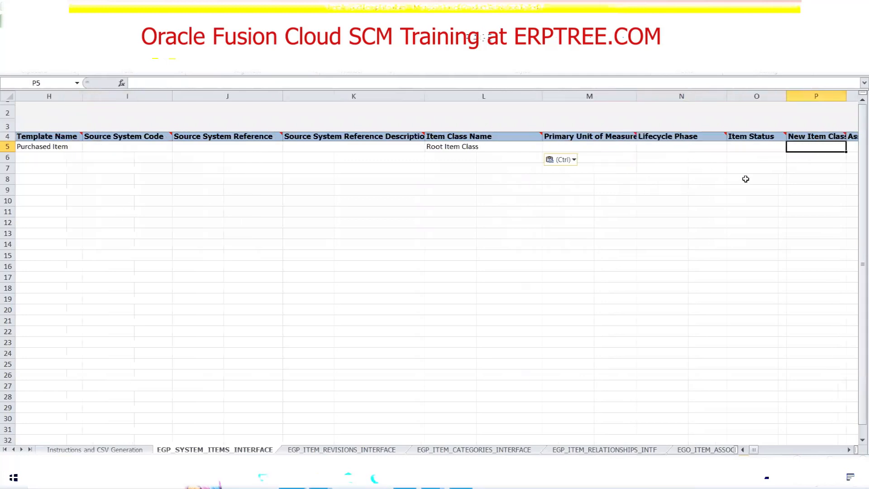
key("Tab")
key("Tab")
key("Tab")
key("Tab")
key("Tab")
key("Tab")
key("Tab")
key("Tab")
key("Tab")
key("Tab")
key("Tab")
key("Tab")
key("Tab")
key("Tab")
key("Tab")
key("Tab")
key("Tab")
key("Tab")
key("Tab")
key("Tab")
key("Tab")
key("Tab")
key("Tab")
key("Tab")
key("Tab")
key("Tab")
key("Tab")
key("Tab")
key("Tab")
key("Tab")
key("Tab")
key("Tab")
key("Tab")
key("Tab")
key("Tab")
key("Tab")
key("Tab")
key("Tab")
key("Tab")
key("Tab")
key("Tab")
key("Tab")
key("Tab")
key("Tab")
key("Tab")
key("Tab")
key("Tab")
key("Tab")
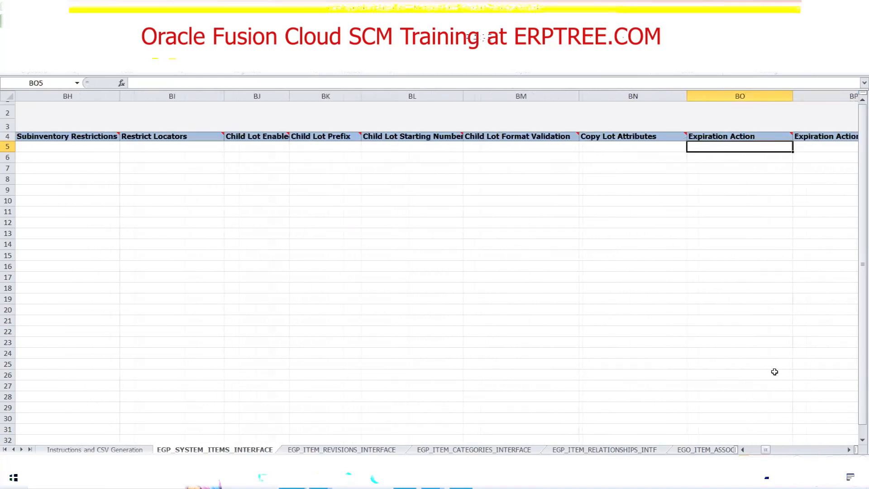
key("Tab")
key("Tab")
key("Tab")
key("Tab")
key("Tab")
key("Tab")
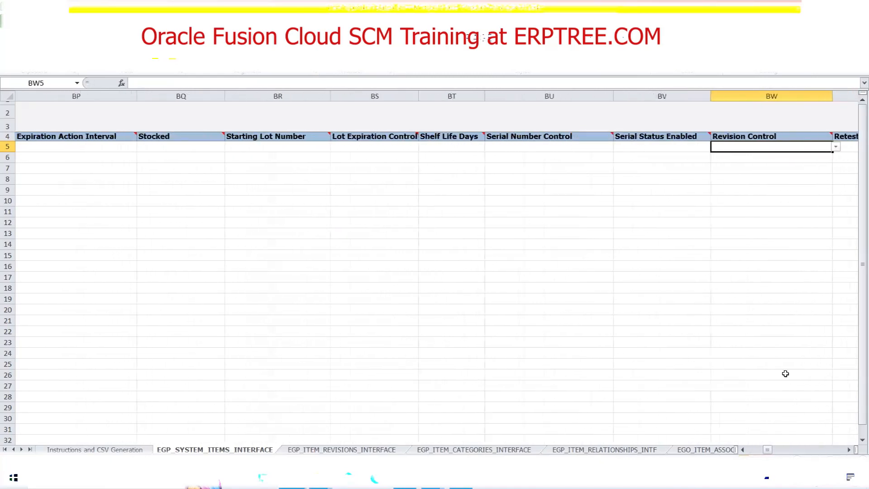
key("Tab")
key("Tab")
key("Tab")
key("Tab")
key("Tab")
key("Tab")
key("Tab")
key("Tab")
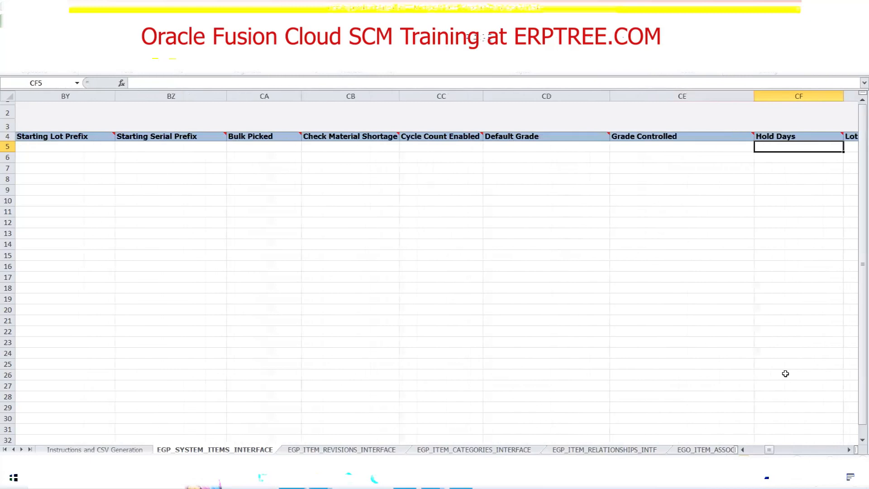
key("Tab")
key("Tab")
key("Tab")
key("Tab")
key("Tab")
key("Tab")
key("Tab")
key("Tab")
key("Tab")
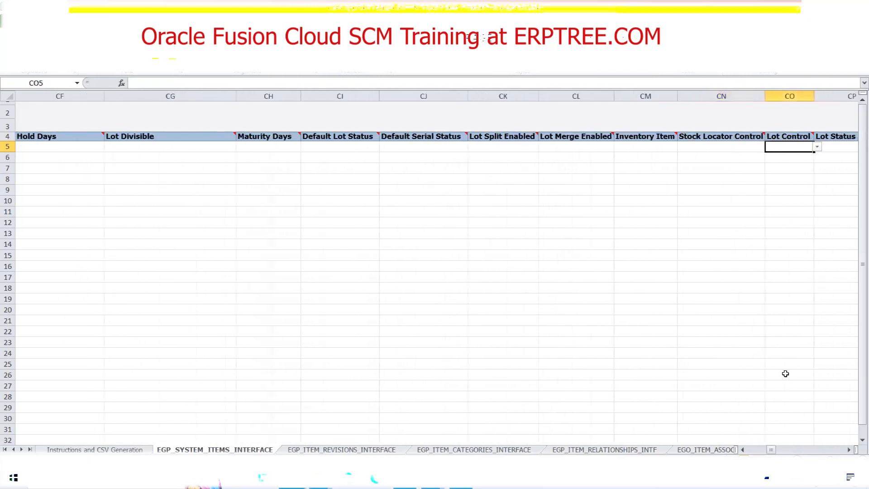
left_click_drag(771, 450, 745, 451)
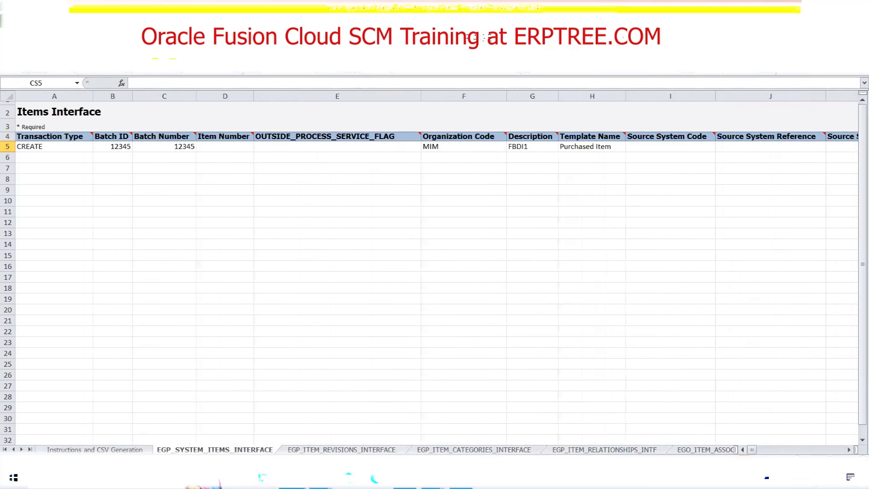
Clear the sample data in rows 5 to 14 of the EGP_ITEM_REVISIONS_INTERFACE and EGP_ITEM_CATEGORIES_INTERFACE sheets.
left_click(341, 449)
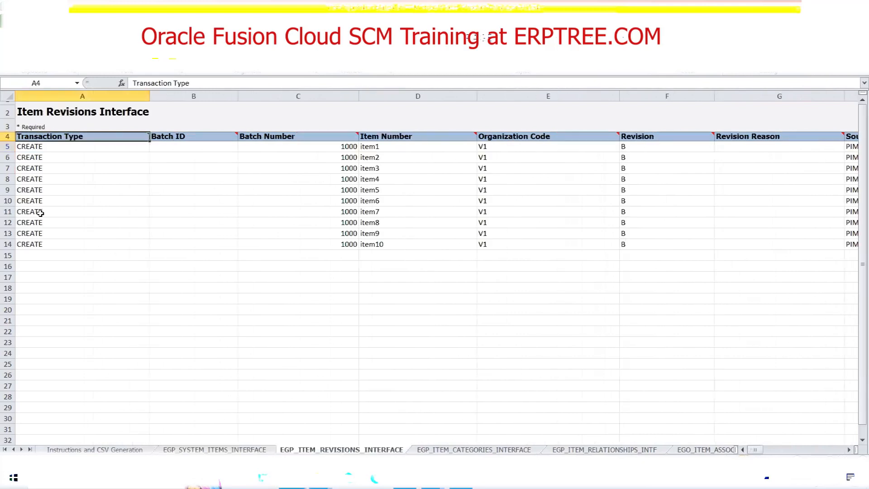
left_click(8, 147)
left_click_drag(8, 153, 10, 240)
key("Delete")
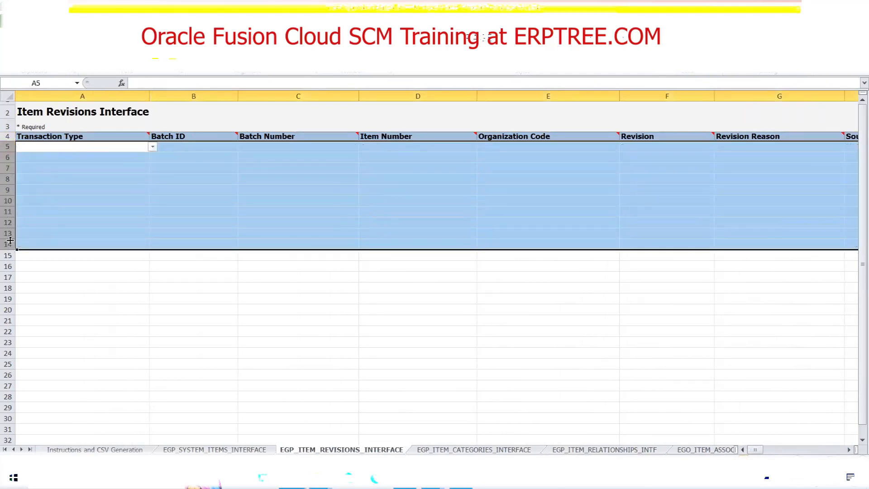
left_click(453, 450)
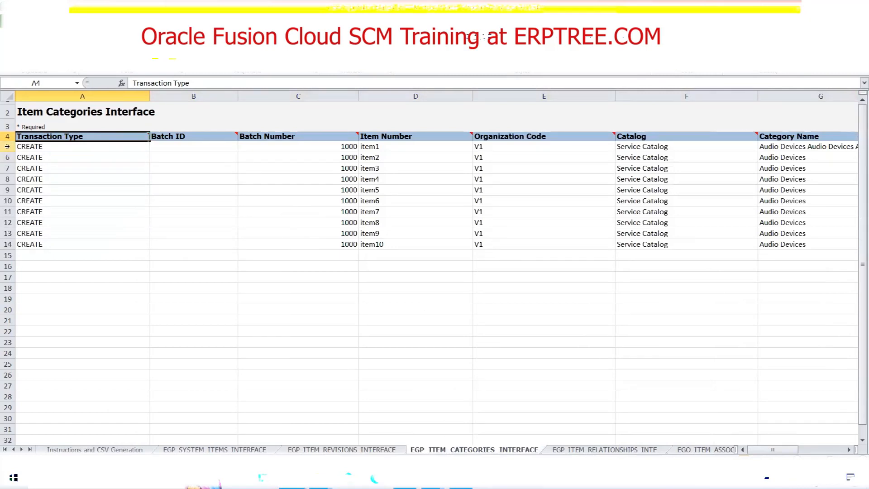
left_click_drag(6, 147, 8, 244)
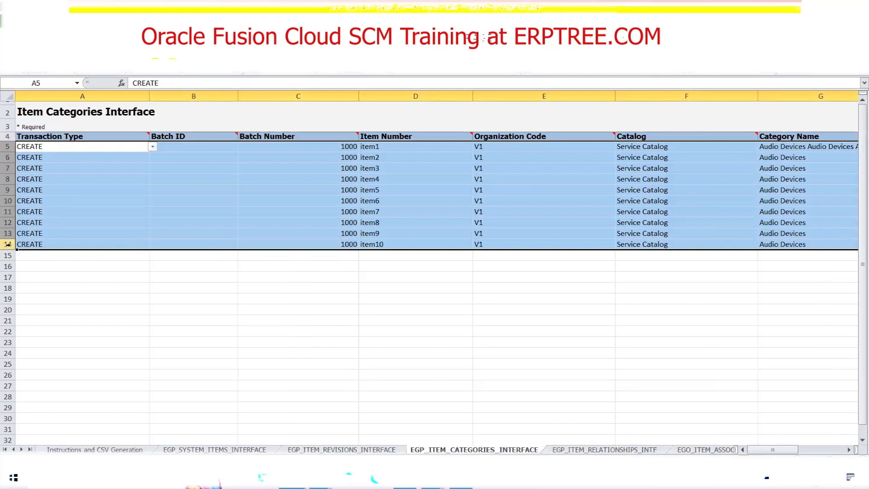
key("Delete")
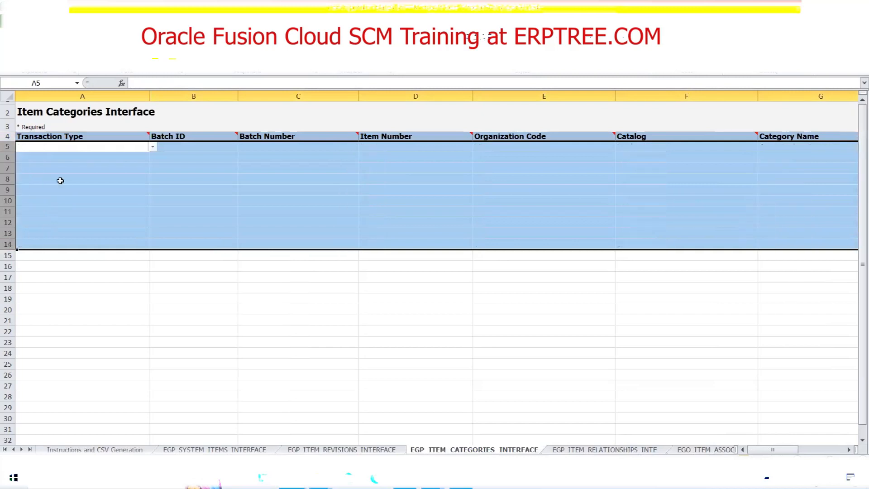
Clear the sample data in rows 5 to 14 of the EGP_ITEM_RELATIONSHIPS_INTF and EGO_ITEM_ASSOCIATIONS_INTF sheets.
left_click(607, 450)
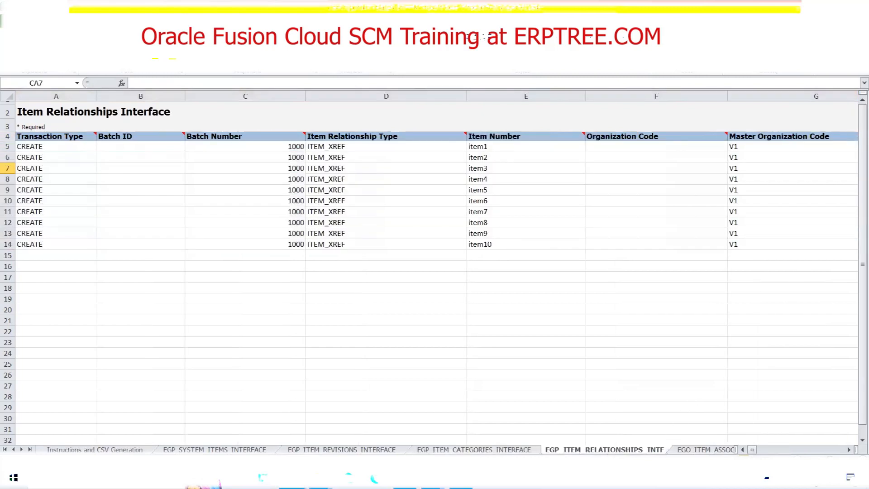
left_click_drag(7, 146, 13, 246)
key("Delete")
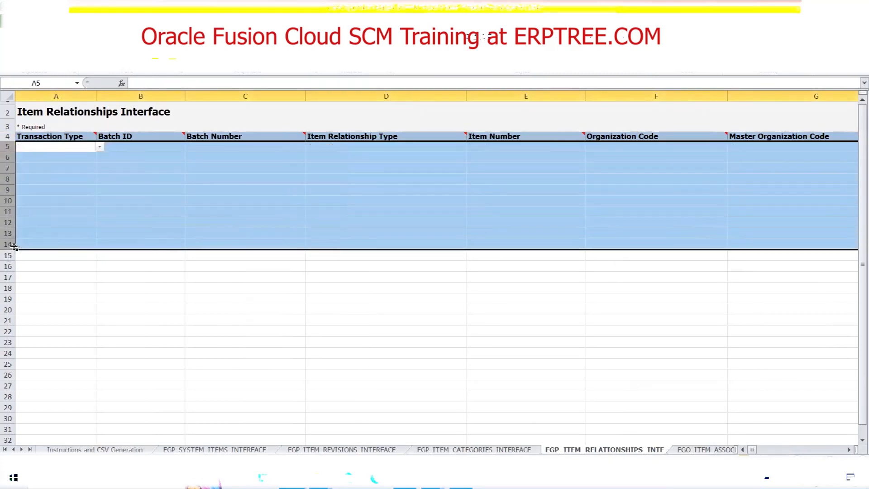
left_click(684, 450)
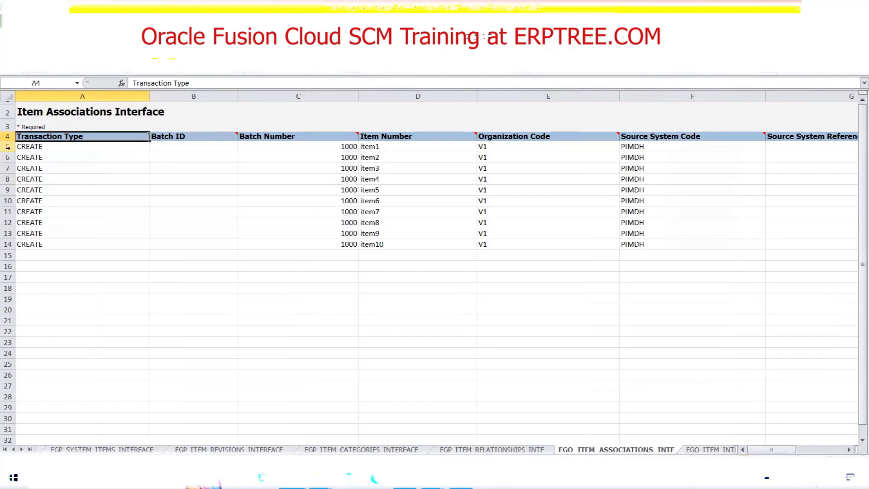
left_click_drag(8, 146, 7, 245)
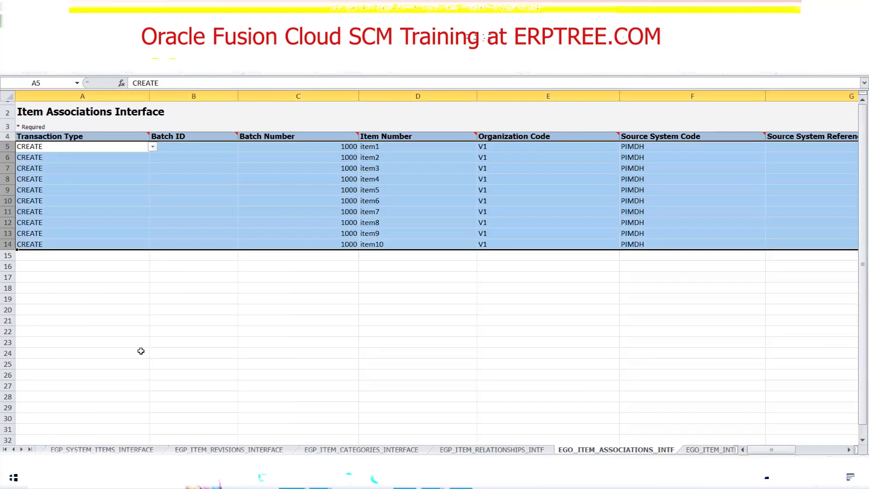
key("Delete")
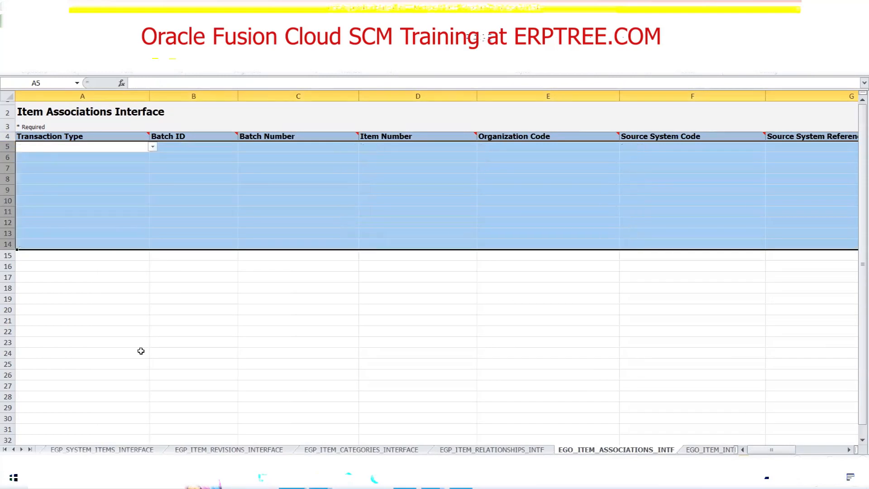
Clear the sample data in rows 5 to 14 of the EGO_ITEM_INTF_EFF_B and EGO_ITEM_INTF_EFF_TL sheets.
left_click(709, 450)
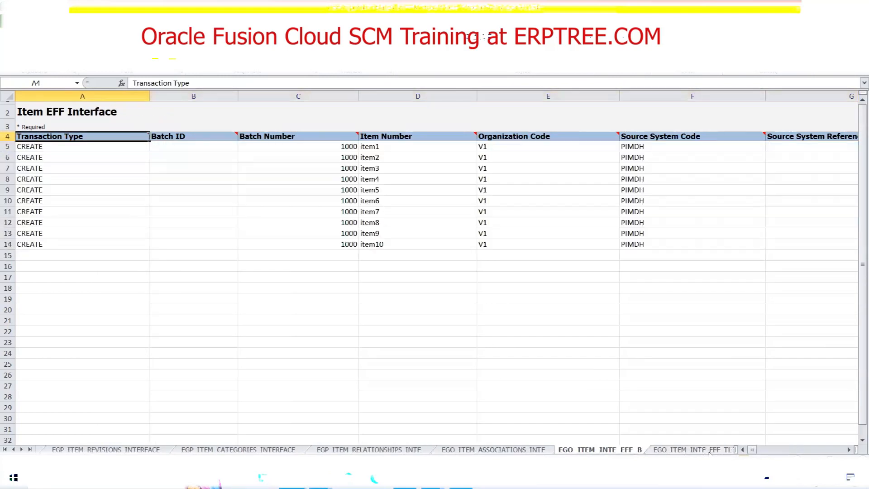
left_click_drag(7, 146, 10, 245)
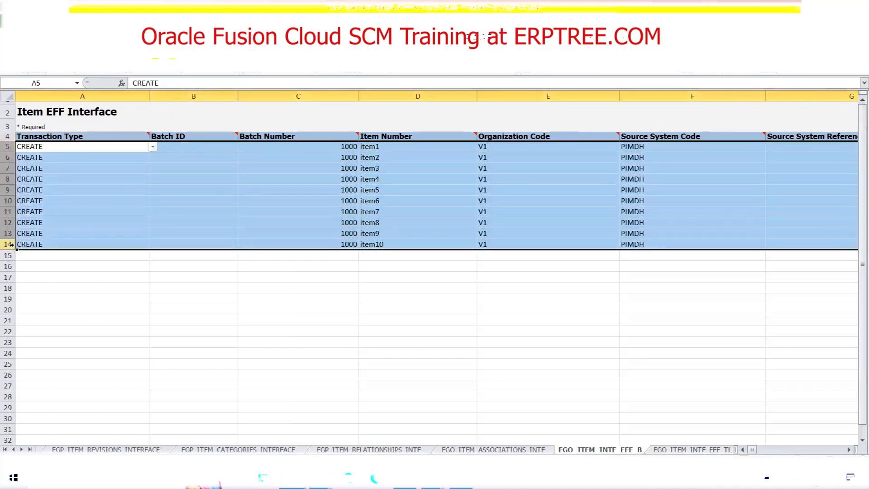
key("Delete")
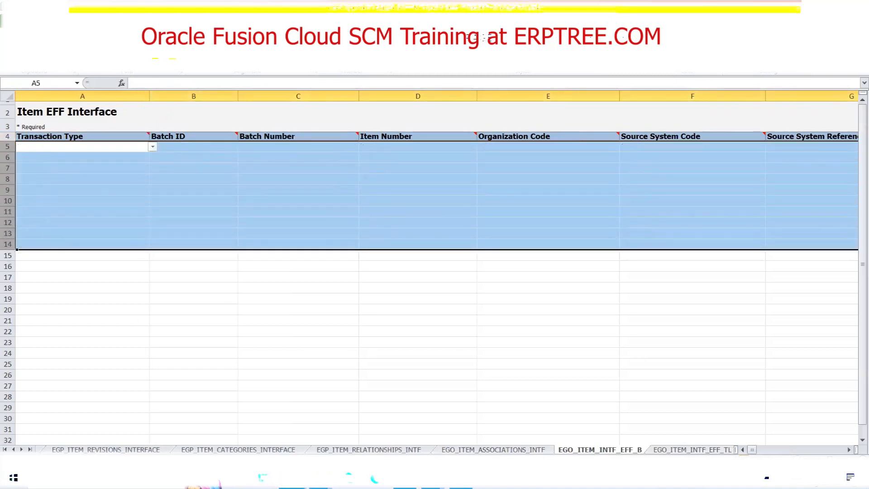
left_click(673, 450)
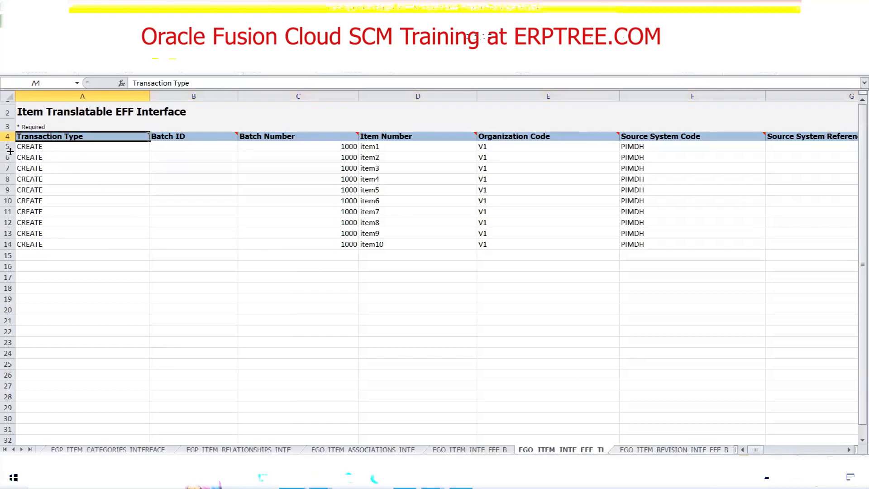
left_click_drag(7, 146, 9, 245)
key("Delete")
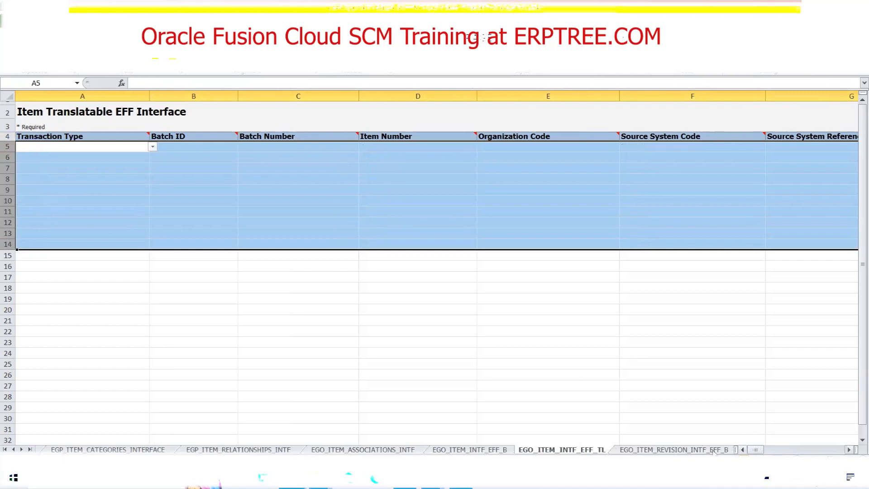
Clear rows 5 to 14 of the EGO_ITEM_REVISION_INTF_EFF_B sheet and rows 5 to 15 of EGO_ITEM_REVISION_INTF_EFF_TL.
left_click(673, 450)
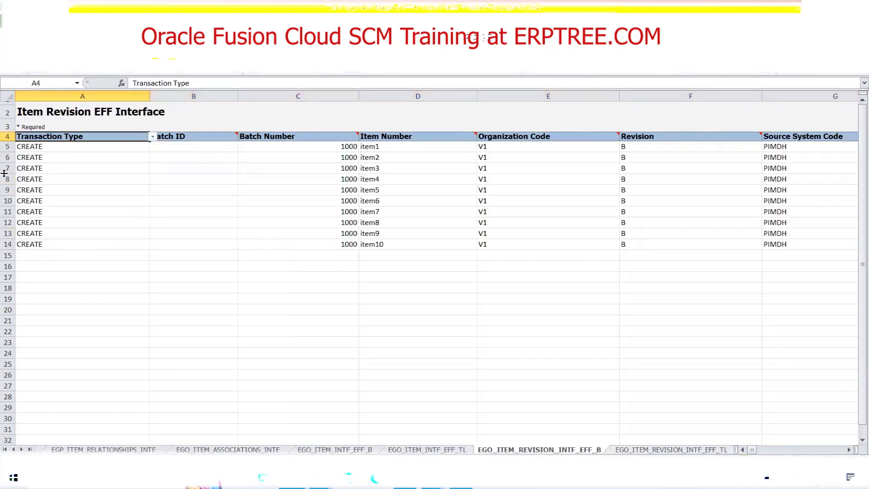
left_click_drag(4, 148, 8, 244)
key("Delete")
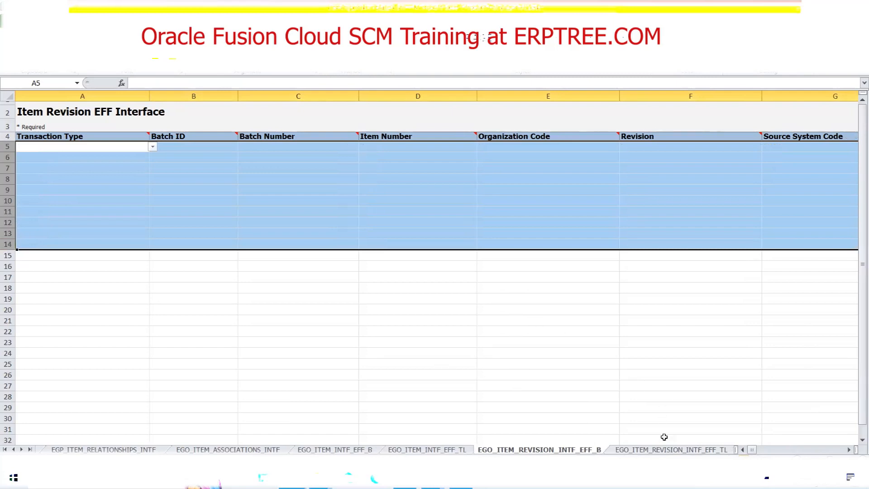
left_click(670, 449)
left_click_drag(7, 147, 30, 254)
key("Delete")
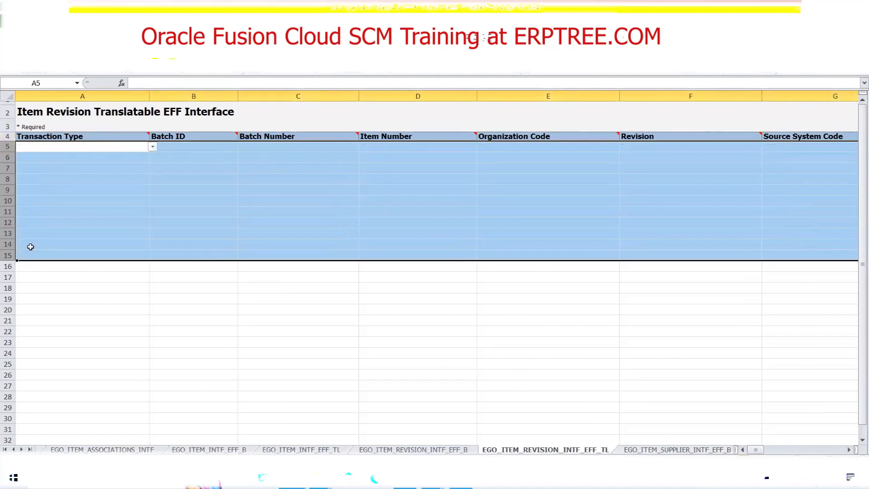
Clear rows 5 to 15 of the EGO_ITEM_SUPPLIER_INTF_EFF_B sheet and rows 5 to 14 of EGO_ITEM_SUPPLIER_INTF_EFF_TL.
left_click(691, 449)
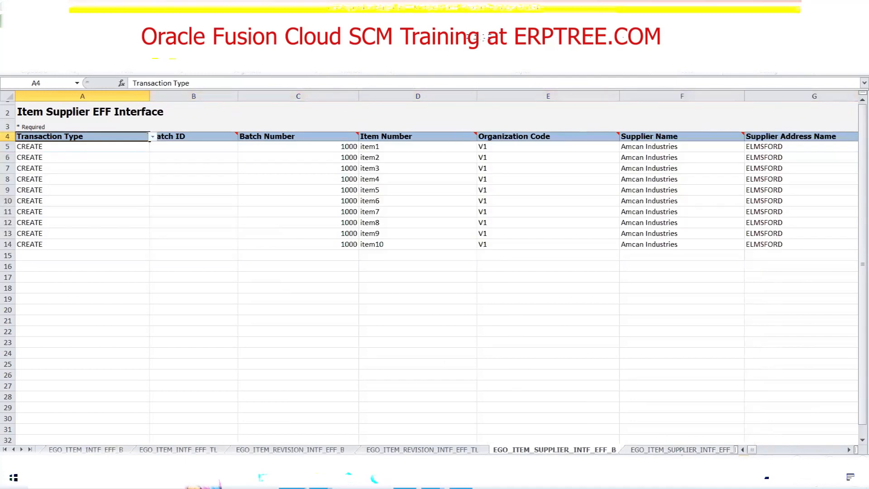
left_click_drag(6, 147, 8, 255)
key("Delete")
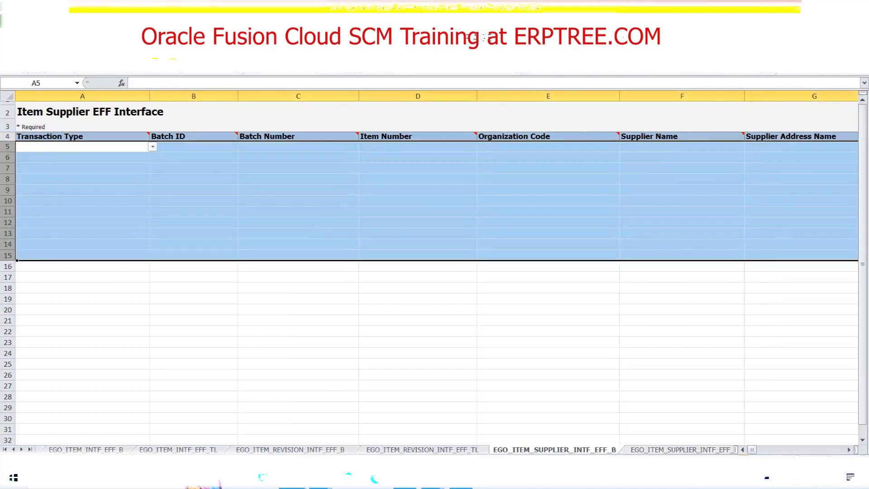
left_click(703, 450)
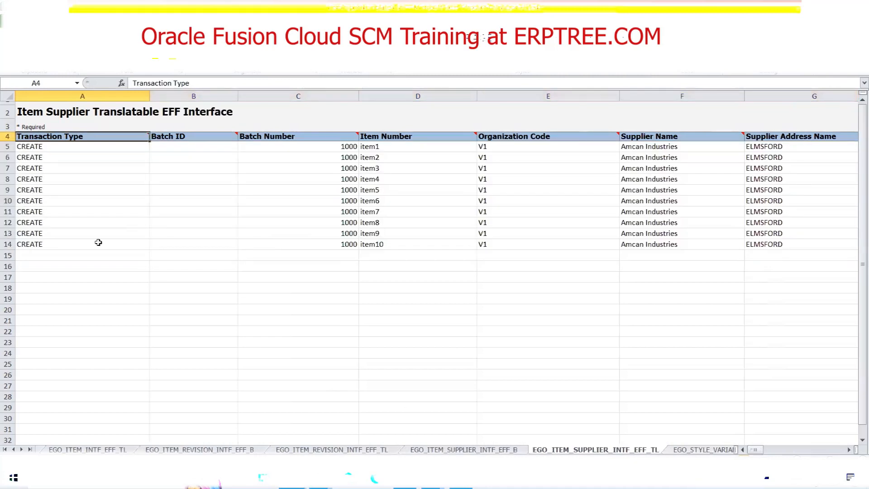
left_click_drag(6, 147, 7, 243)
key("Delete")
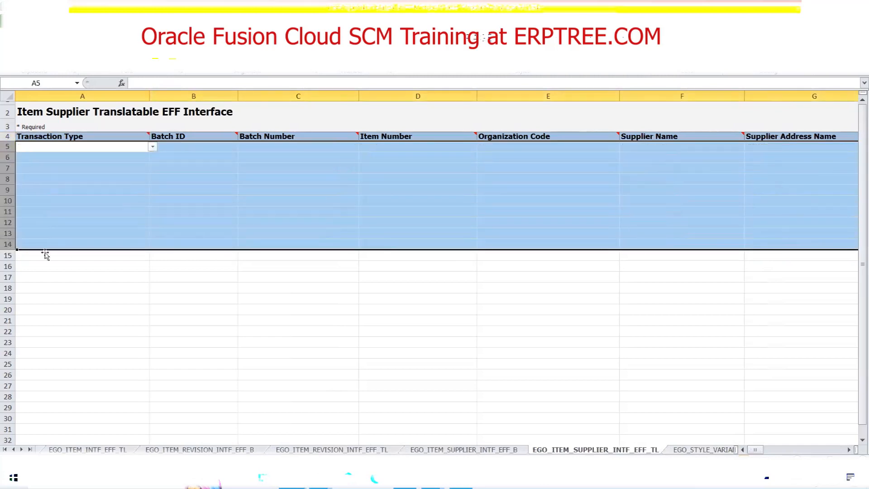
Clear rows 5 to 9 of the EGO_STYLE_VARIANT_ATTR_VS_INTF sheet and rows 5 to 14 of EGP_TRADING_PARTNER_ITEMS_INTF.
key("ctrl+Page_Down")
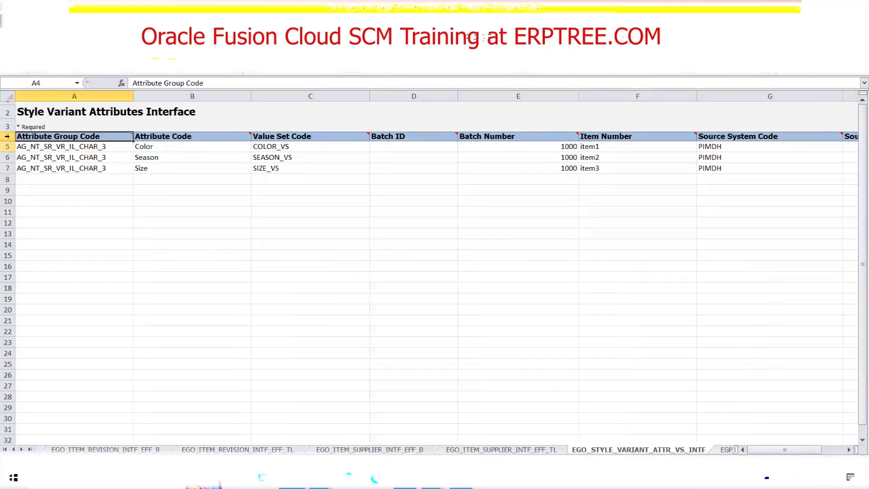
left_click_drag(6, 146, 7, 190)
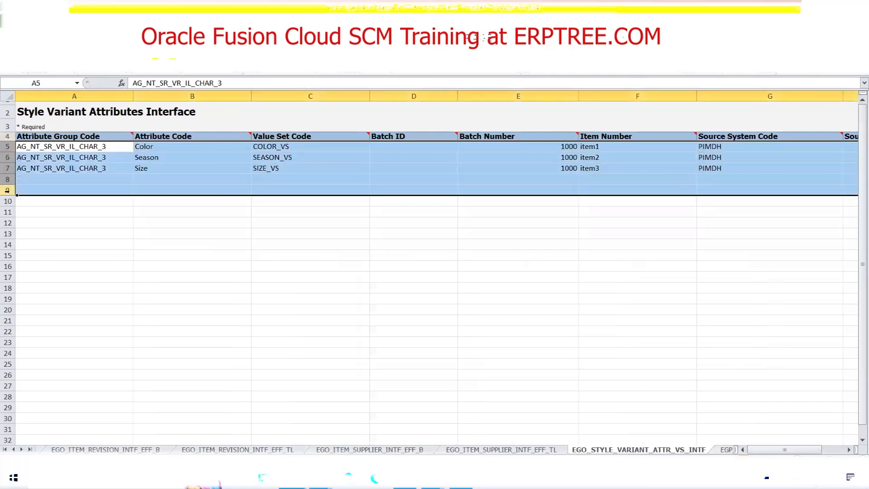
key("Delete")
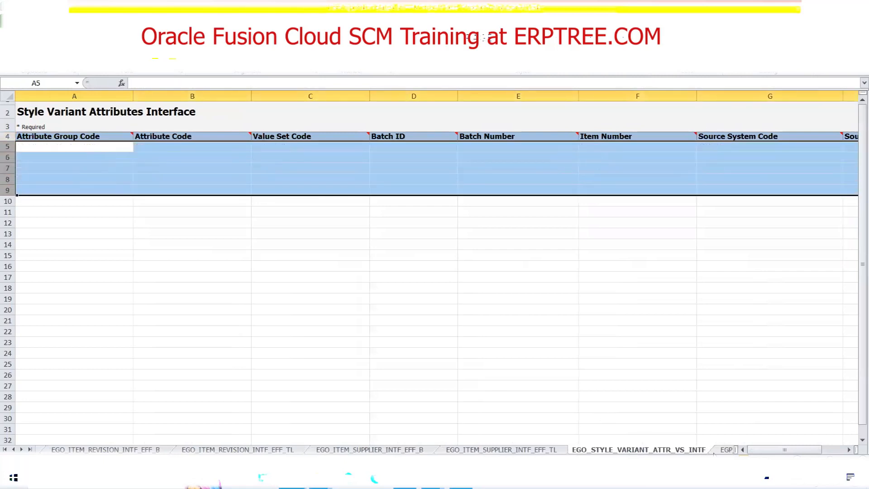
left_click(719, 450)
left_click_drag(839, 450, 754, 451)
left_click_drag(8, 146, 7, 244)
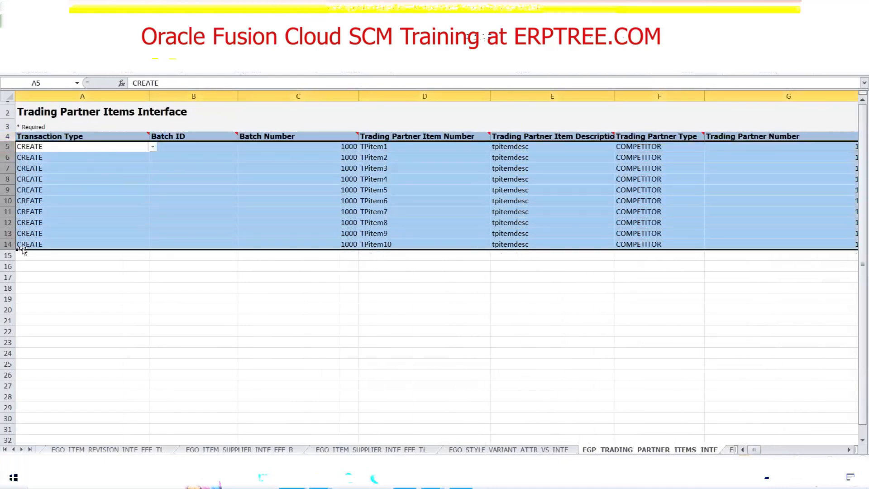
key("Delete")
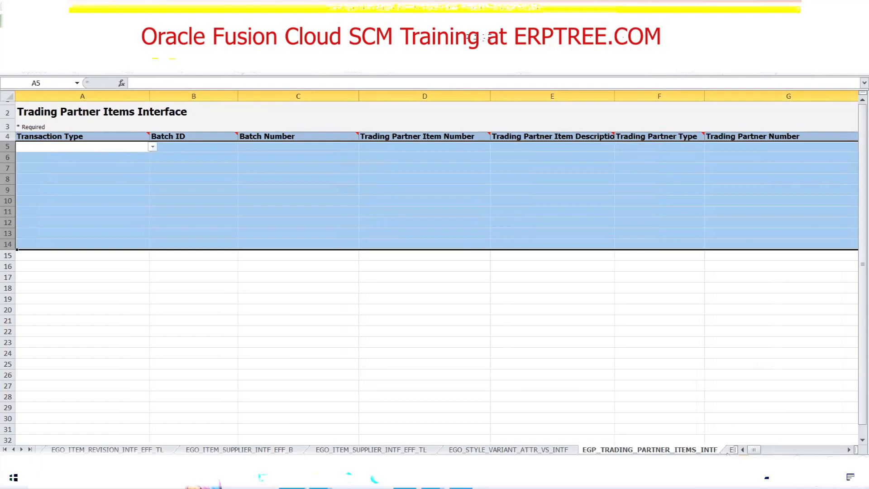
Clear rows 5 to 14 of the EGP_ITEM_ATTACHMENTS_INTF sheet and return to the EGP_SYSTEM_ITEMS_INTERFACE sheet.
left_click(730, 449)
left_click(7, 146)
left_click_drag(7, 168, 8, 245)
key("Delete")
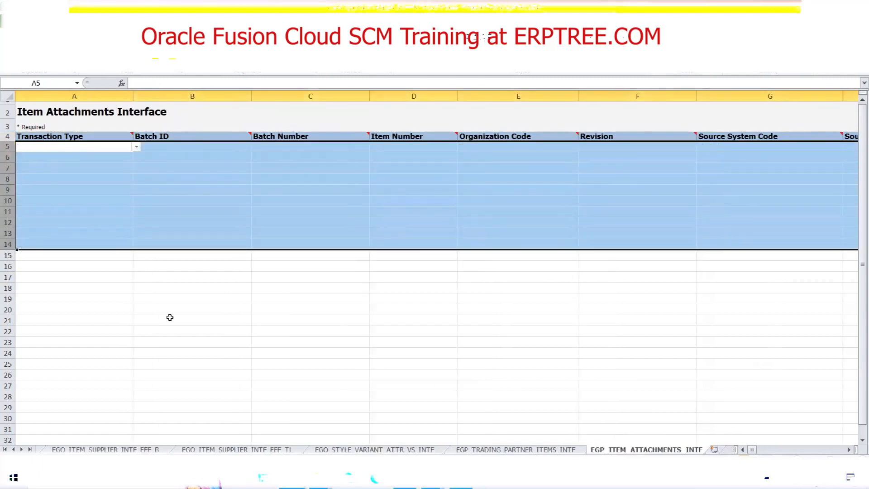
left_click(5, 449)
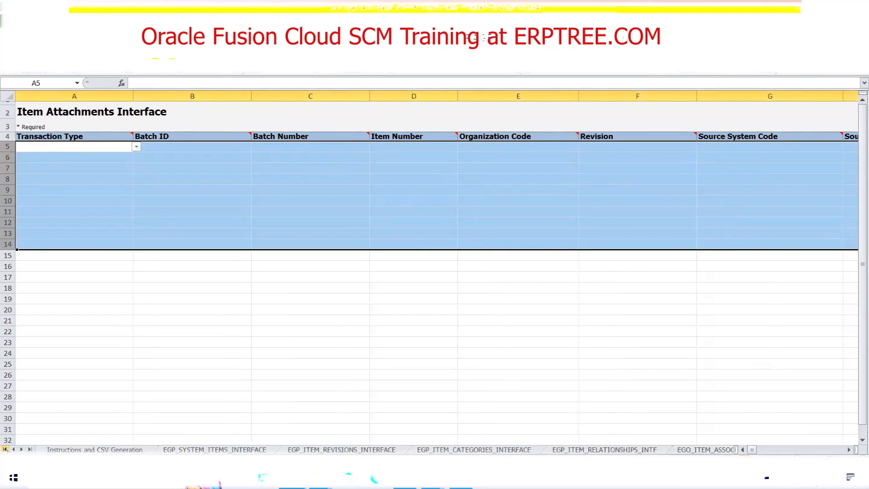
left_click(214, 449)
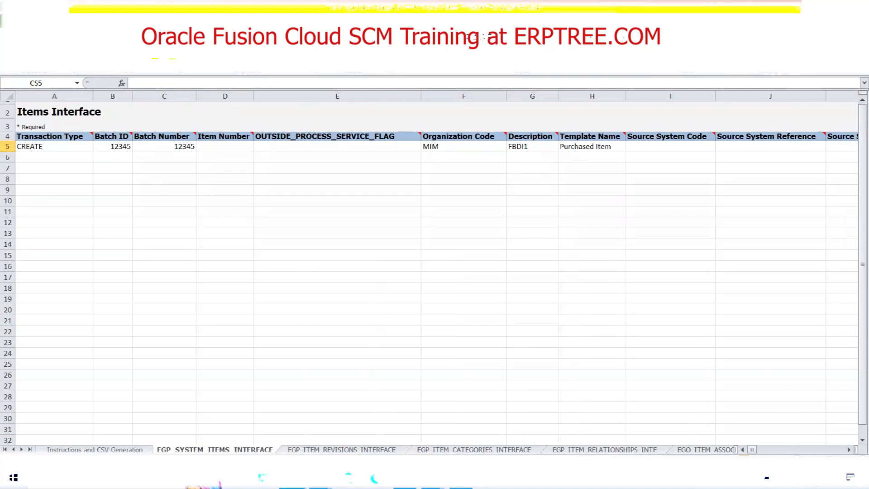
Check the EGO_ITEM_ASSOCIATIONS_INTF sheet for leftover data and review the Instructions and CSV Generation sheet, ending on EGP_SYSTEM_ITEMS_INTERFACE.
left_click(698, 450)
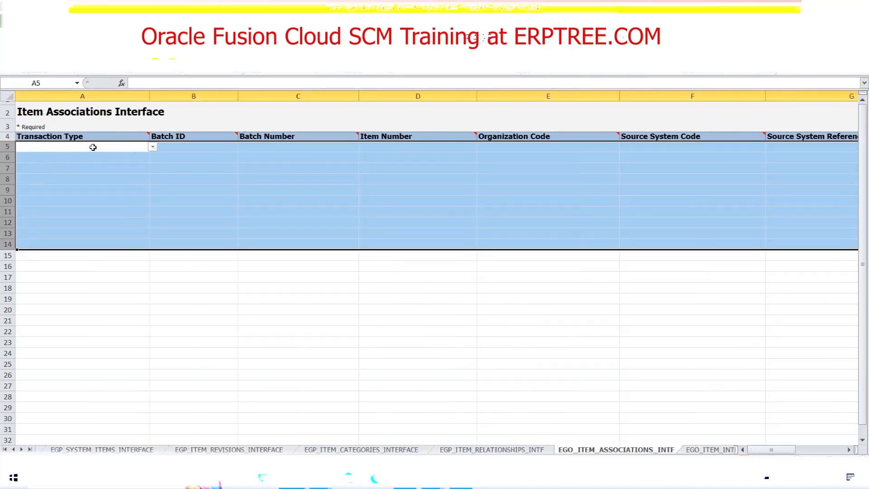
left_click(521, 137)
left_click(515, 147)
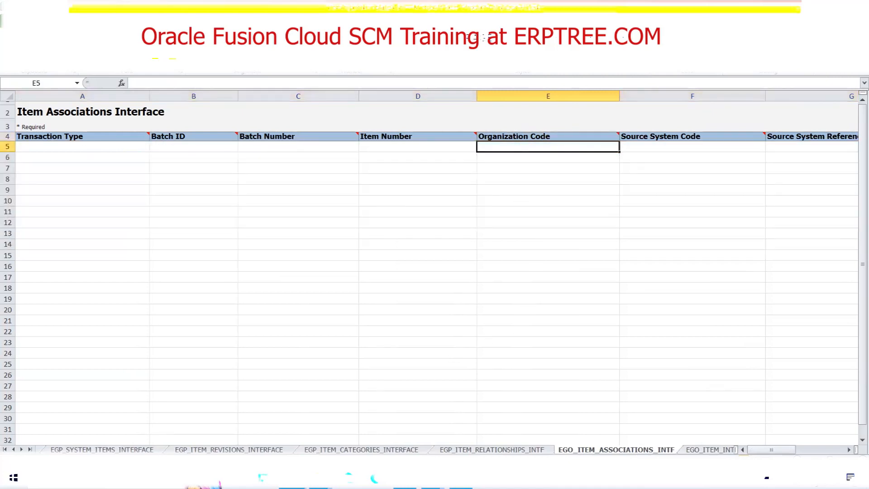
left_click(13, 450)
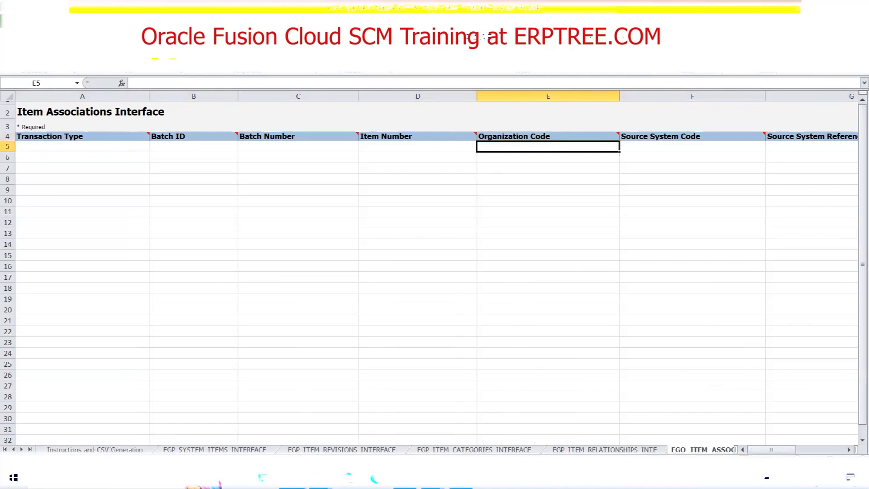
left_click(95, 450)
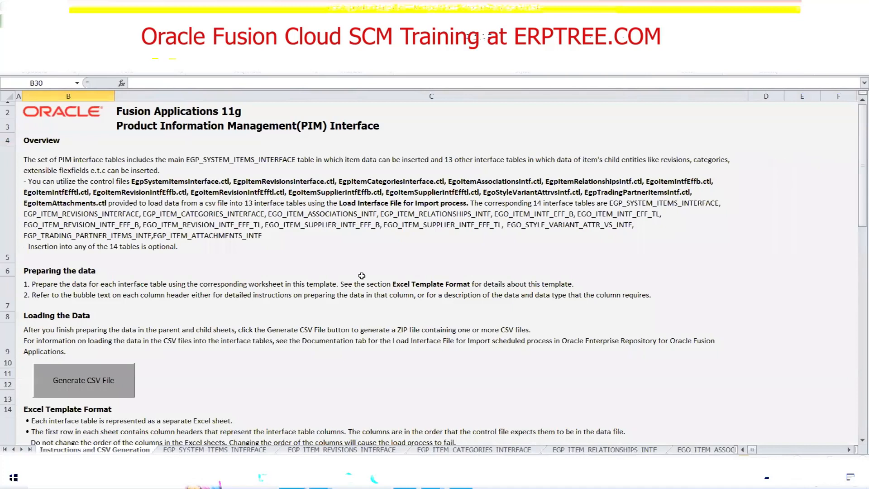
left_click(219, 450)
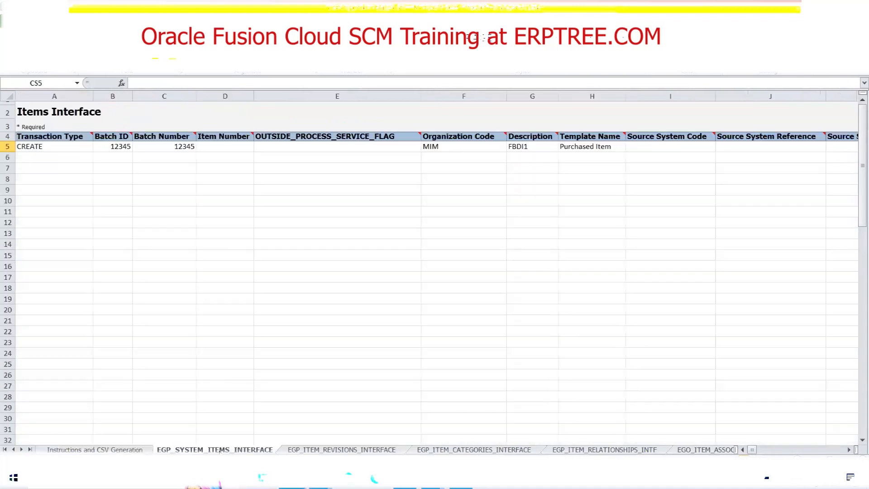
left_click(94, 450)
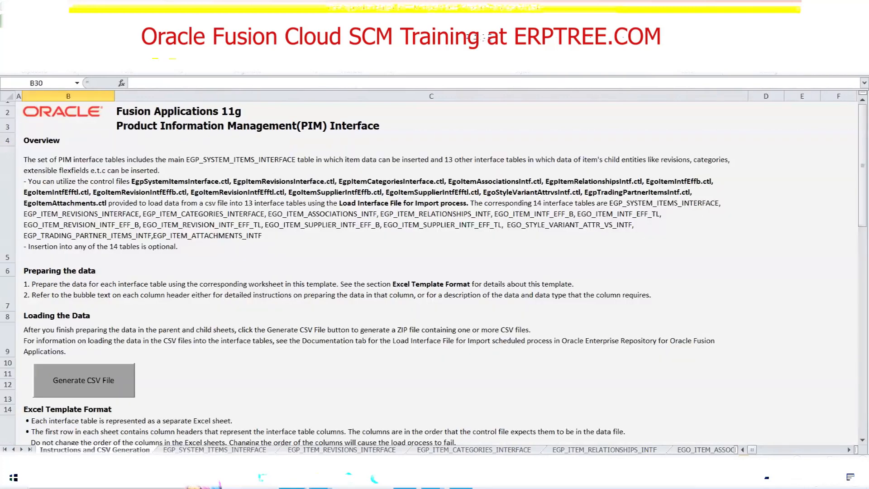
left_click(215, 449)
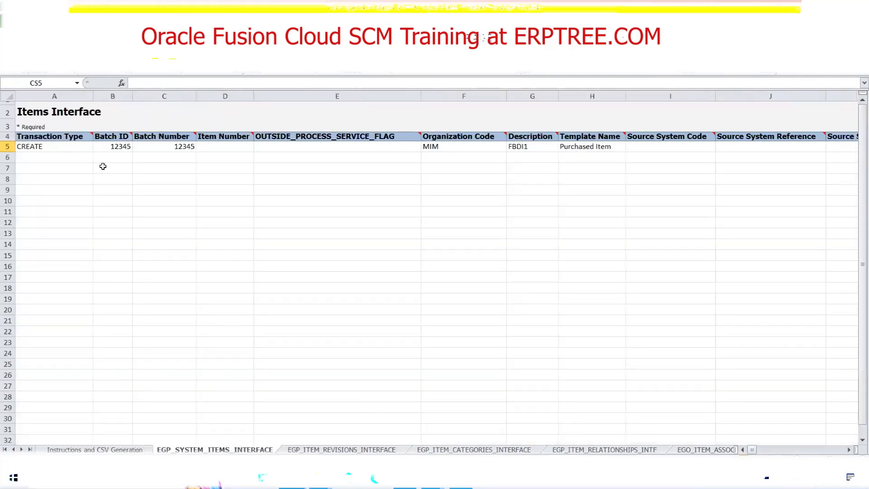
Duplicate the item record in row 5 of the Items Interface sheet into rows 6 to 9.
left_click(8, 146)
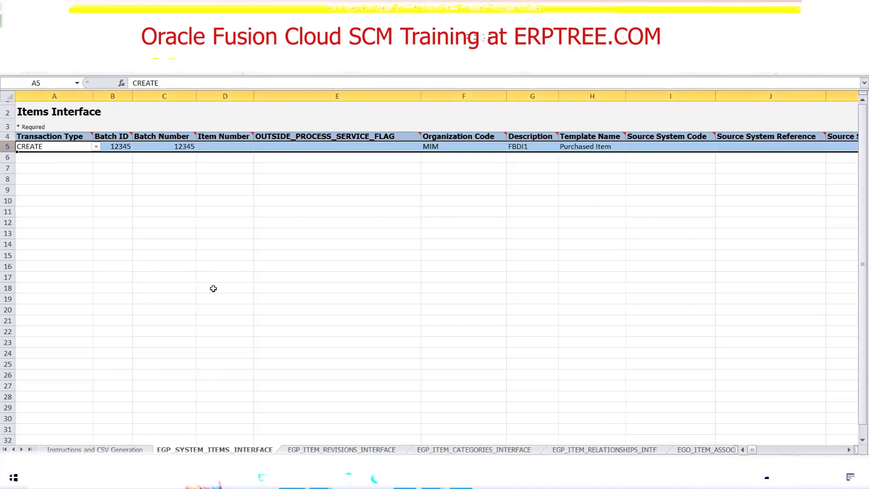
key("ctrl+c")
left_click(8, 157)
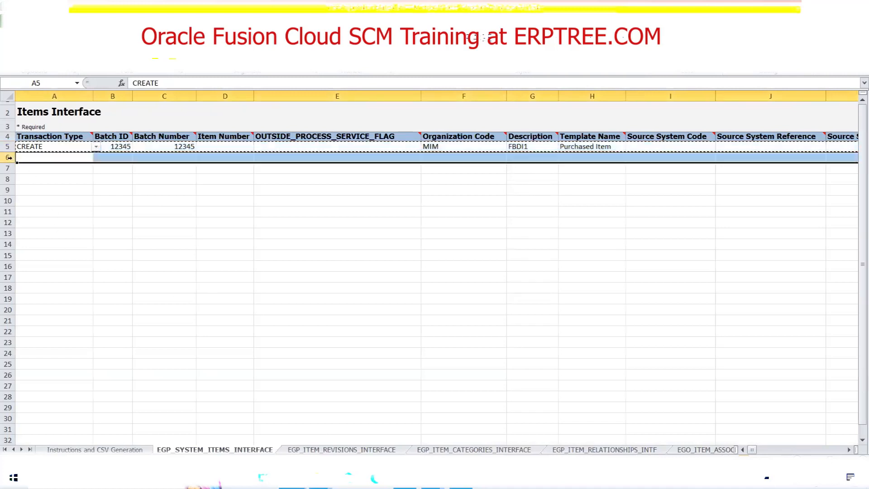
key("ctrl+v")
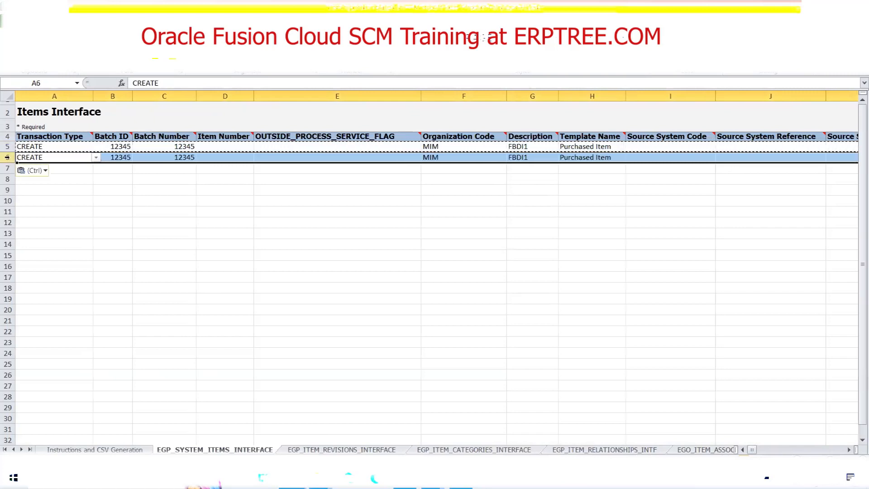
left_click_drag(7, 146, 7, 155)
key("ctrl+c")
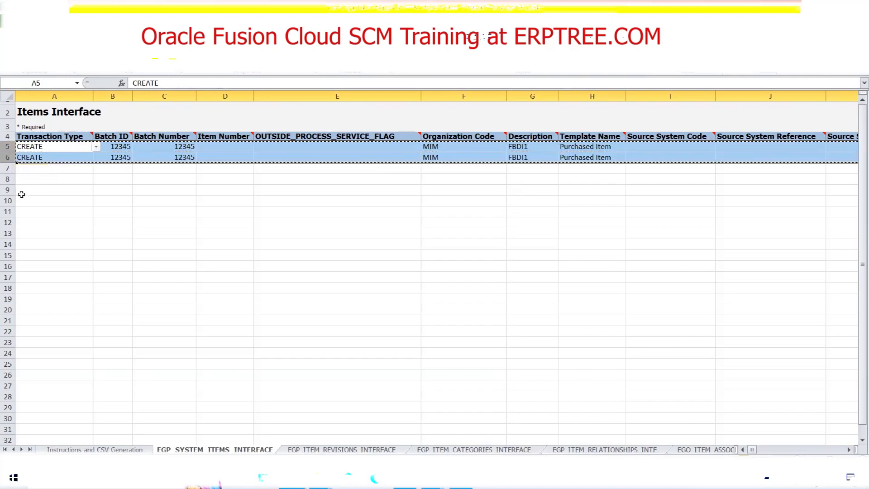
left_click(7, 168)
key("ctrl+v")
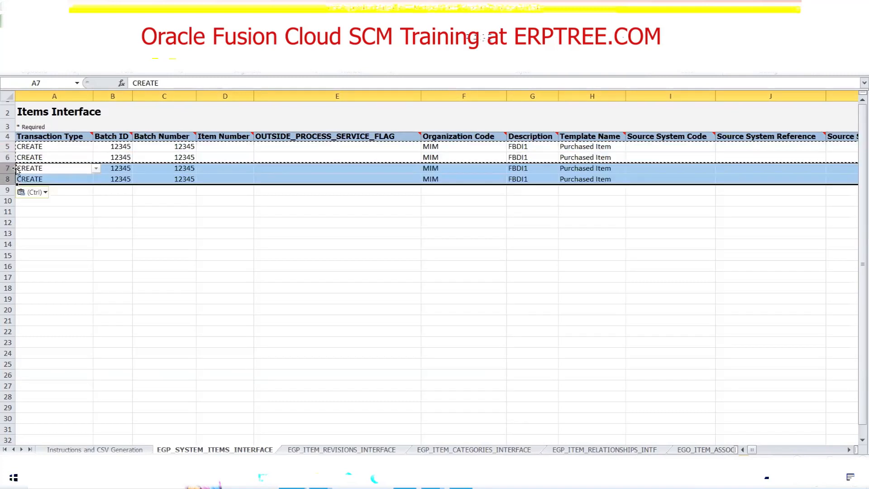
left_click(8, 179)
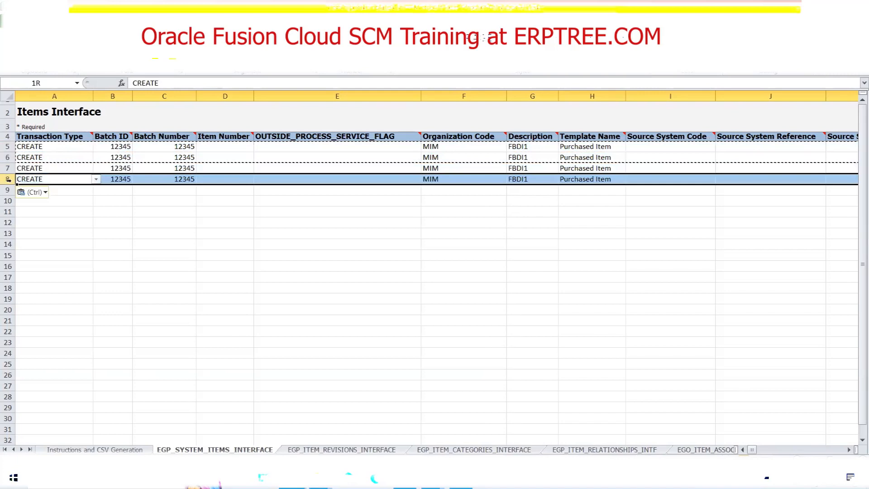
key("ctrl+c")
left_click(7, 190)
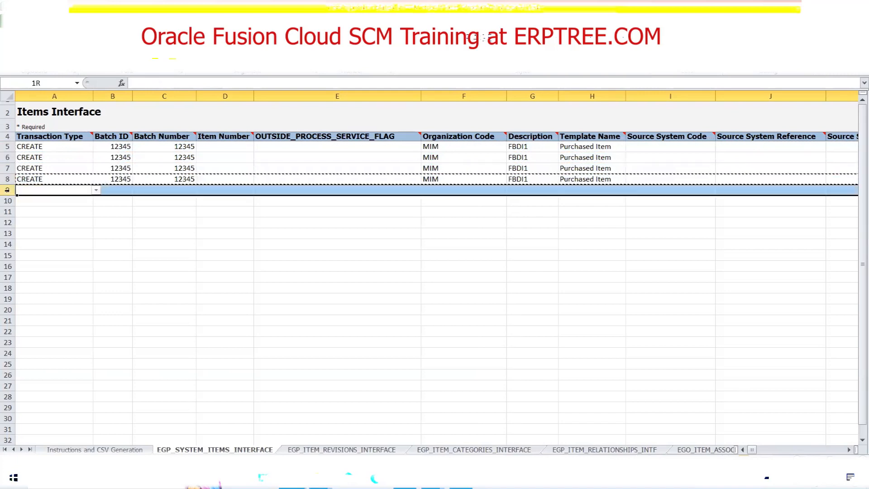
key("ctrl+v")
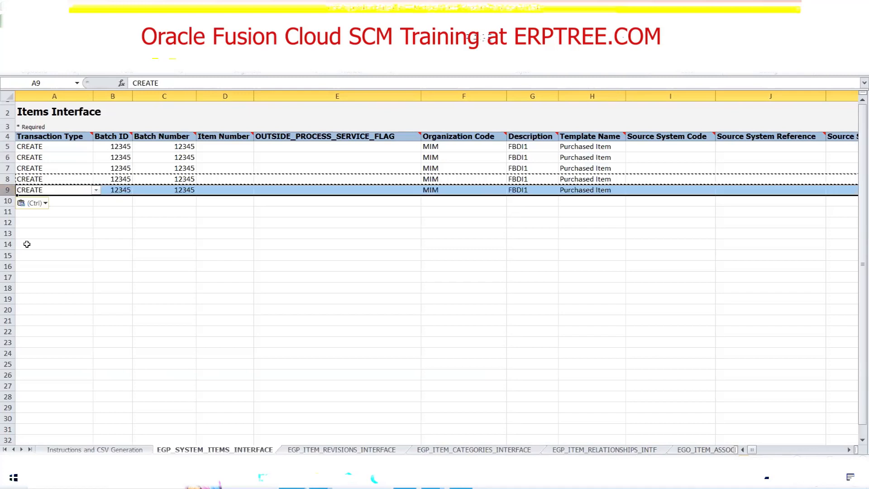
Clear the Description in row 5 and open the Description in row 6 for editing.
left_click(318, 158)
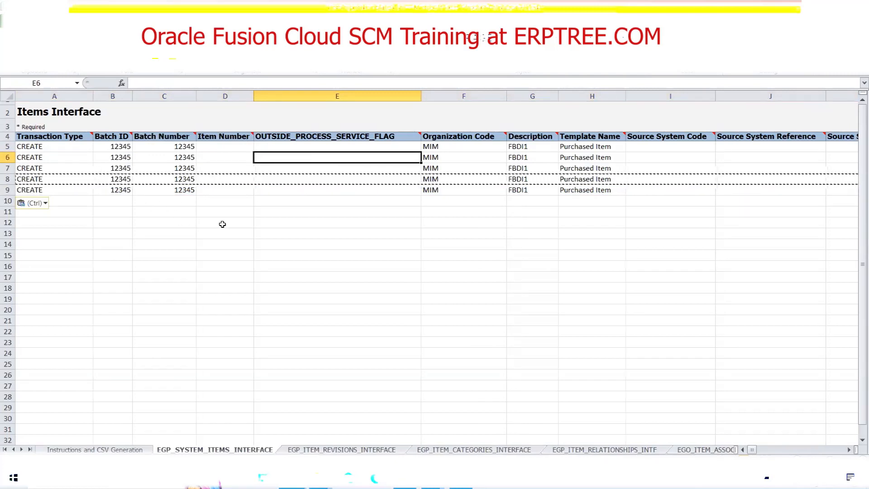
left_click_drag(224, 148, 230, 192)
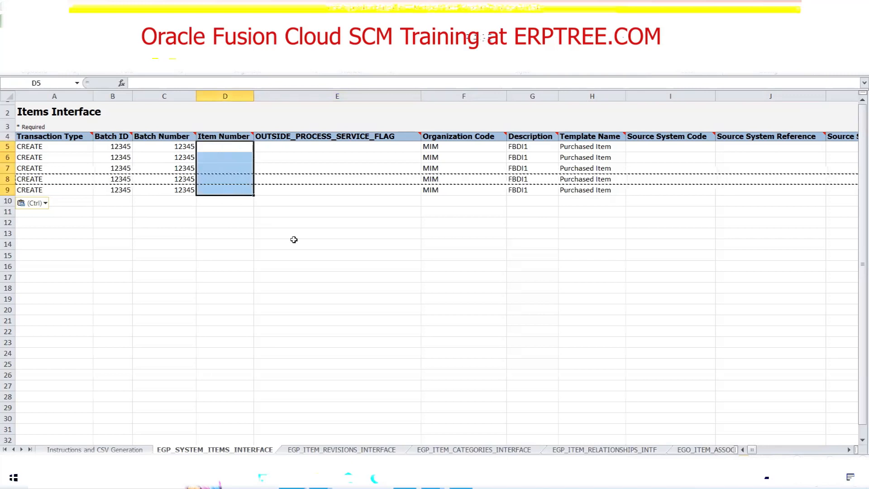
left_click(534, 146)
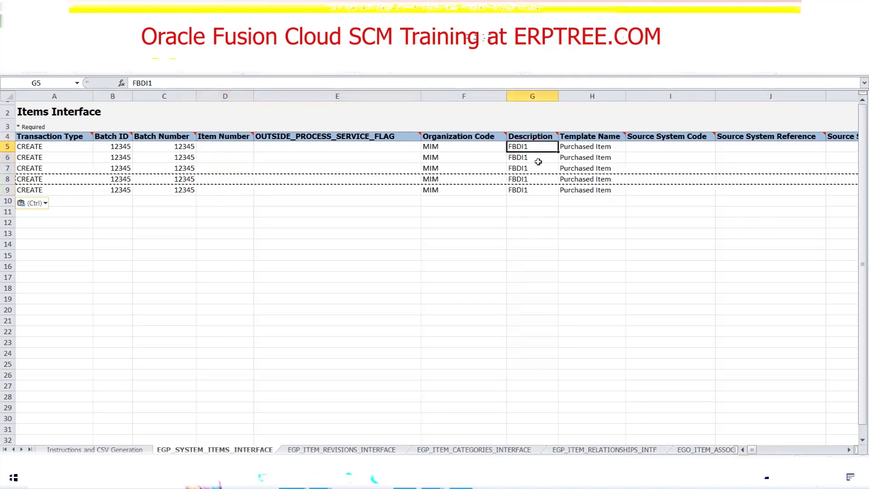
double_click(536, 156)
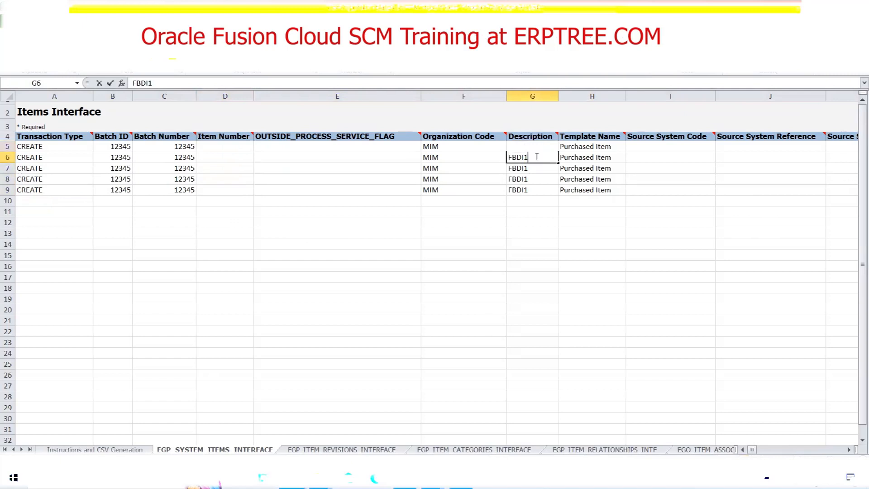
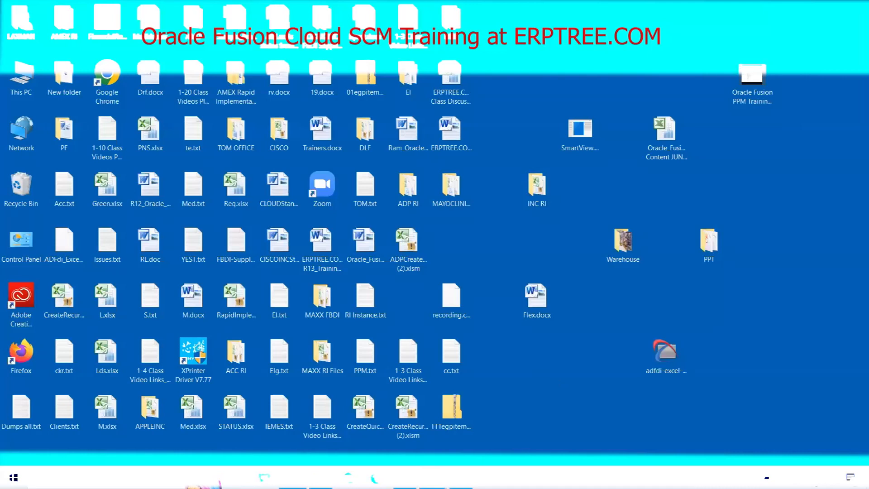
Switch to the class notes workbook and review the "Place CSV Files in UCM" step on the Inventory sheet.
mouse_move(293, 477)
left_click(288, 444)
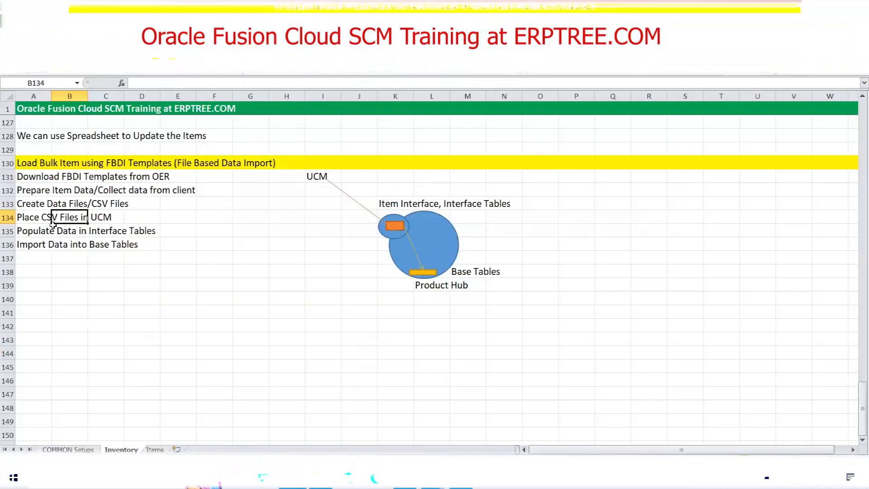
left_click_drag(28, 218, 111, 219)
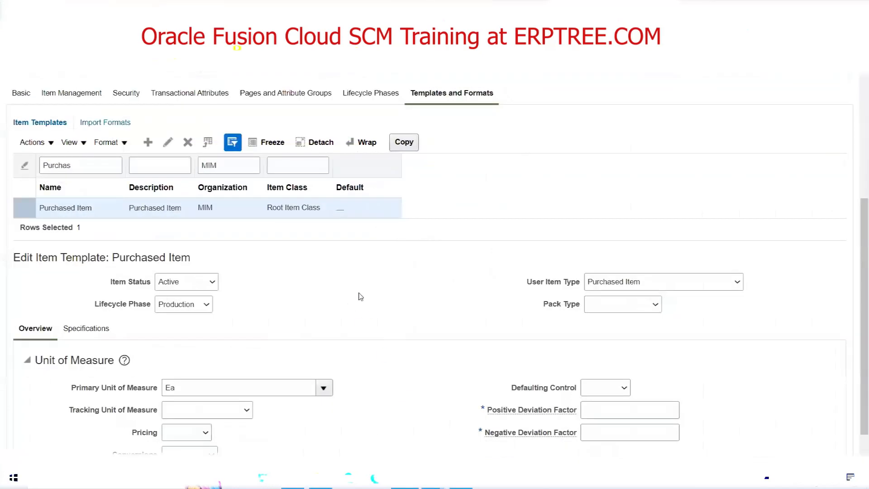
Switch to Oracle Fusion and open the File Import and Export page.
scroll(366, 294, "up", 5)
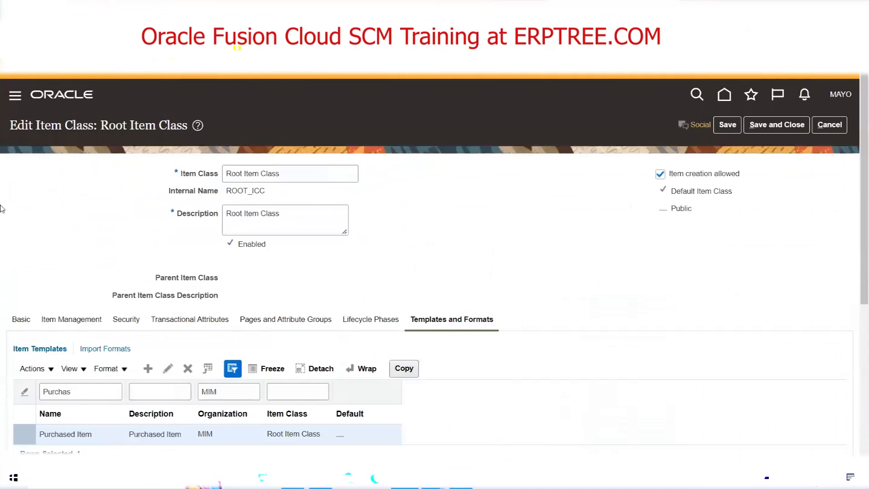
left_click(15, 97)
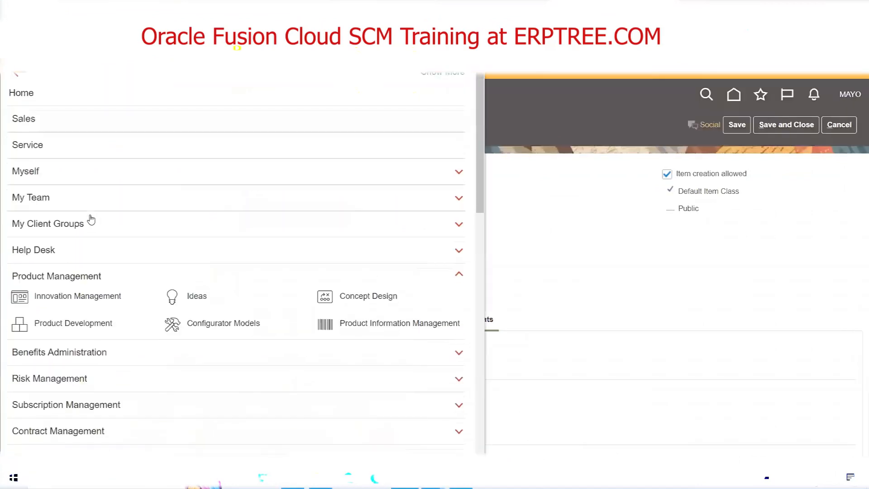
scroll(91, 219, "down", 7)
scroll(90, 219, "down", 6)
scroll(86, 209, "up", 1)
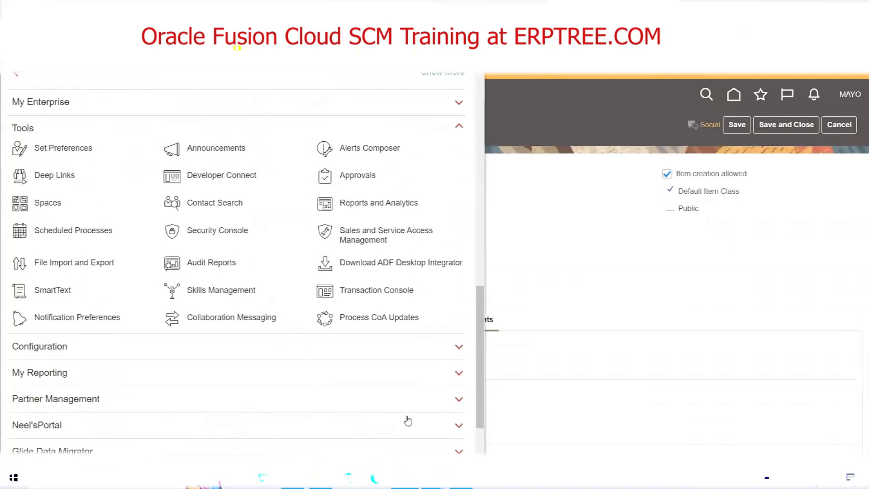
left_click(82, 263)
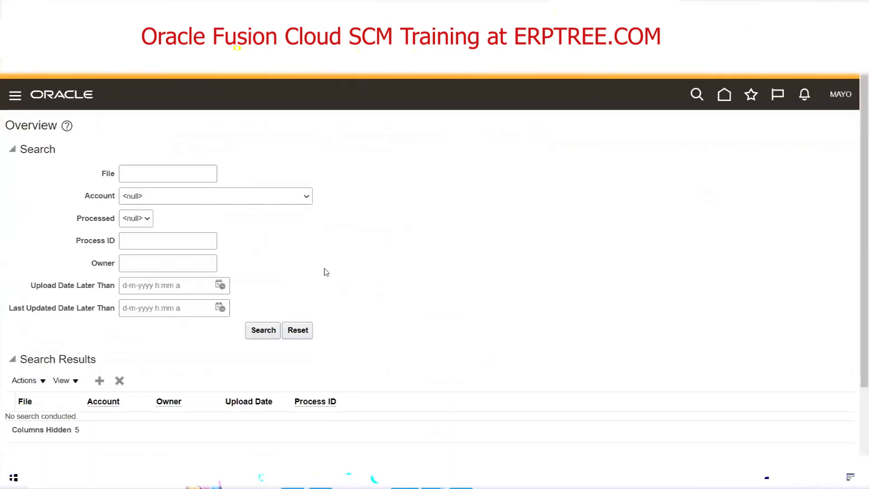
Start a new file upload and check the available UCM accounts without choosing one.
scroll(339, 328, "down", 2)
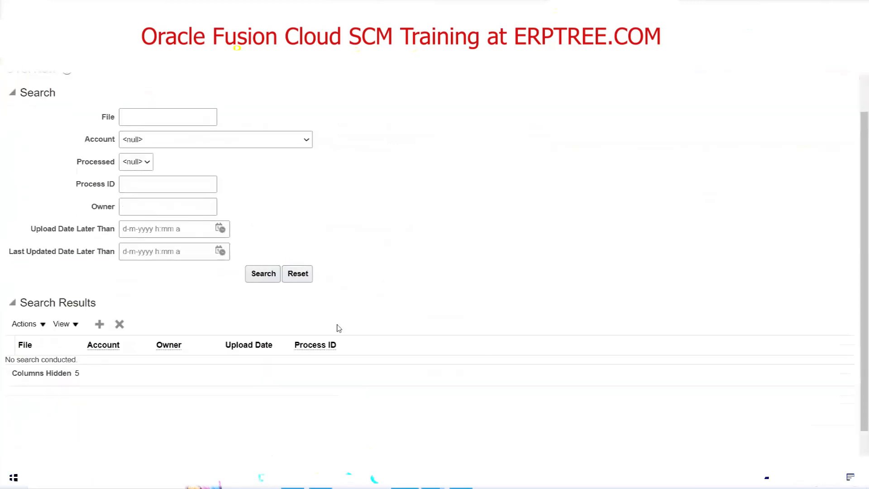
left_click(100, 324)
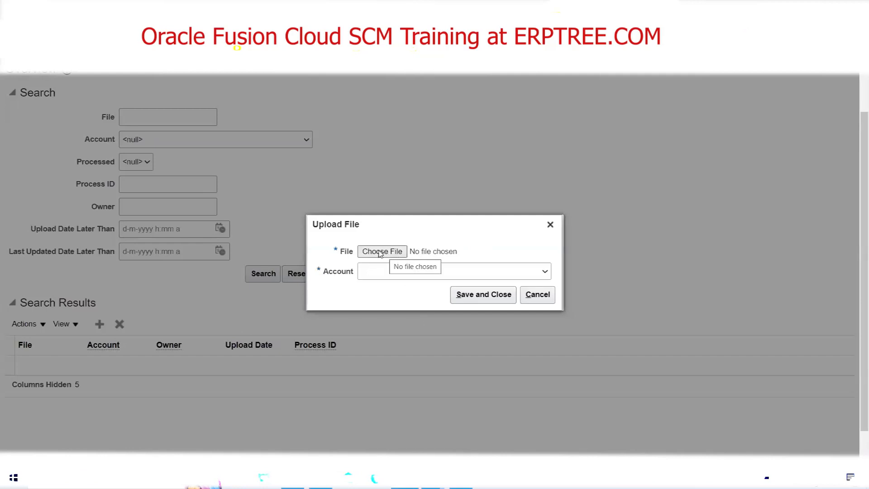
left_click(543, 273)
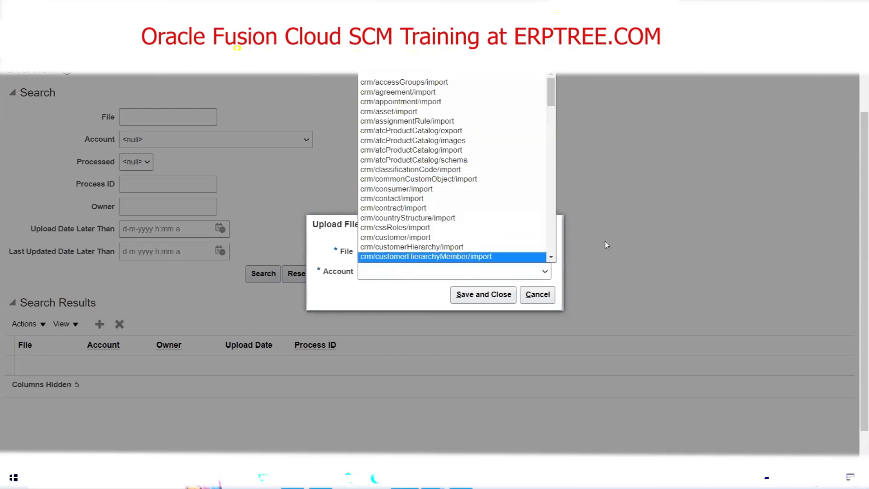
left_click(391, 298)
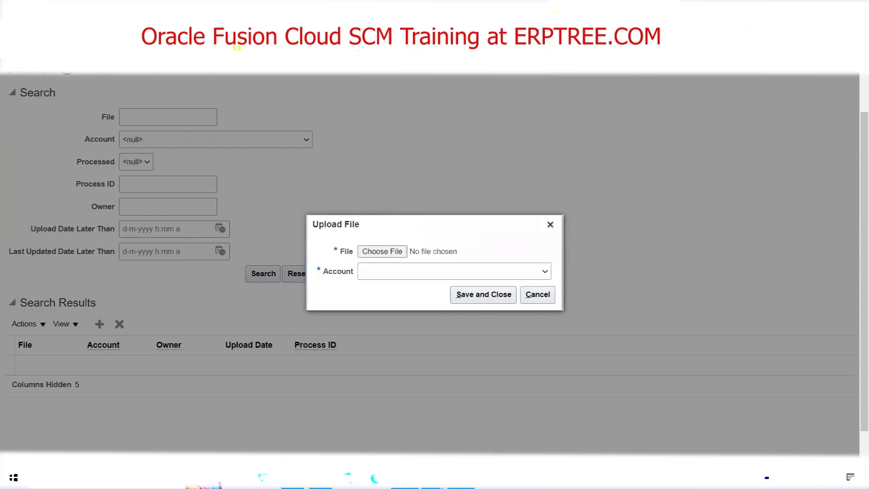
Switch to the Oracle documentation and look up the UCM account for the Item import.
left_click(461, 478)
left_click(380, 156)
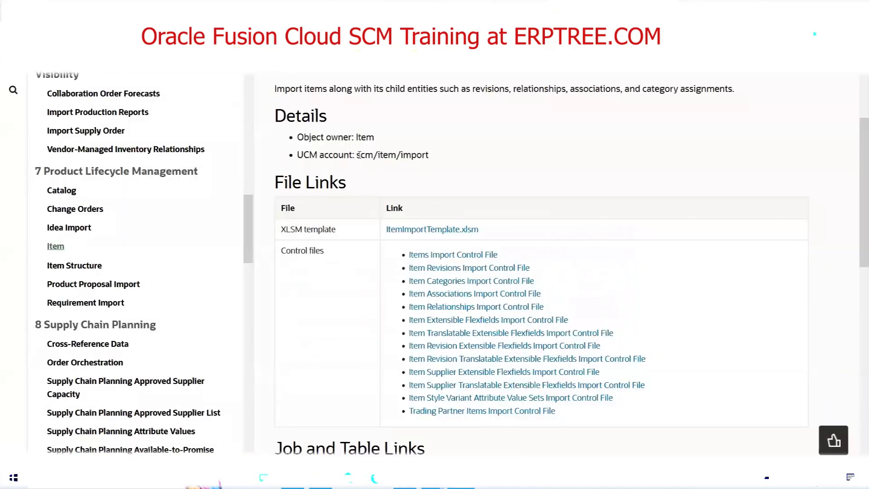
left_click_drag(298, 158, 367, 169)
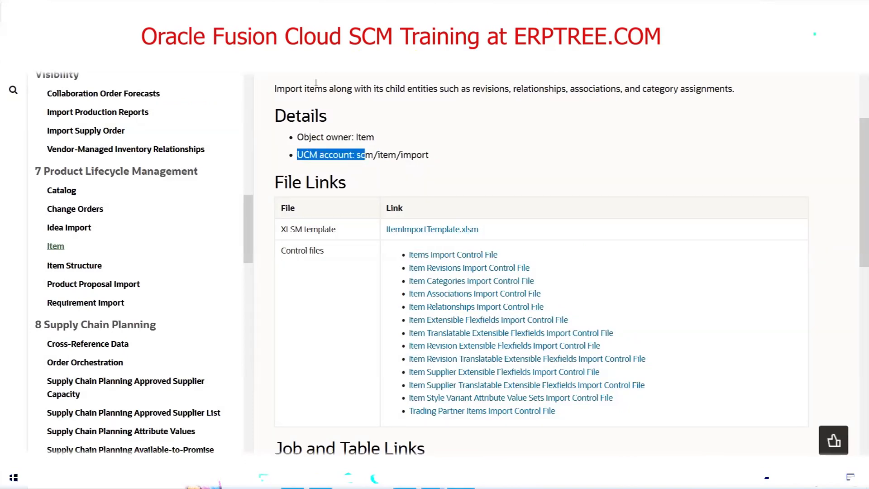
left_click_drag(358, 156, 439, 162)
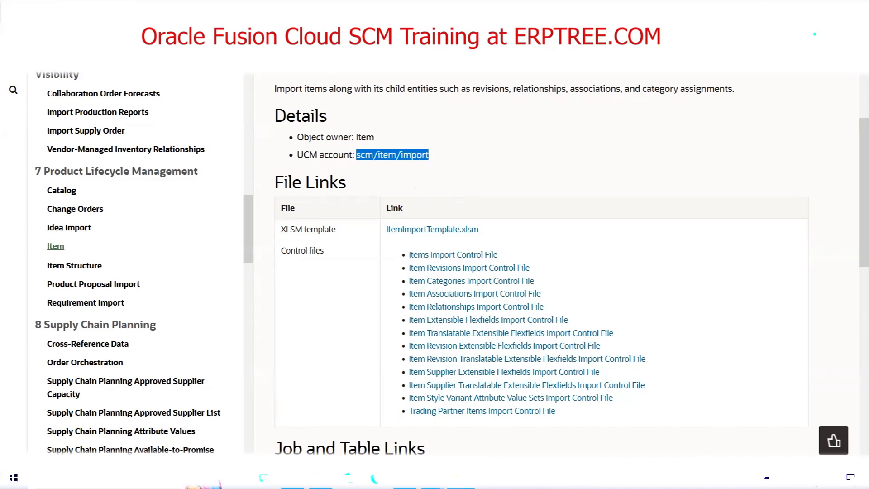
Return to Oracle Fusion and choose MAYOegpitemsimport.zip from the MAYOCLINICS folder on the Desktop as the upload file.
left_click(405, 477)
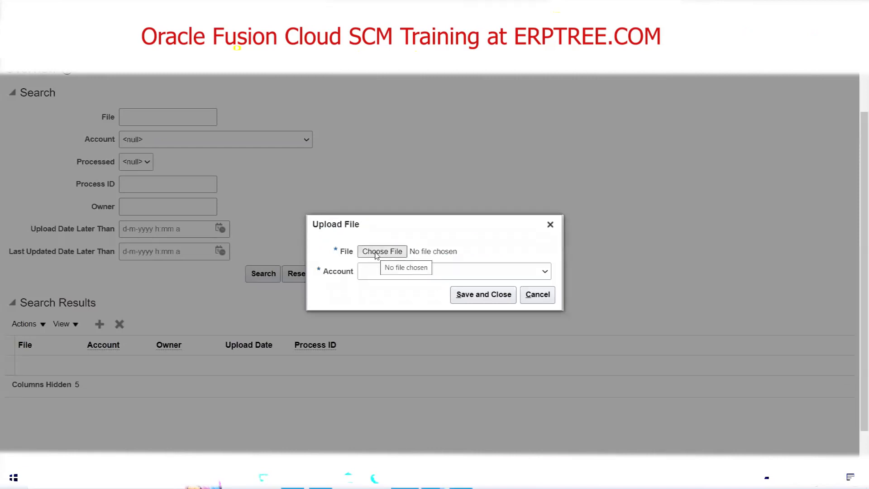
left_click(375, 253)
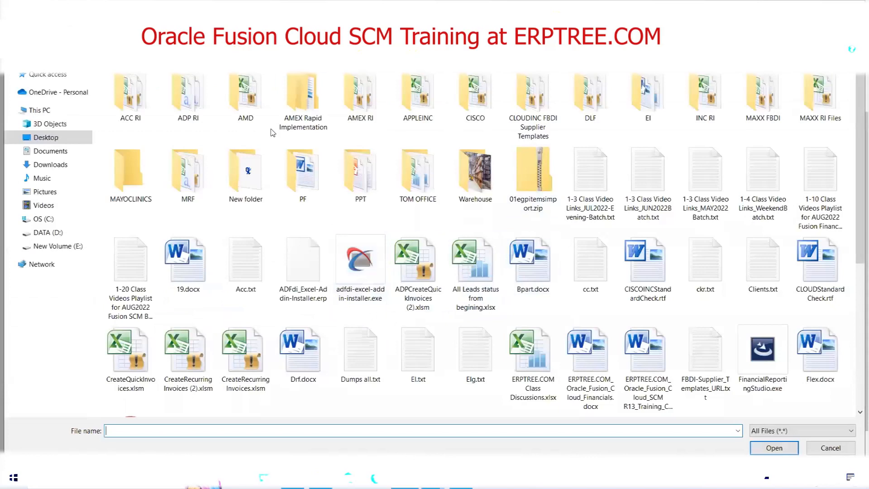
left_click(120, 180)
double_click(120, 180)
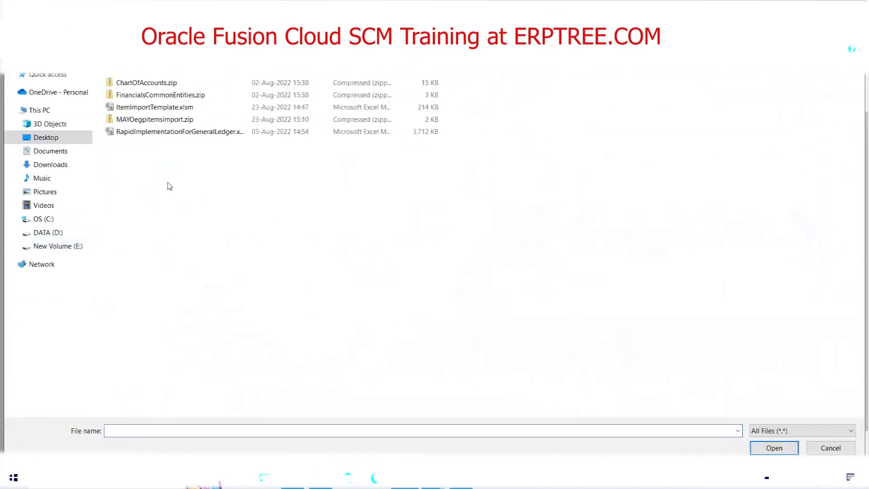
double_click(154, 119)
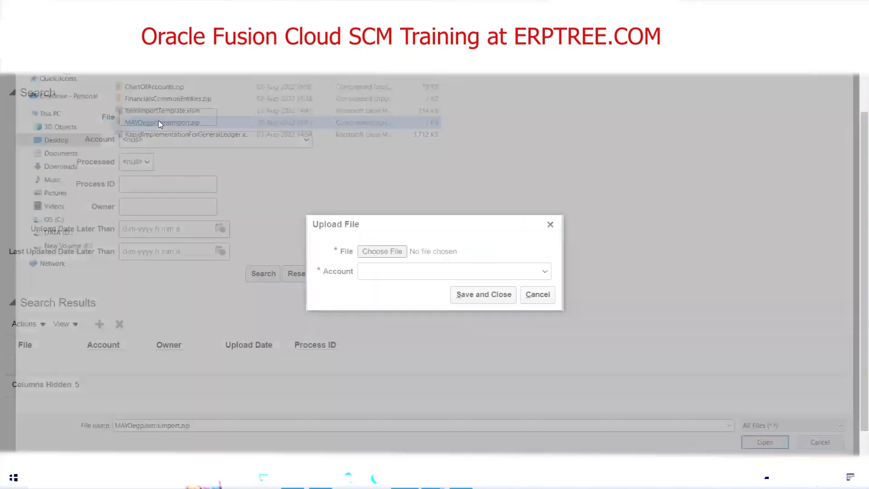
Set the upload account to scm/item/import and save the file upload.
left_click(545, 273)
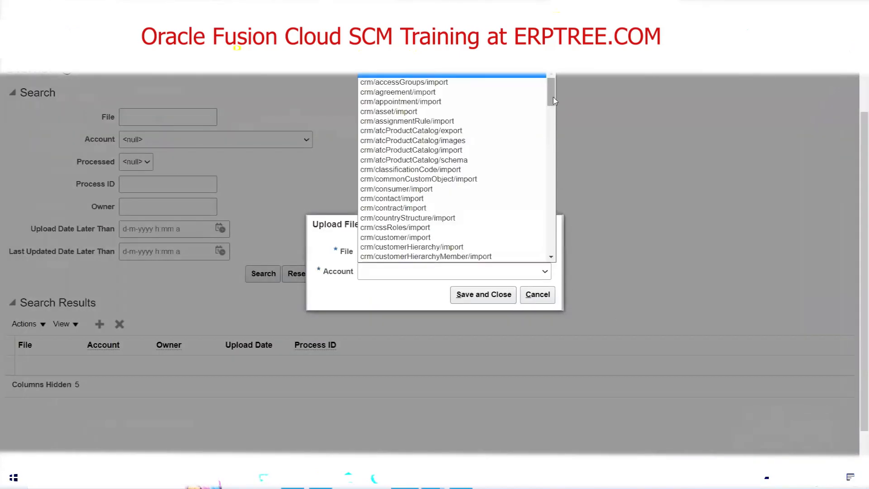
left_click_drag(553, 98, 541, 228)
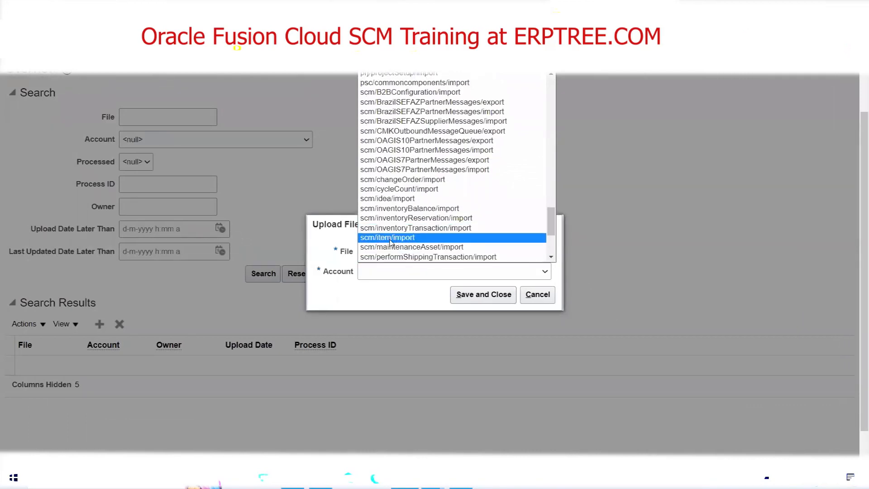
left_click(390, 239)
left_click(483, 295)
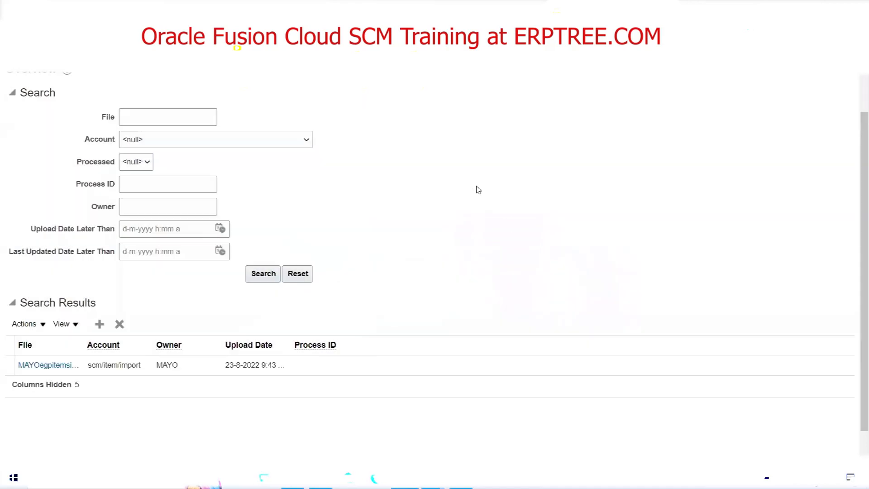
scroll(544, 300, "up", 2)
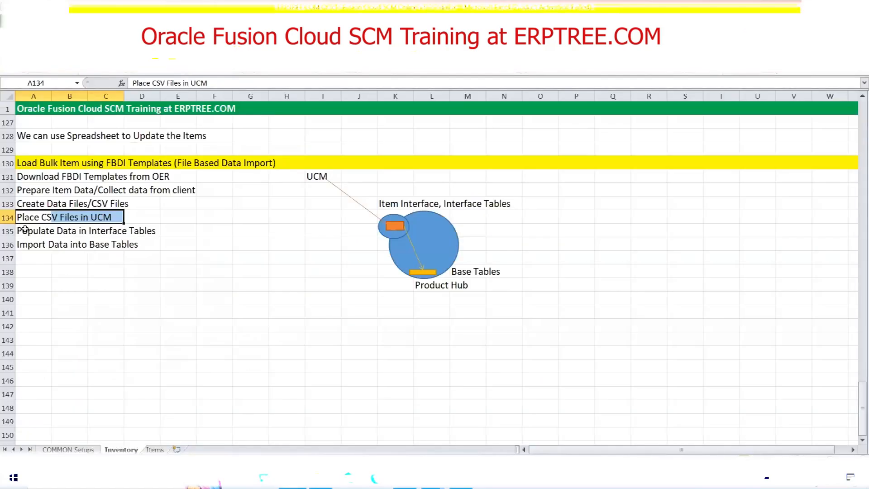
Review the "Populate Data in Interface Tables" step and the UCM-to-interface-tables diagram in the class notes workbook.
left_click_drag(25, 229, 150, 230)
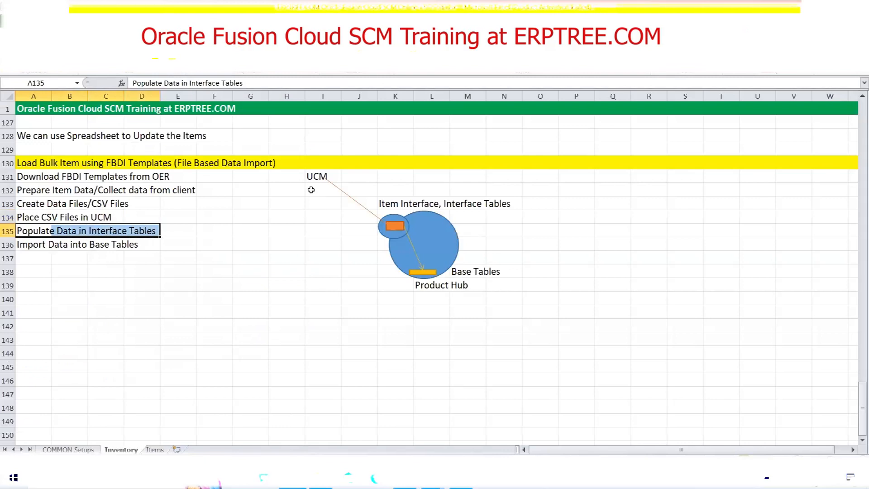
left_click(311, 179)
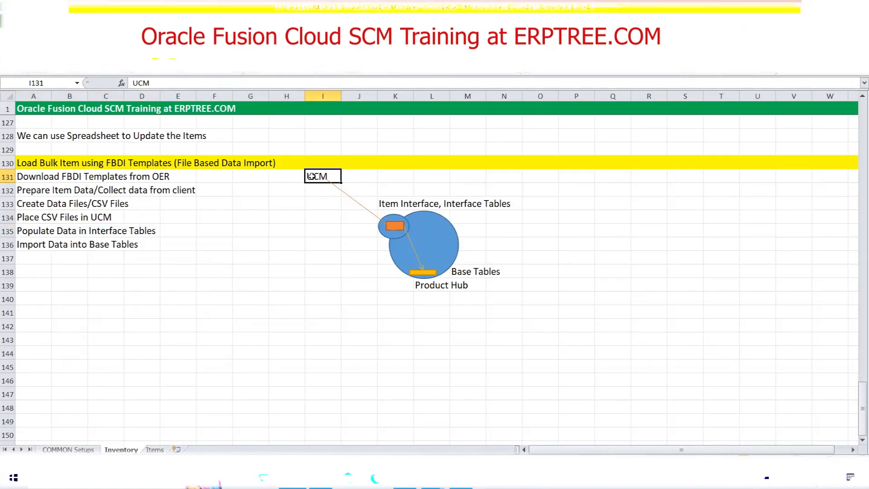
left_click(395, 230)
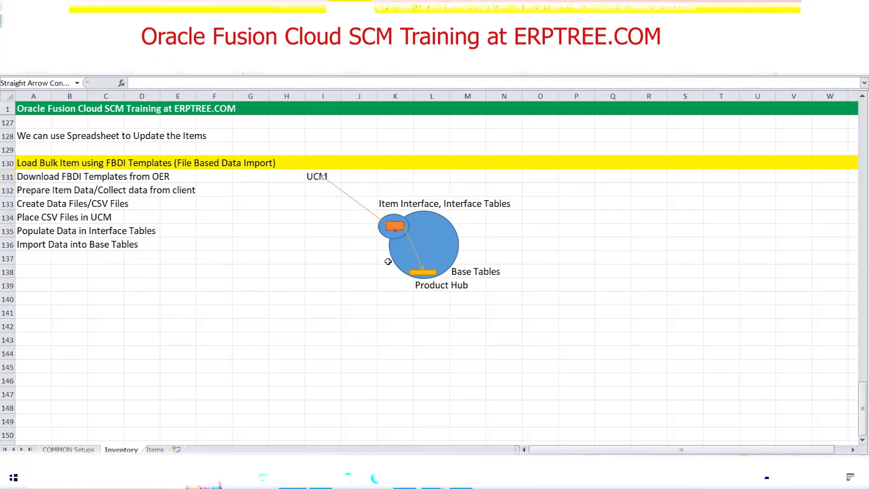
left_click(312, 174)
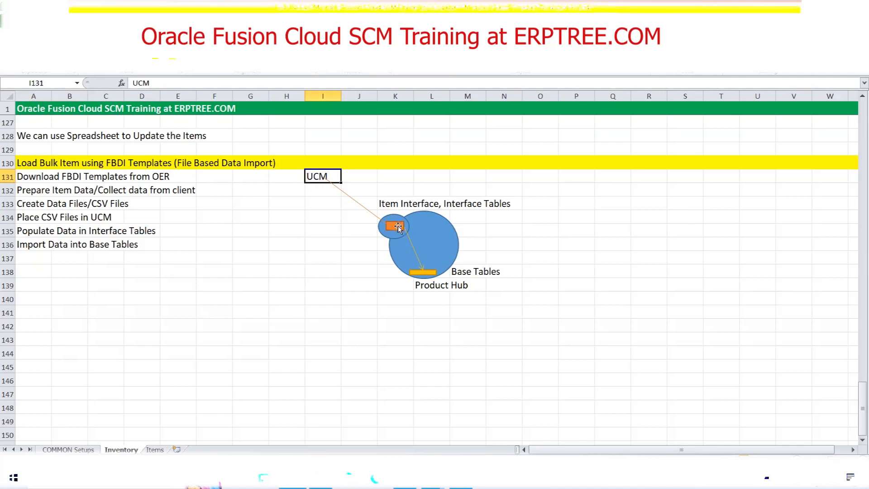
left_click(280, 231)
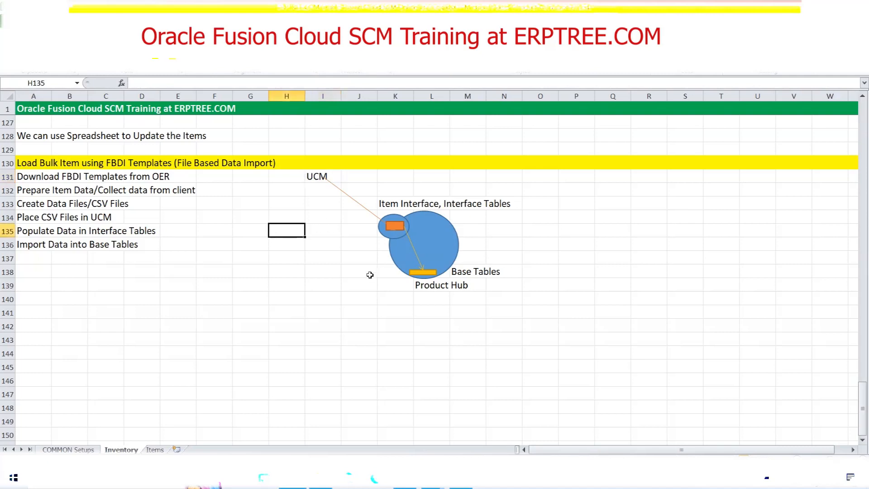
Return to Oracle Fusion and open the Scheduled Processes page.
left_click(404, 478)
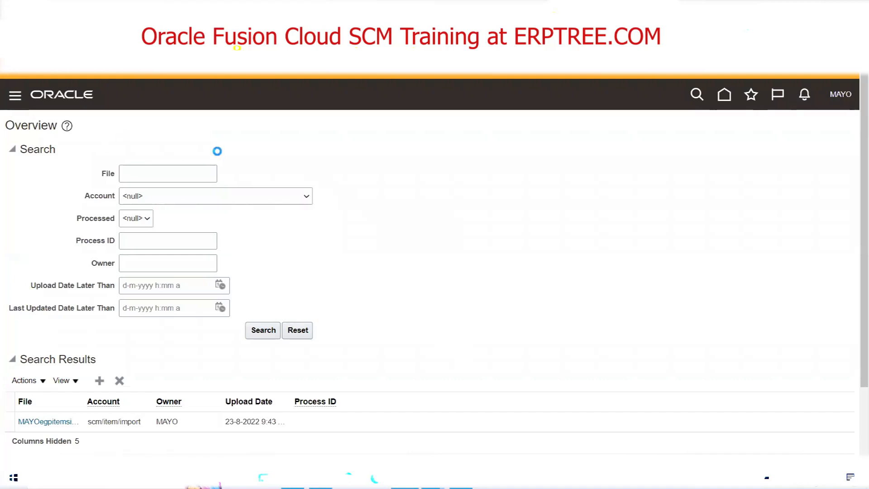
scroll(249, 180, "down", 10)
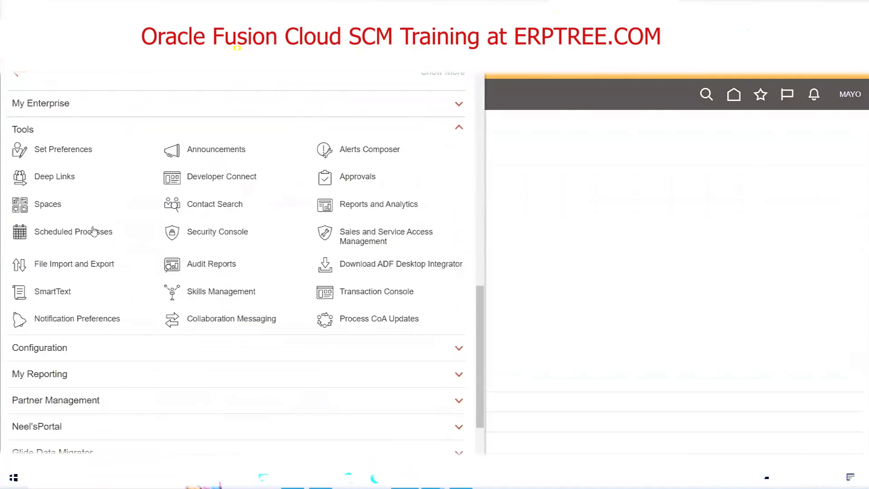
left_click(86, 232)
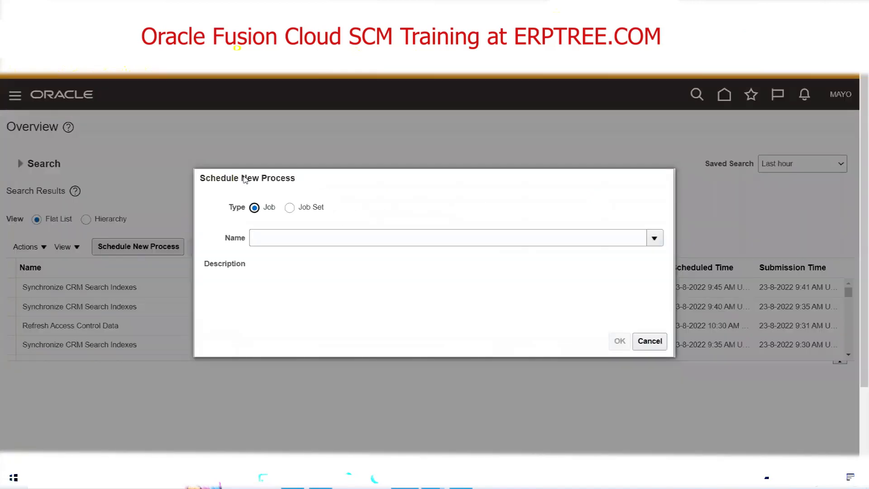
Create a new scheduled job for the Load Interface File for Import process and open its submission options.
left_click(379, 238)
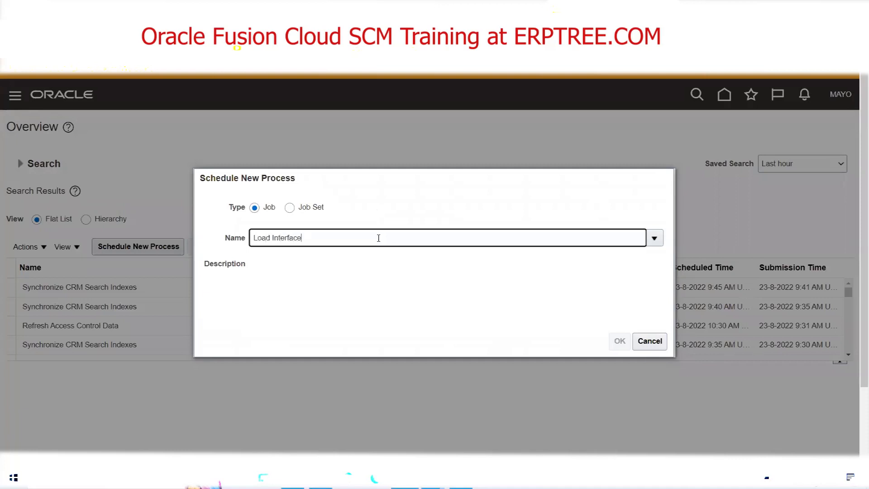
key("Tab")
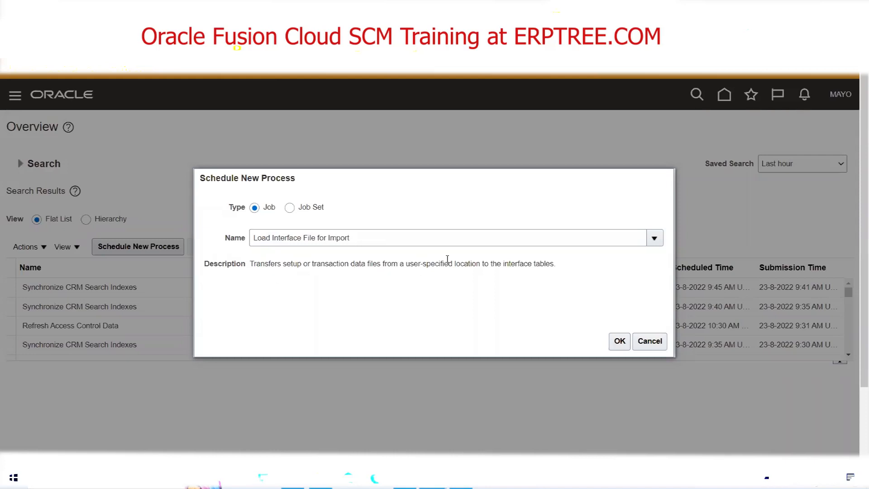
left_click_drag(504, 264, 560, 270)
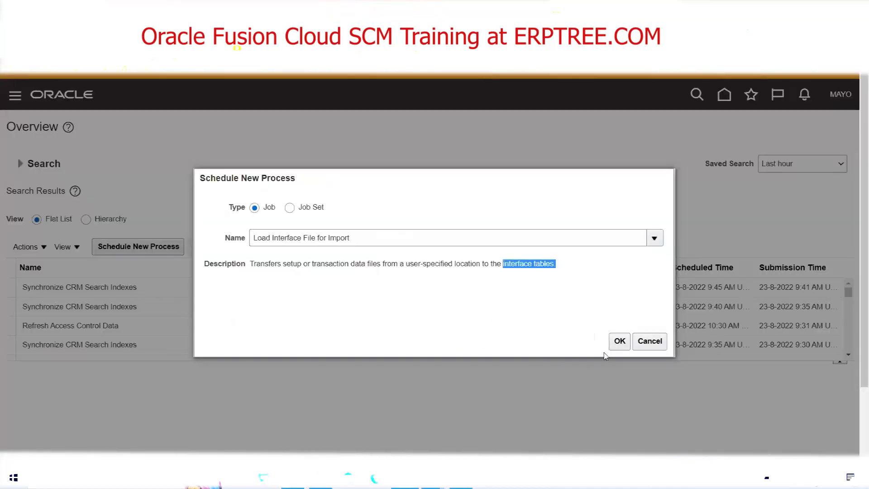
left_click(619, 342)
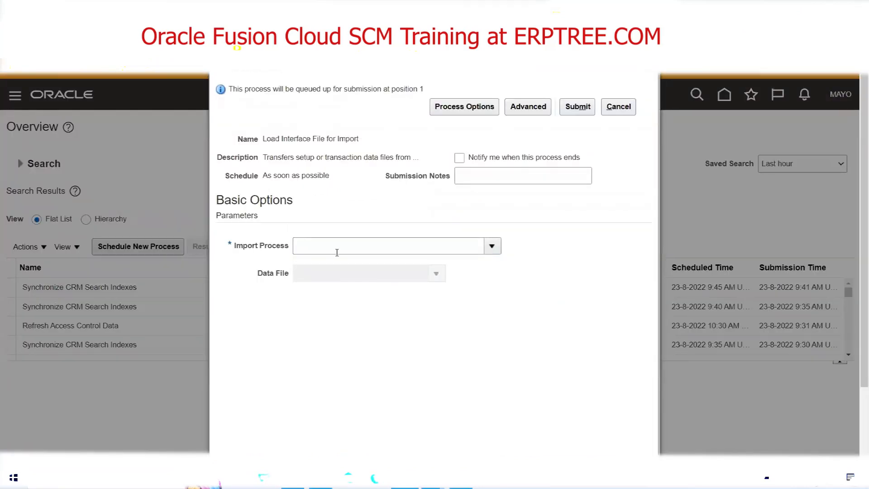
Examine the process name and the required Import Process parameter of the load job.
triple_click(340, 137)
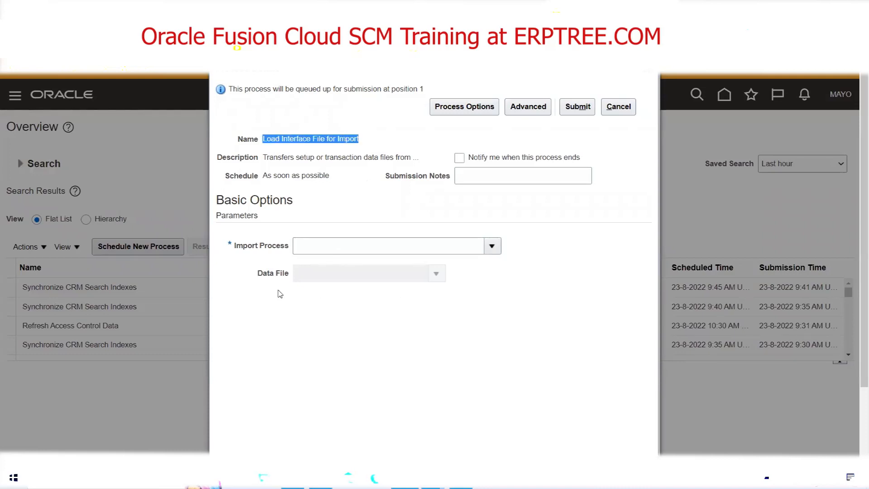
double_click(261, 246)
triple_click(261, 246)
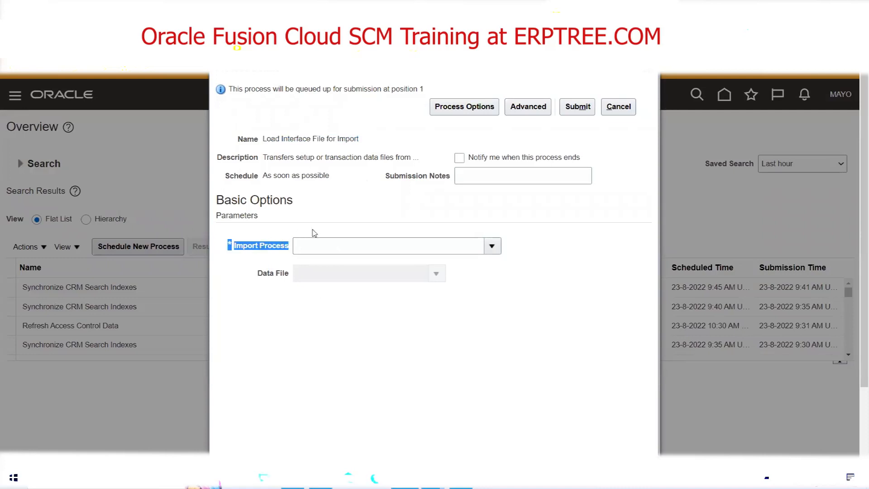
Look up the scheduled process name under Job and Table Links on the Item page of the Oracle import documentation.
left_click(493, 248)
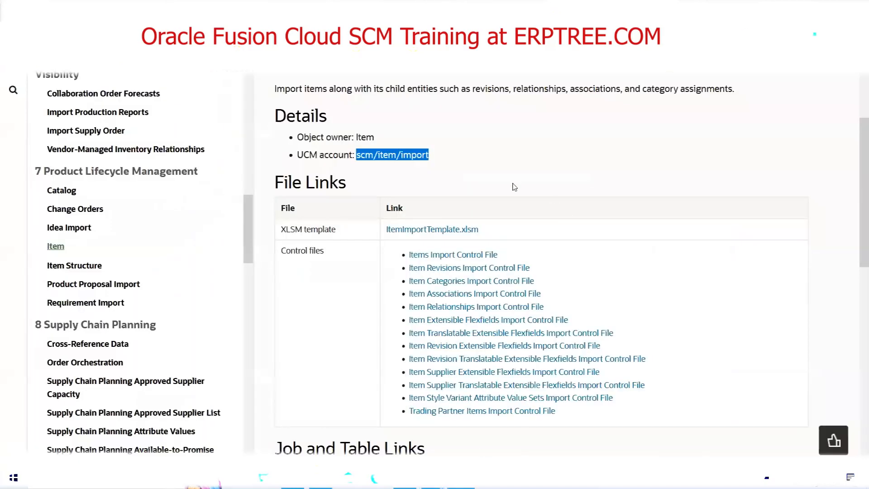
scroll(515, 187, "down", 5)
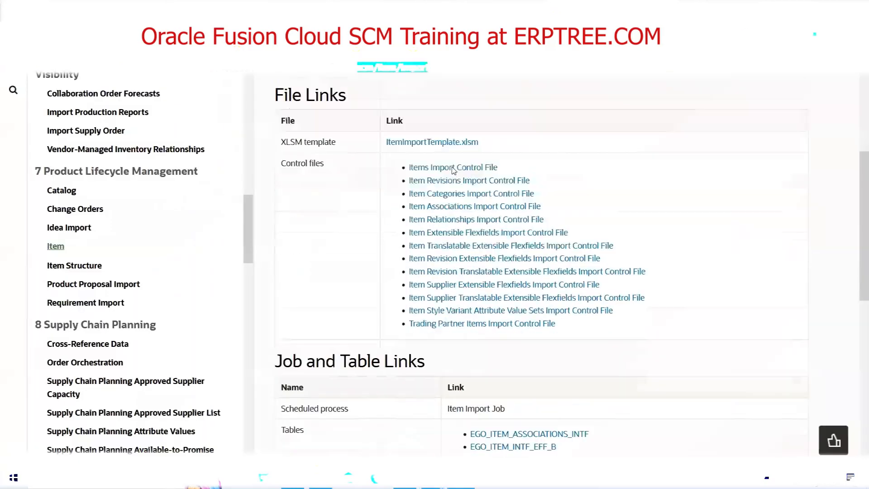
scroll(358, 225, "up", 4)
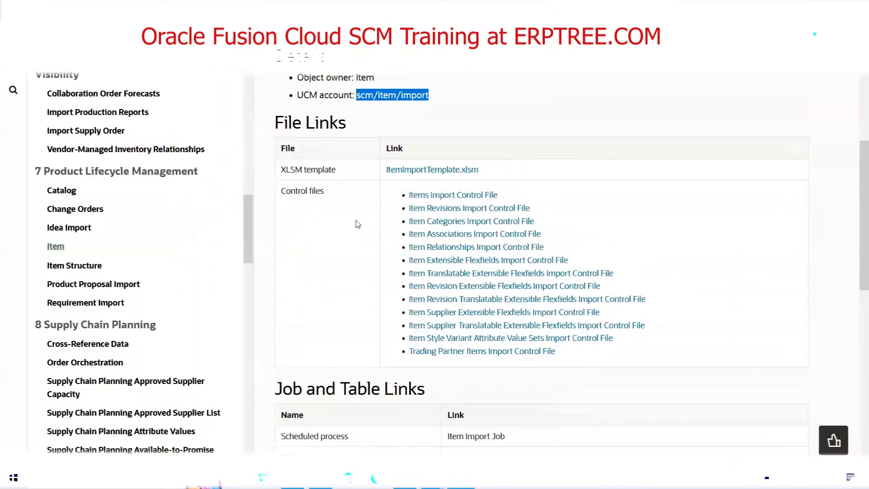
scroll(355, 223, "down", 5)
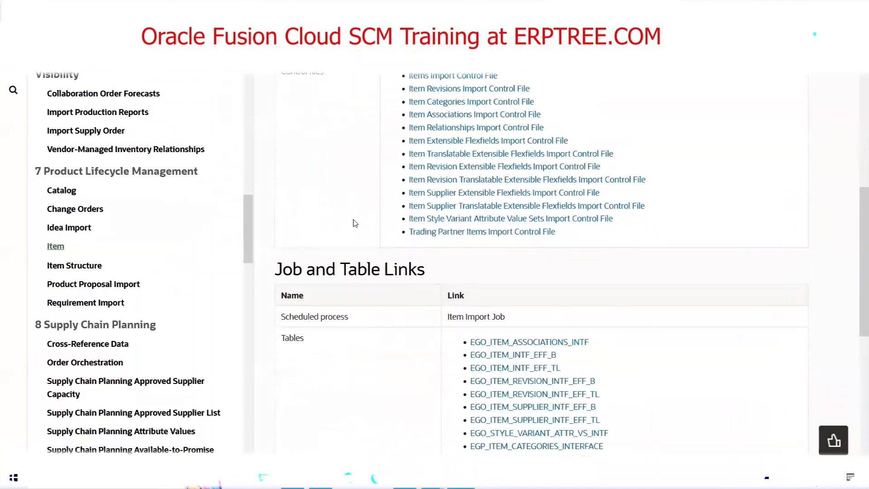
triple_click(456, 200)
double_click(456, 199)
left_click(449, 199)
double_click(448, 199)
left_click_drag(449, 199, 483, 197)
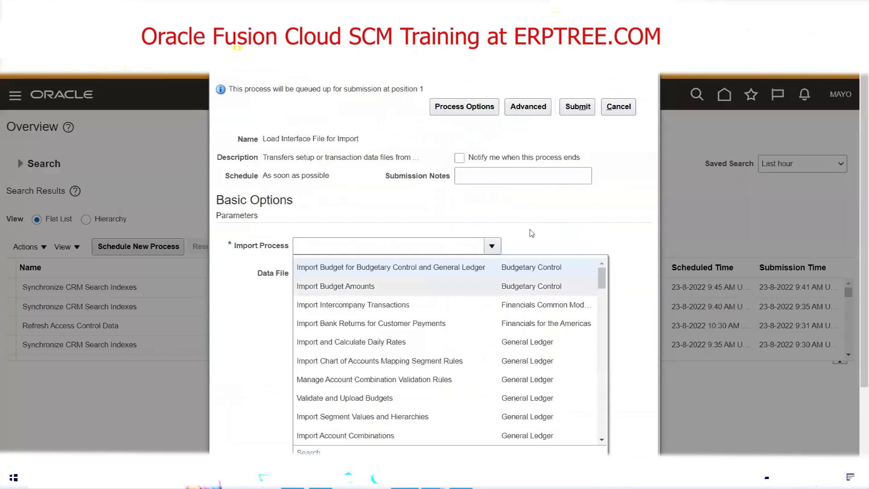
Search the import processes for "Item Import" and set the Product Model match as the load job's Import Process.
left_click(322, 452)
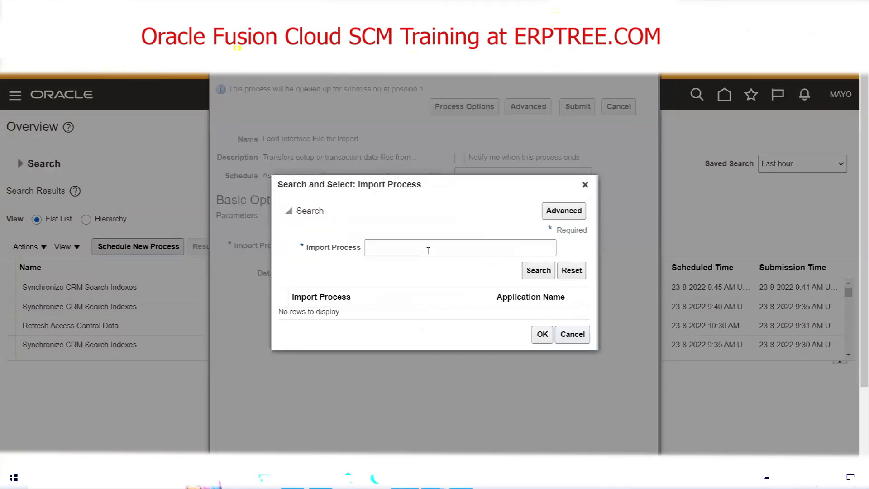
left_click(428, 250)
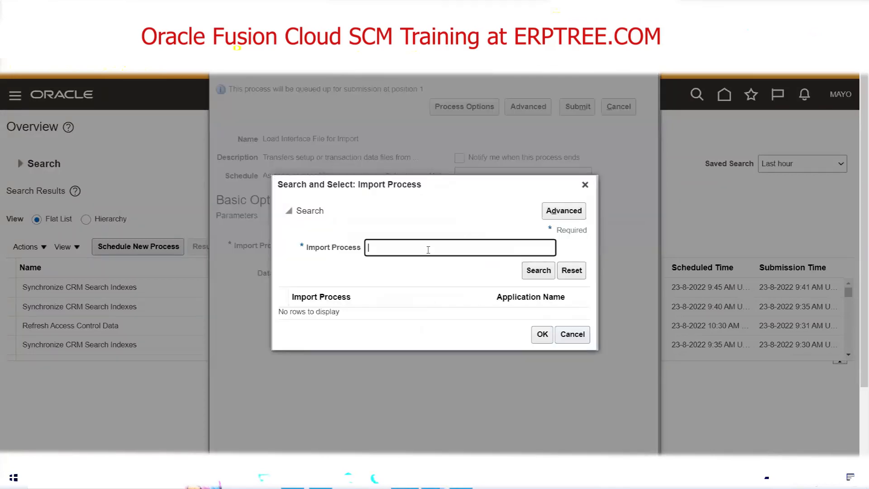
type("Item Import")
left_click(546, 273)
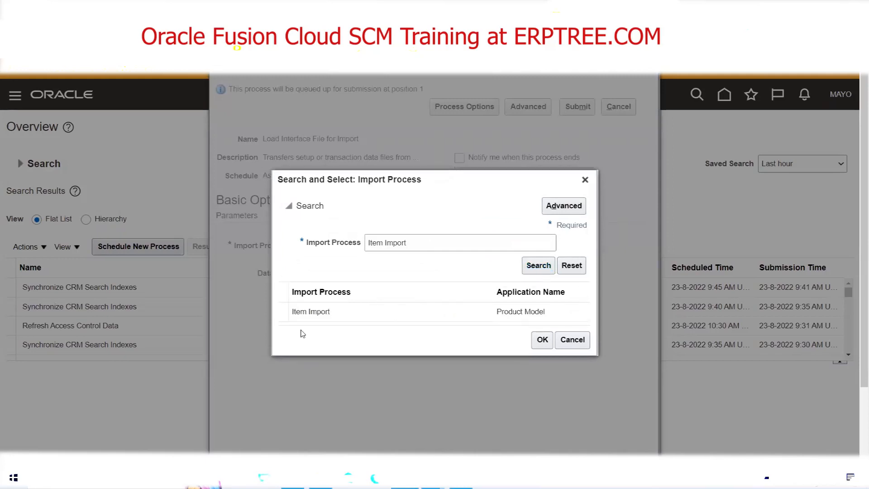
left_click(541, 340)
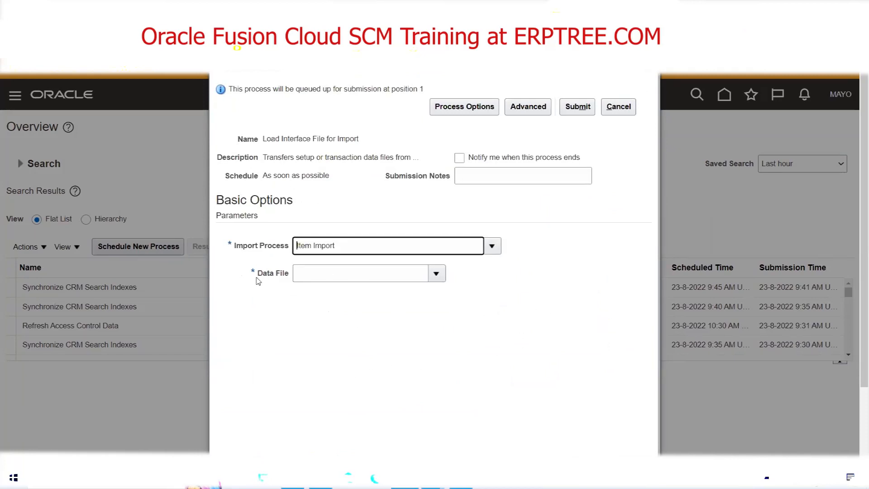
Choose MAYOegpitemsimport.zip as the data file and submit the Load Interface File for Import job.
left_click(435, 274)
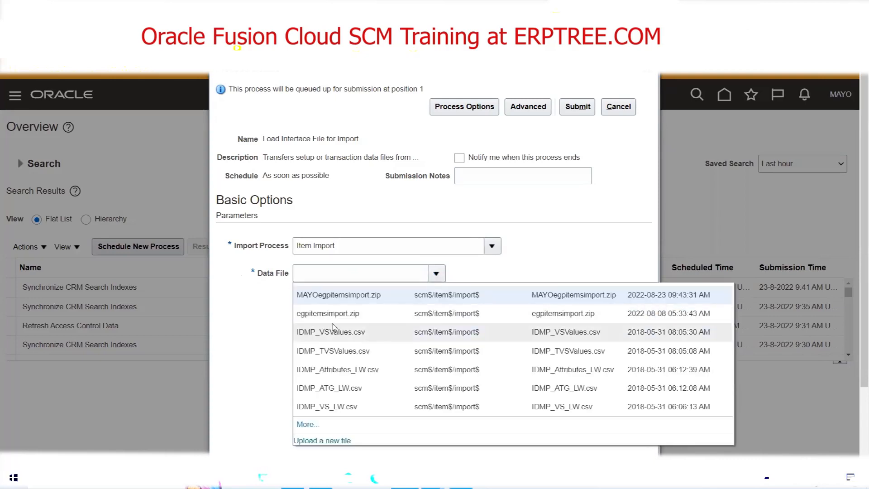
left_click(342, 296)
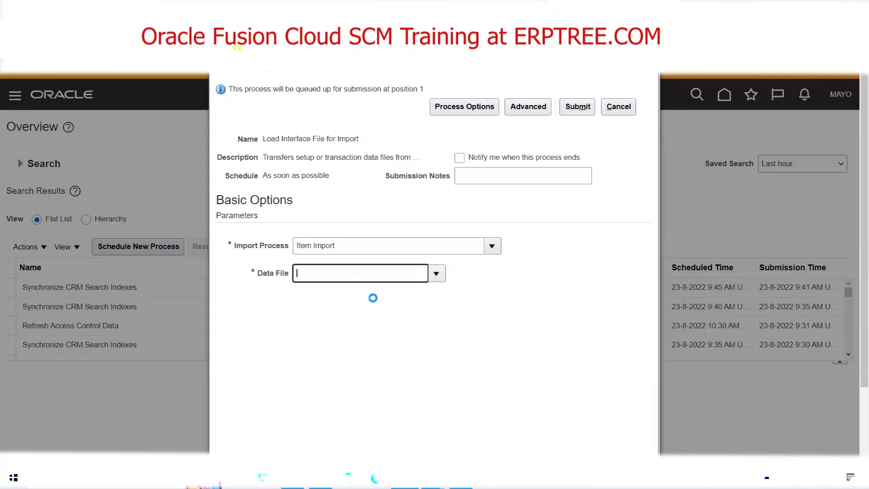
left_click(578, 109)
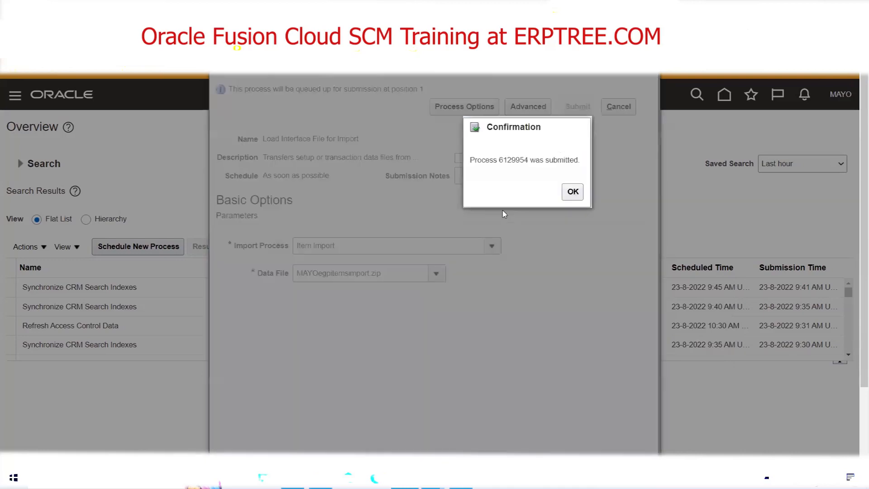
left_click(572, 192)
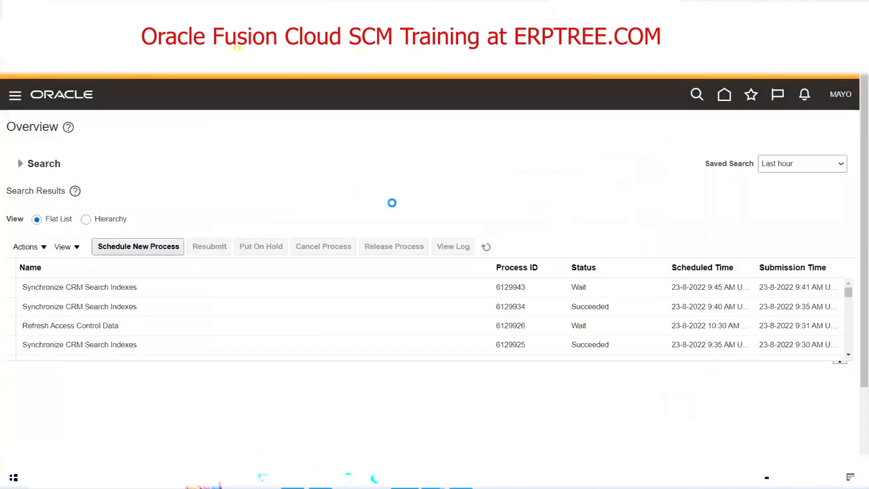
Refresh the scheduled processes list repeatedly to monitor the load job and its Load File to Interface subprocesses.
left_click(486, 248)
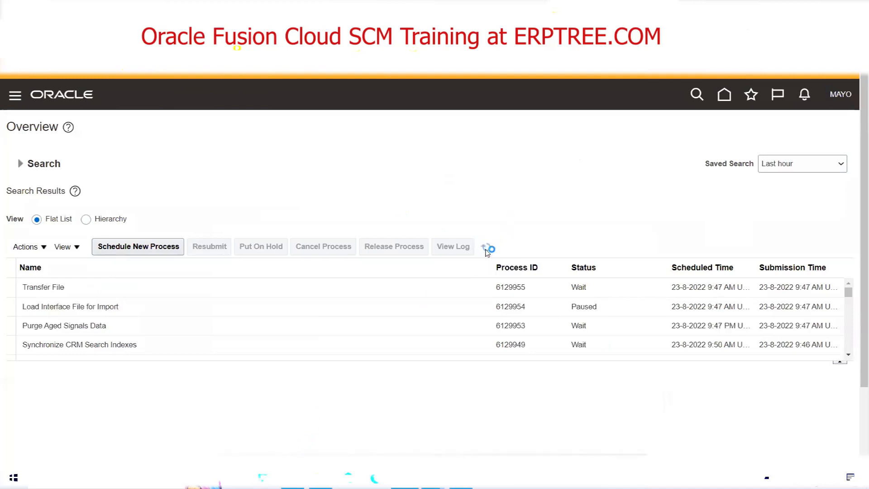
left_click(486, 251)
left_click(486, 251)
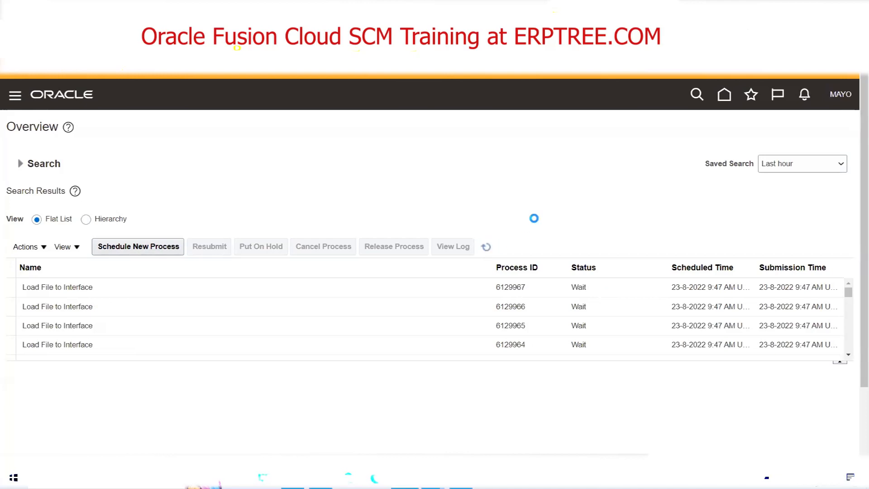
left_click(482, 250)
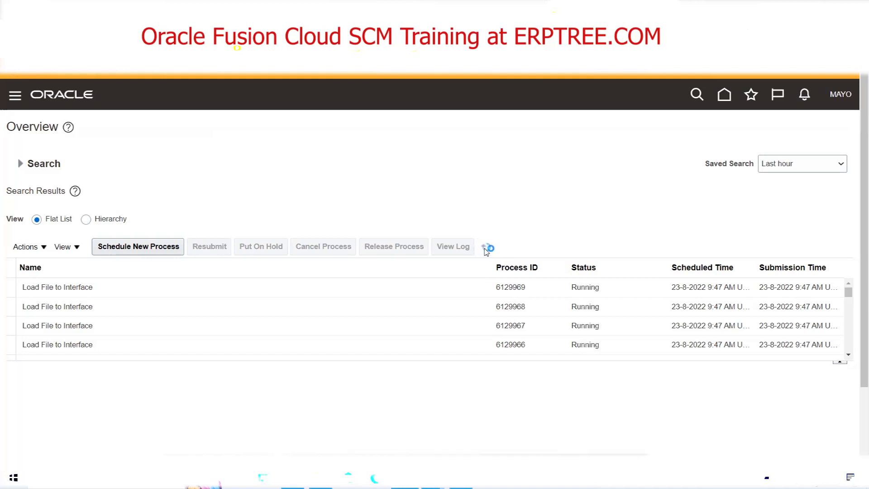
left_click(486, 248)
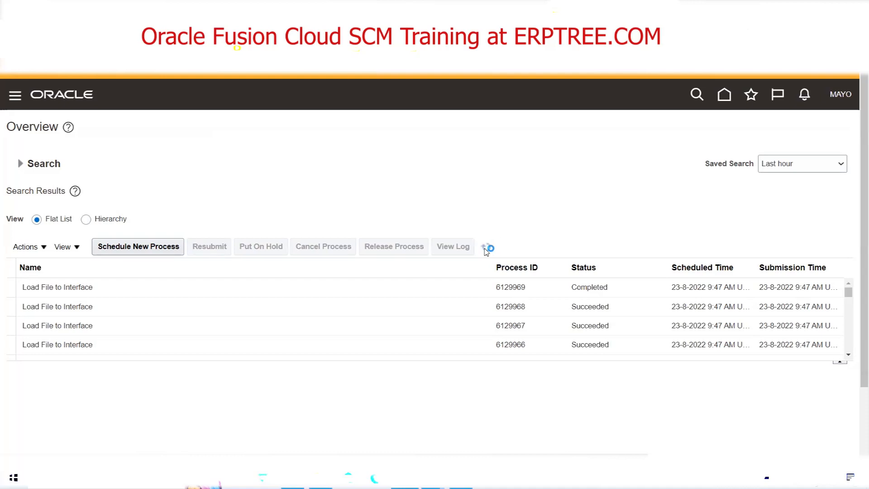
left_click(486, 247)
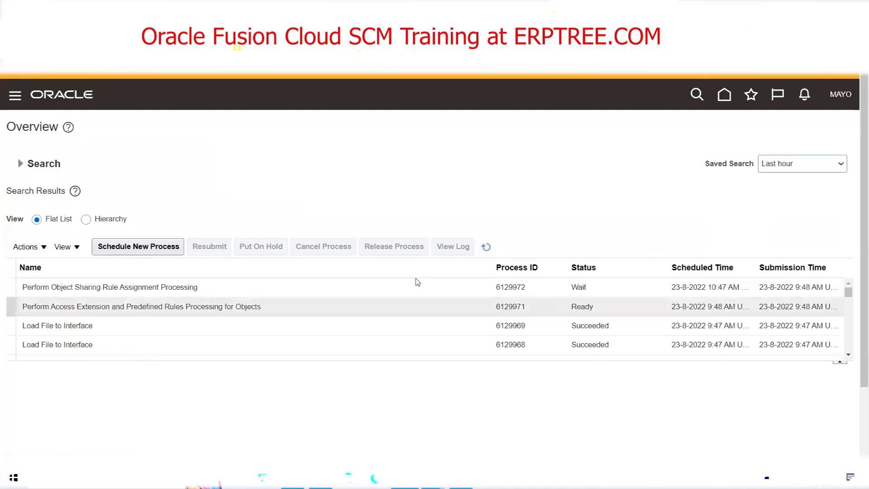
left_click(486, 247)
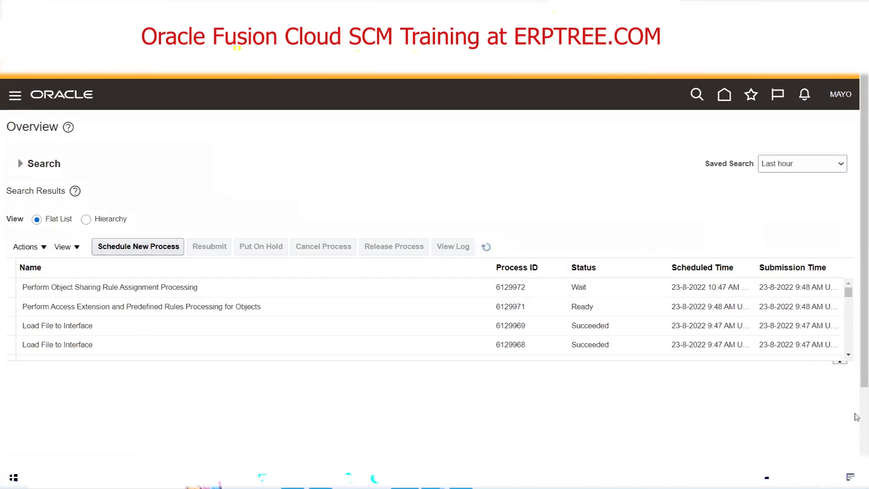
Find the submitted Load Interface File for Import job in the process list and check its status and details.
left_click(849, 355)
left_click(848, 354)
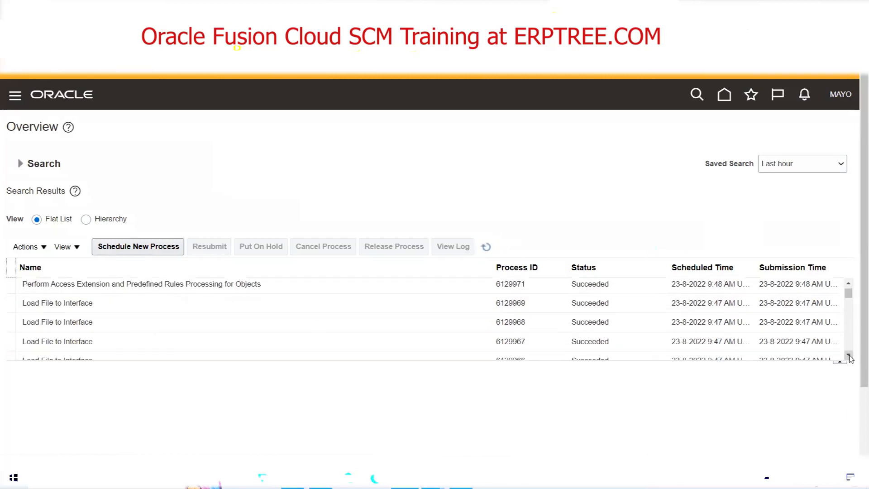
left_click(849, 355)
left_click(848, 355)
left_click(848, 355)
left_click(849, 355)
left_click(848, 355)
left_click(848, 354)
left_click(848, 355)
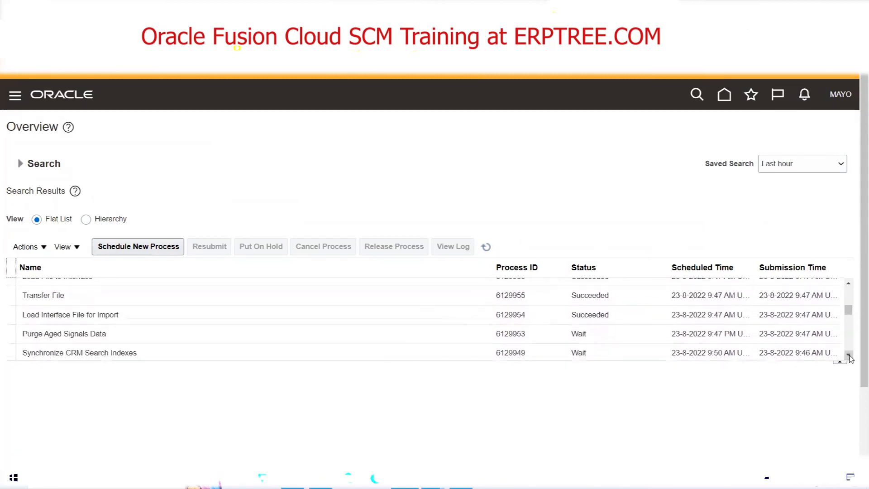
left_click(110, 312)
left_click(599, 316)
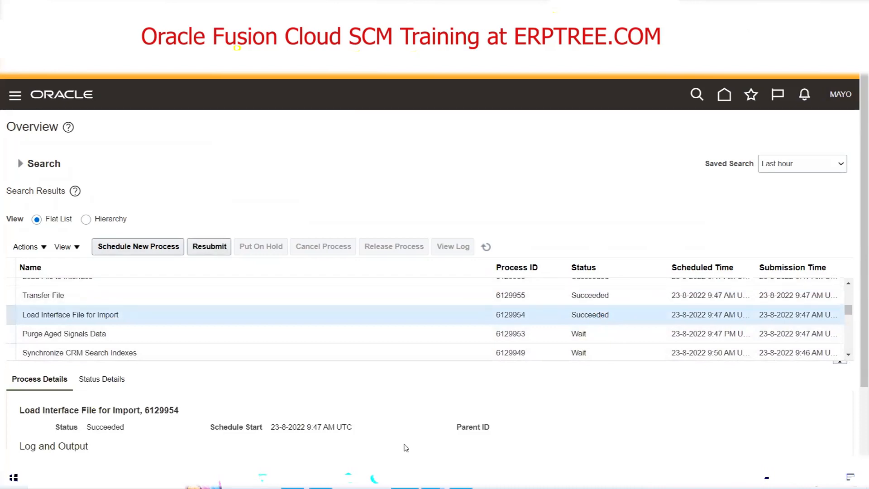
Review "Populate Data in Interface Tables" in the Excel class notes and locate EGP_SYSTEM_ITEMS_INTERFACE in the Item documentation's table list.
left_click(461, 477)
left_click_drag(22, 234, 156, 232)
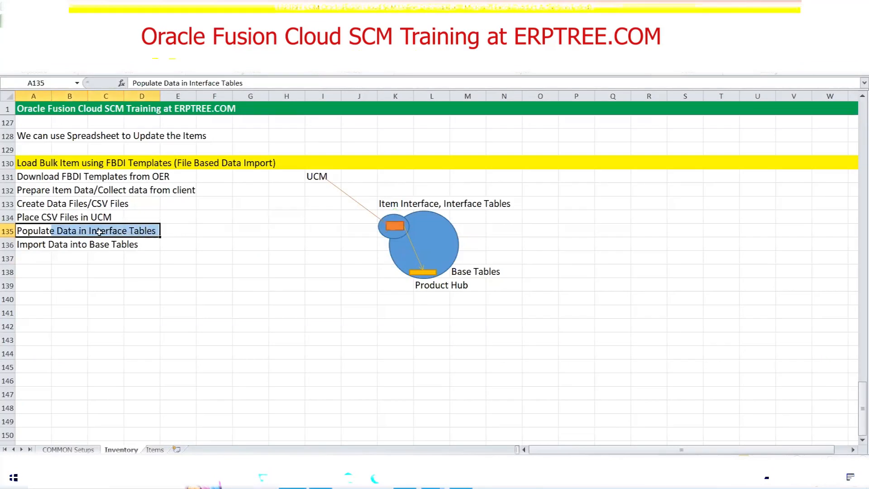
left_click(461, 478)
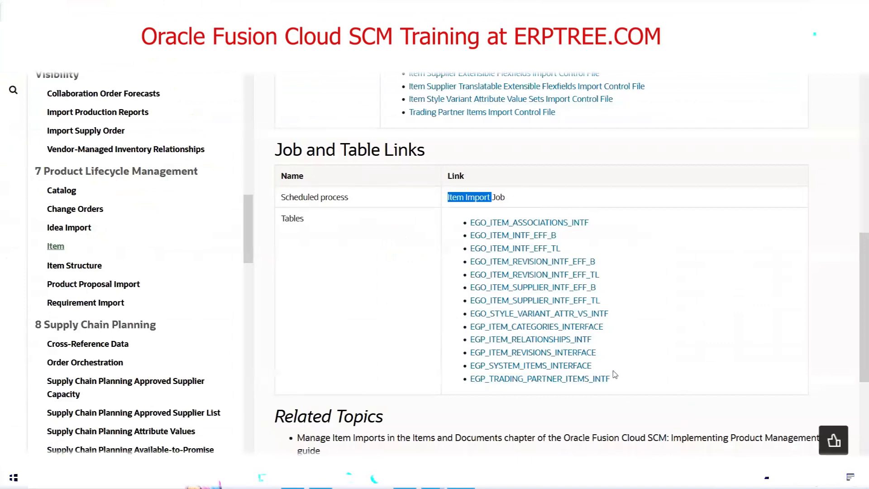
left_click_drag(609, 368, 470, 367)
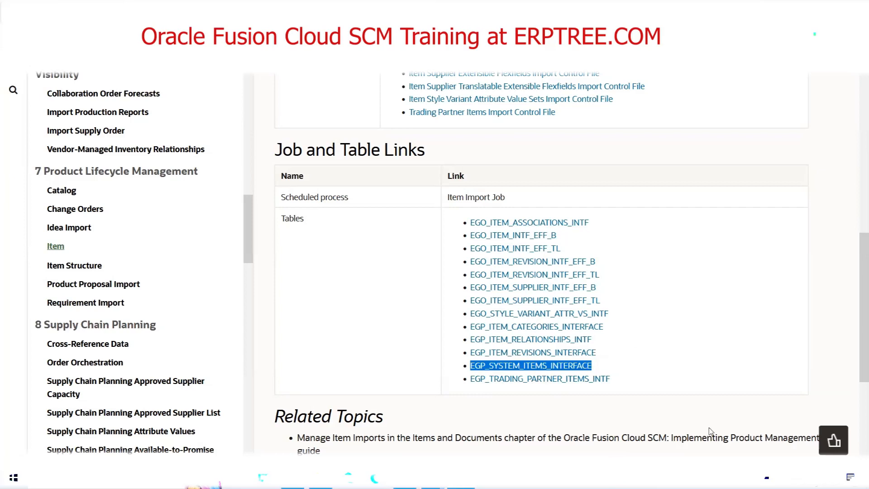
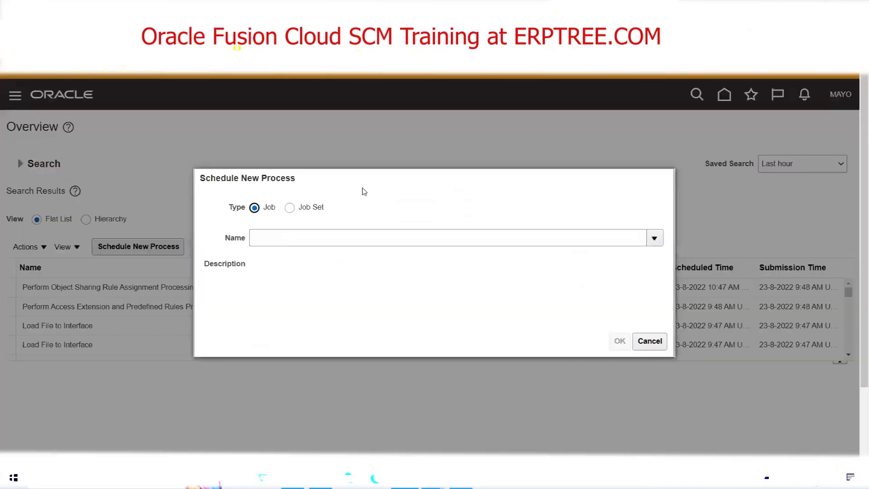
Select the Item Import job as the new scheduled process, review its description, and open its parameters.
left_click(337, 235)
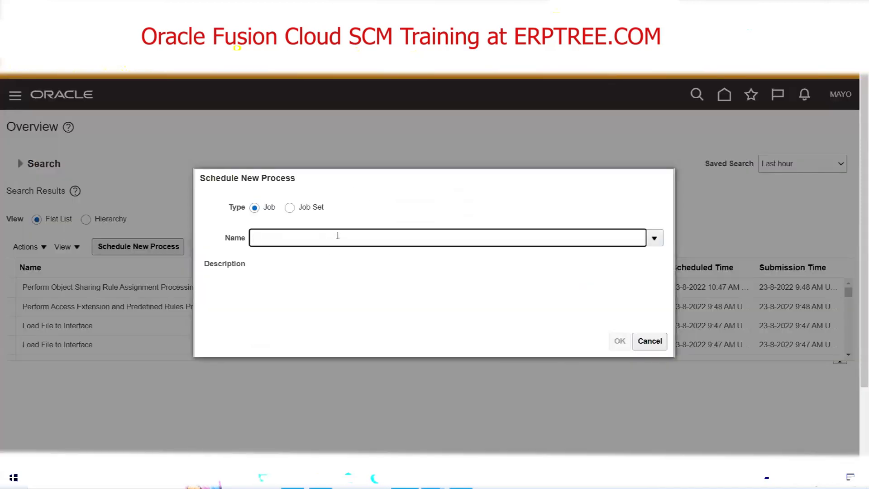
type("Item Im")
key("Tab")
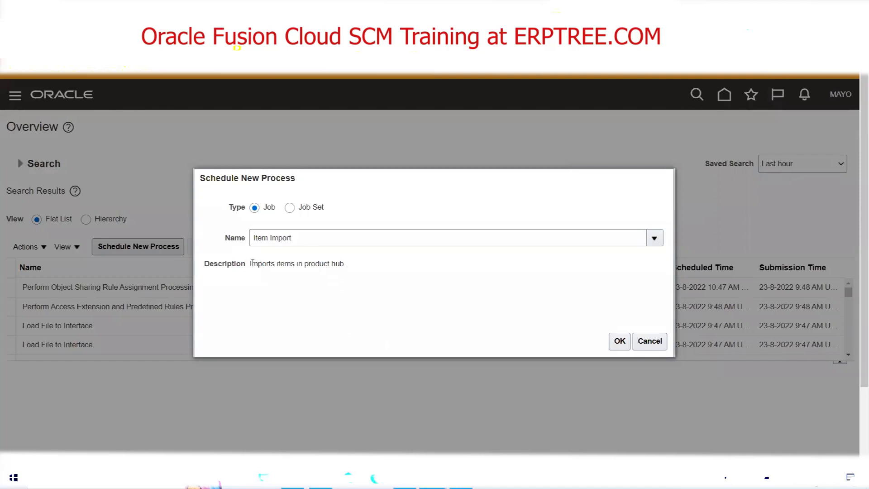
left_click_drag(250, 264, 351, 267)
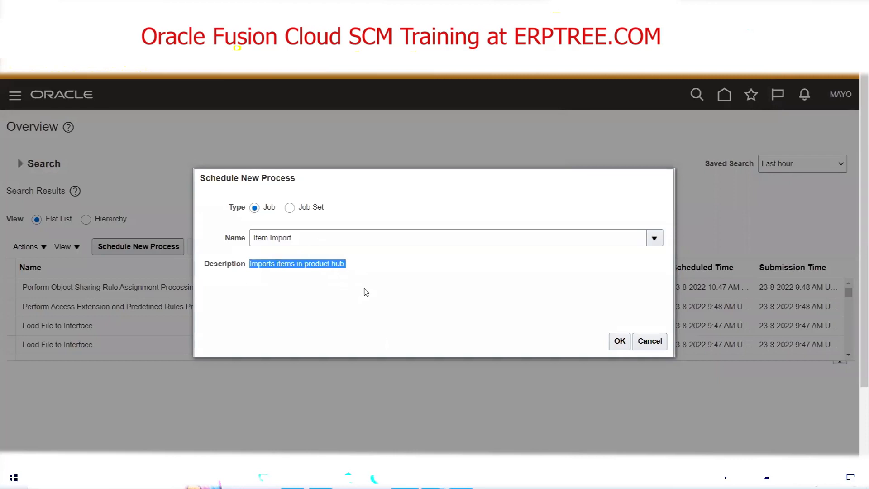
left_click(328, 263)
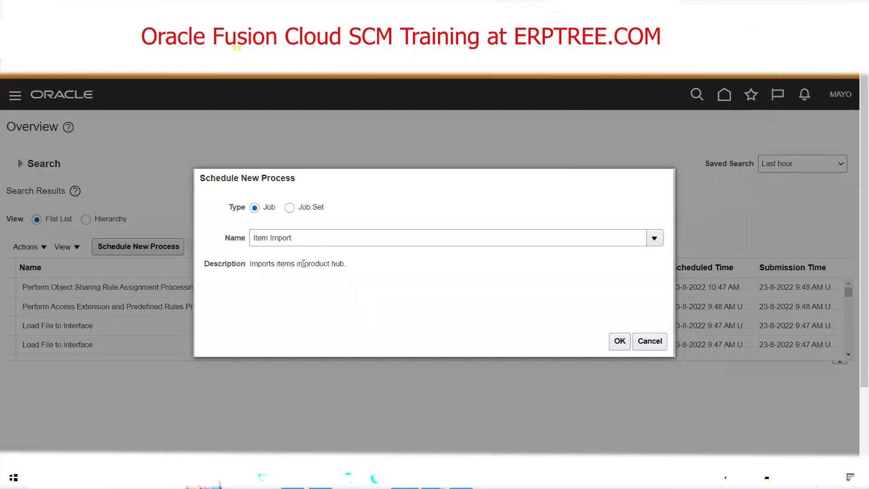
left_click_drag(303, 263, 341, 270)
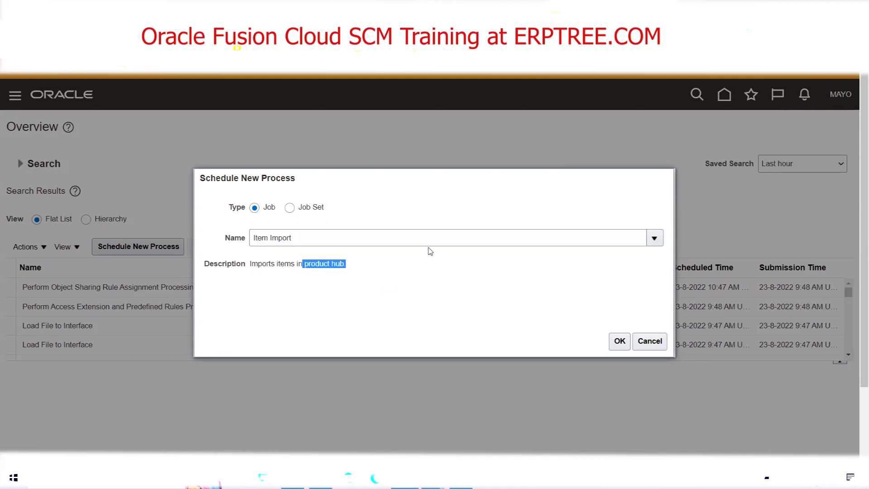
left_click(403, 288)
left_click(619, 338)
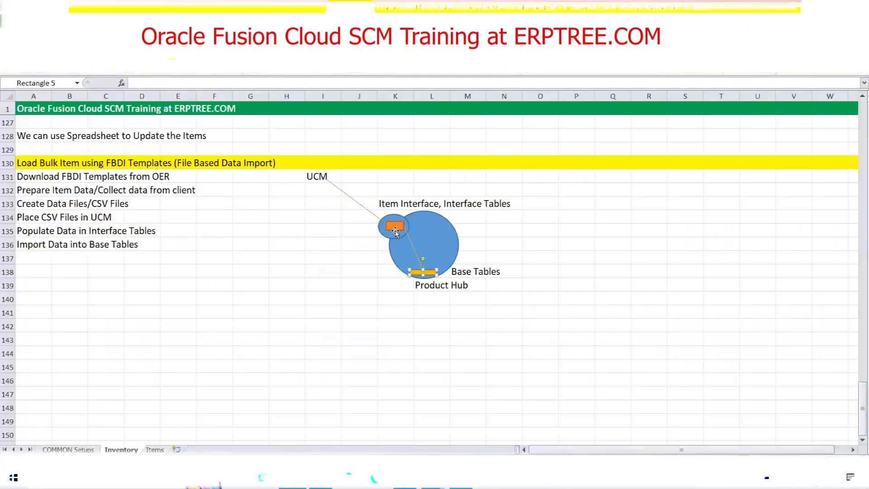
Review the path from the interface tables to the base tables in the Excel class notes' Product Hub diagram.
left_click(394, 228)
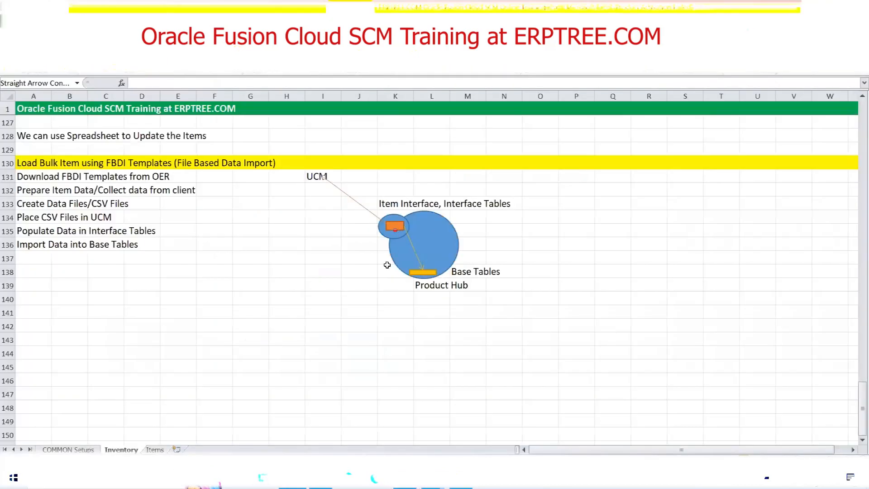
left_click(394, 226)
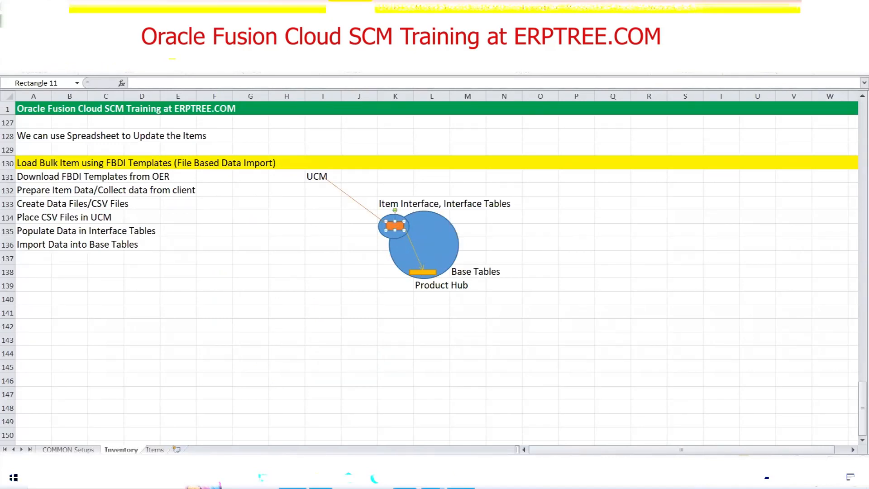
left_click(404, 478)
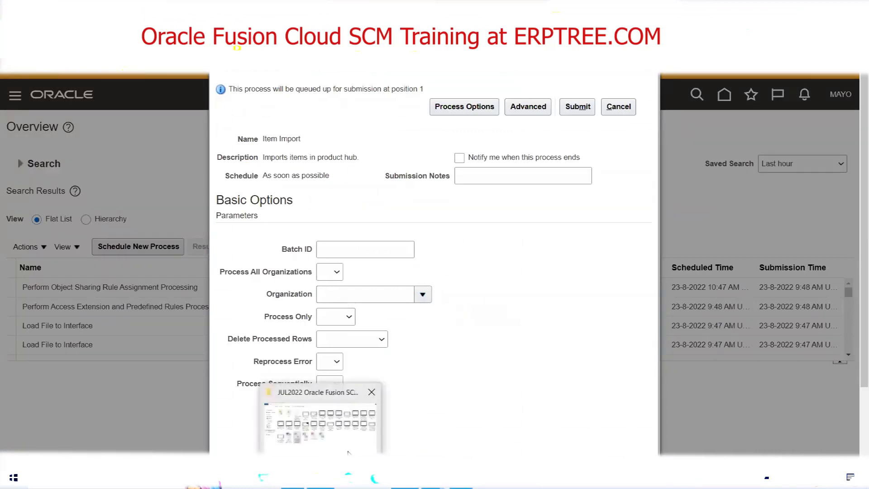
Open EgpSystemItemsInterface.csv from MAYOegpitemsimport.zip in the MAYOCLINICS desktop folder and check the batch ID columns.
key("super+d")
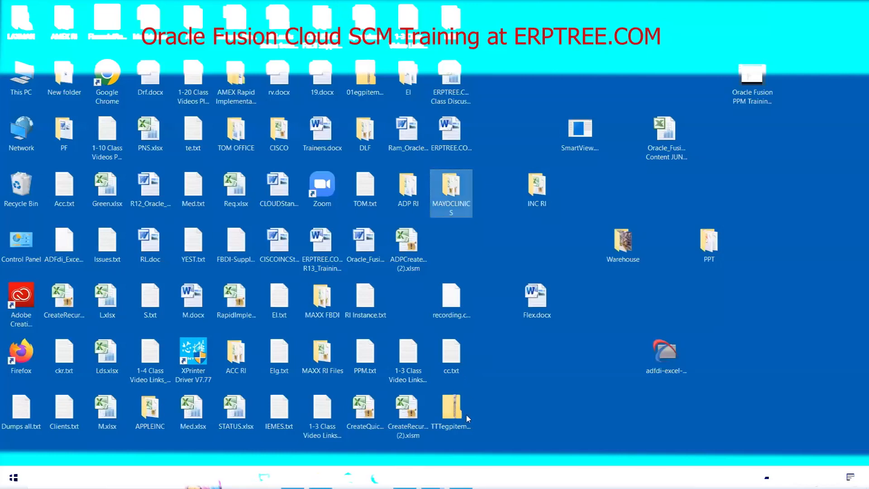
double_click(455, 194)
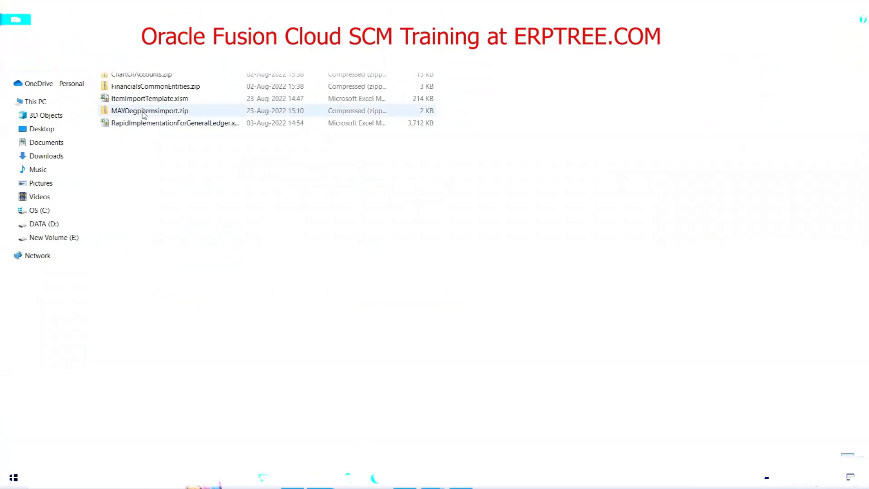
double_click(143, 113)
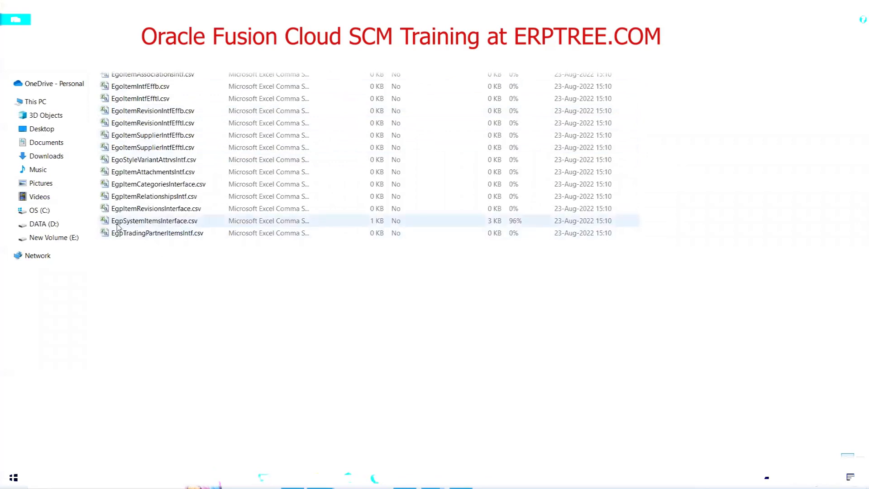
left_click(167, 223)
double_click(166, 223)
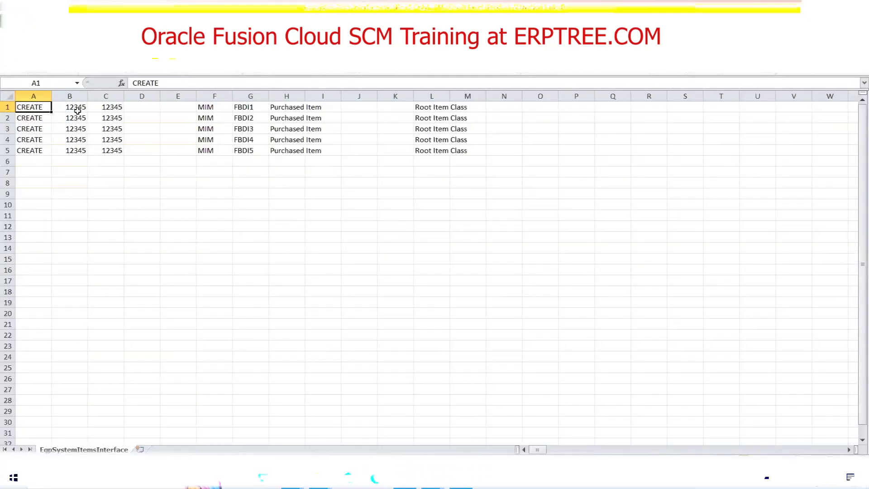
left_click(81, 108)
left_click(107, 109)
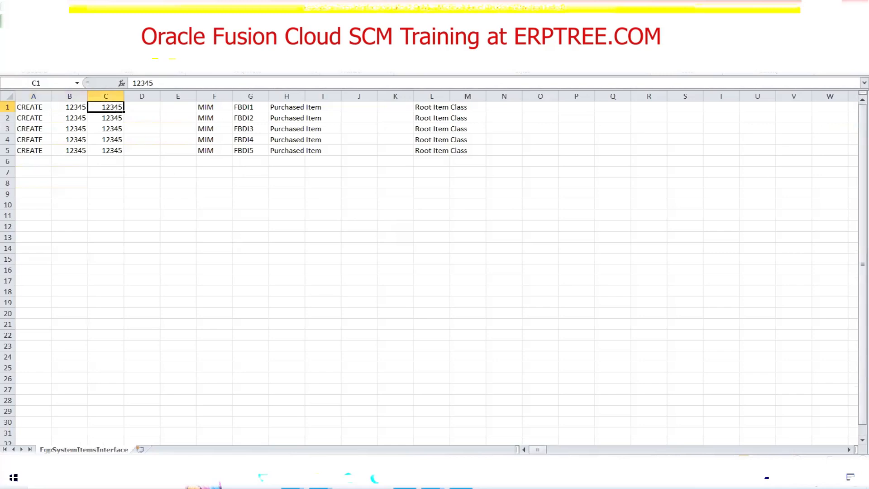
left_click(857, 3)
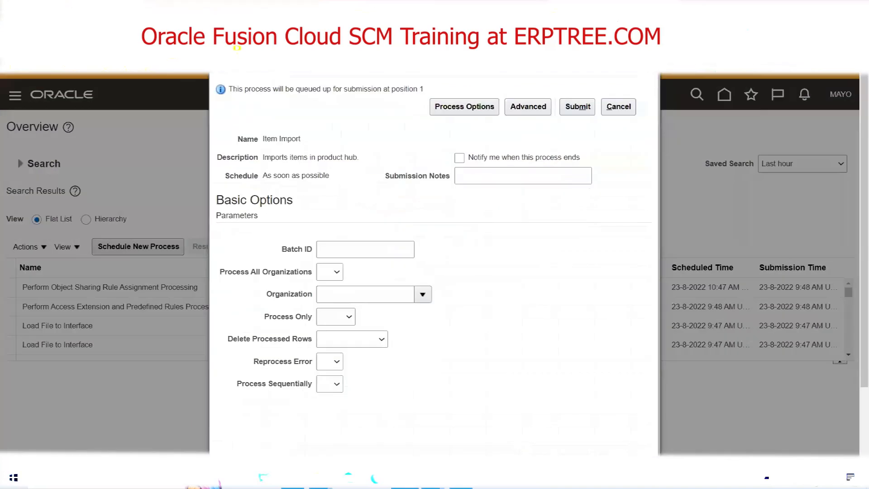
Set the Item Import job's Batch ID to 12345 and submit the process.
left_click(363, 252)
type("12345")
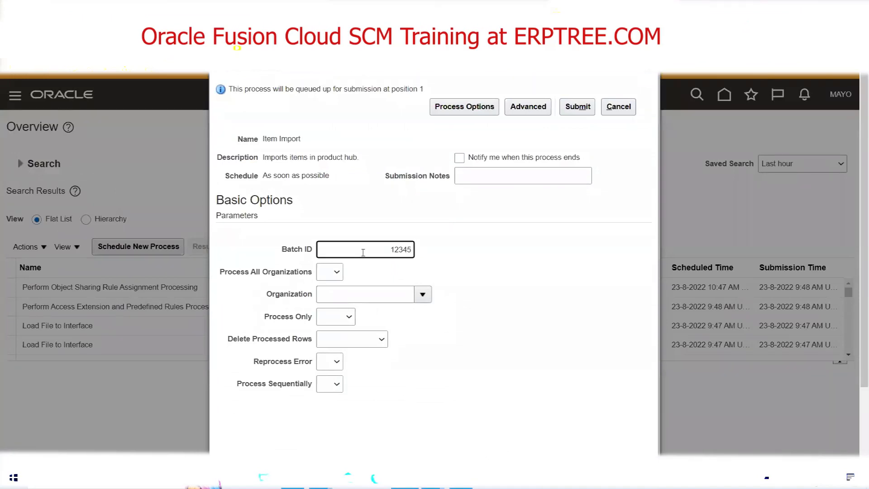
left_click(526, 265)
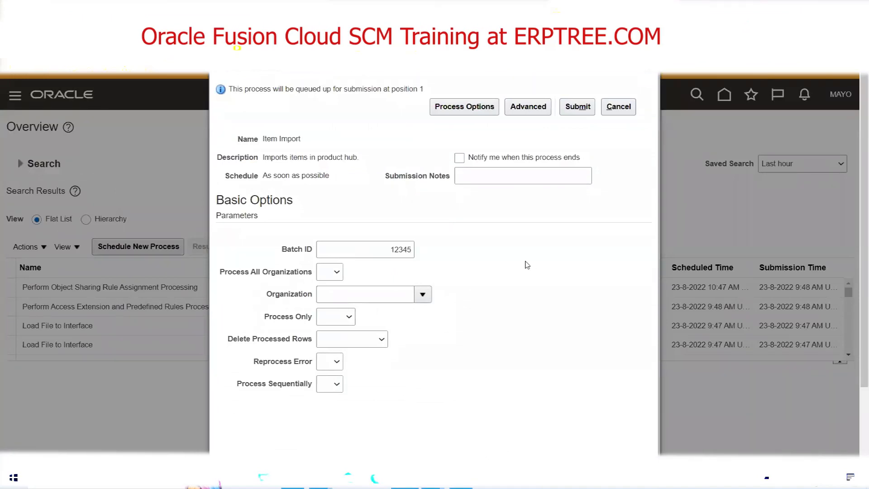
left_click(365, 293)
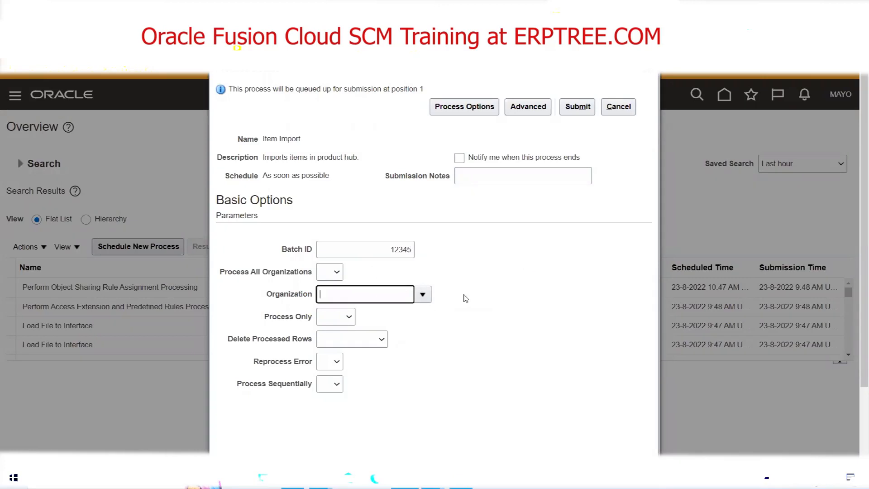
left_click(578, 107)
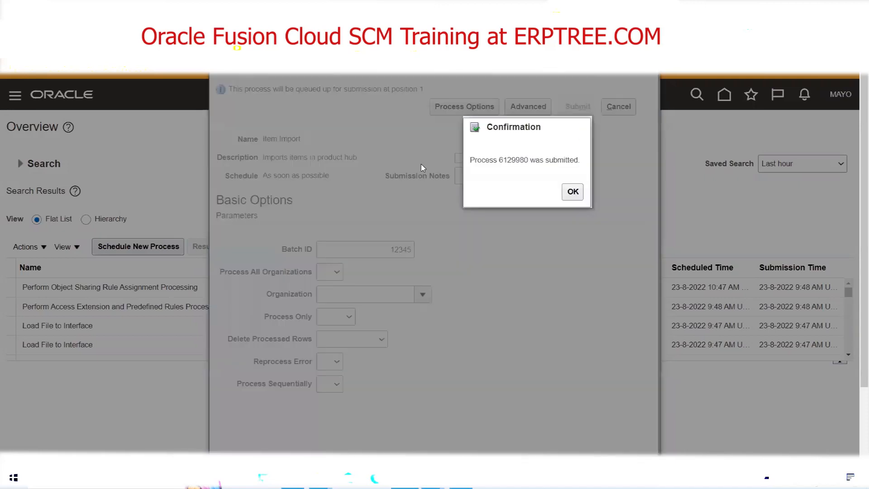
left_click(572, 190)
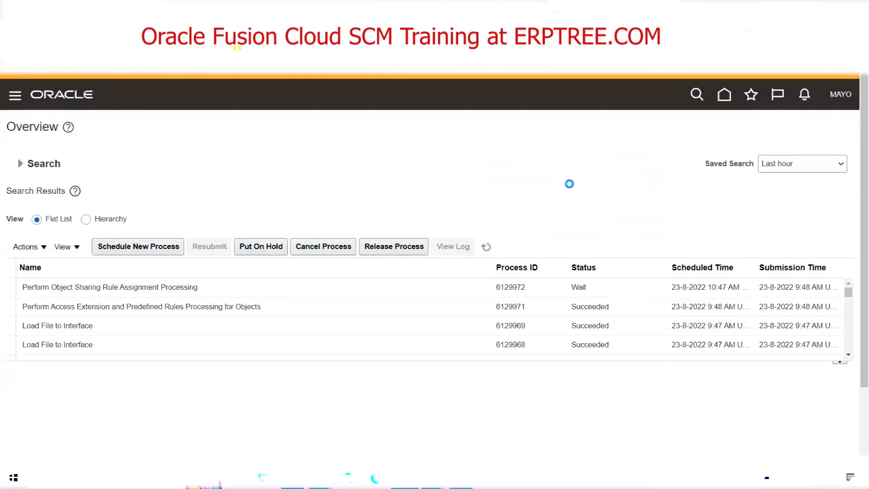
Monitor the submitted Item Import job by refreshing the scheduled processes list until its child and follow-up processes finish.
left_click(487, 247)
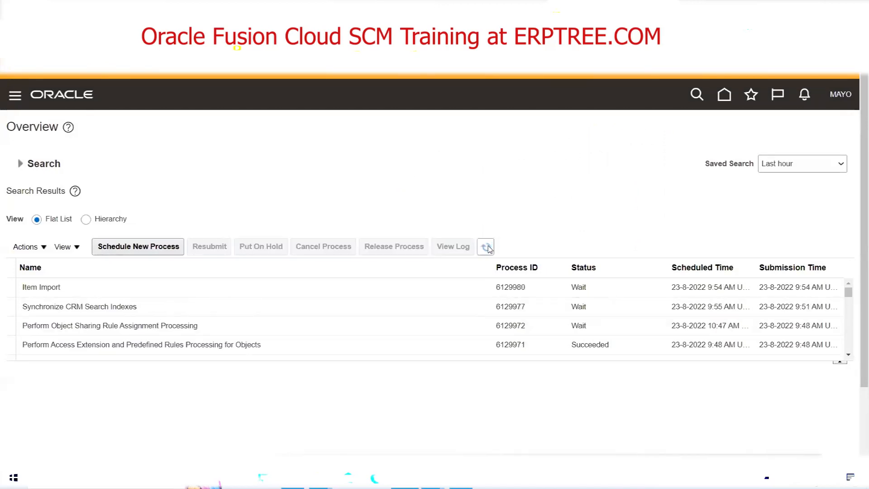
left_click(487, 247)
left_click(487, 248)
left_click(487, 250)
left_click(488, 250)
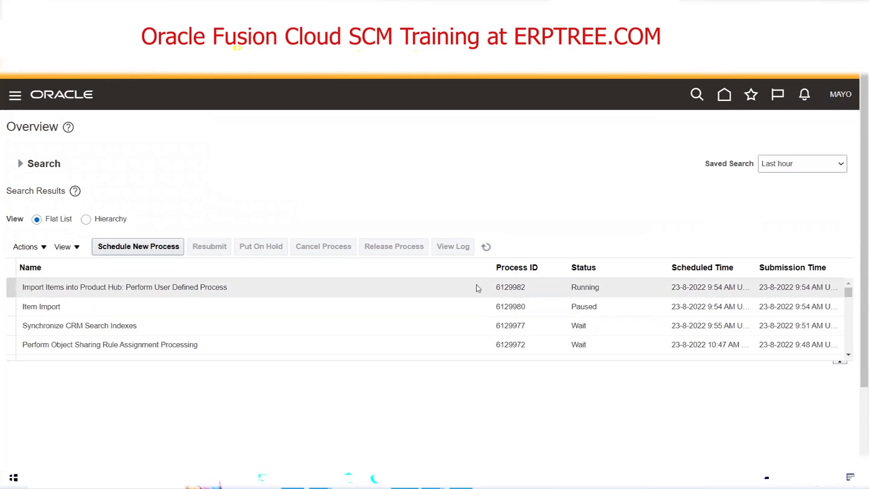
left_click(485, 246)
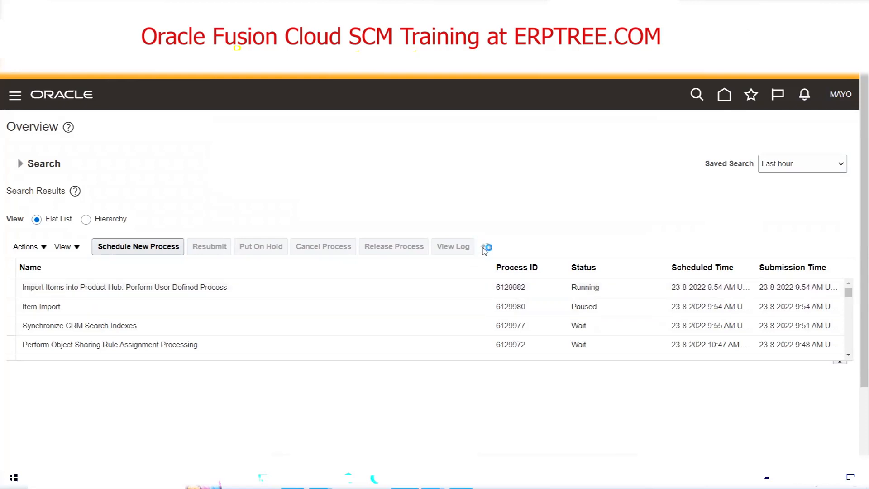
left_click(483, 247)
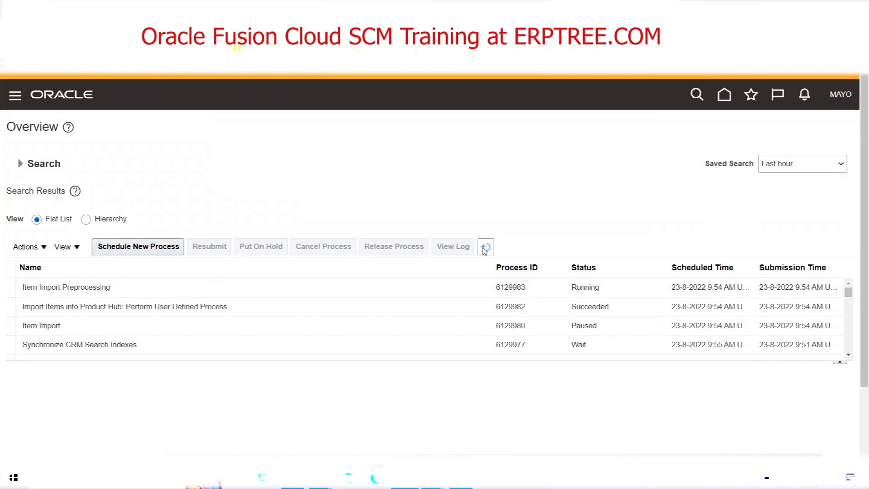
left_click(484, 249)
left_click(485, 249)
left_click(485, 251)
left_click(484, 251)
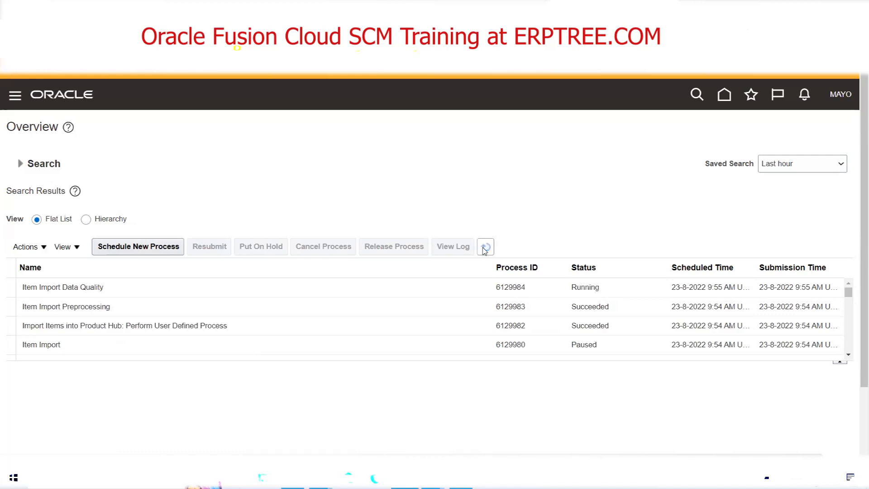
left_click(485, 251)
left_click(484, 251)
left_click(486, 247)
left_click(486, 248)
left_click(487, 248)
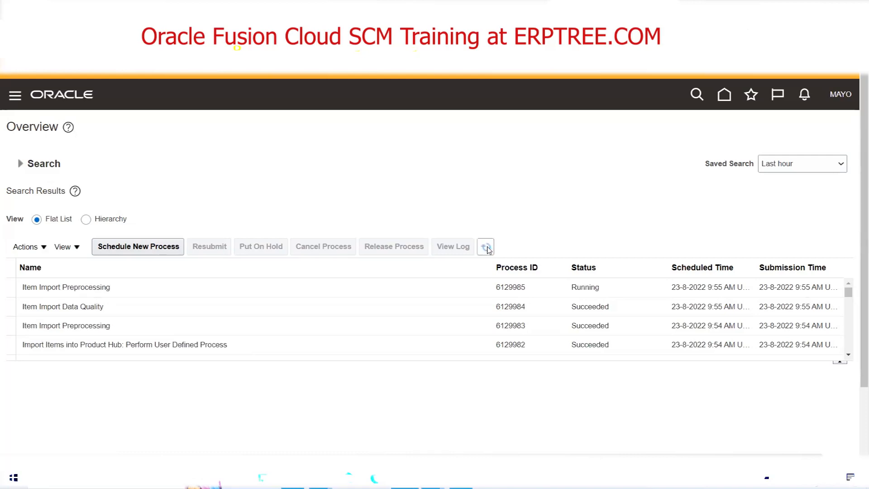
left_click(487, 248)
left_click(488, 248)
left_click(487, 248)
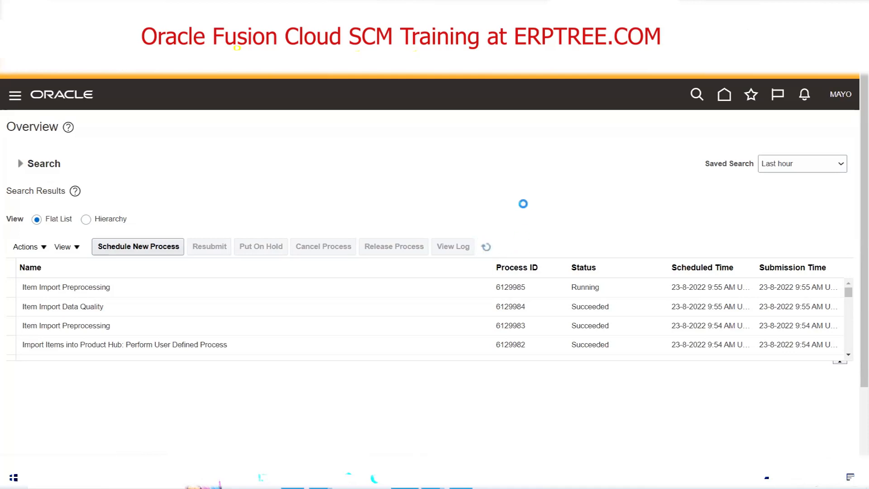
left_click(485, 248)
left_click(486, 249)
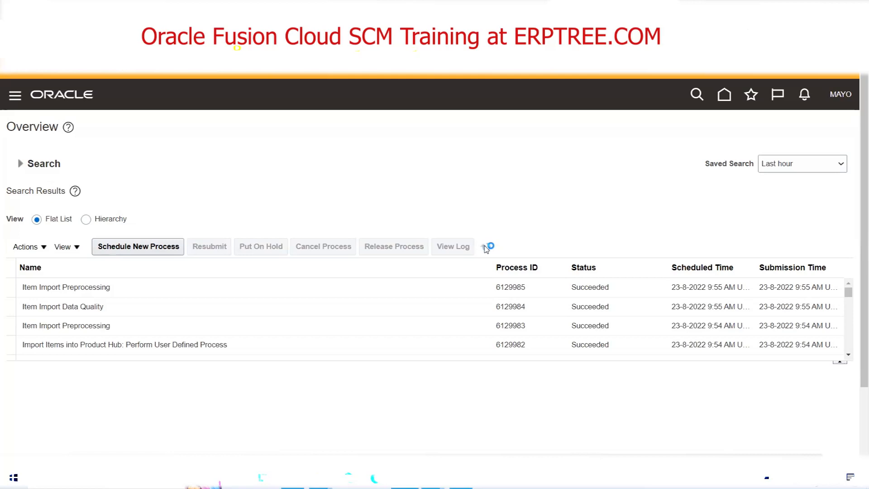
left_click(486, 248)
left_click(486, 250)
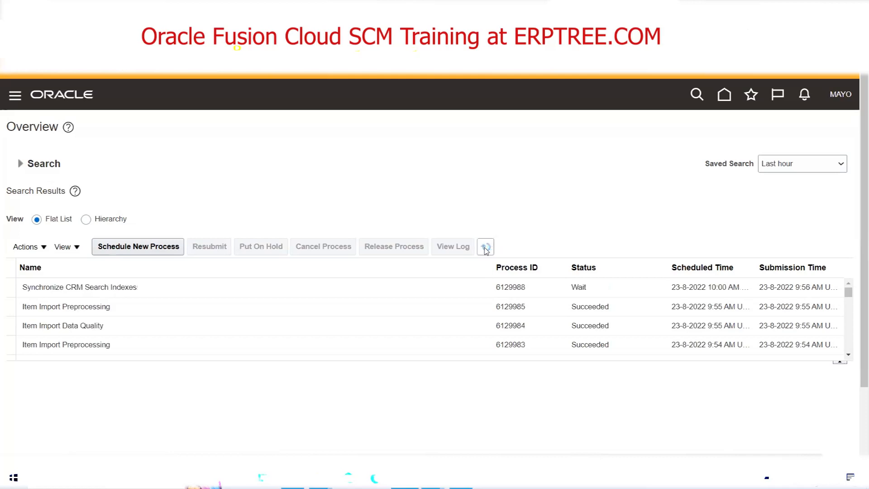
left_click(486, 248)
left_click(486, 248)
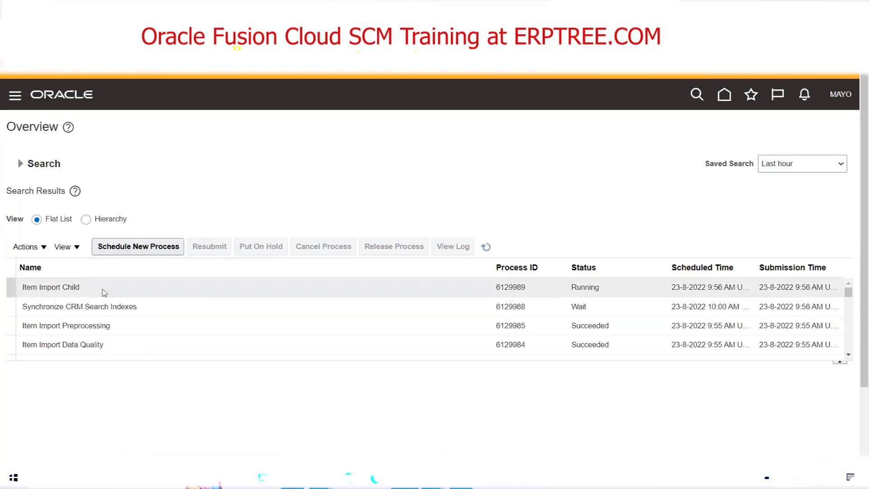
left_click(486, 247)
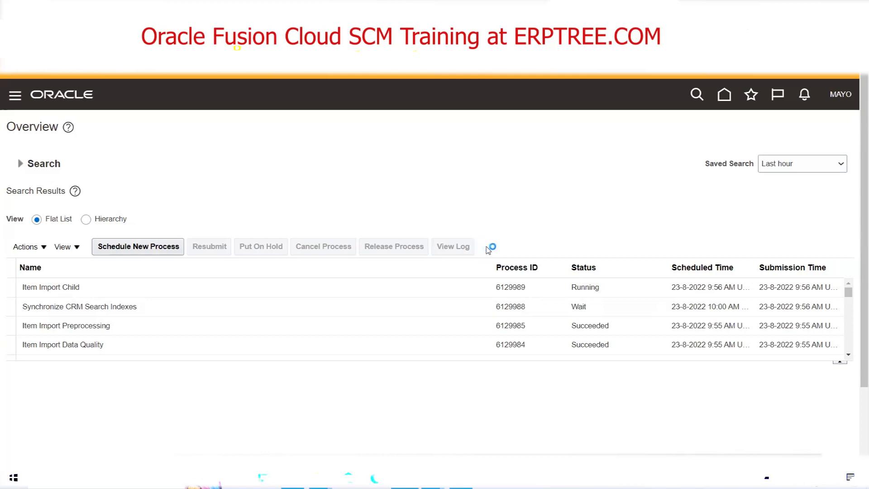
left_click(486, 248)
left_click(486, 249)
left_click(489, 247)
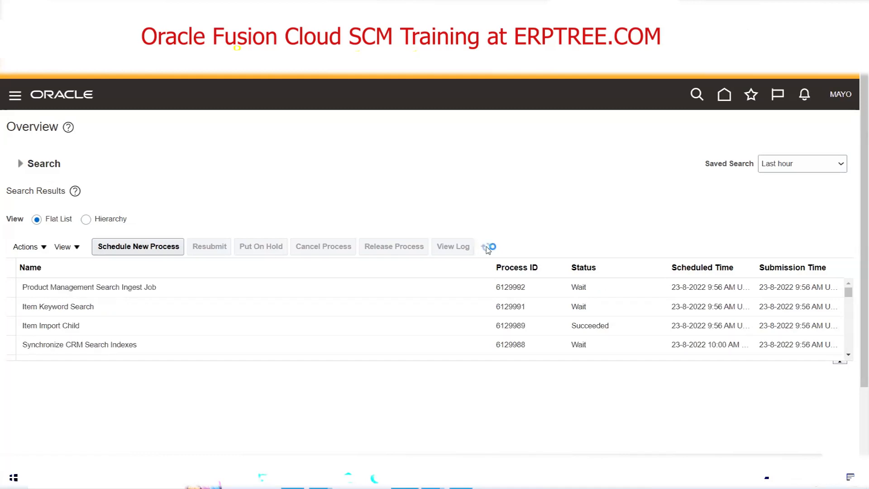
left_click(489, 247)
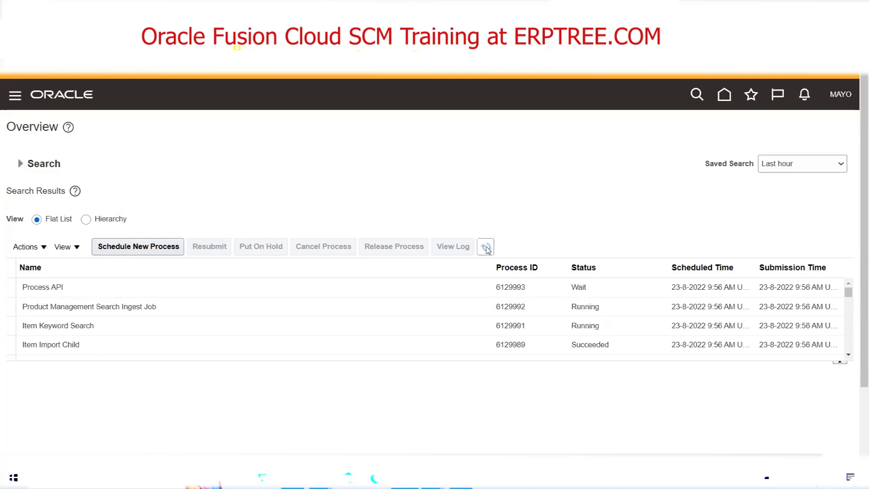
left_click(486, 248)
left_click(487, 248)
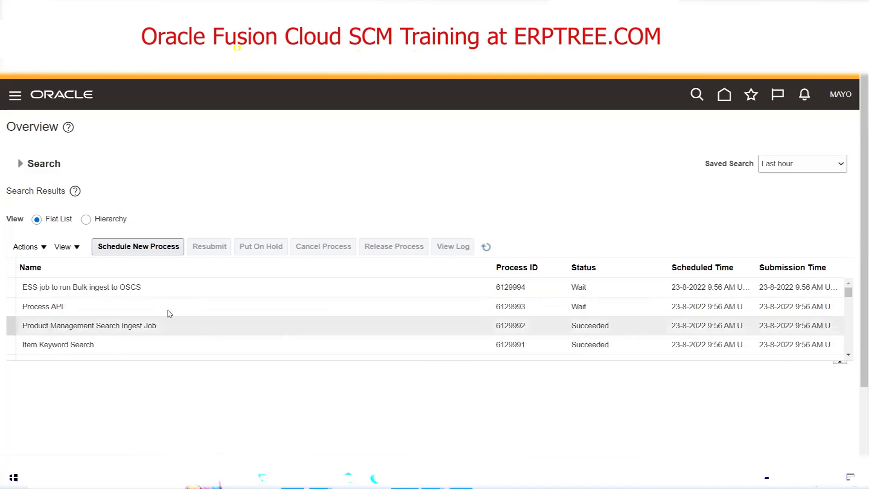
left_click(188, 291)
left_click(486, 248)
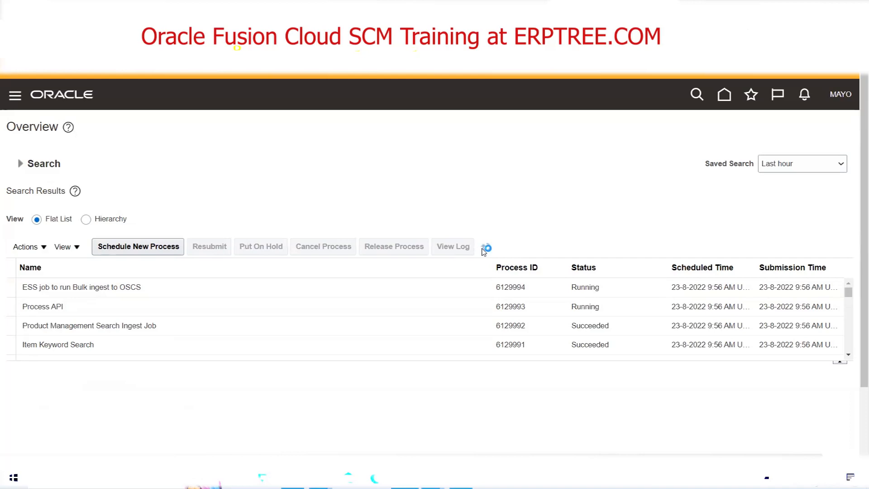
left_click(483, 251)
left_click(483, 251)
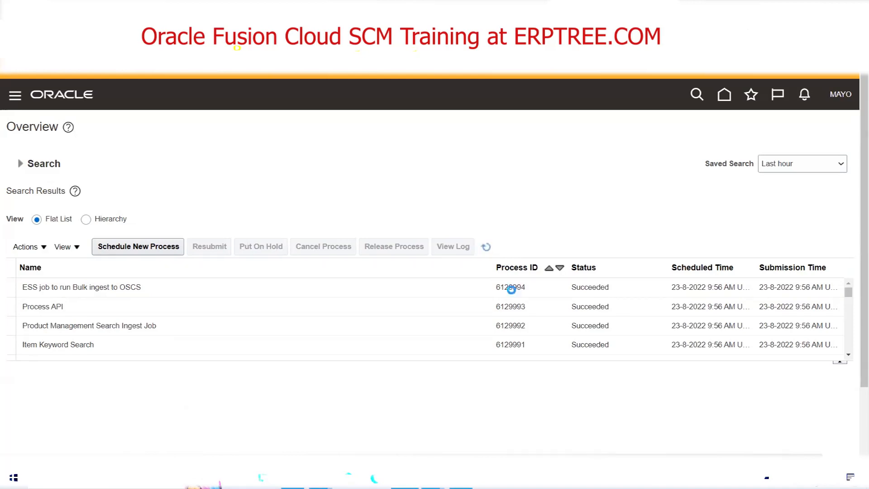
Check the process details of Item Import Child and the parent Item Import job, and refresh the process list.
left_click(849, 355)
left_click(848, 357)
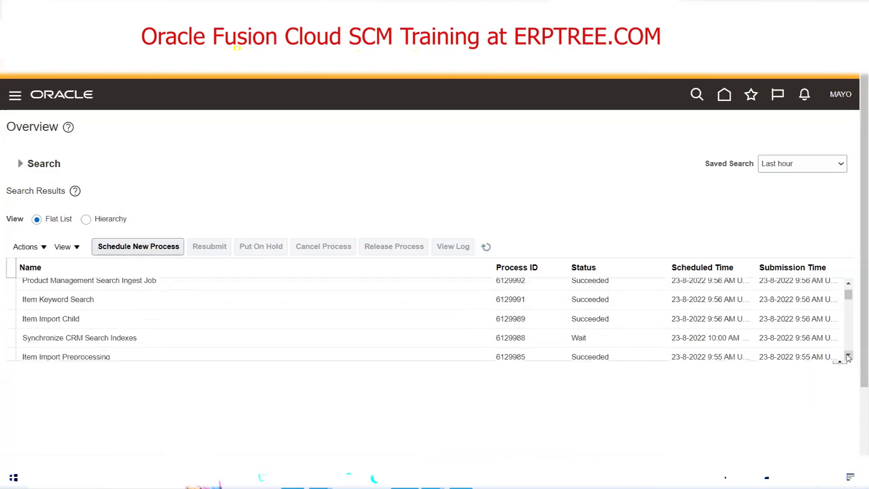
left_click(848, 357)
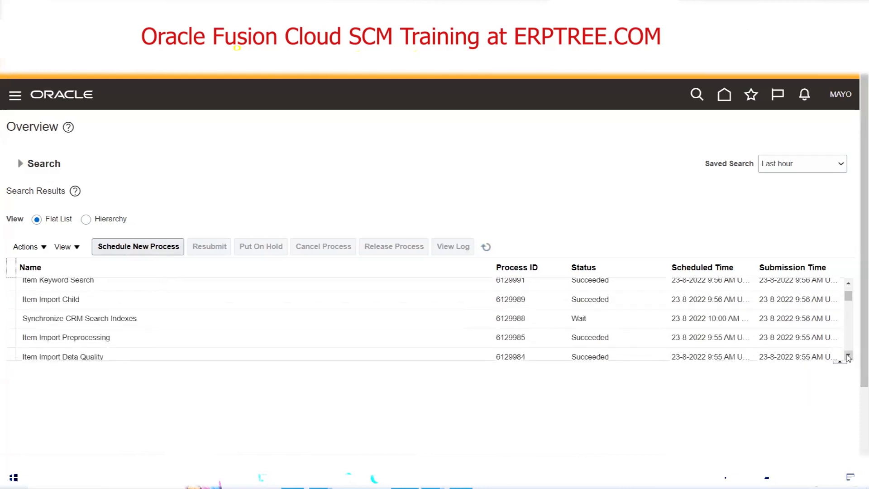
left_click(104, 299)
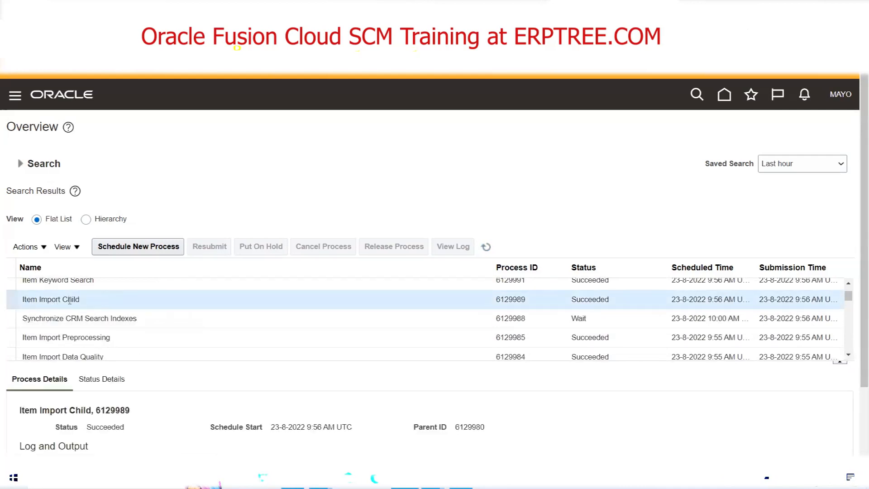
left_click(848, 356)
left_click(848, 355)
left_click(848, 355)
left_click(847, 355)
left_click(848, 355)
left_click(847, 355)
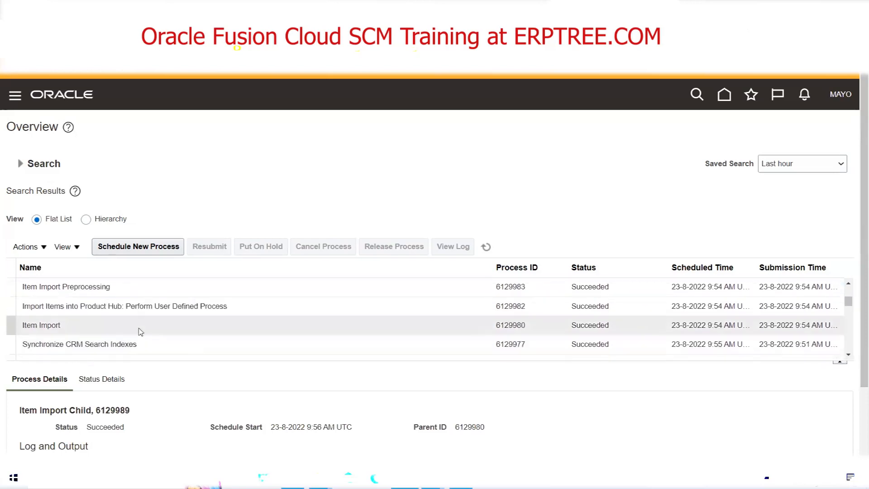
left_click(53, 325)
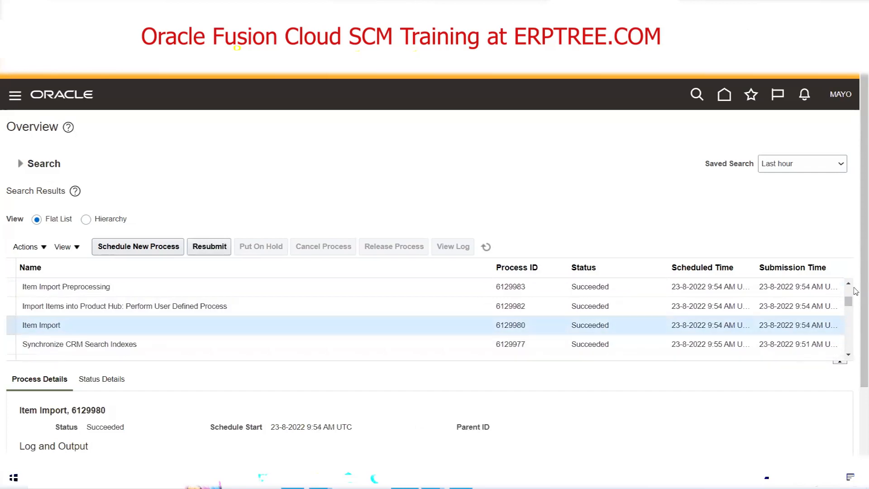
left_click(847, 284)
left_click(847, 284)
left_click(847, 284)
left_click(847, 285)
left_click(847, 284)
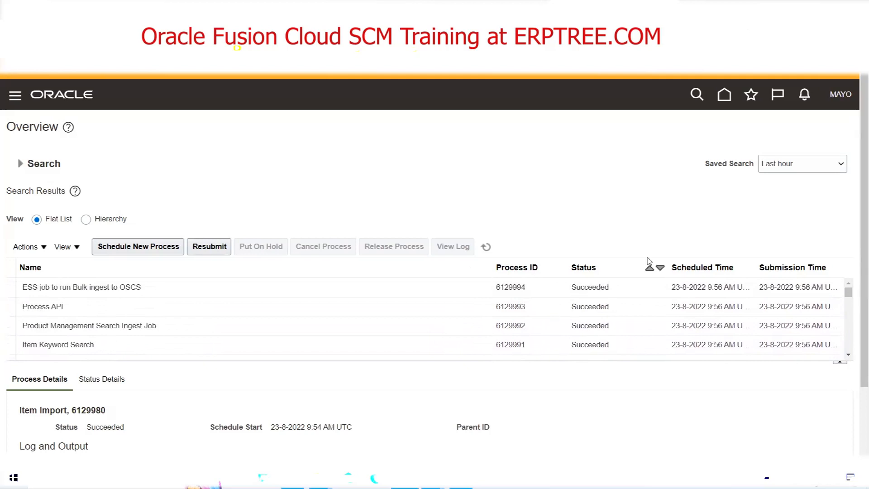
left_click(486, 247)
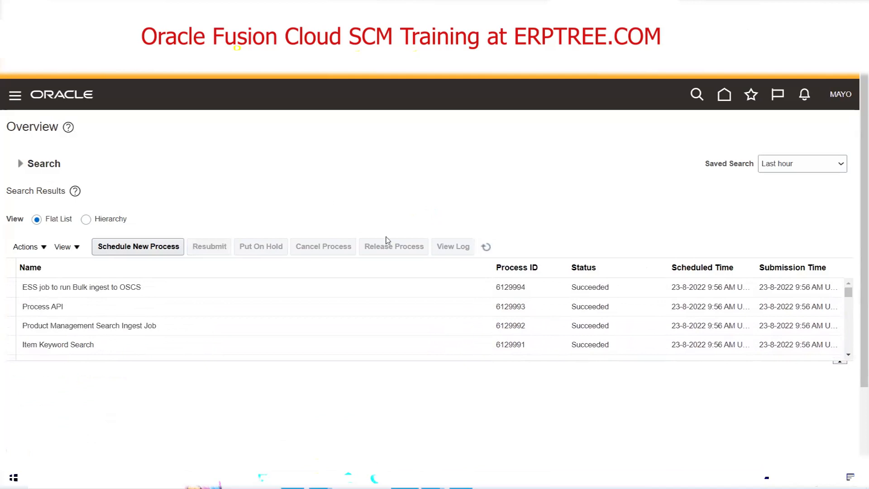
left_click(486, 247)
Open Manage Items in Product Information Management and search for items whose description starts with FBDI.
left_click(15, 95)
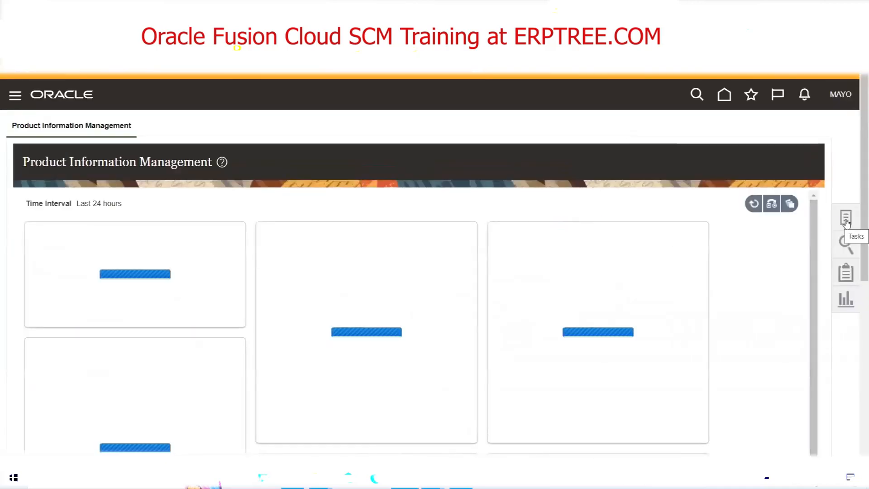
left_click(846, 219)
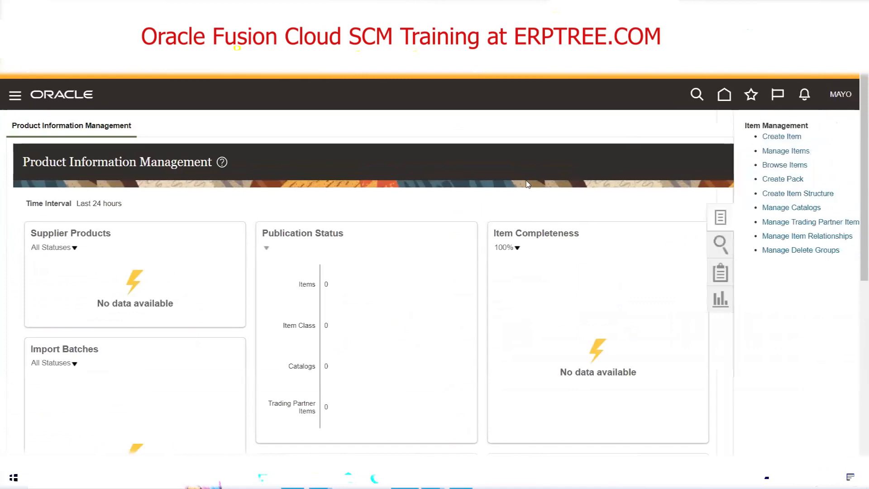
left_click(767, 151)
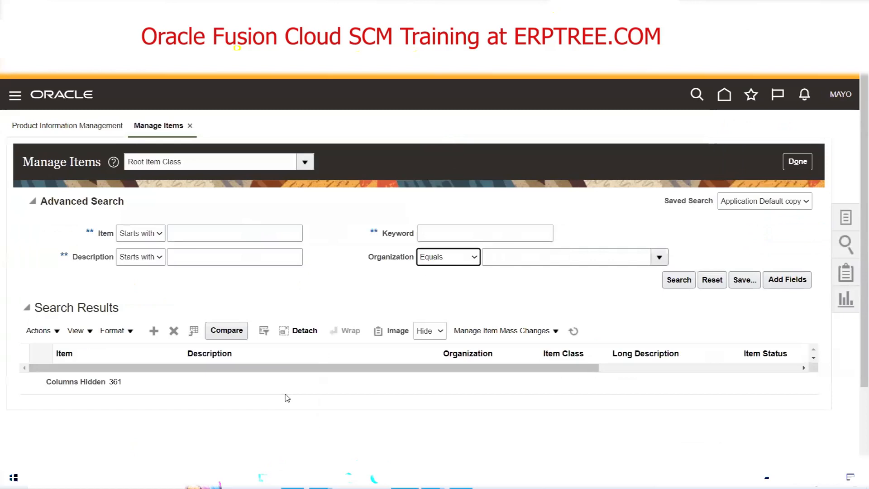
left_click(229, 261)
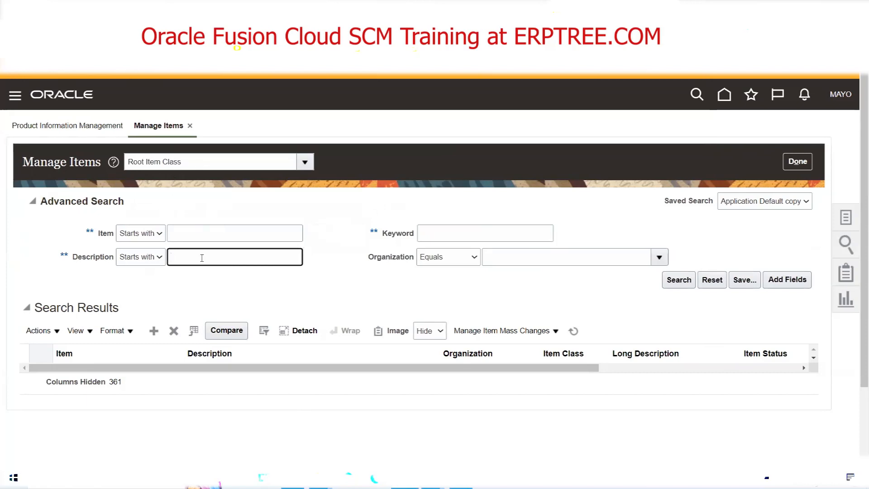
type("FBDI")
left_click(678, 280)
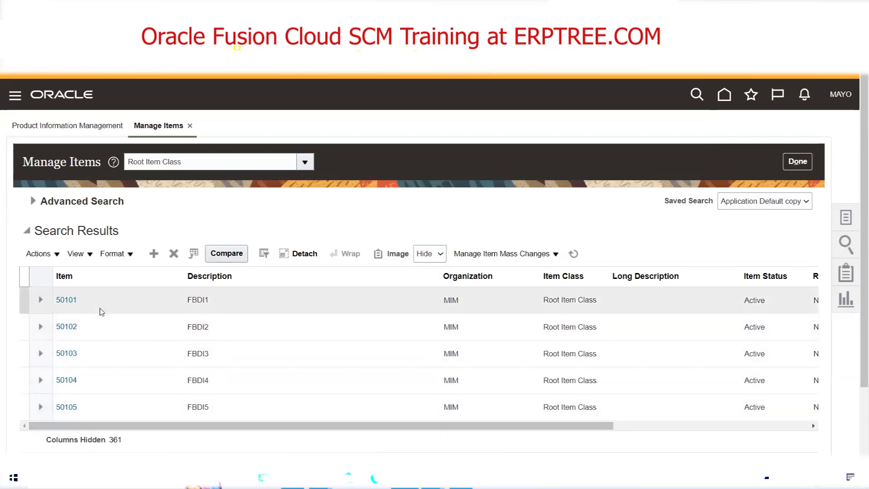
Open item 50101, review its overview and organization associations, and return to the item search results.
left_click(67, 301)
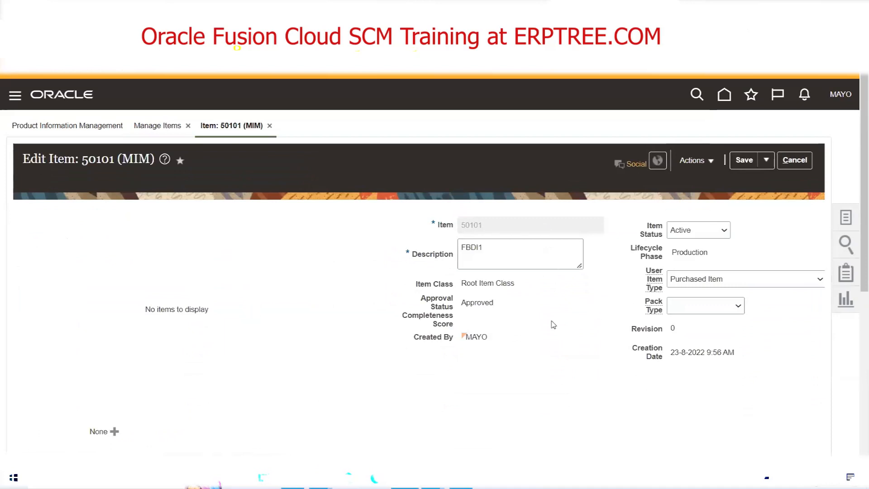
scroll(550, 324, "down", 6)
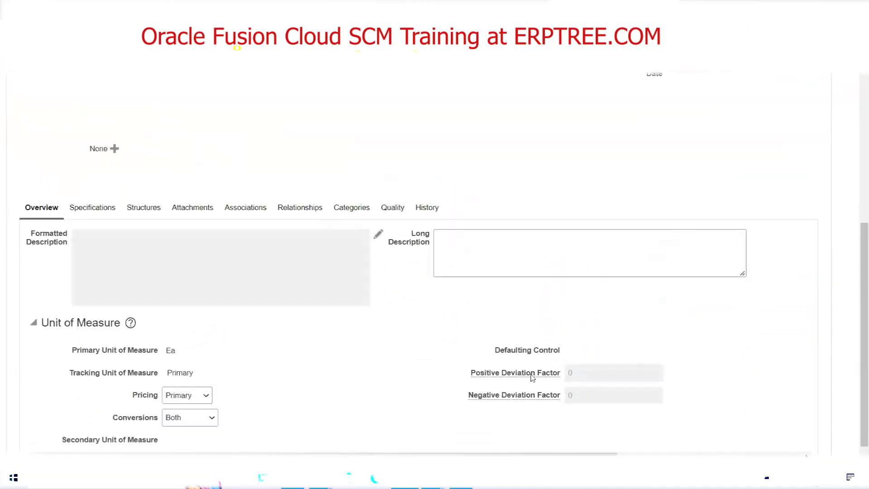
left_click(233, 208)
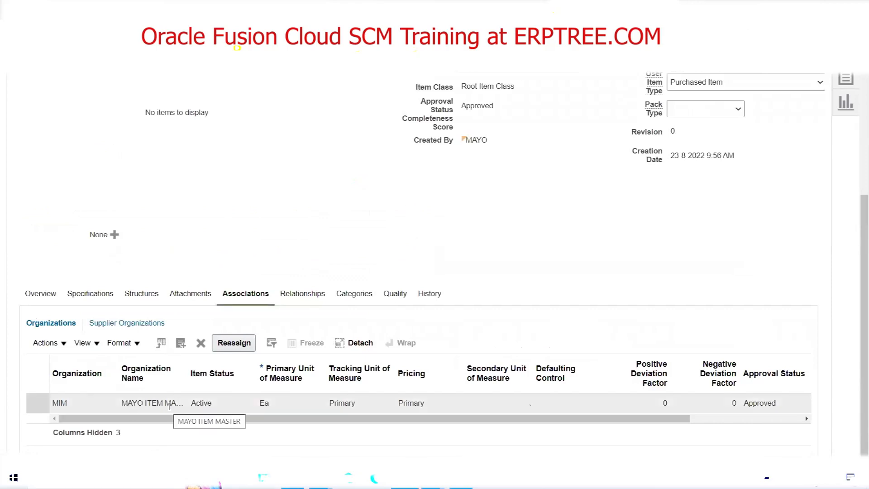
scroll(531, 267, "up", 3)
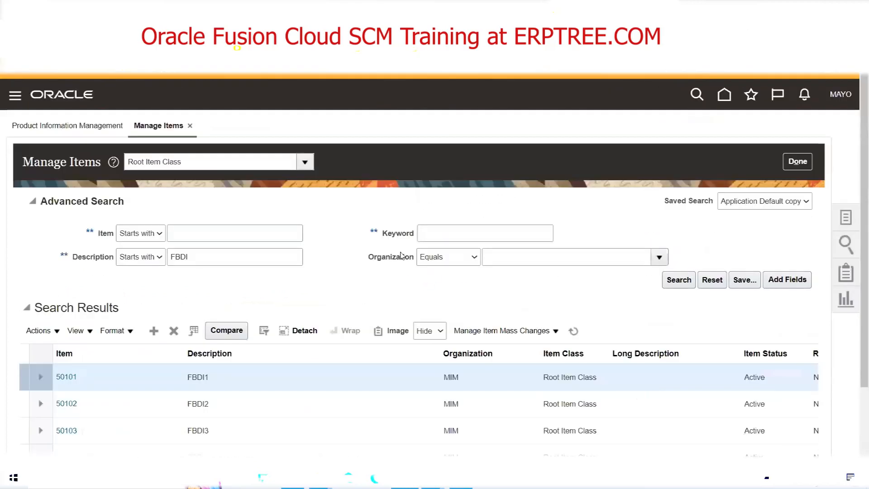
Select all FBDI items in the search results and start the Assign to Organizations mass change.
scroll(208, 304, "down", 2)
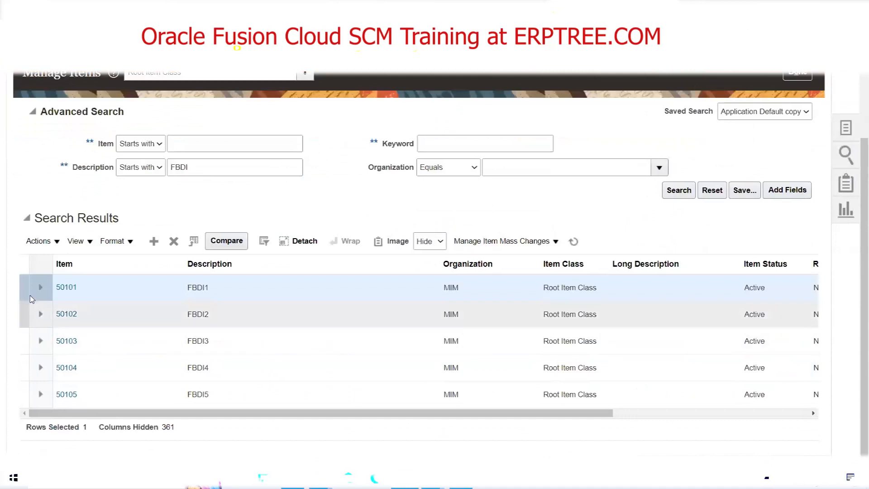
left_click(28, 266)
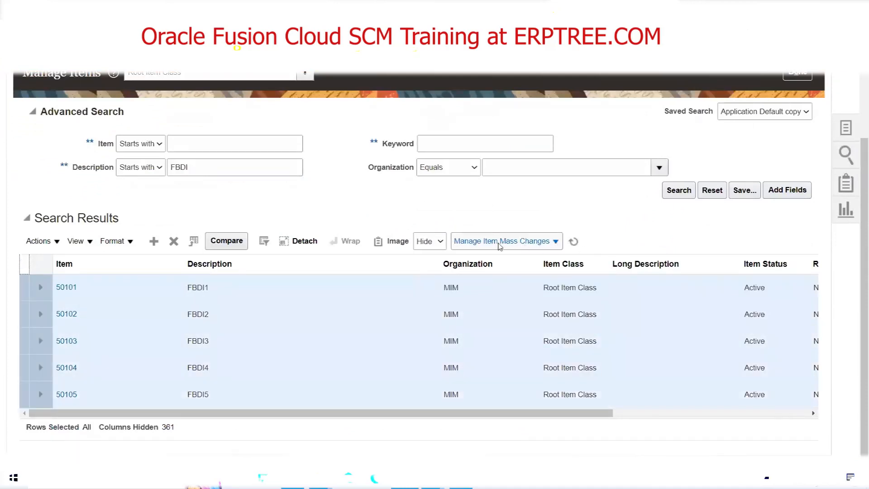
left_click(556, 244)
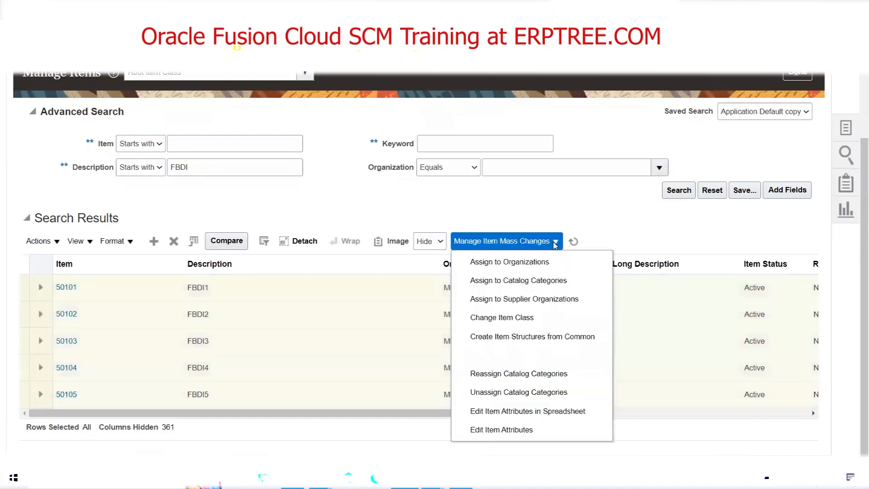
left_click(520, 262)
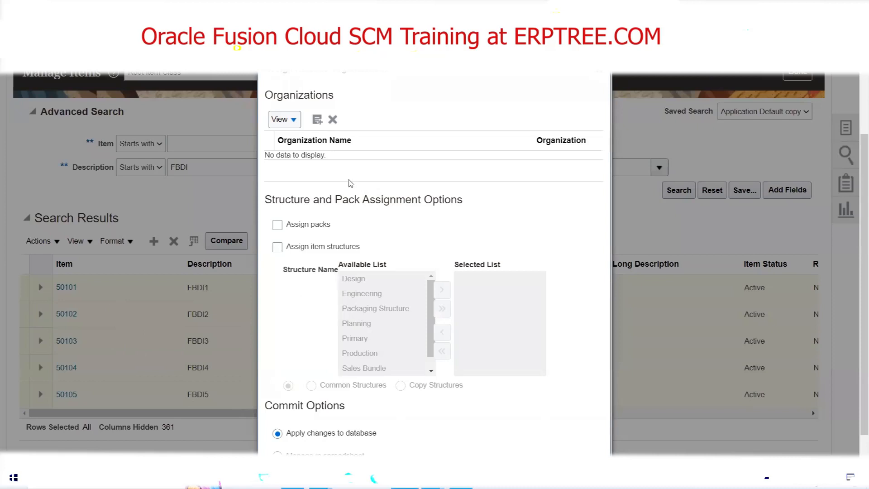
Find organization code MDI and add MAYO Dallas Inventory to the organizations being assigned.
left_click(317, 120)
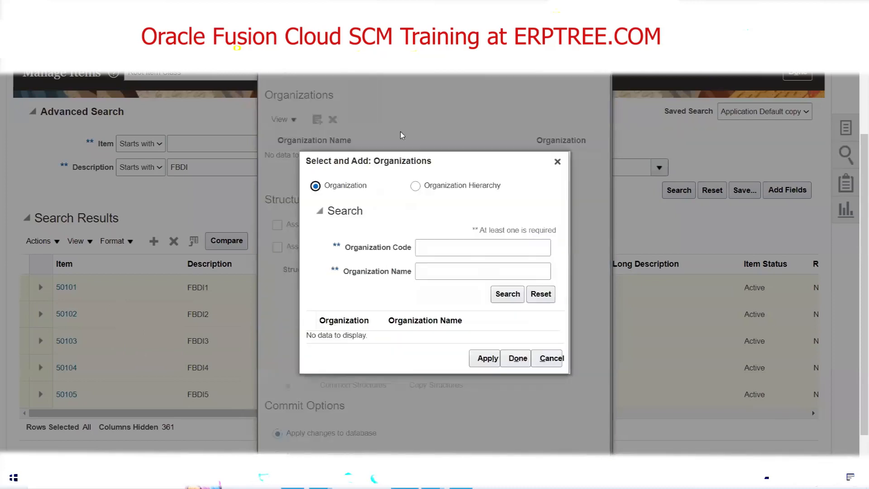
left_click(443, 251)
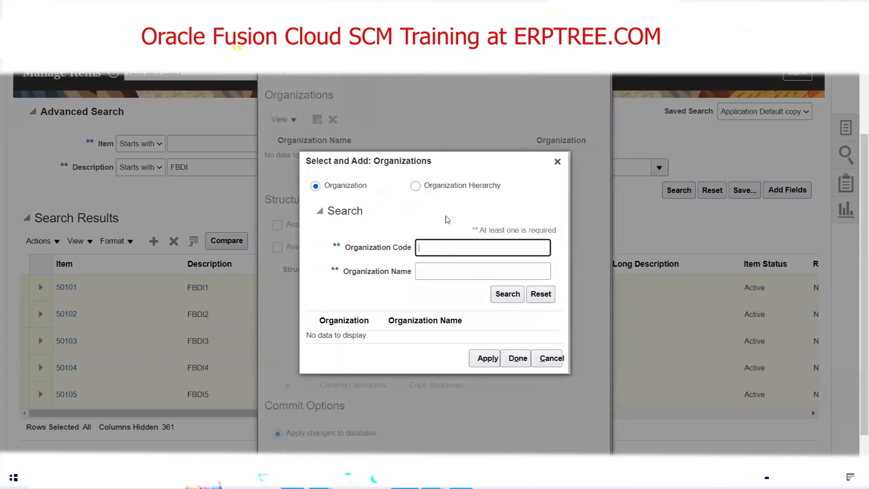
type("MDI")
left_click(509, 292)
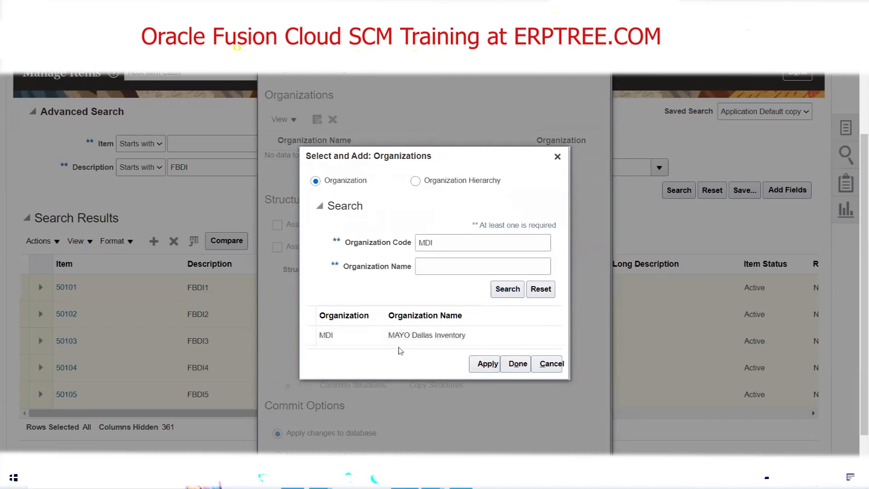
left_click(339, 337)
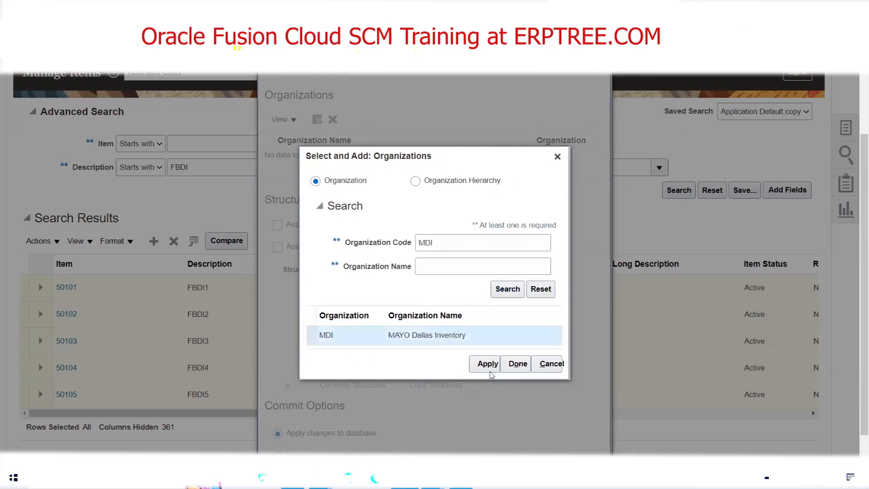
left_click(484, 364)
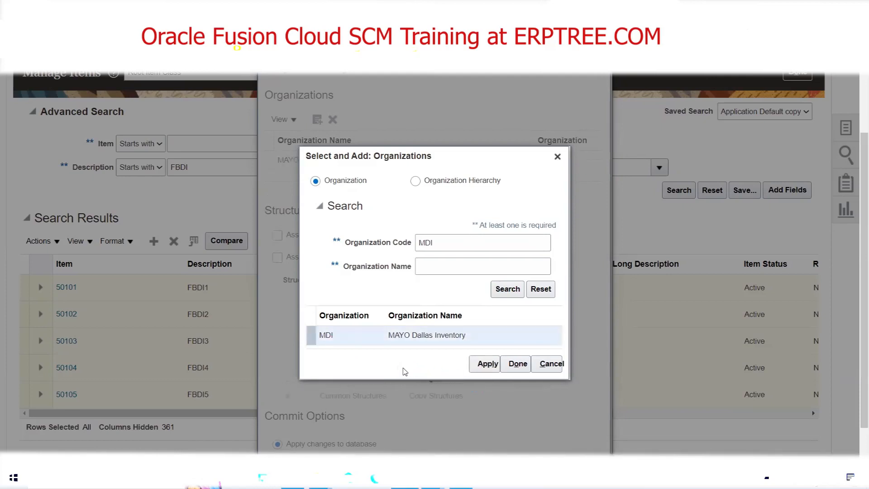
left_click(516, 370)
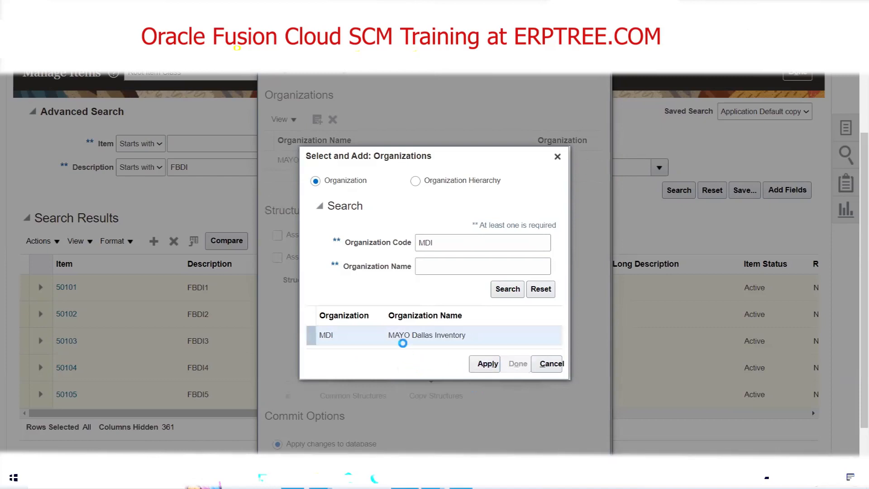
Confirm the assignment with changes applied to the database and submit the mass change batch with its default process details.
scroll(483, 255, "down", 4)
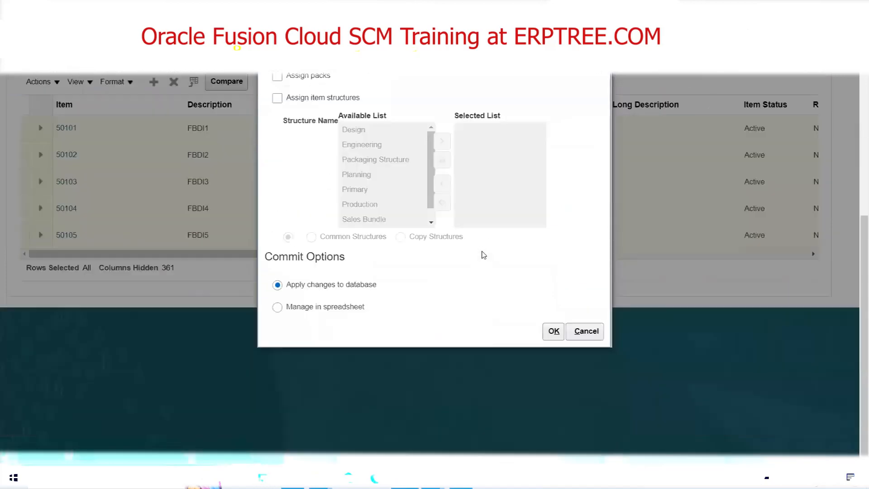
left_click(553, 330)
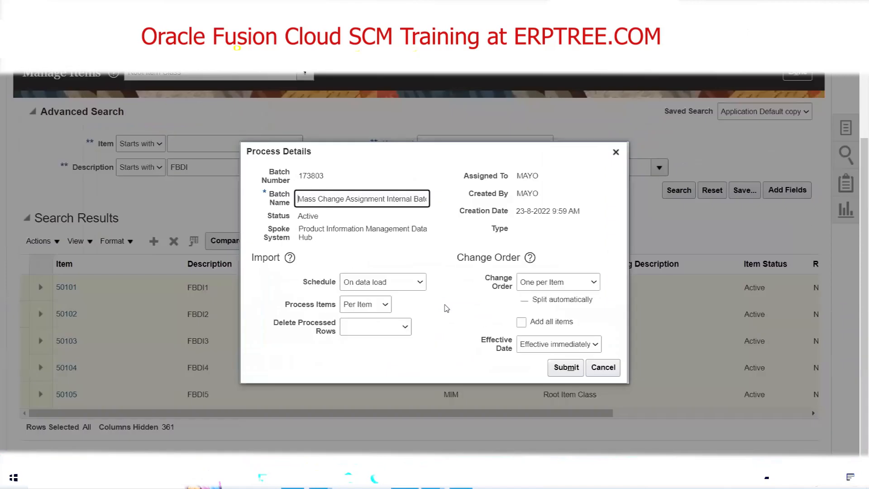
left_click(566, 367)
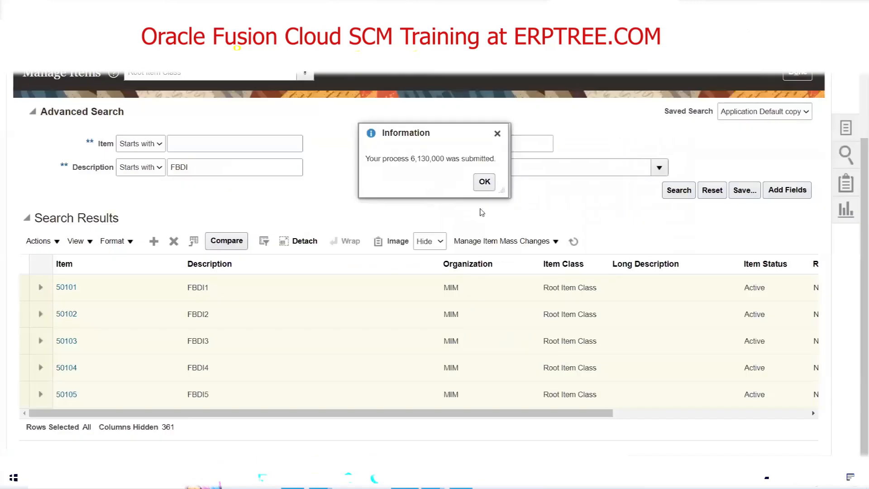
left_click(484, 186)
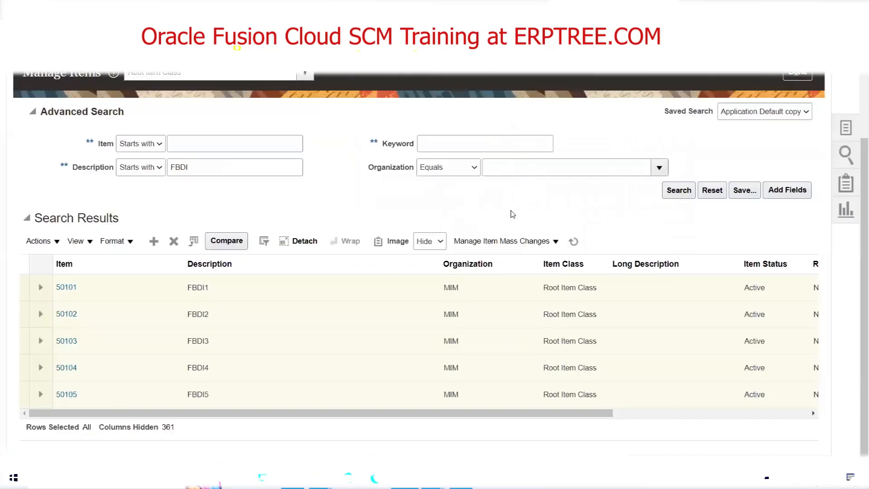
Open the Scheduled Processes overview in a separate browser tab.
left_click(688, 9)
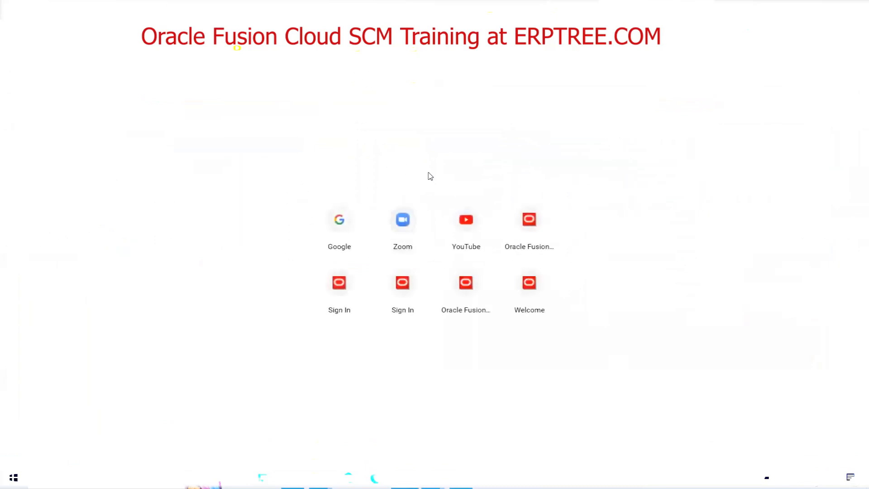
key("Return")
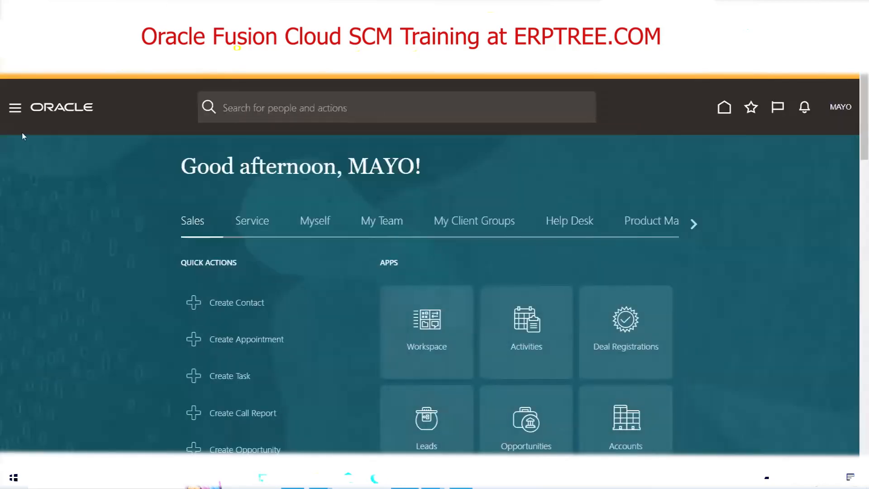
left_click(15, 107)
scroll(281, 216, "down", 2)
scroll(281, 216, "down", 8)
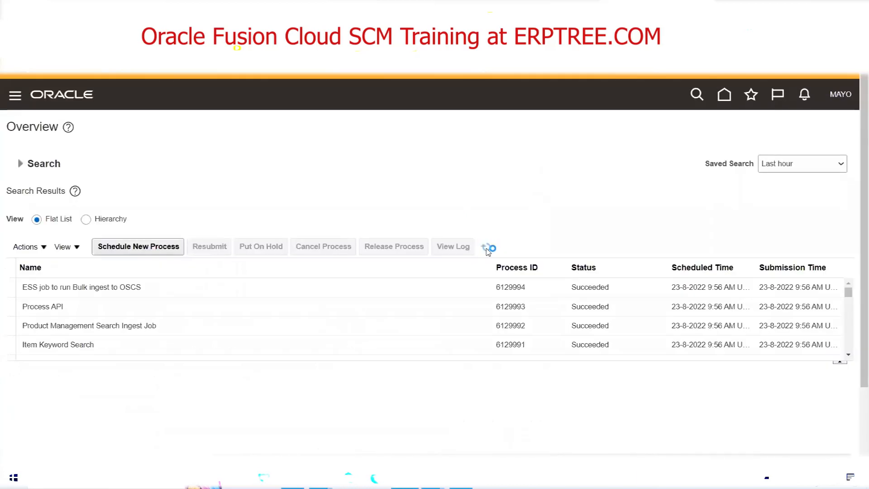
Monitor the mass change's Item Import processes by refreshing the scheduled processes list and checking the statuses of its child jobs.
left_click(488, 249)
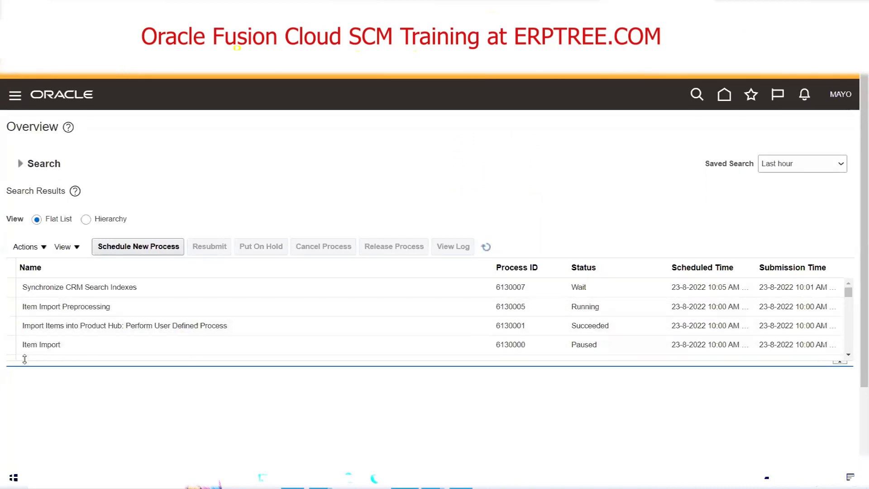
left_click(485, 247)
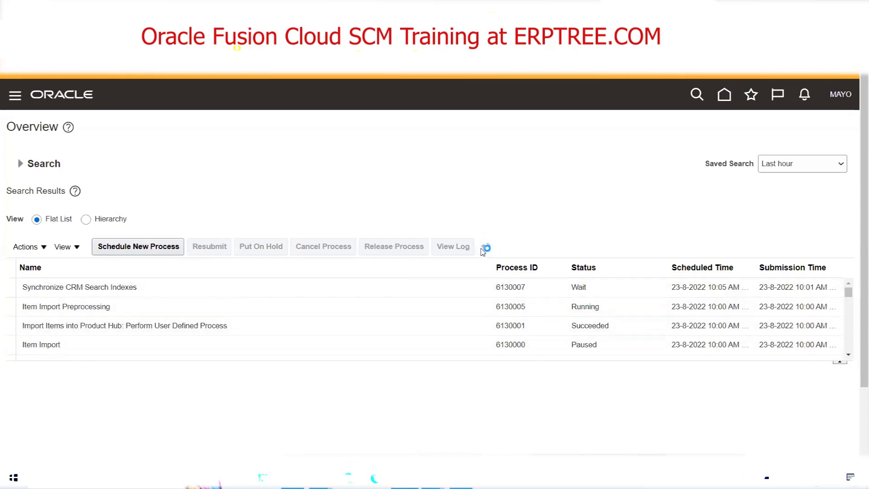
left_click(483, 249)
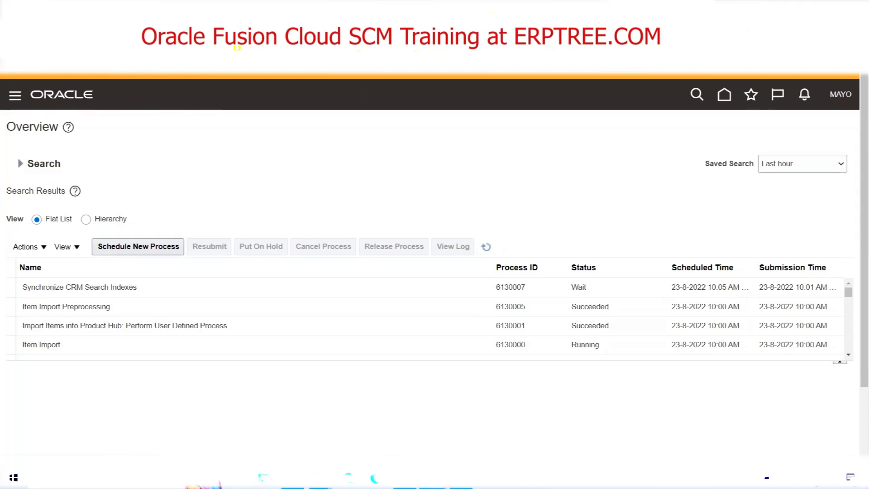
left_click(486, 247)
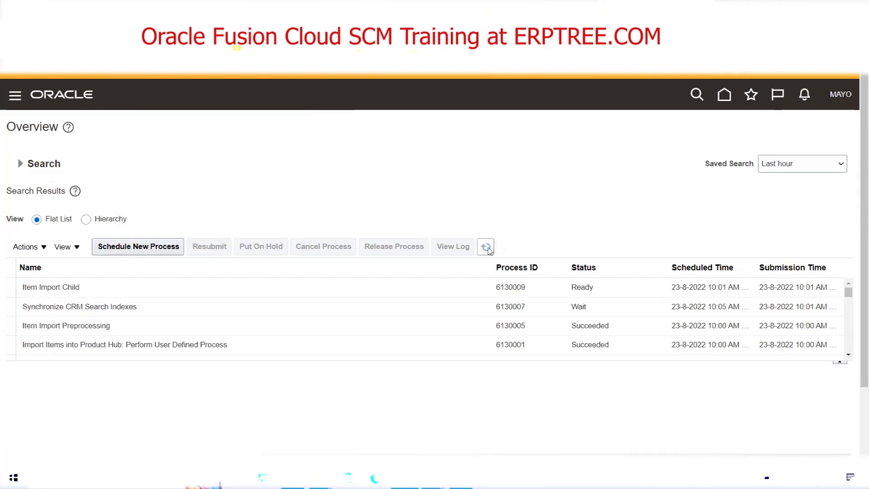
left_click(488, 249)
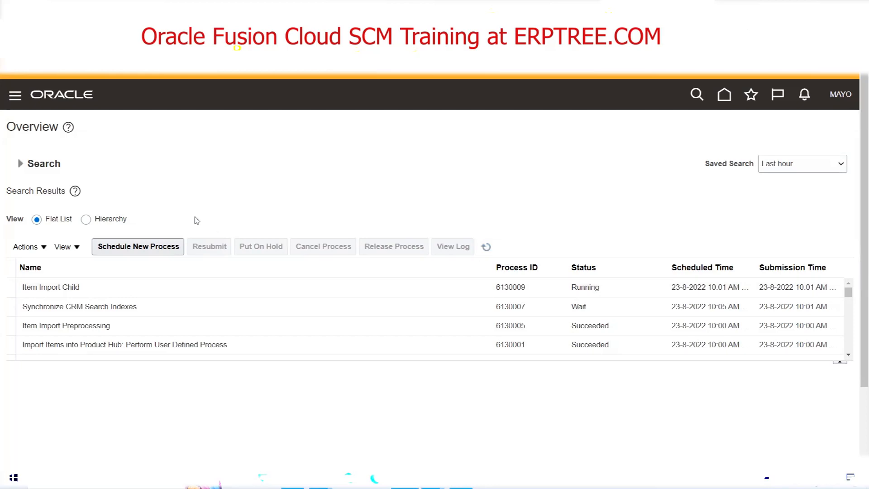
left_click(485, 247)
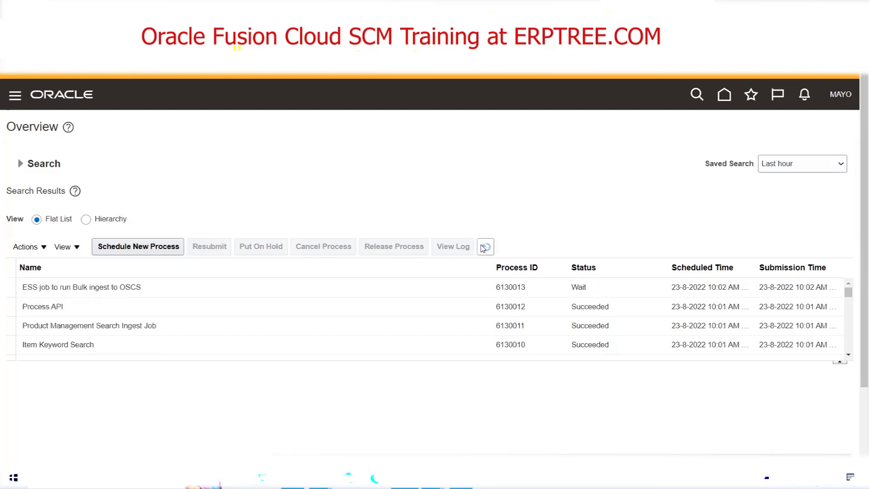
left_click(484, 246)
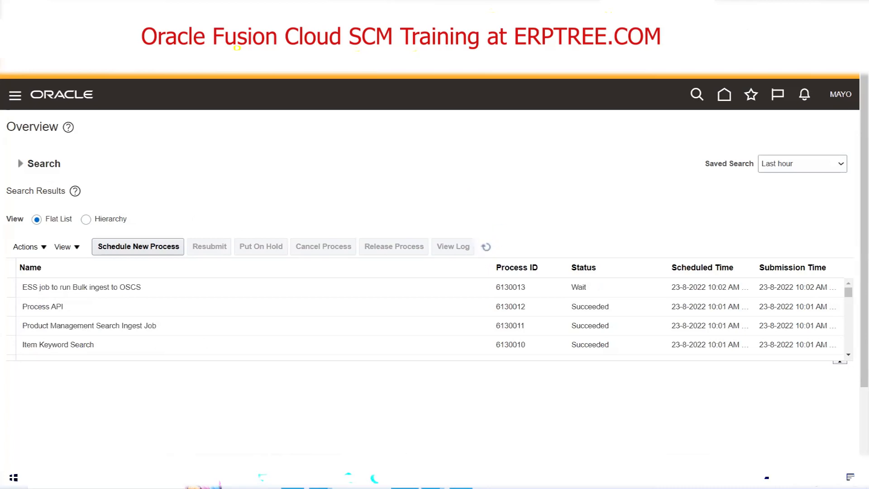
left_click(480, 249)
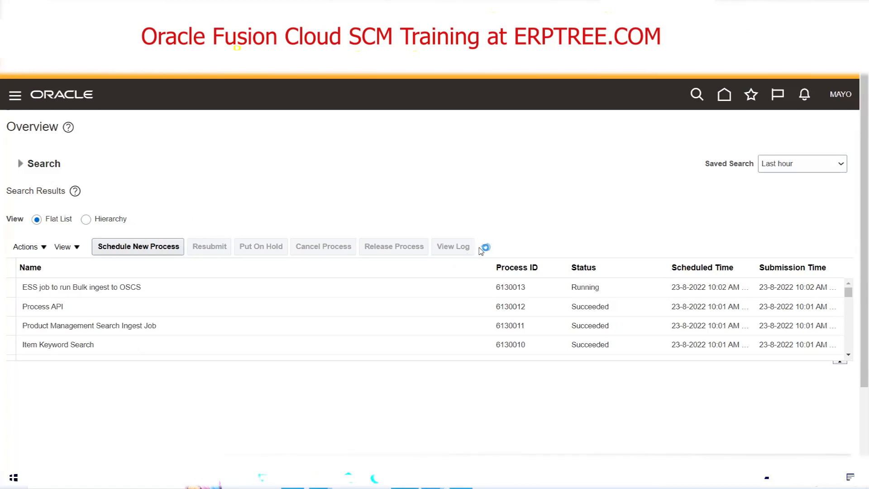
left_click(481, 250)
left_click(480, 250)
left_click(849, 355)
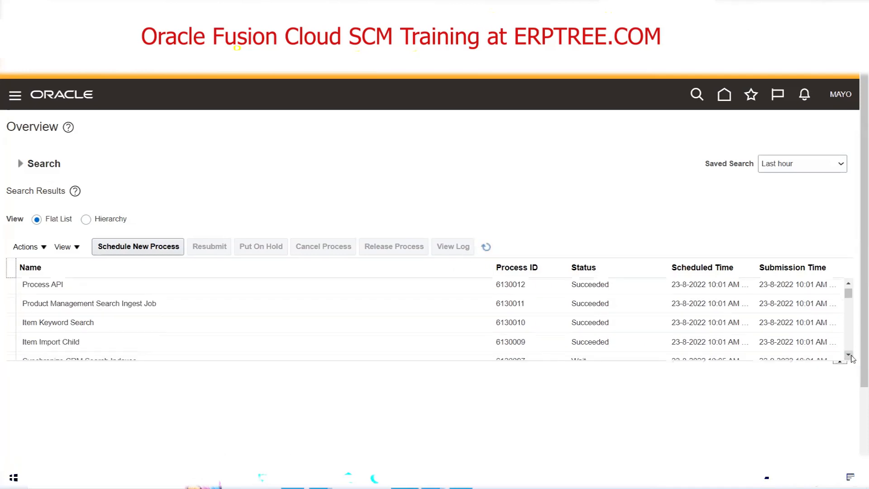
left_click(849, 356)
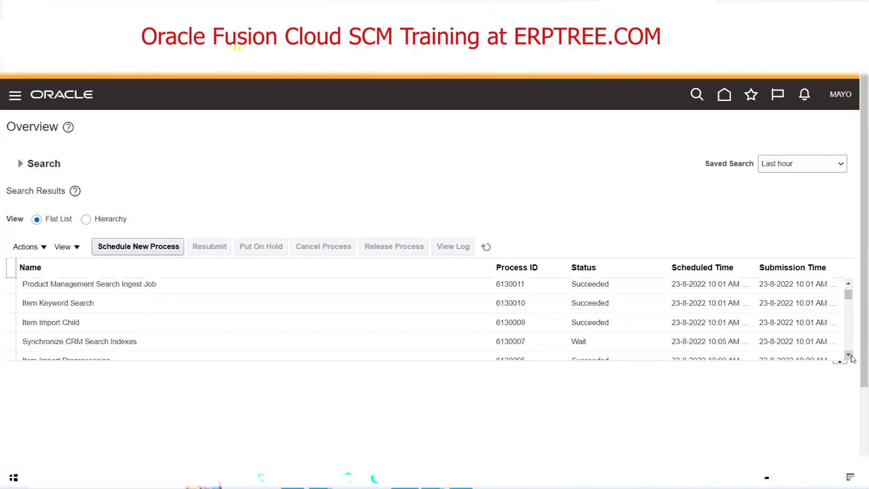
left_click(486, 248)
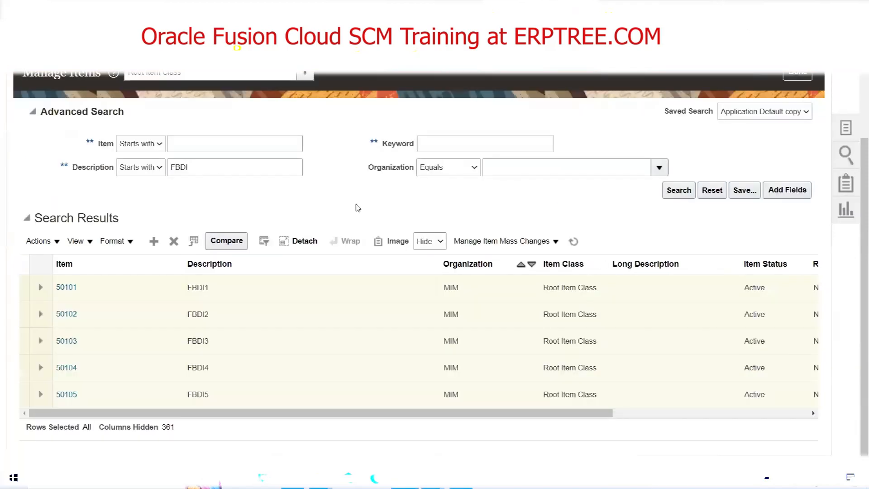
Return to Manage Items, rerun the FBDI description search, and check the organization assignments of items 50101 to 50105.
left_click(665, 198)
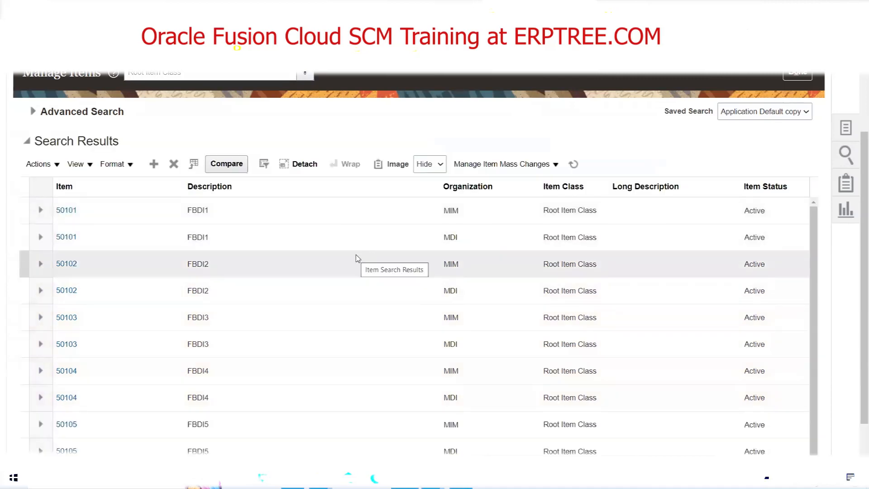
scroll(354, 258, "down", 1)
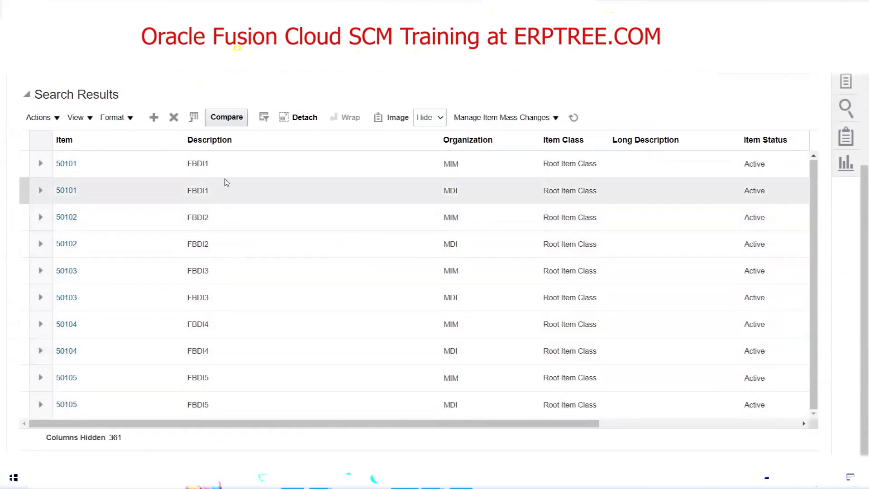
left_click(200, 162)
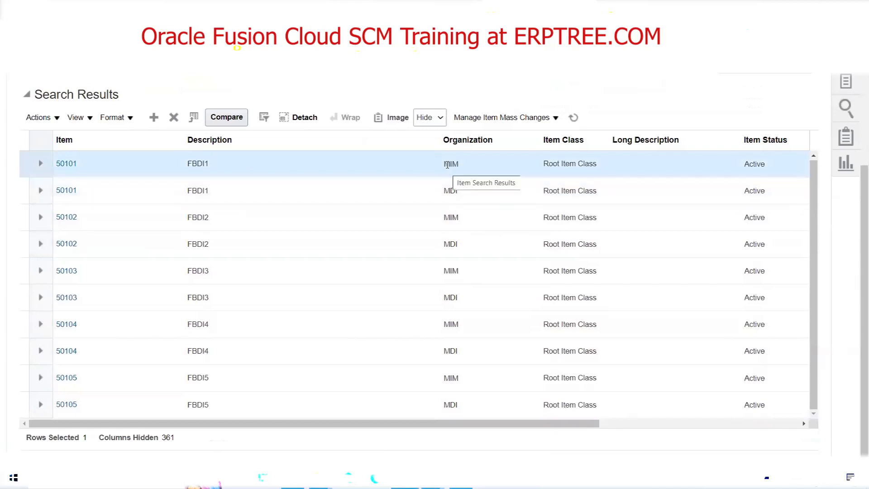
left_click(237, 198)
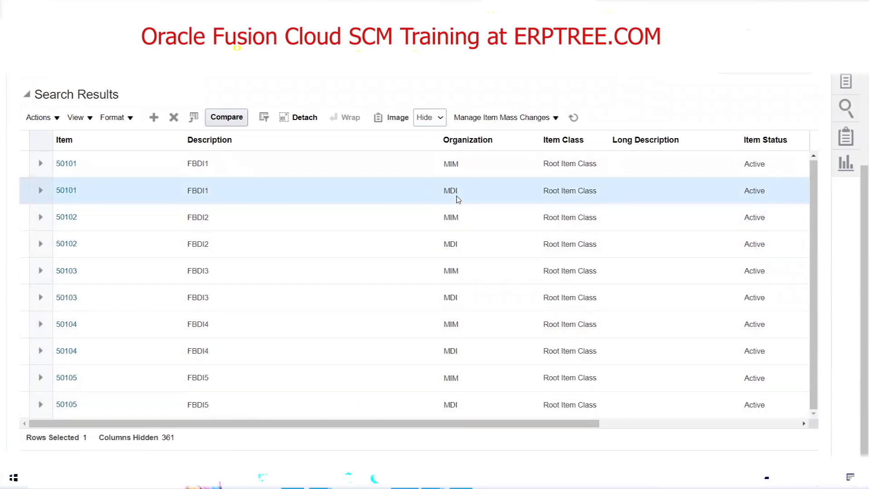
left_click(456, 242)
left_click(458, 297)
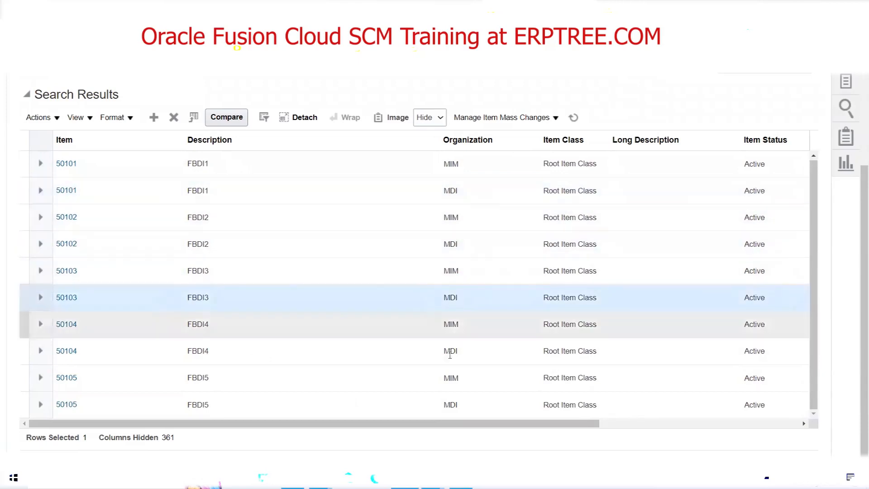
left_click(452, 352)
left_click(451, 408)
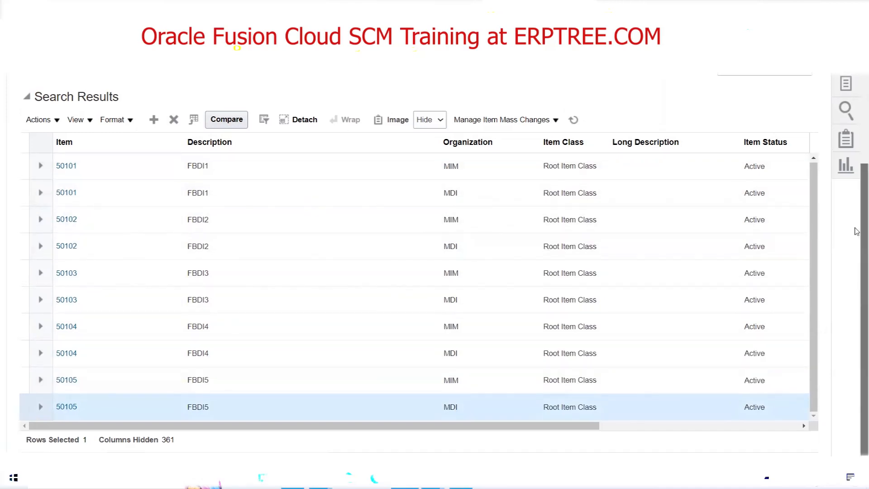
Close Manage Items and switch to the Inventory sheet of the Excel training workbook with the FBDI load notes.
scroll(837, 176, "up", 3)
left_click(797, 164)
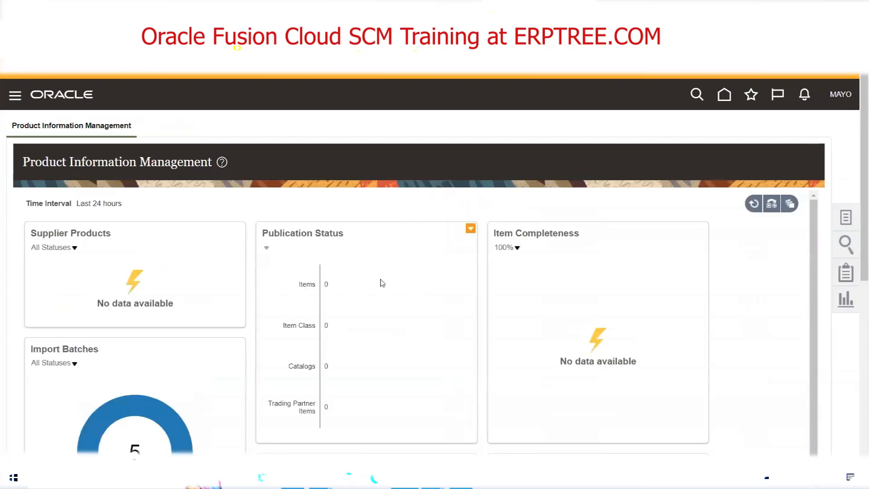
left_click(291, 477)
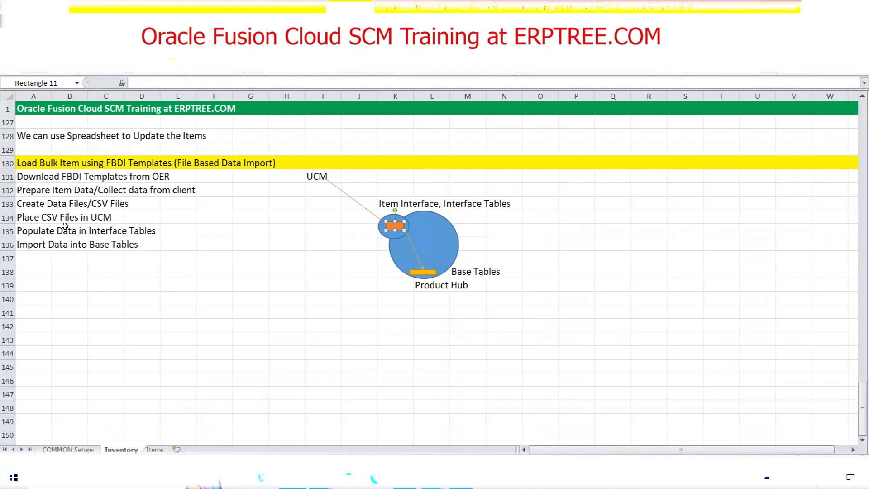
Change the font colour of the "Place CSV Files in UCM" note in row 134 to light grey.
left_click_drag(20, 216, 124, 213)
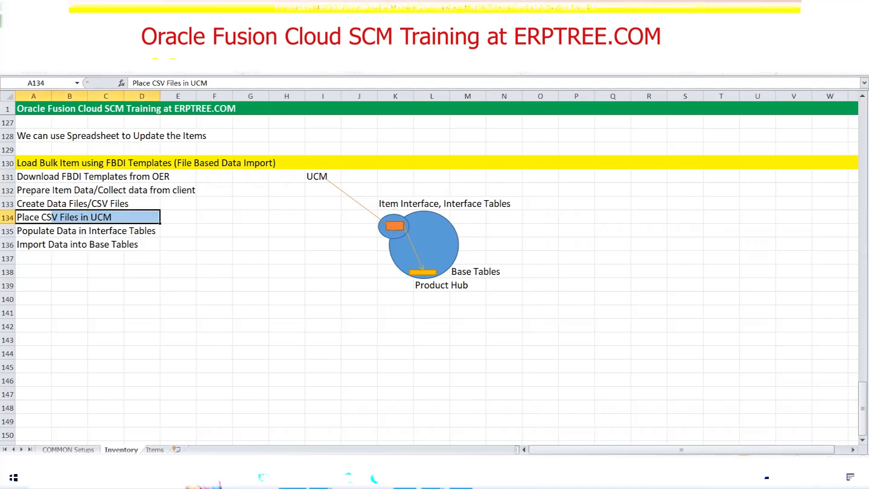
left_click(173, 63)
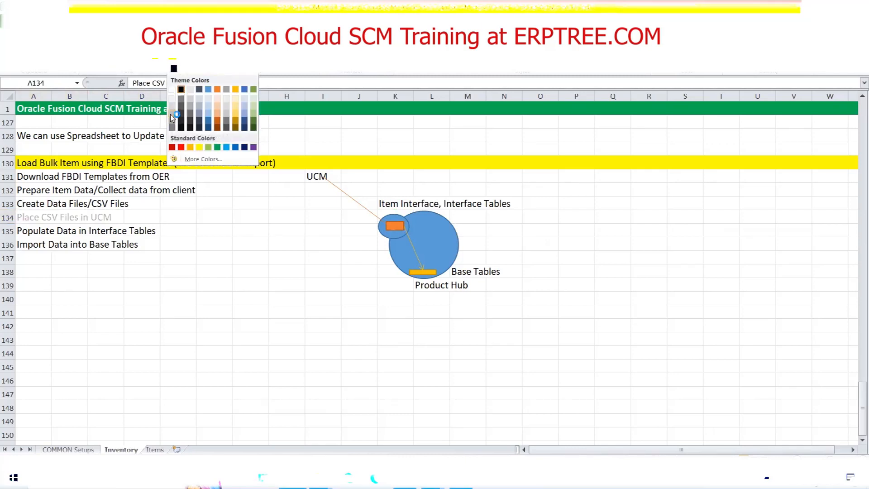
left_click(172, 117)
left_click(91, 284)
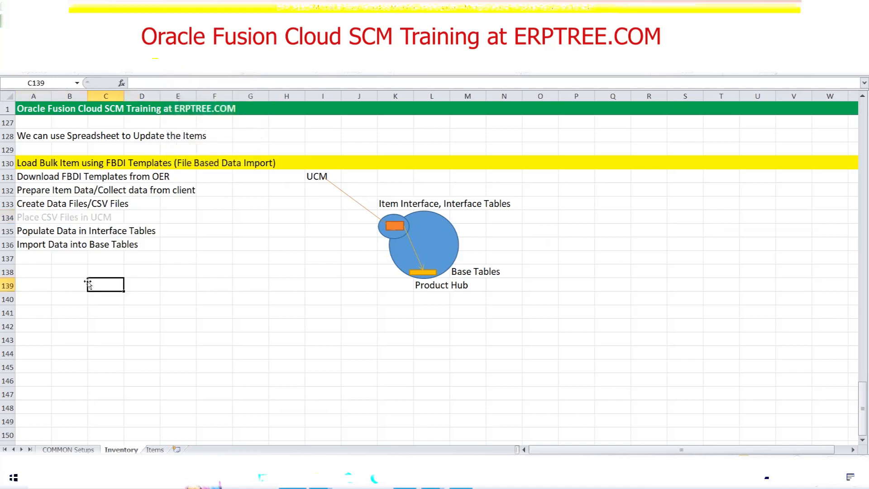
left_click(55, 192)
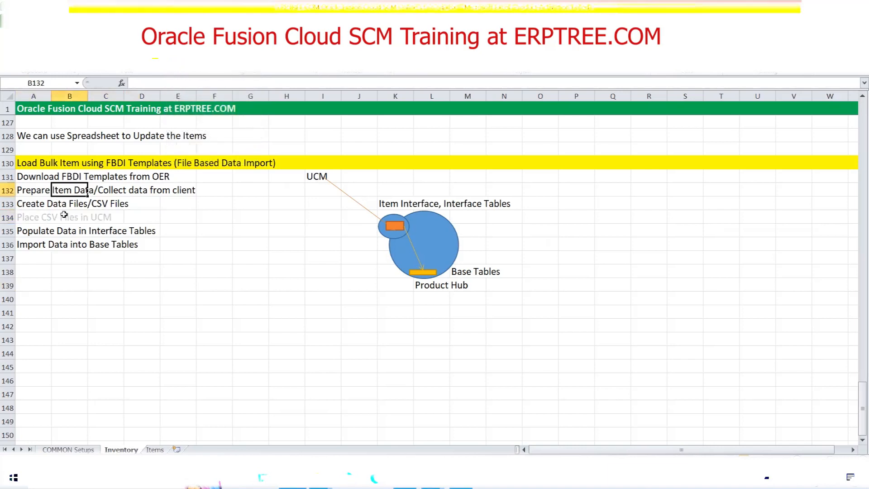
left_click(43, 207)
left_click_drag(23, 233, 143, 236)
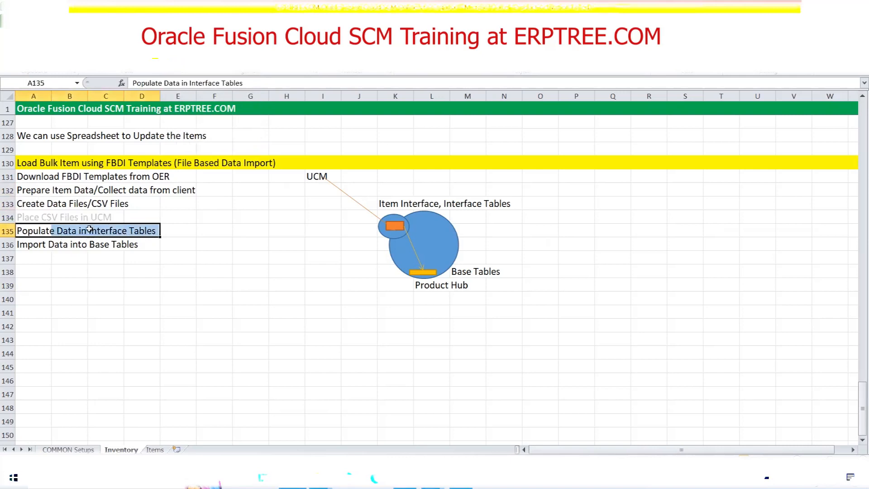
left_click_drag(43, 217, 113, 216)
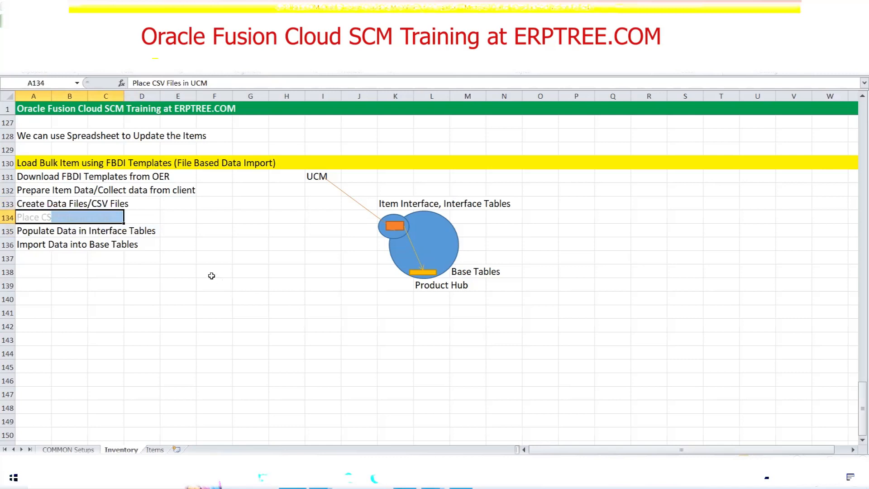
left_click(174, 218)
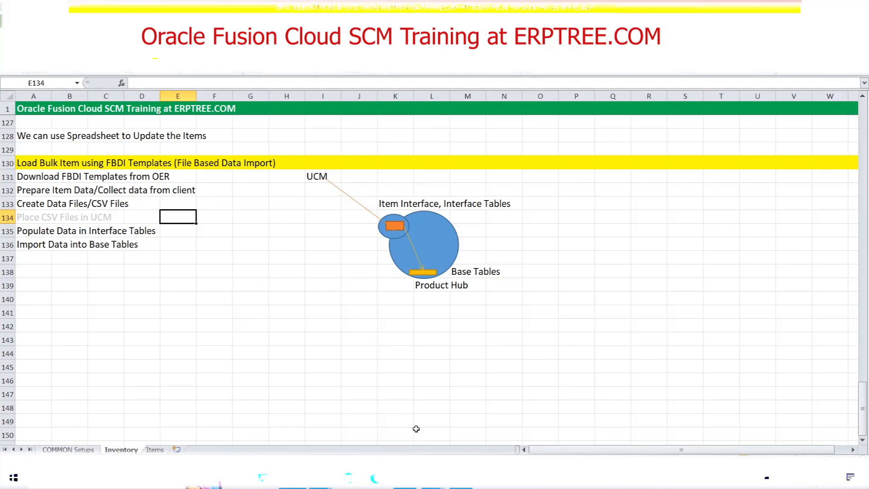
Switch to File Explorer, return from MAYOegpitemsimport.zip to its parent folder, and open ItemImportTemplate.xlsm.
mouse_move(320, 478)
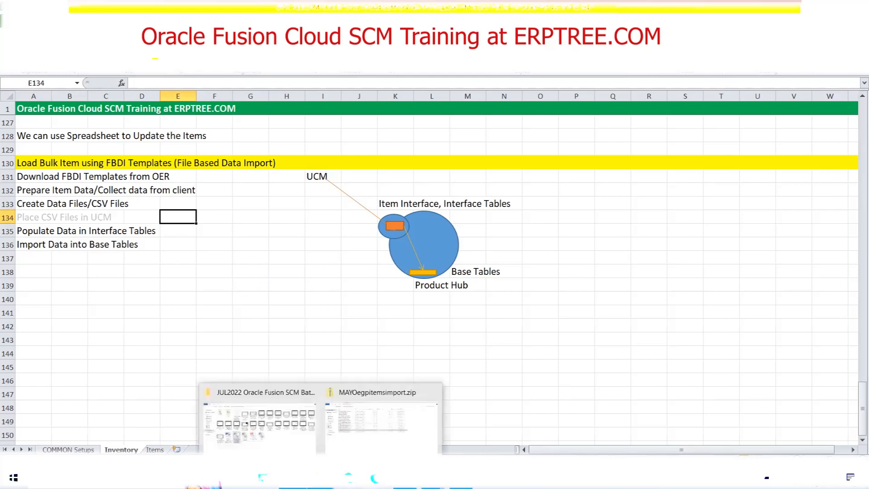
left_click(364, 450)
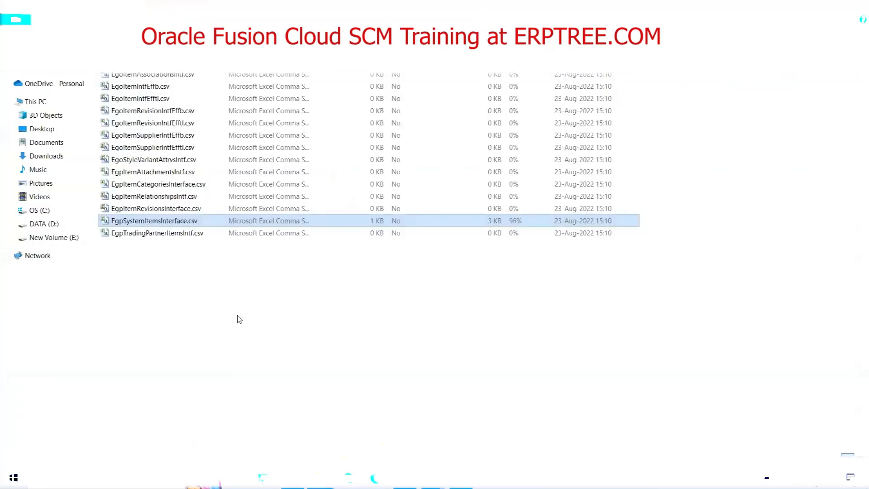
left_click(9, 35)
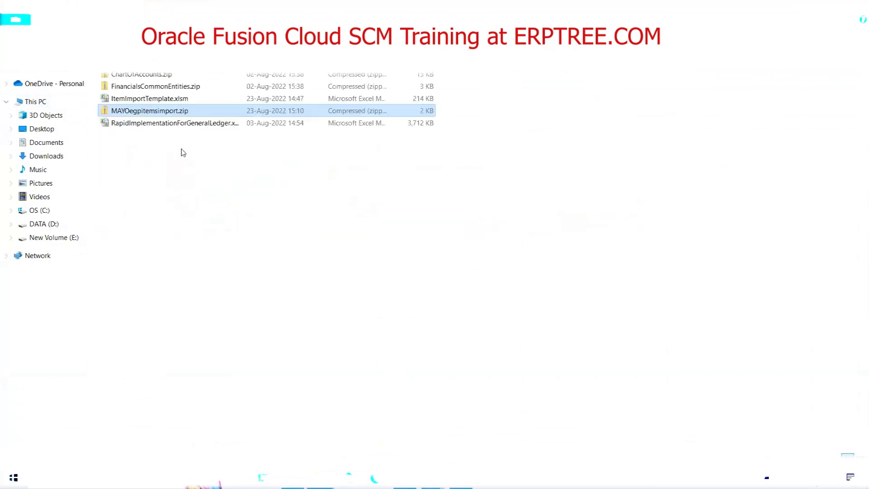
left_click(156, 99)
double_click(156, 100)
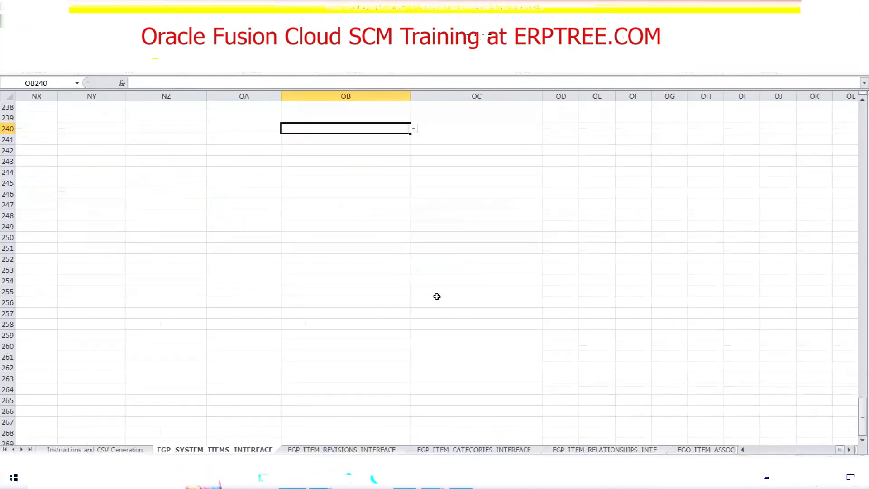
Clear the sample item records in rows 5 to 14 of the EGP_SYSTEM_ITEMS_INTERFACE sheet.
scroll(502, 238, "up", 14)
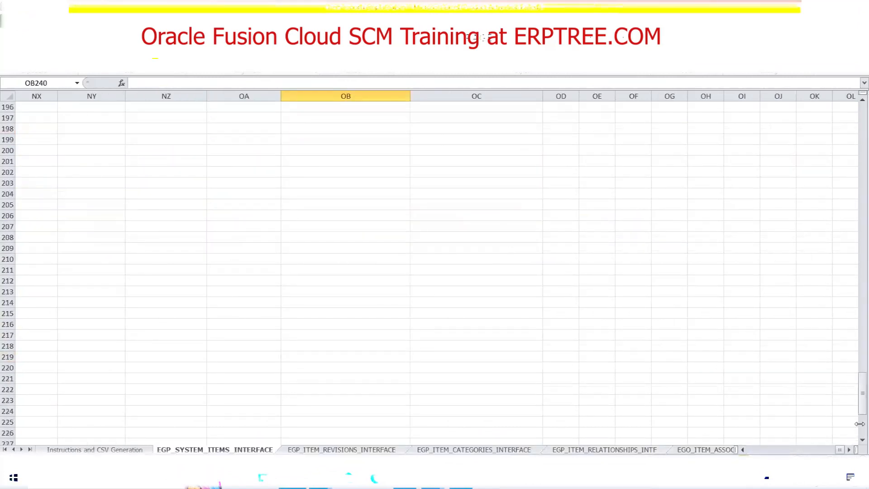
left_click_drag(861, 403, 855, 118)
left_click_drag(838, 451, 715, 448)
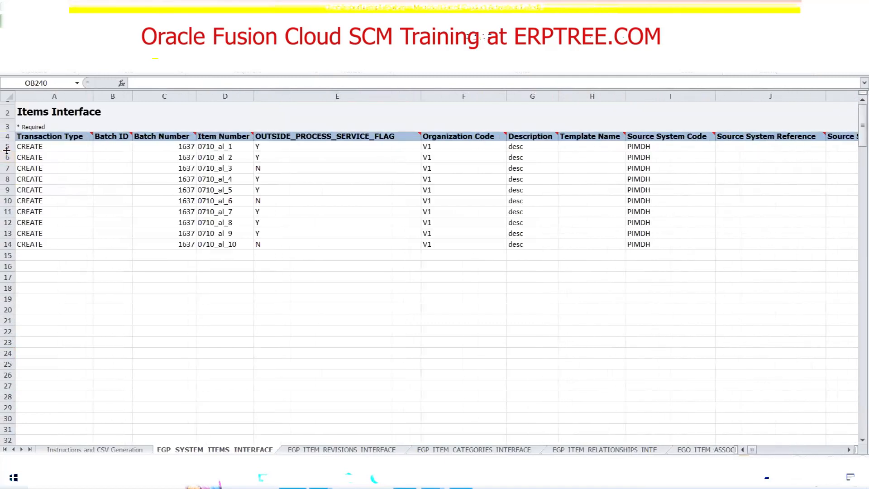
left_click_drag(8, 146, 7, 244)
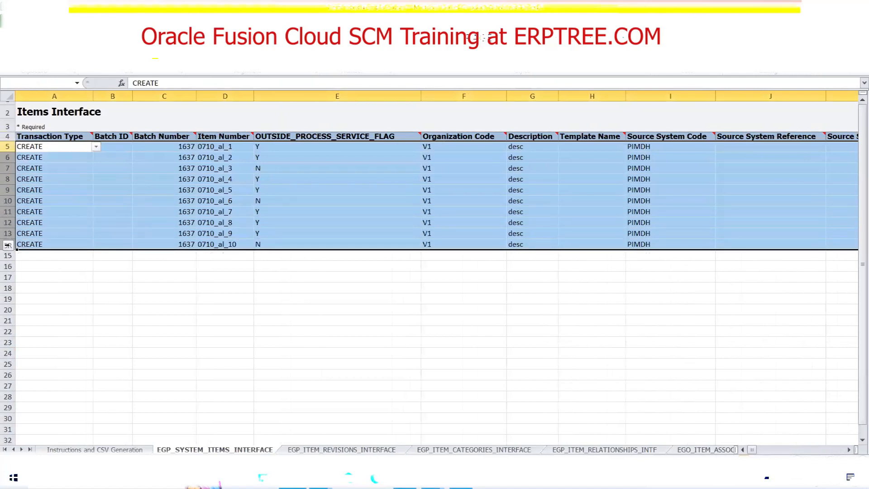
key("Delete")
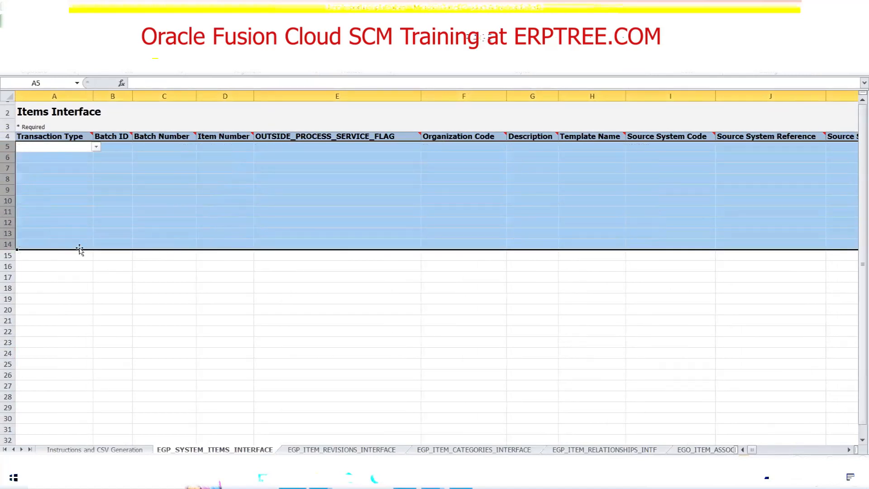
Fill row 5 with transaction type CREATE, batch ID 112233 and batch number 112233.
left_click(96, 146)
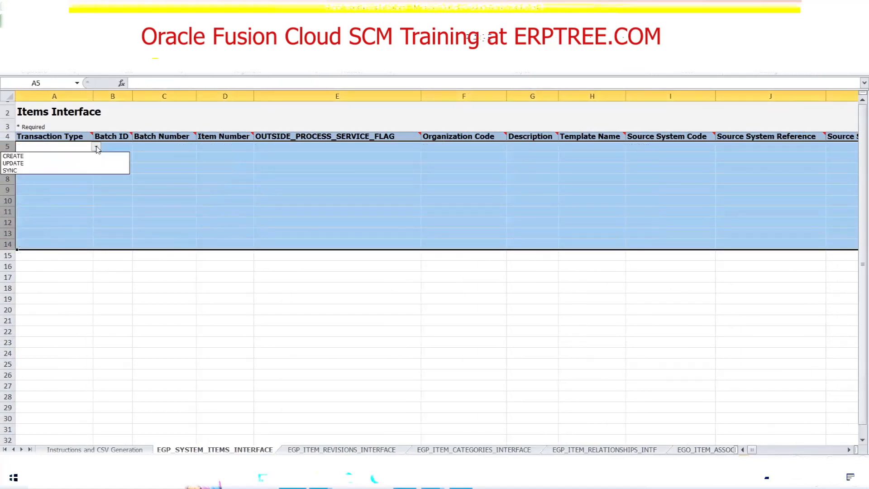
left_click(21, 156)
left_click(123, 145)
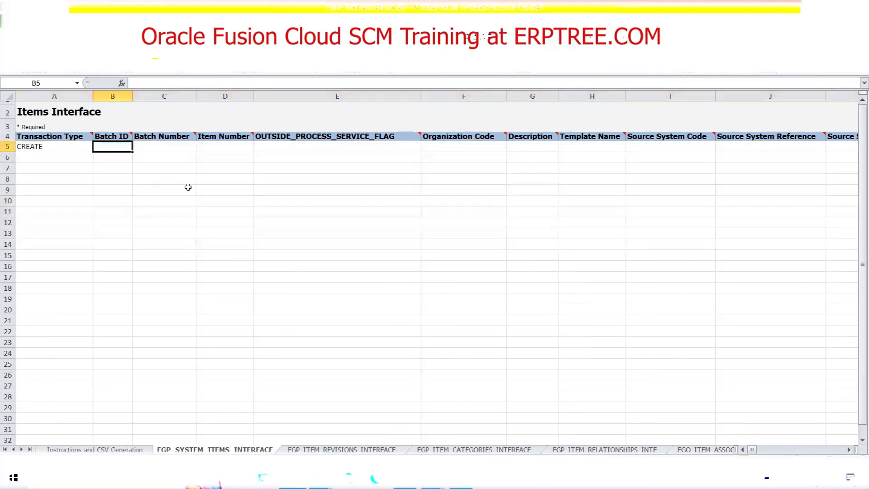
type("112233")
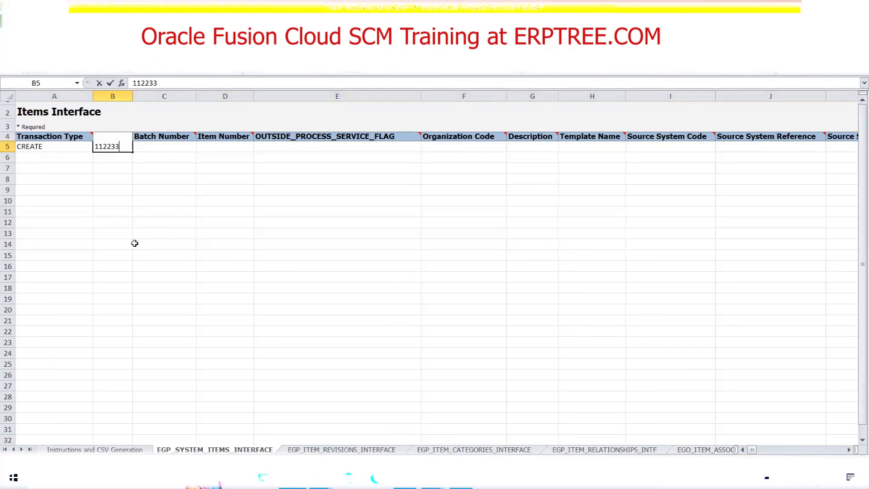
key("Tab")
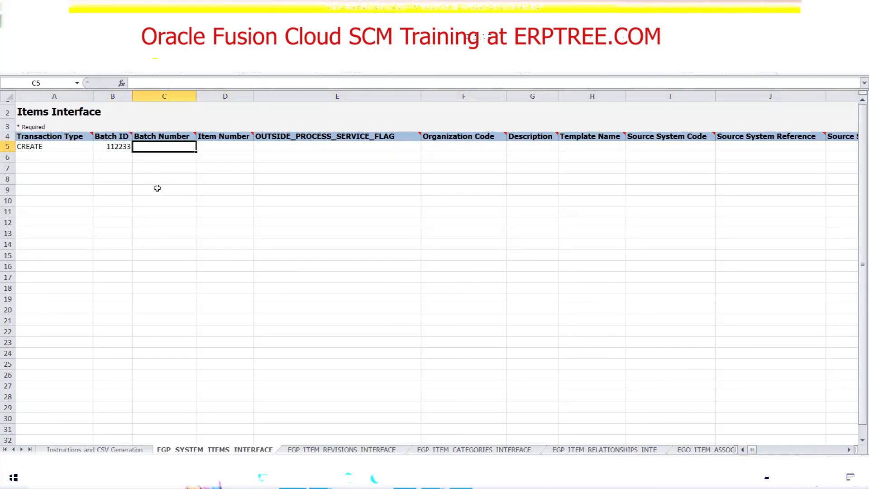
type("112233")
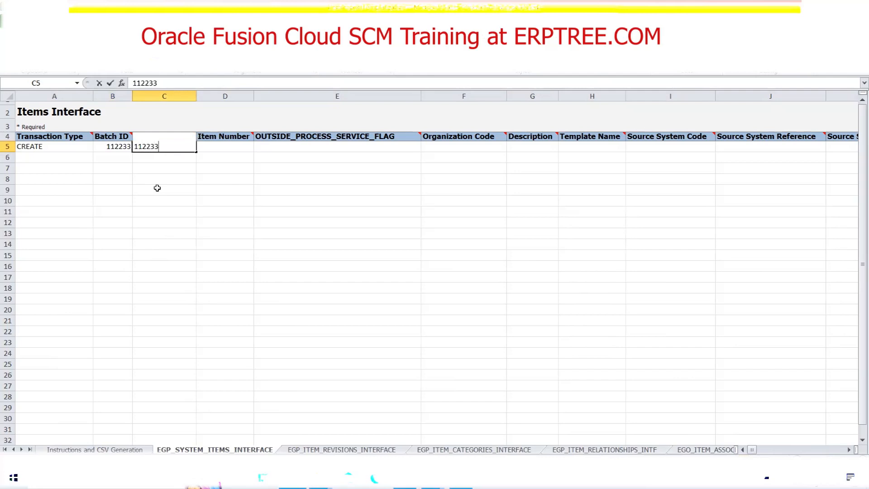
key("Tab")
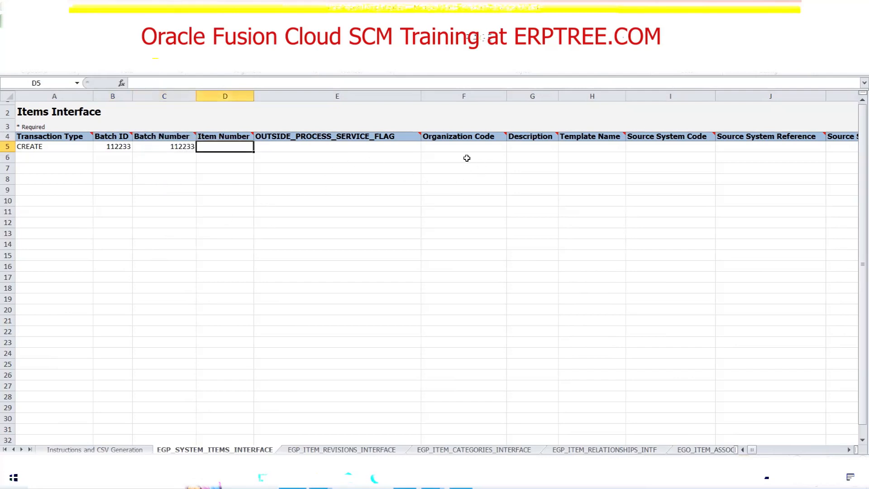
Set the organization code in row 5 to MIM.
left_click(459, 146)
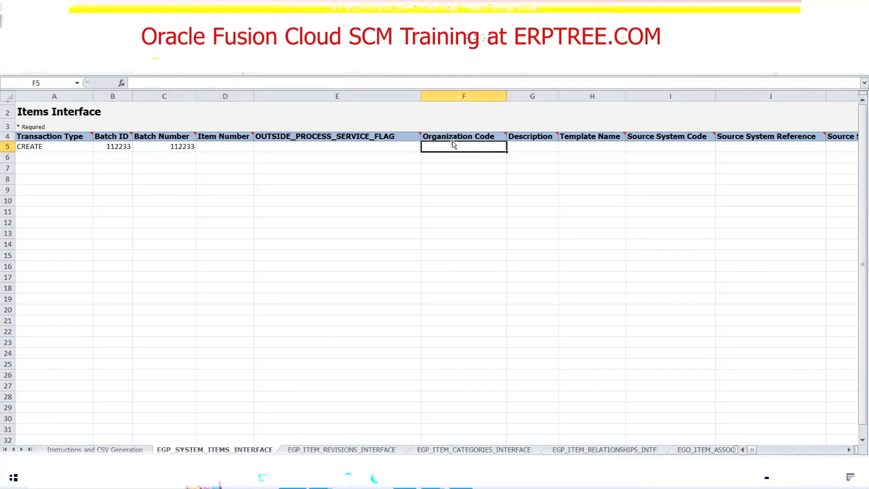
type("M")
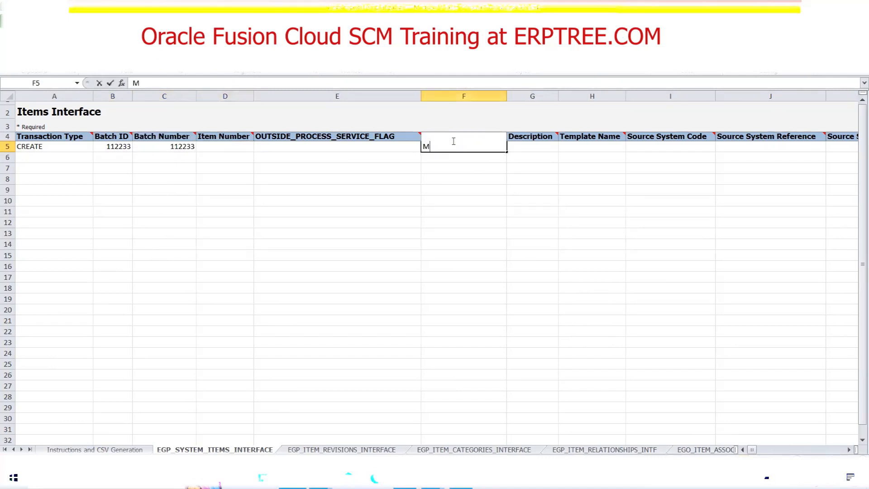
type("IM")
key("Tab")
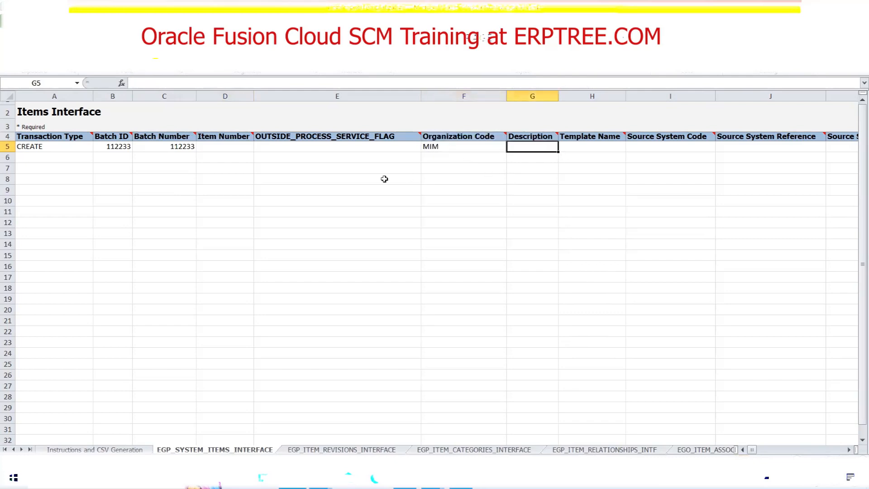
Enter the description FBDI6 and the template name Purchased Item for the item in row 5.
left_click(220, 148)
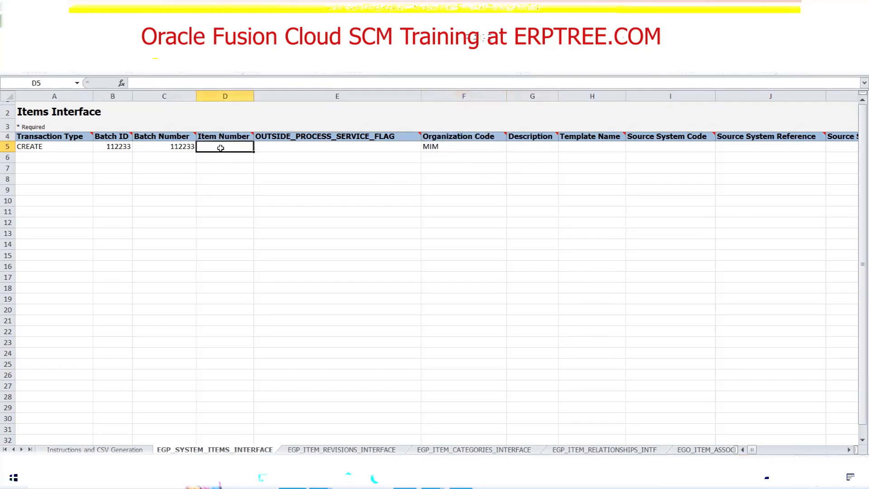
left_click(528, 150)
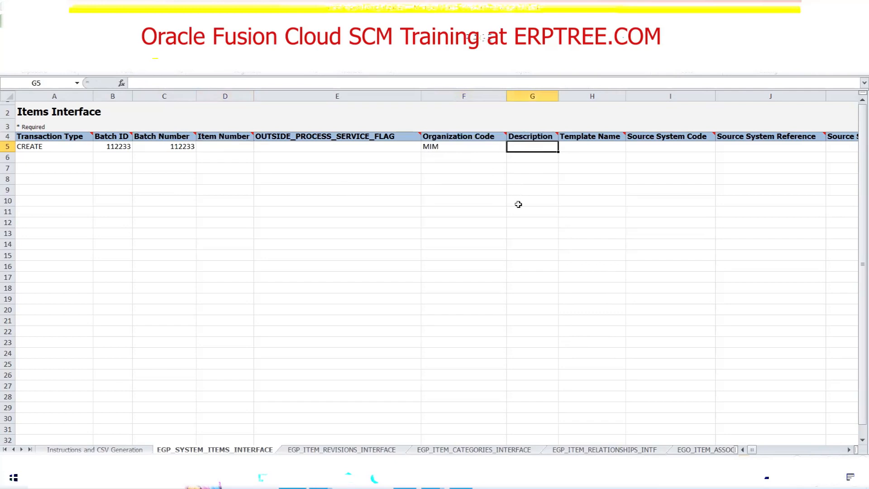
type("FBDI")
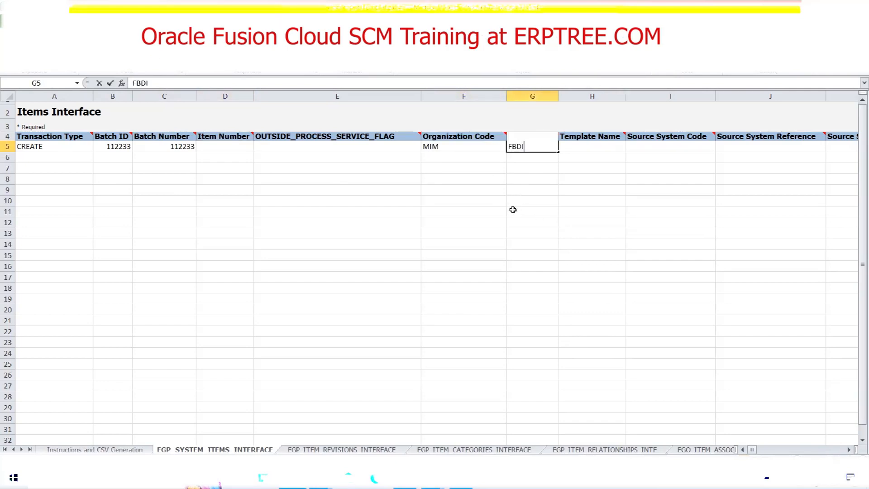
type("6")
key("Tab")
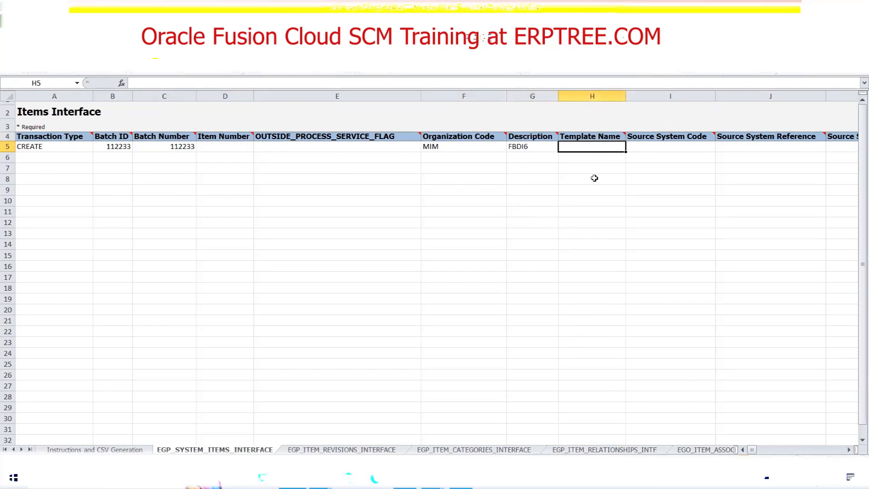
type("Purcha")
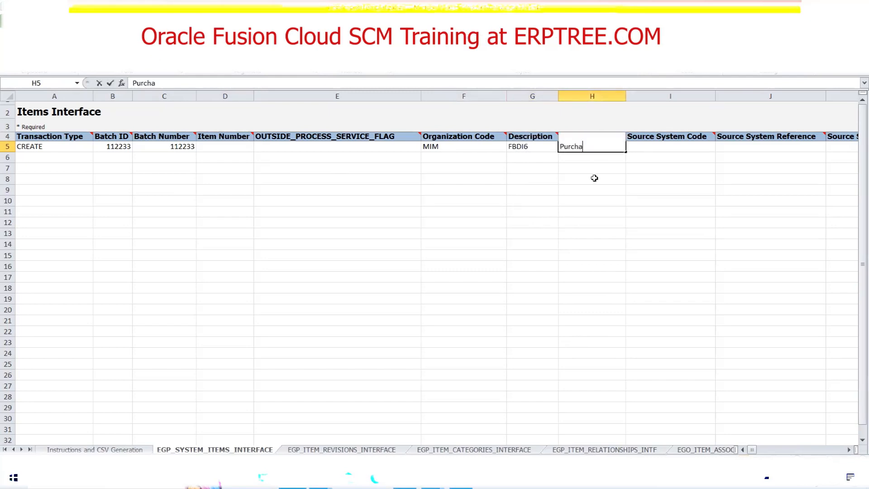
type("sed Item")
key("Tab")
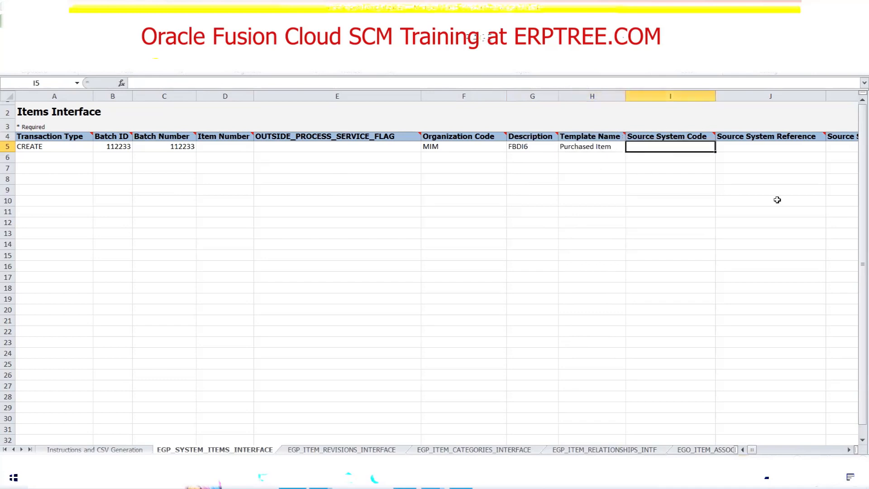
Set the Item Class Name in row 5 to Root Item Class.
key("Tab")
key("Tab")
key("Tab")
key("Tab")
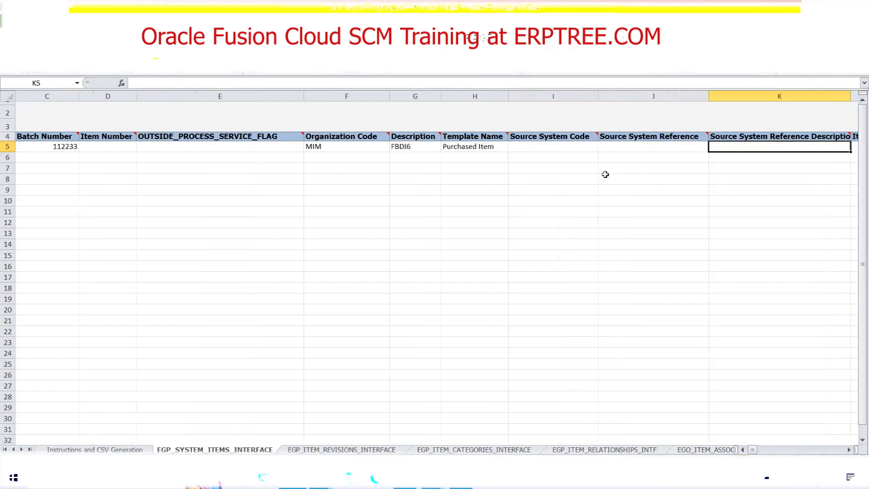
left_click(607, 147)
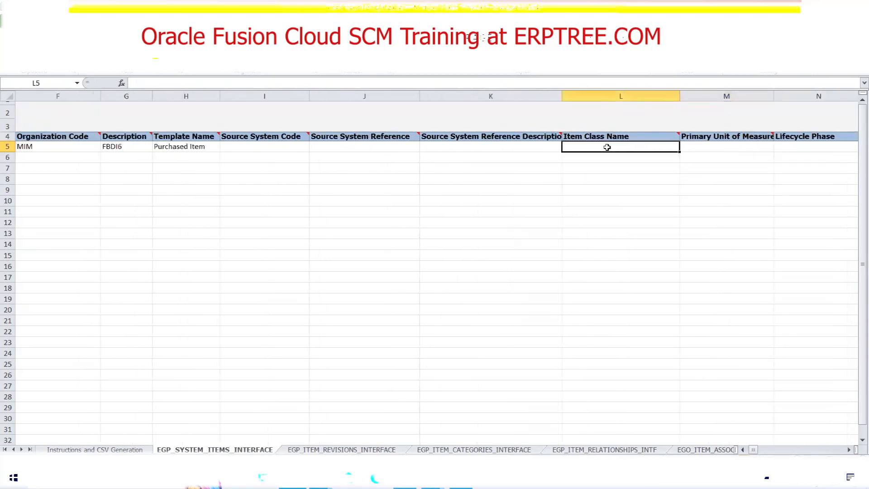
type("Root Item Classe")
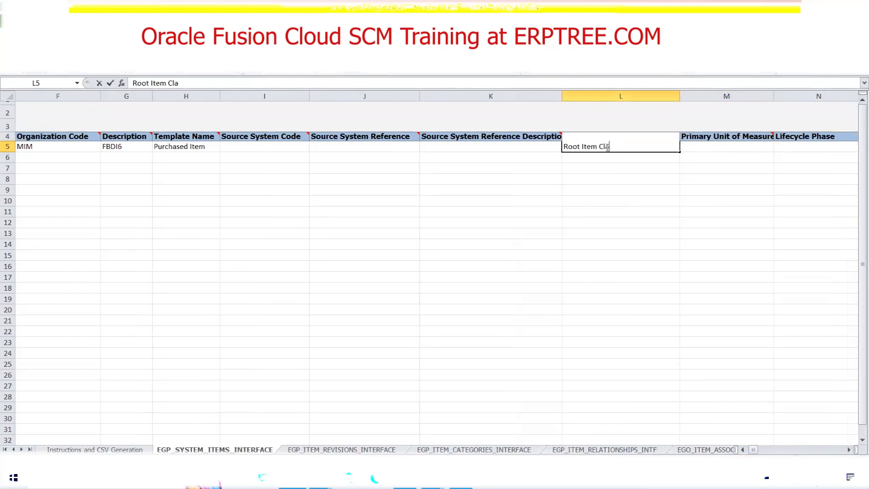
key("BackSpace")
key("BackSpace")
type("s")
key("Tab")
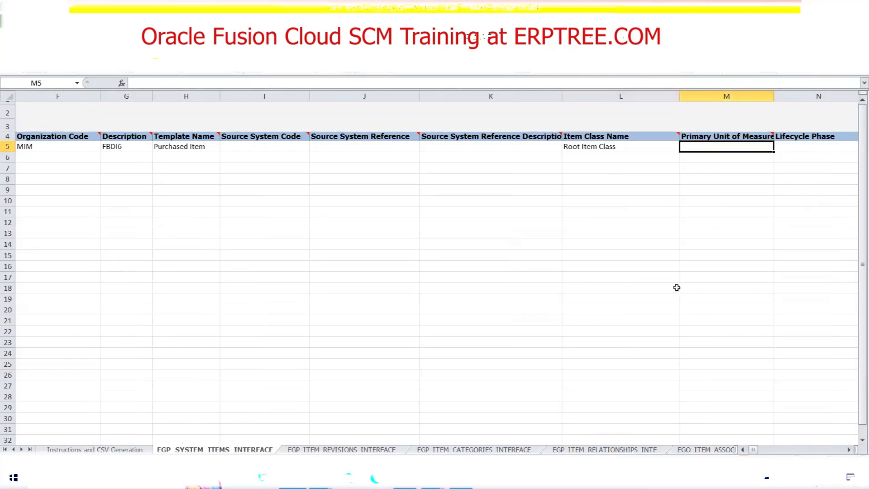
left_click(154, 146)
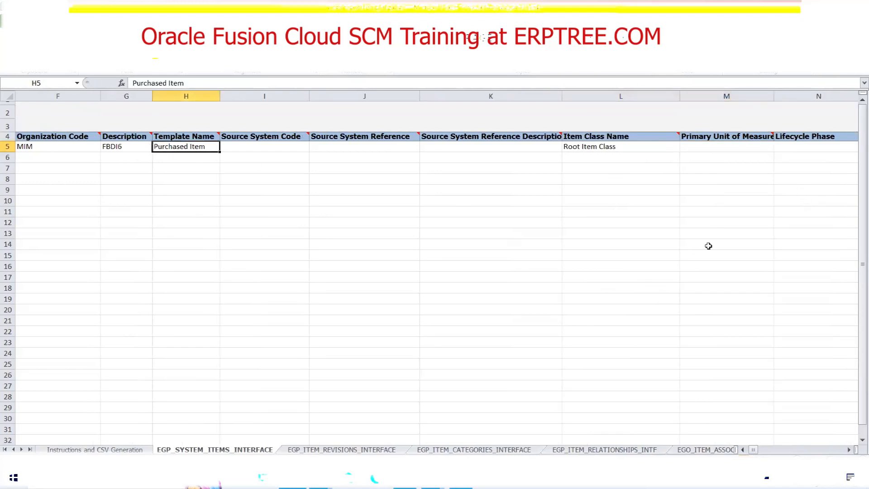
left_click(716, 149)
left_click(818, 139)
left_click(806, 147)
Clear the sample data in rows 5 to 14 of the EGP_ITEM_REVISIONS_INTERFACE and EGP_ITEM_CATEGORIES_INTERFACE sheets.
left_click(372, 450)
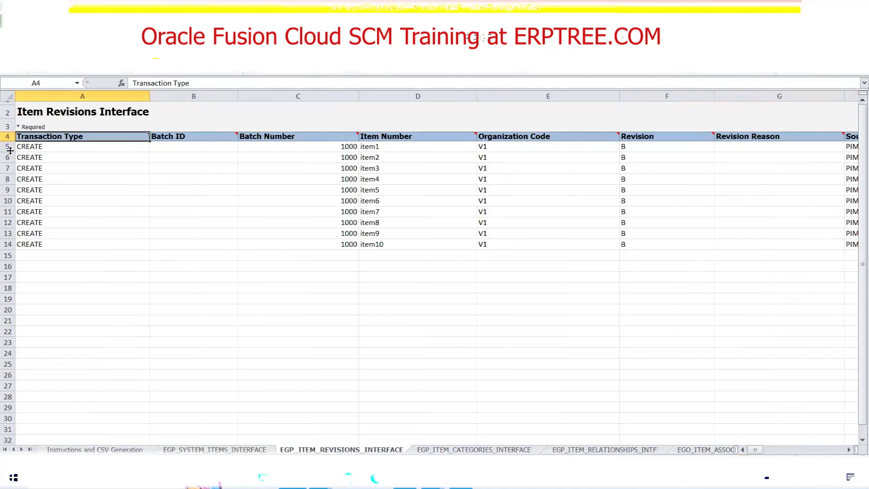
left_click_drag(8, 147, 23, 243)
key("Delete")
key("ctrl+Page_Down")
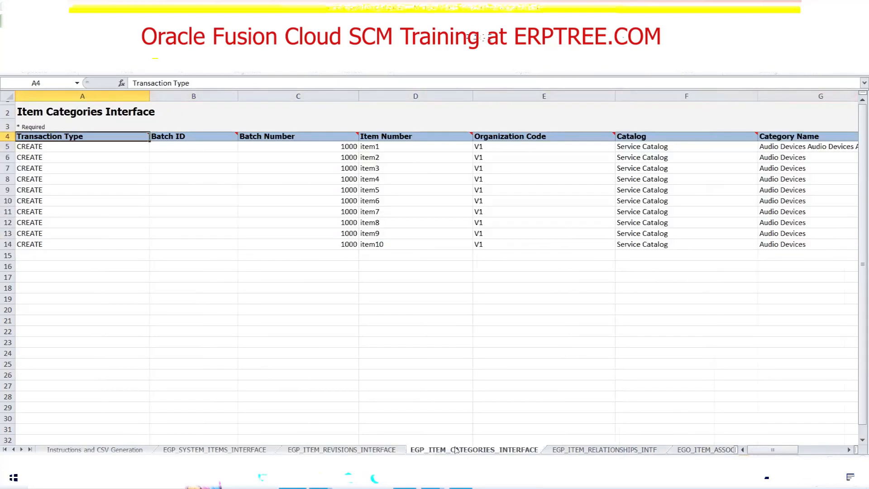
left_click_drag(9, 148, 18, 243)
key("Delete")
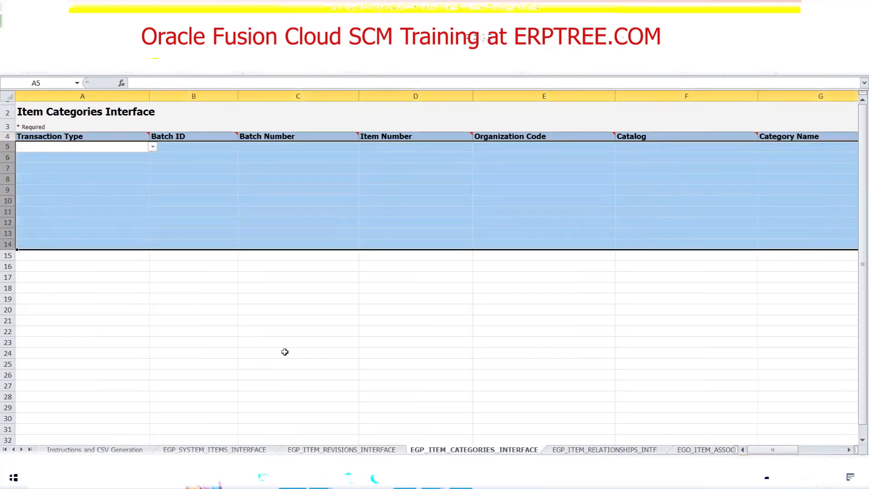
Clear the sample data in rows 5 to 14 of the EGP_ITEM_RELATIONSHIPS_INTF and EGO_ITEM_ASSOCIATIONS_INTF sheets.
left_click(593, 449)
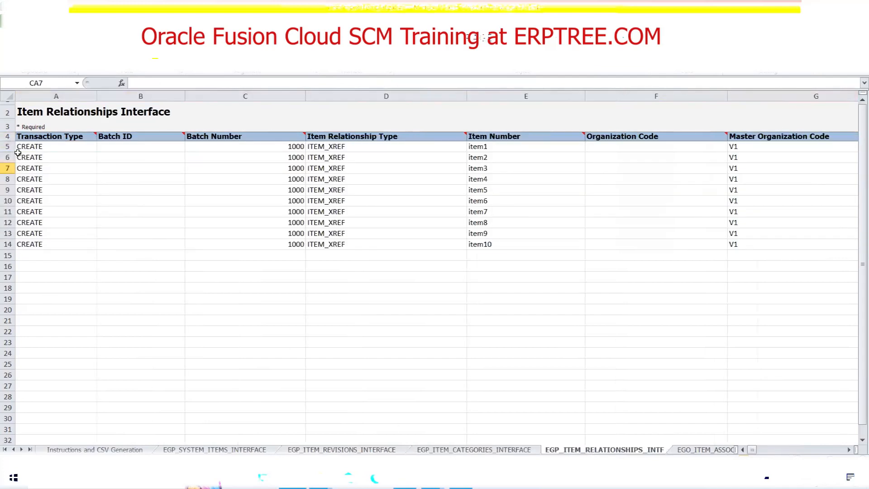
left_click_drag(7, 147, 27, 243)
key("Delete")
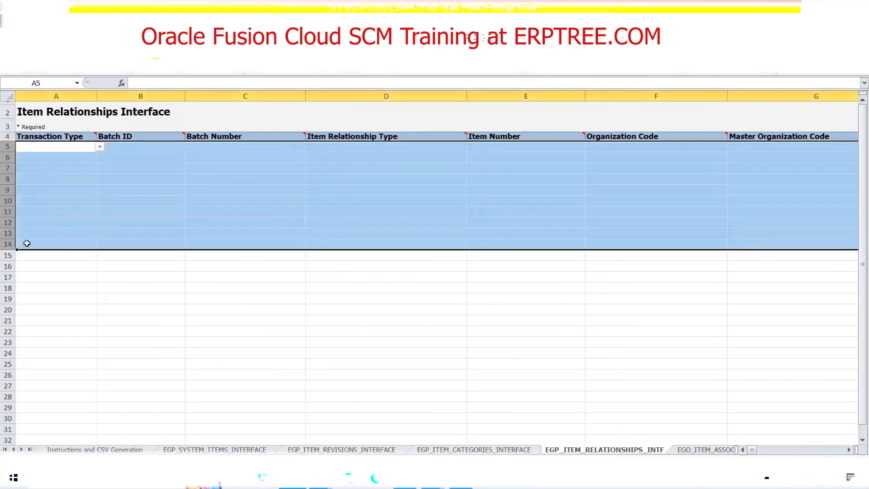
left_click(705, 449)
left_click_drag(7, 146, 7, 244)
key("Delete")
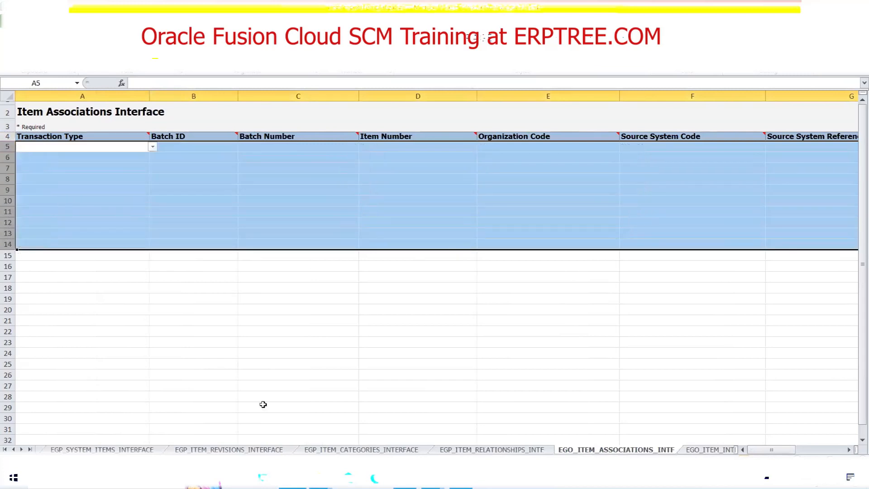
Clear the sample data in rows 5 to 14 of the EGO_ITEM_INTF_EFF_B and EGO_ITEM_INTF_EFF_TL sheets.
left_click(710, 449)
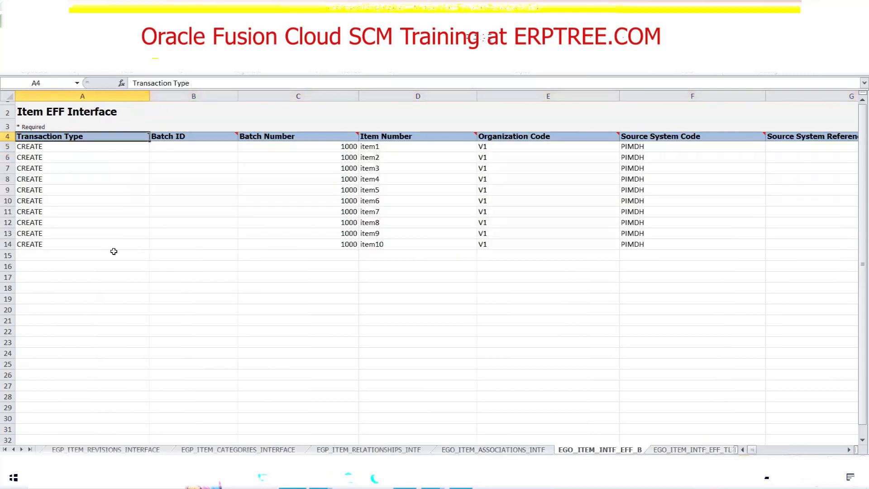
left_click_drag(7, 147, 18, 245)
key("Delete")
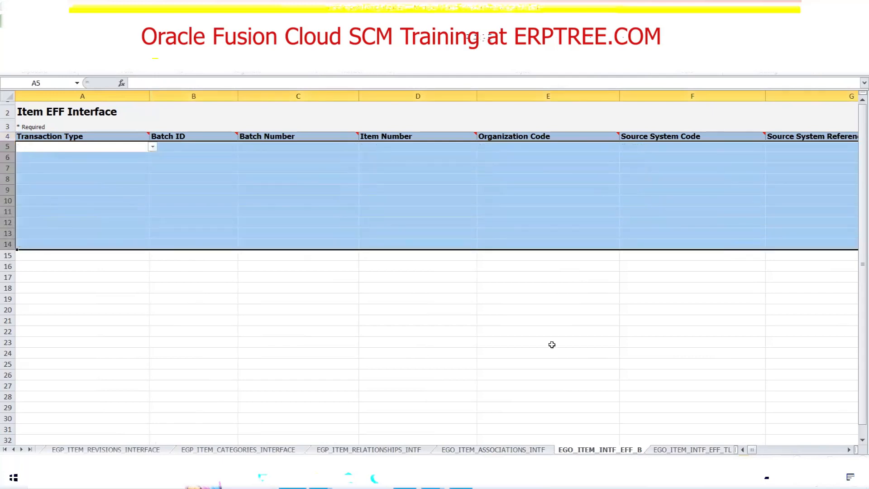
left_click(680, 452)
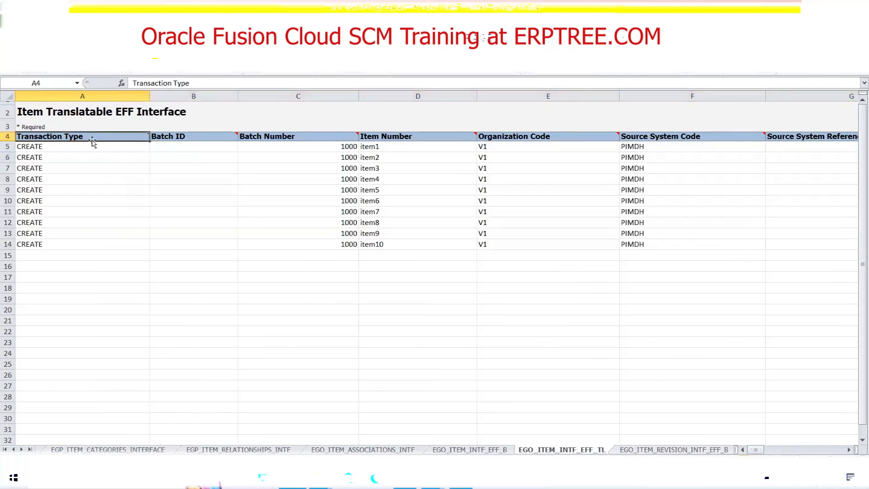
left_click_drag(7, 146, 14, 247)
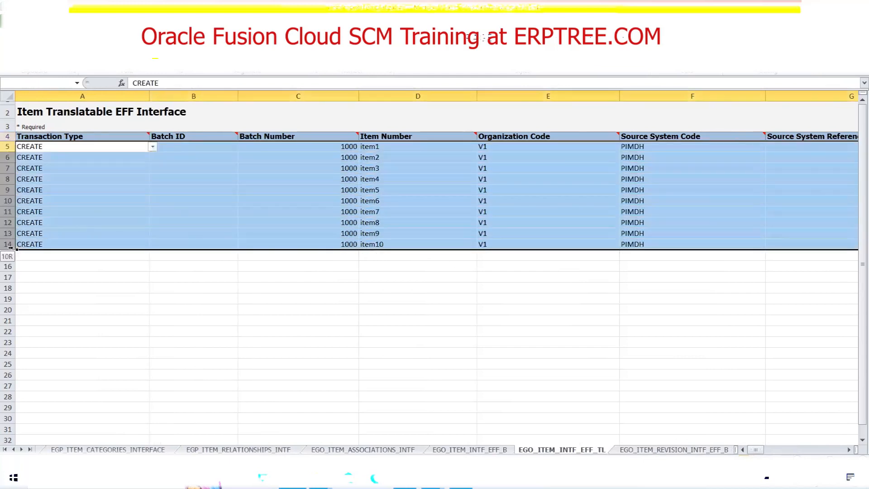
key("Delete")
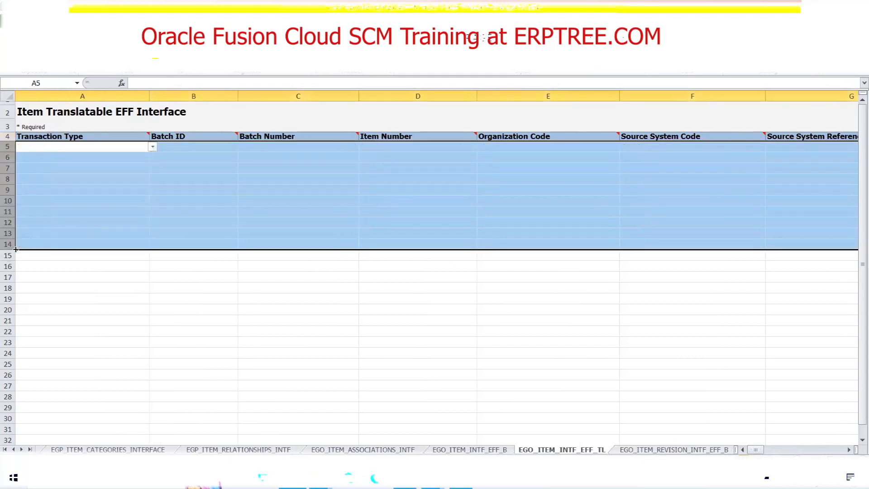
Clear the sample data in rows 5 to 14 of the EGO_ITEM_REVISION_INTF_EFF_B and EGO_ITEM_REVISION_INTF_EFF_TL sheets.
left_click(647, 450)
left_click_drag(6, 149, 15, 246)
key("Delete")
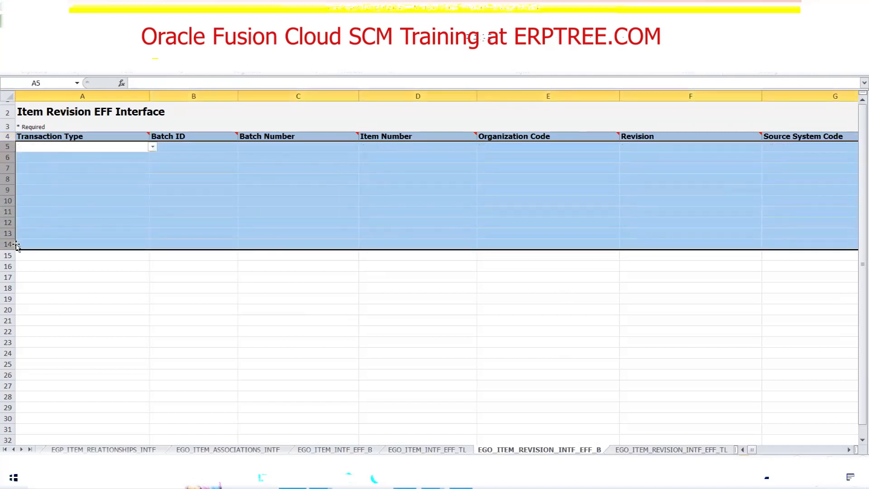
left_click(635, 450)
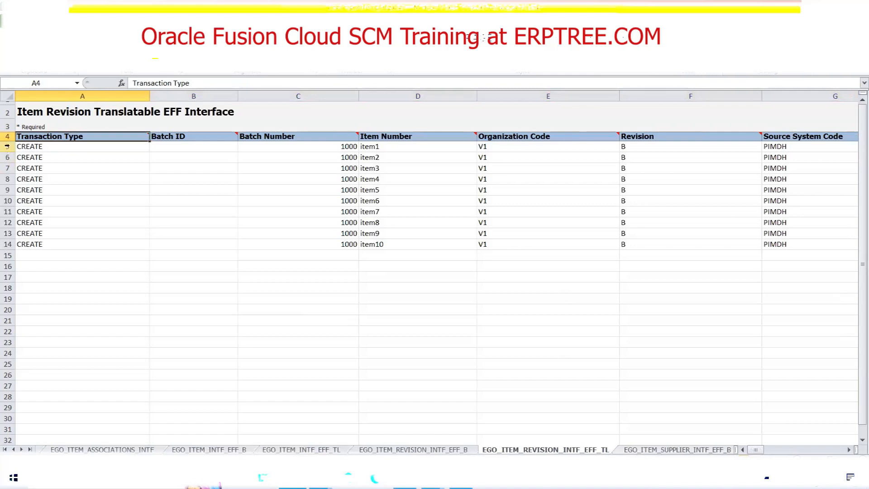
left_click_drag(7, 146, 10, 245)
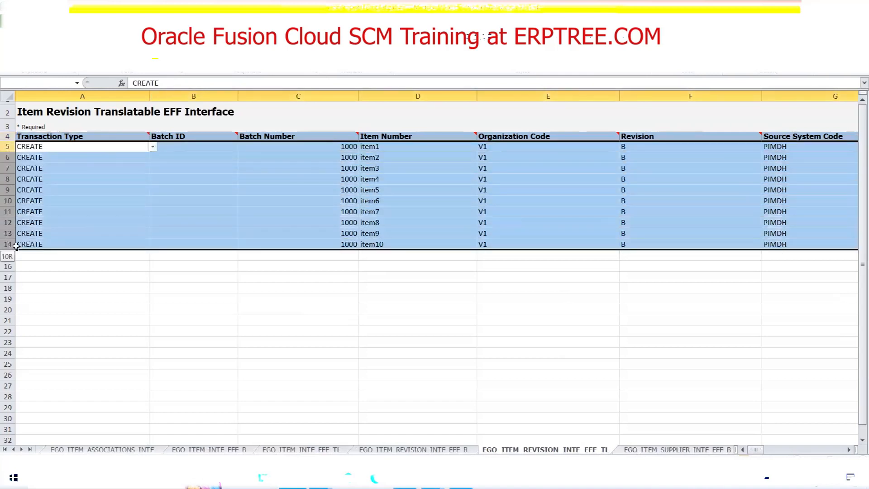
key("Delete")
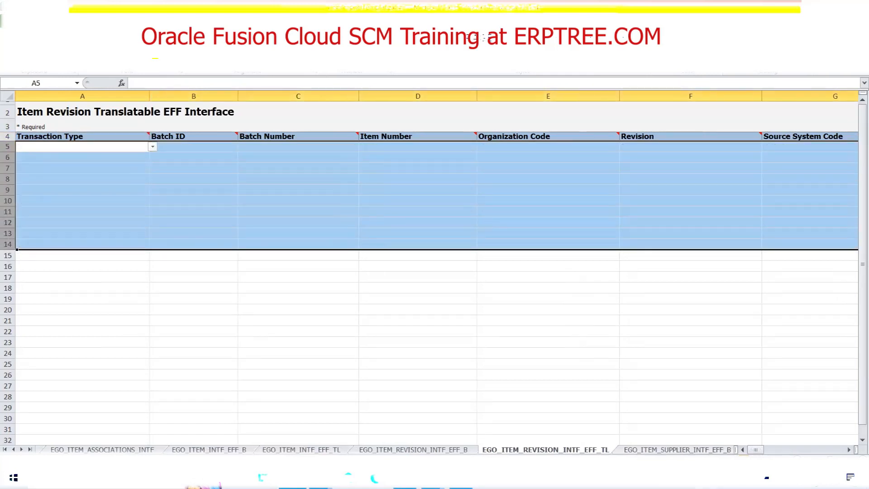
Clear the sample data in rows 5 to 14 of the EGO_ITEM_SUPPLIER_INTF_EFF_B and EGO_ITEM_SUPPLIER_INTF_EFF_TL sheets.
left_click(678, 449)
left_click_drag(7, 147, 9, 245)
key("Delete")
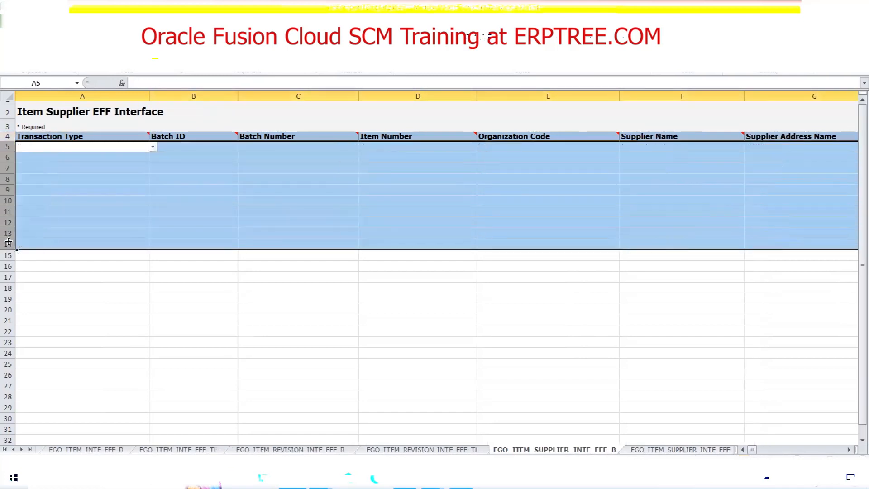
left_click(692, 449)
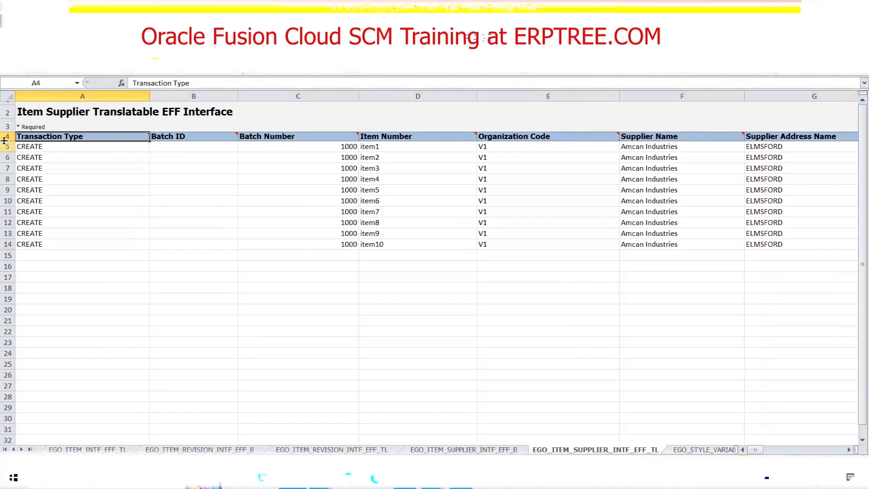
left_click_drag(7, 146, 16, 243)
key("Delete")
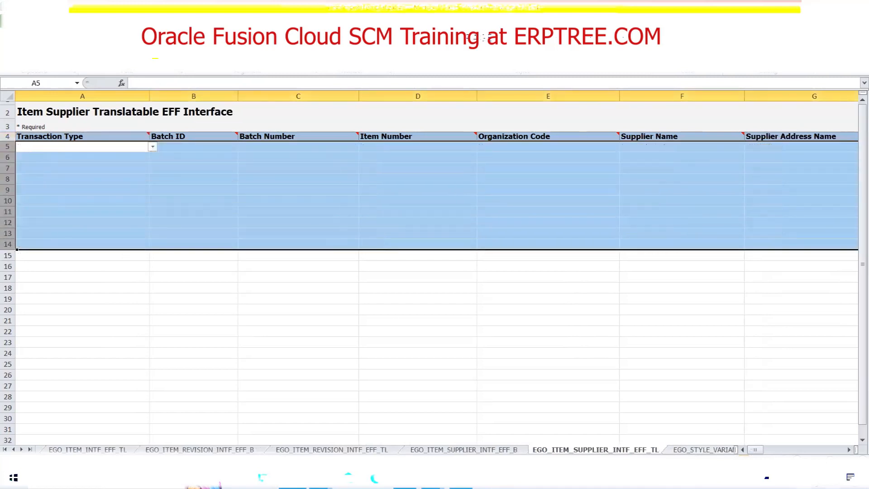
Clear the sample data in rows 5 to 7 of the EGO_STYLE_VARIANT_ATTR_VS_INTF sheet.
key("ctrl+Page_Down")
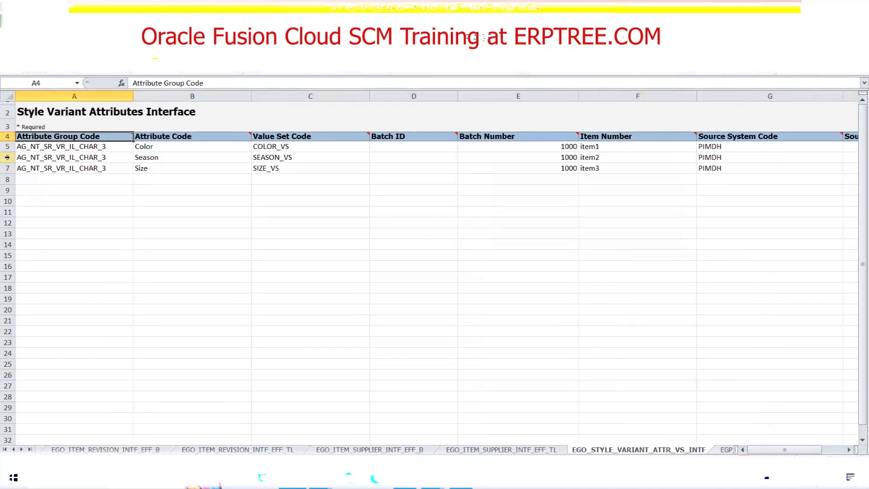
left_click_drag(6, 146, 7, 168)
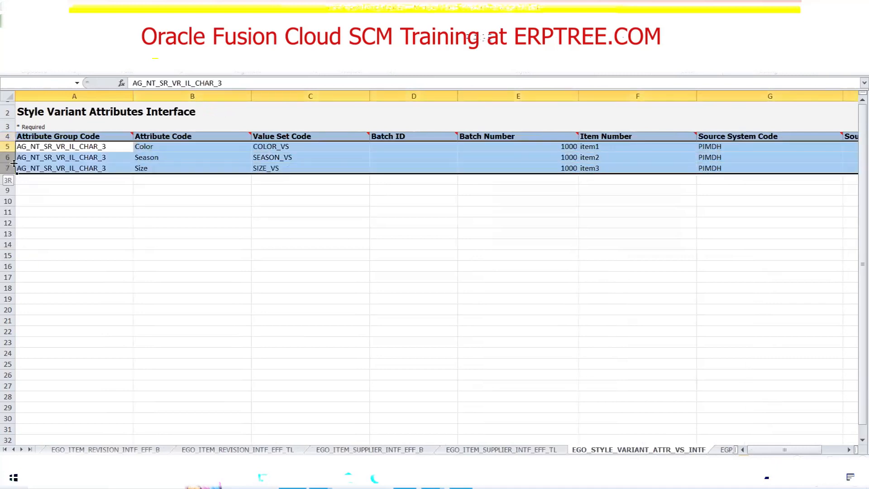
key("Delete")
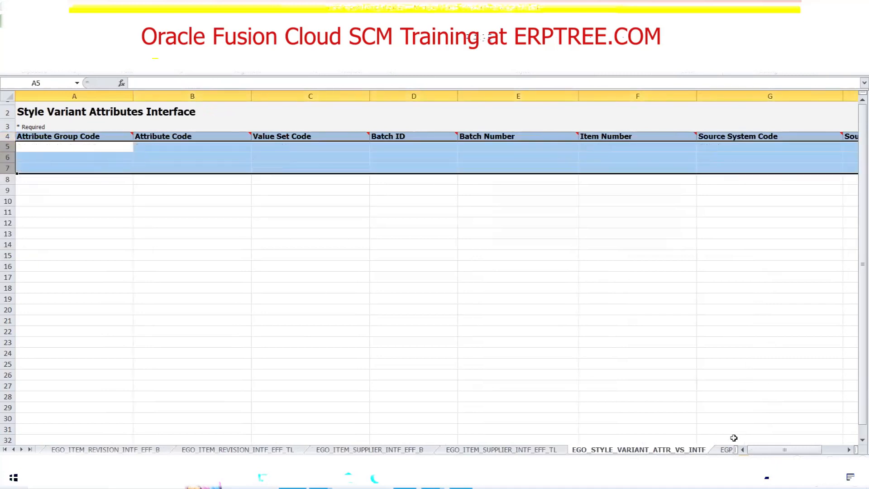
Clear the sample data in rows 5 to 14 of the EGP_TRADING_PARTNER_ITEMS_INTF sheet.
left_click(724, 450)
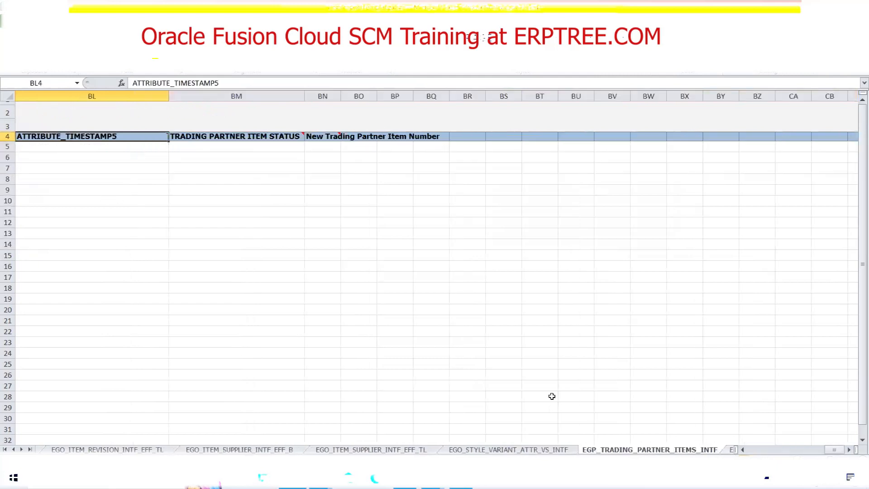
left_click_drag(836, 450, 754, 450)
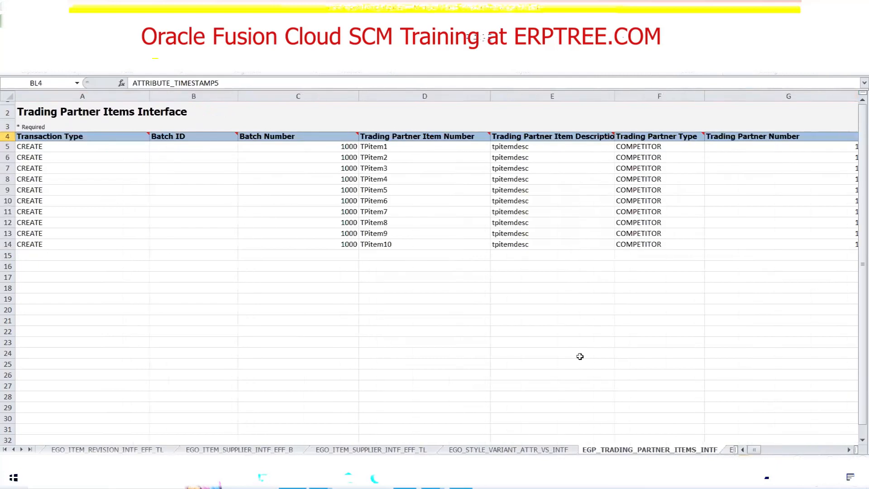
left_click_drag(7, 146, 17, 236)
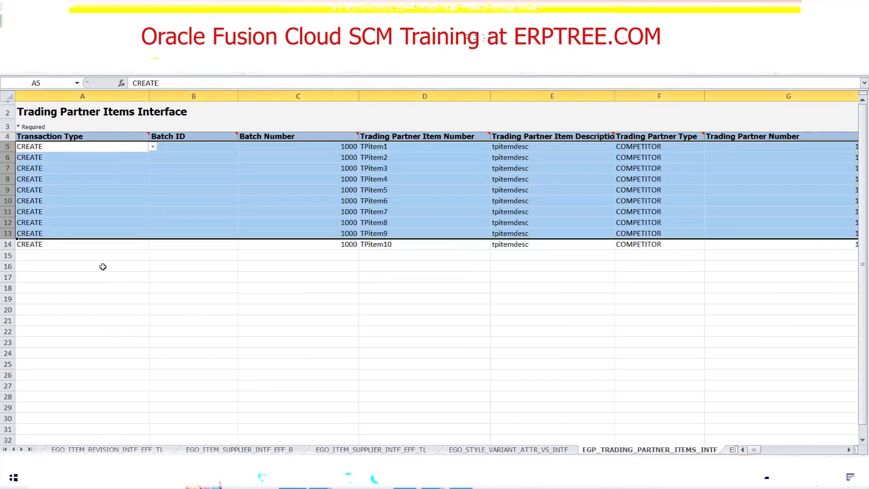
left_click(80, 266)
left_click(6, 151)
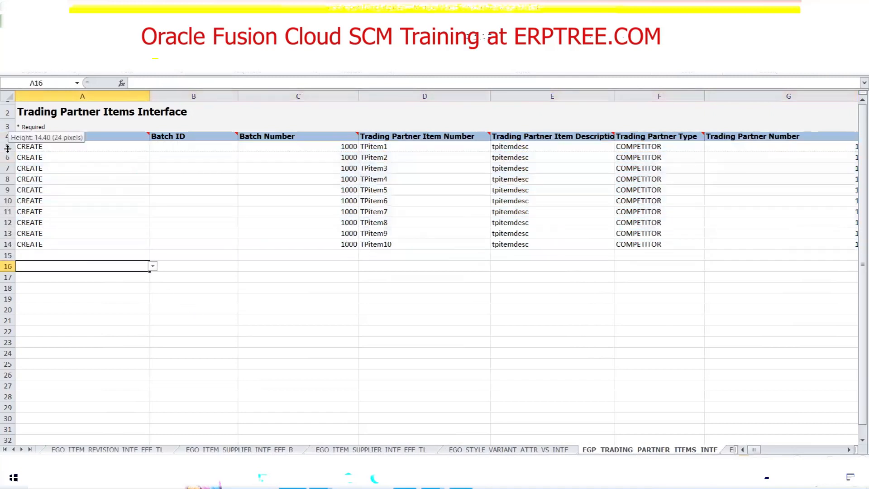
left_click_drag(7, 146, 8, 244)
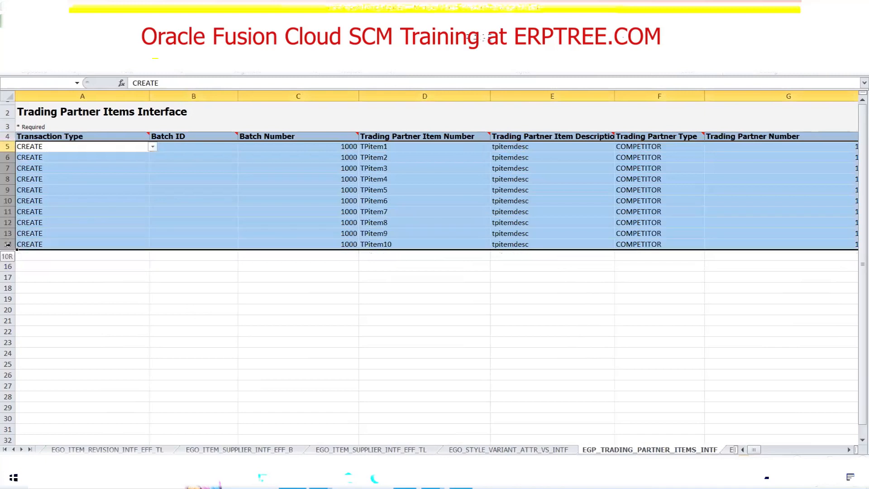
key("Delete")
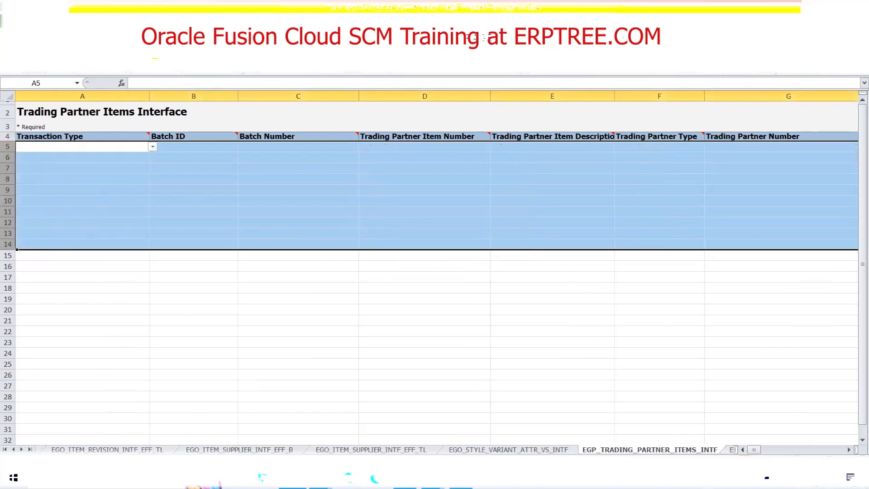
Clear the sample data in rows 5 to 14 of the EGP_ITEM_ATTACHMENTS_INTF sheet.
left_click(730, 449)
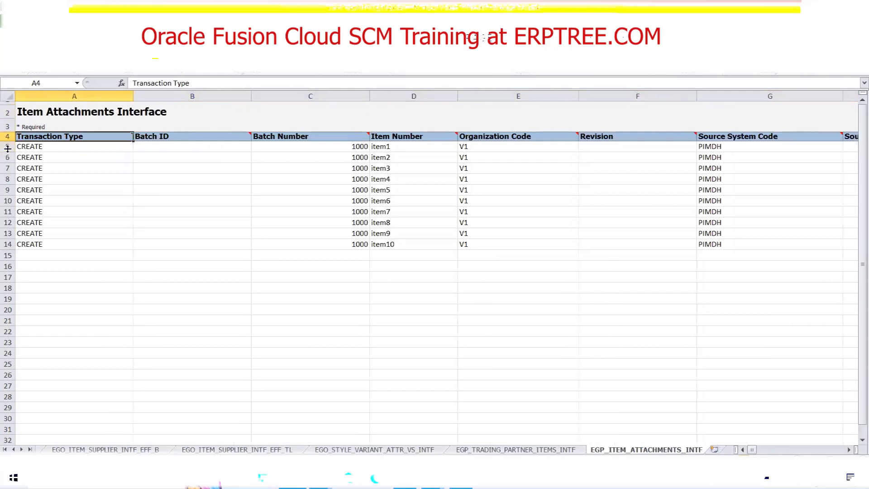
left_click_drag(7, 146, 8, 246)
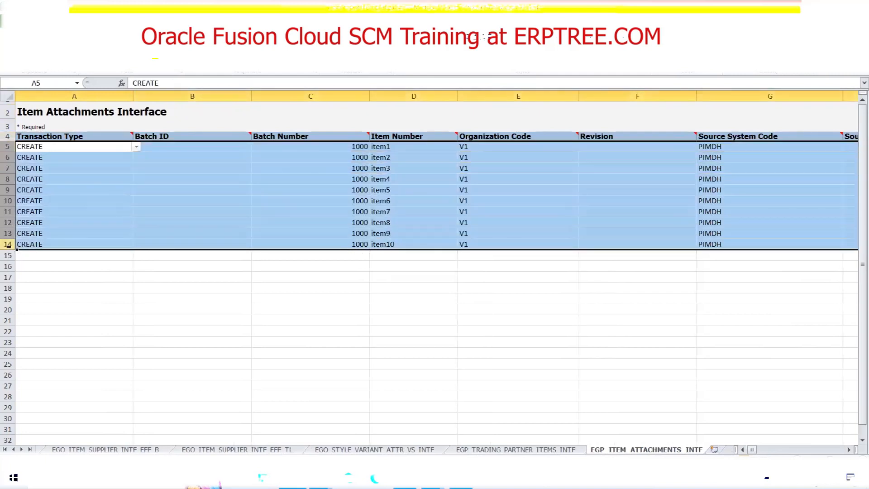
key("Delete")
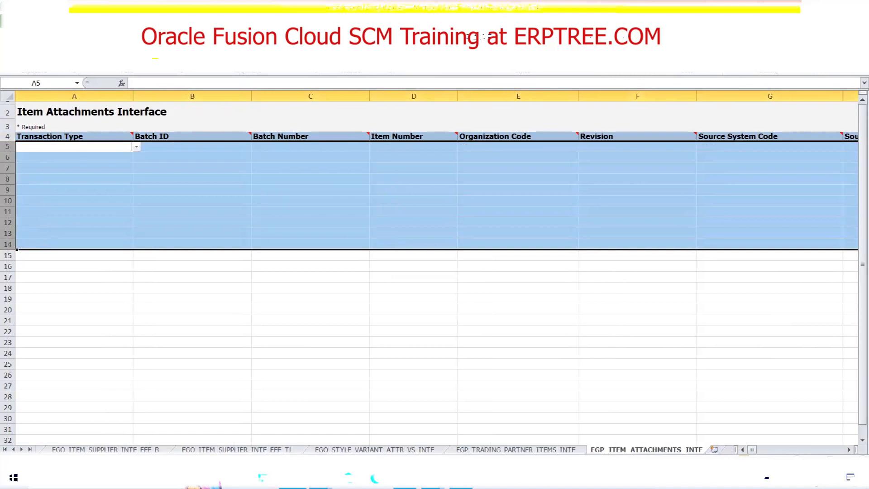
Return to the EGP_SYSTEM_ITEMS_INTERFACE sheet and review the item row from its first column.
left_click(5, 449)
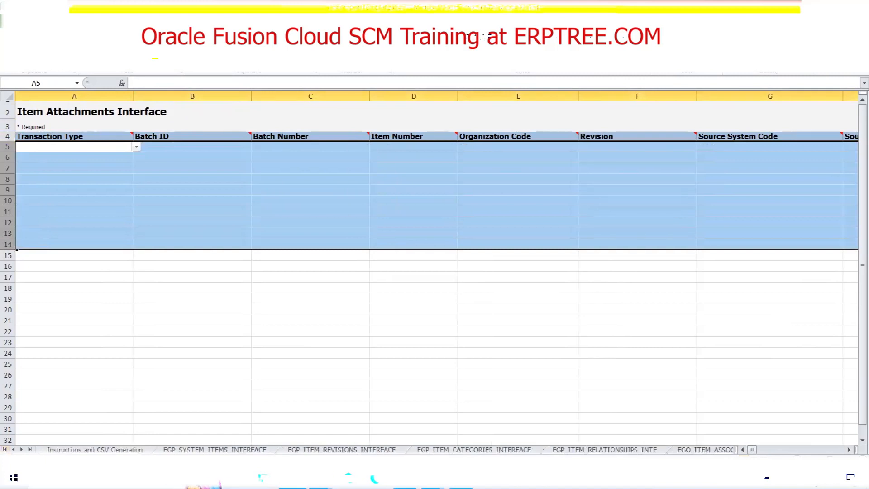
left_click(196, 449)
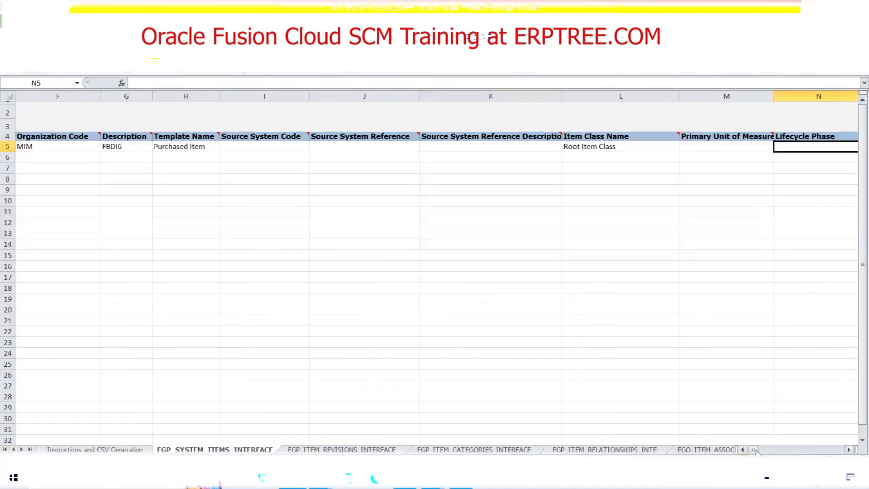
left_click_drag(756, 450, 750, 450)
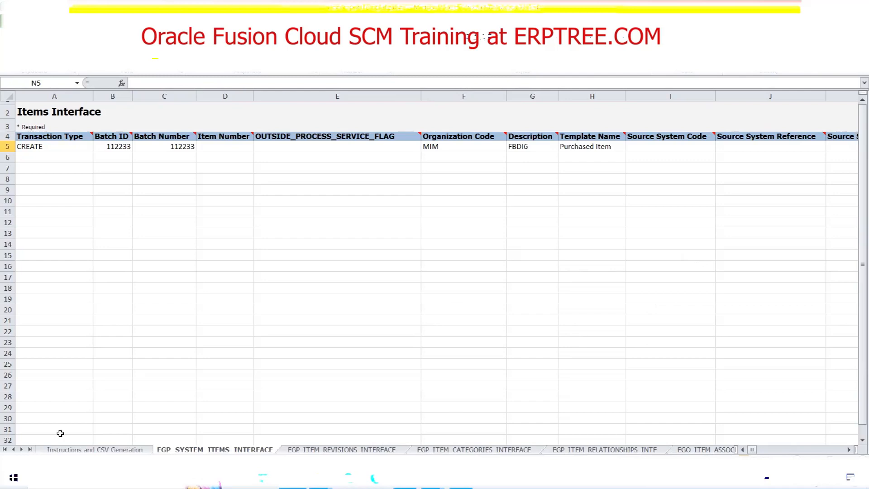
Generate the CSV files from the Instructions and CSV Generation sheet and save the ZIP as egpitemsimport.zip in the MAYOCLINICS folder.
left_click(83, 449)
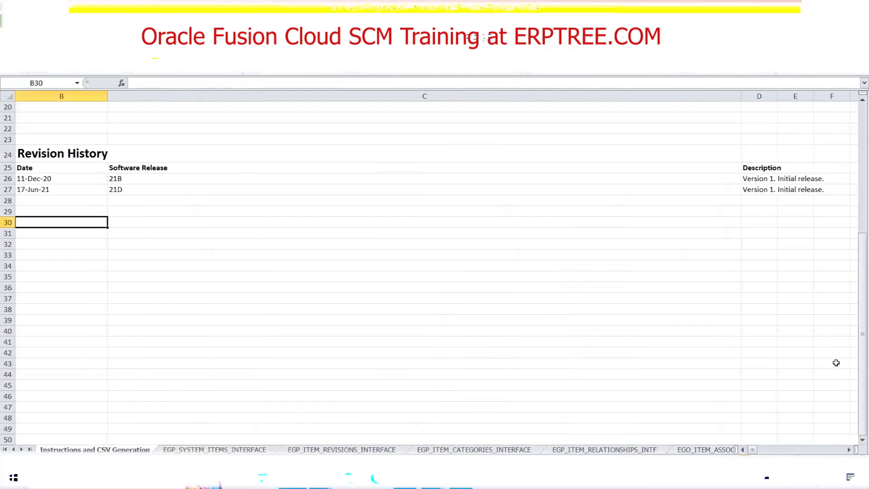
left_click_drag(857, 370, 857, 202)
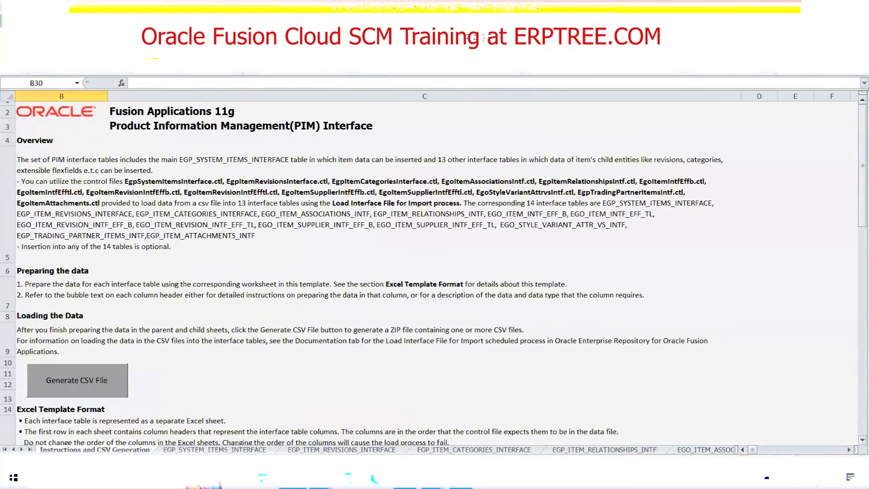
left_click(57, 385)
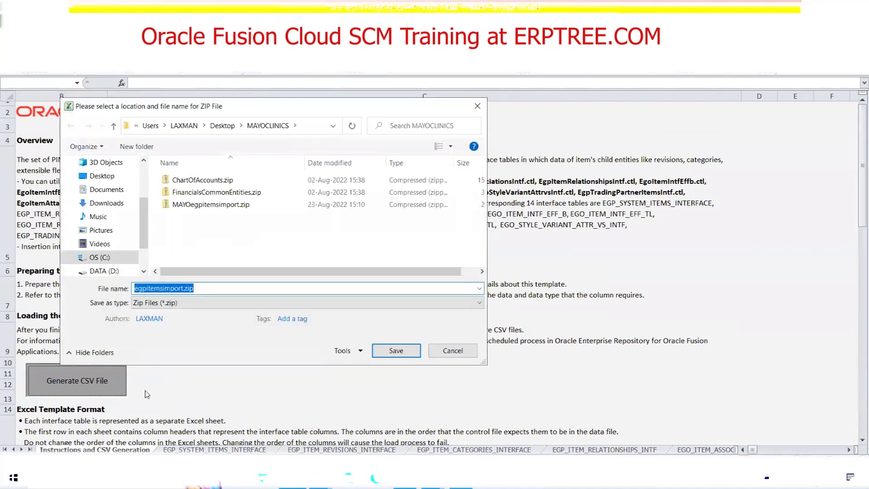
left_click(136, 286)
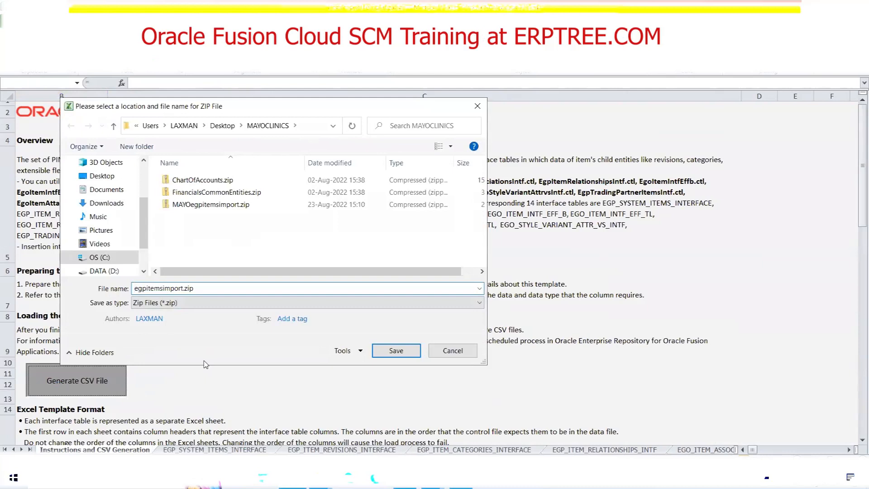
type("MAYO1")
key("BackSpace")
key("BackSpace")
key("BackSpace")
key("BackSpace")
key("BackSpace")
left_click(394, 352)
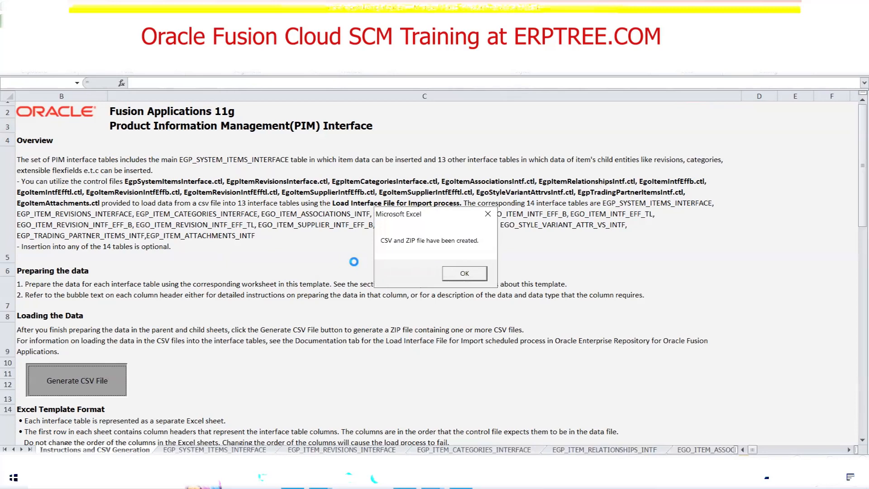
left_click(465, 275)
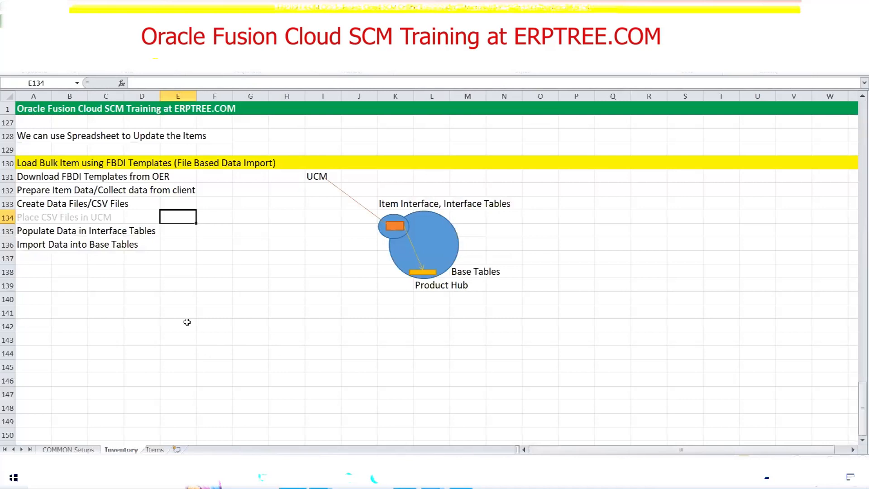
Review the FBDI load stages in the Inventory notes, from preparing item data to populating the interface tables.
left_click(31, 190)
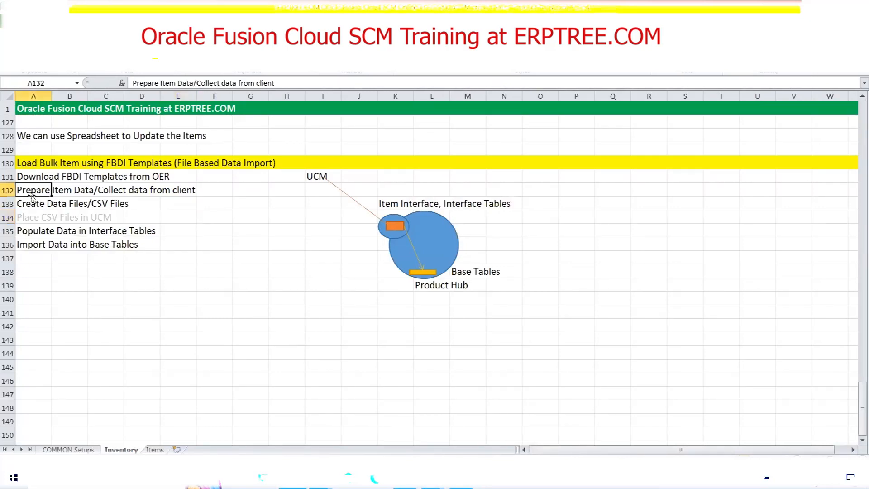
left_click_drag(31, 206, 122, 206)
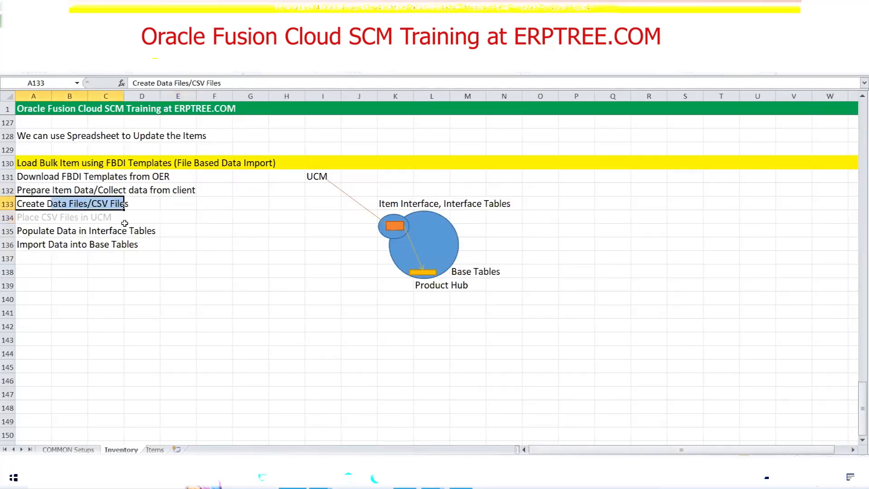
left_click(35, 216)
left_click_drag(35, 216, 101, 214)
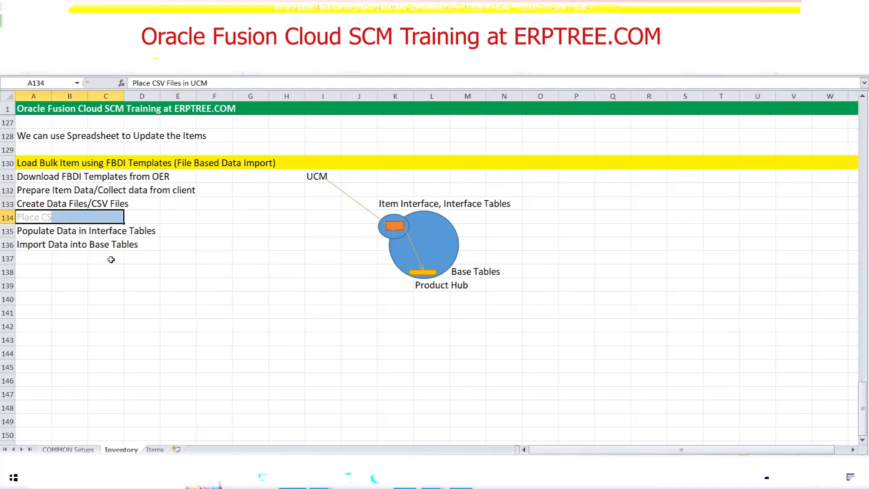
left_click(36, 229)
left_click_drag(36, 229, 144, 227)
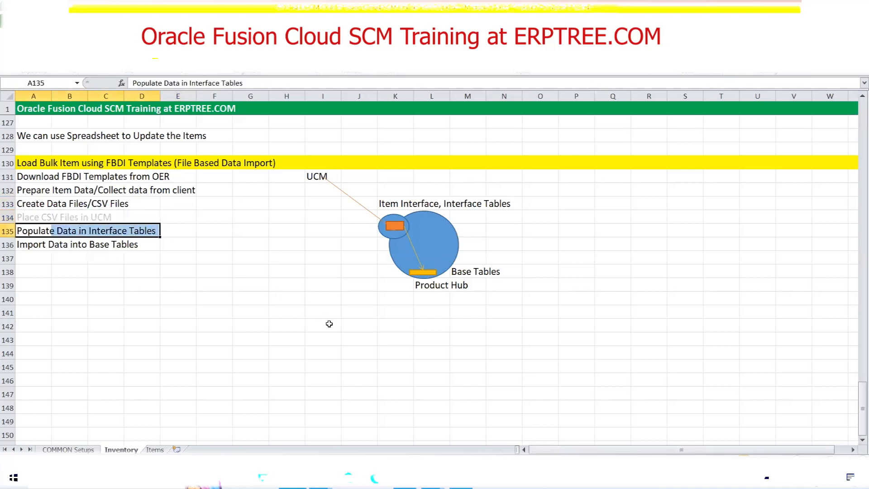
Switch to Oracle Fusion Cloud and open the Scheduled Processes overview.
left_click(460, 478)
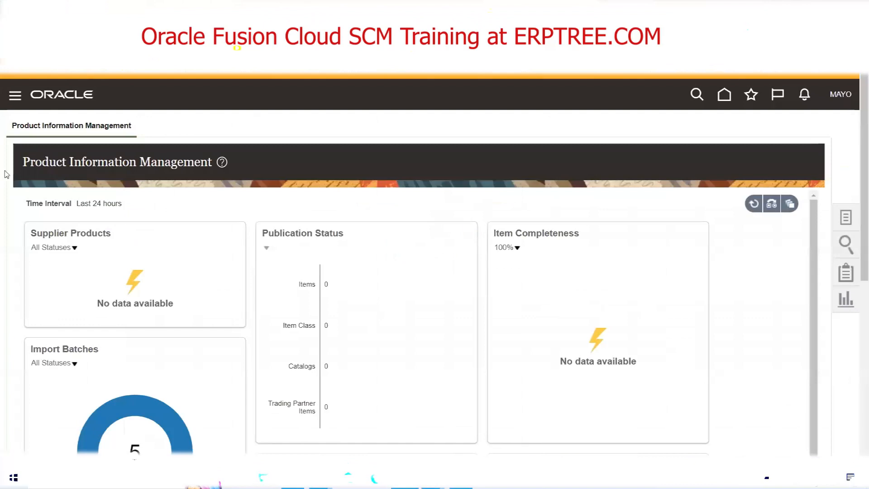
left_click(15, 96)
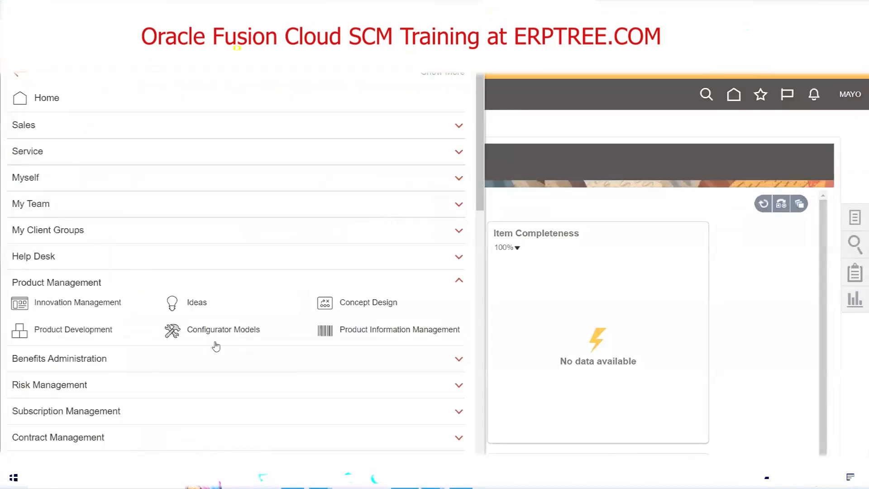
scroll(216, 305, "down", 5)
scroll(215, 307, "down", 6)
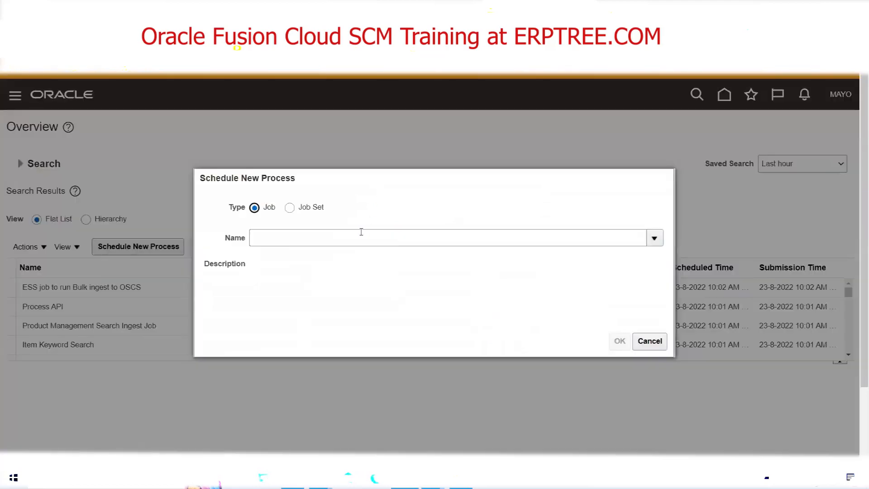
Start a new scheduled process of type Job for Load Interface File for Import.
left_click(362, 232)
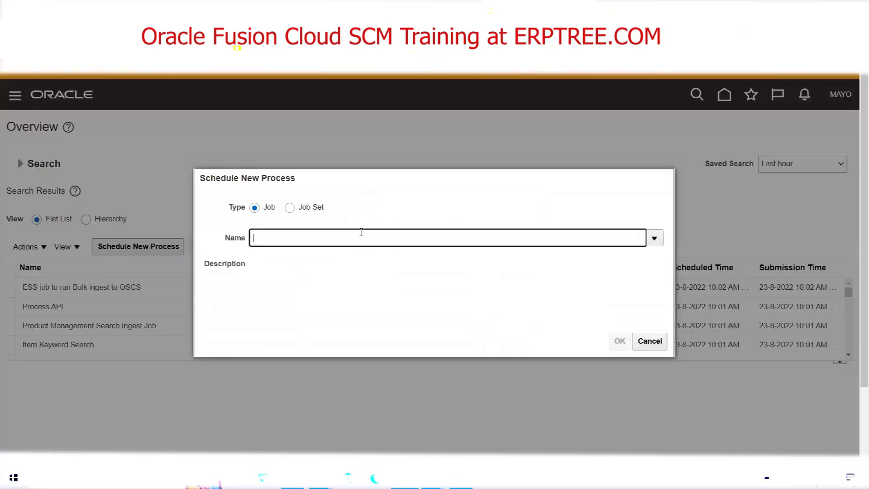
type("Load Inter")
key("Tab")
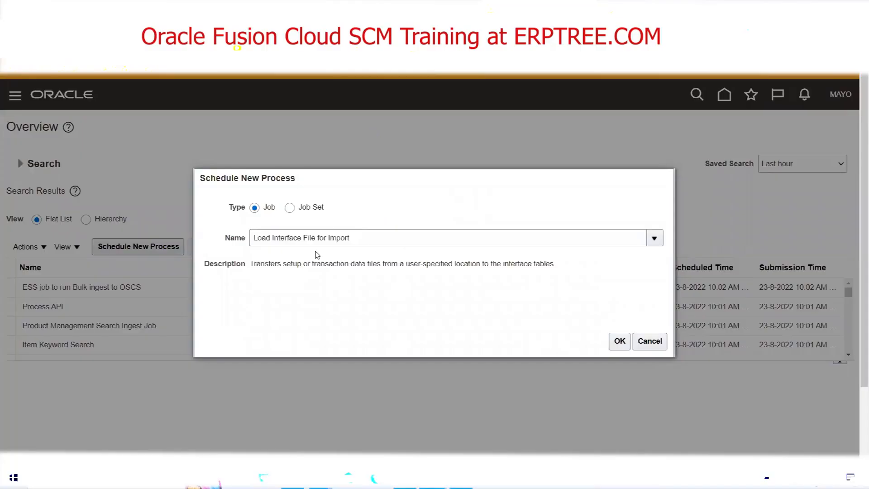
left_click(616, 343)
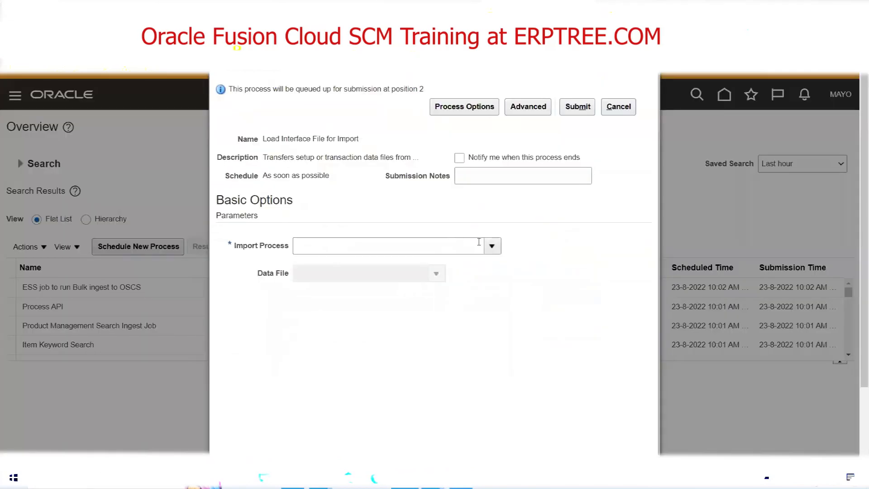
Search the import processes for "Item Im" and choose Item Import as the import process.
left_click(488, 245)
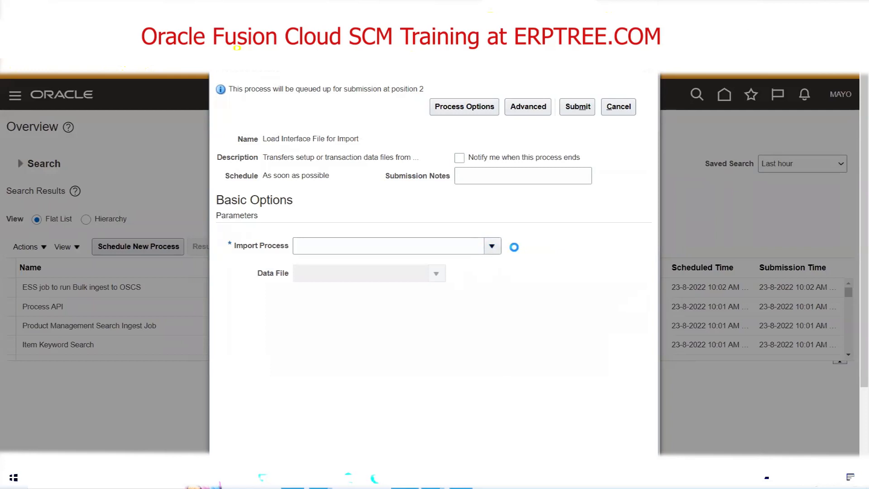
scroll(514, 247, "down", 1)
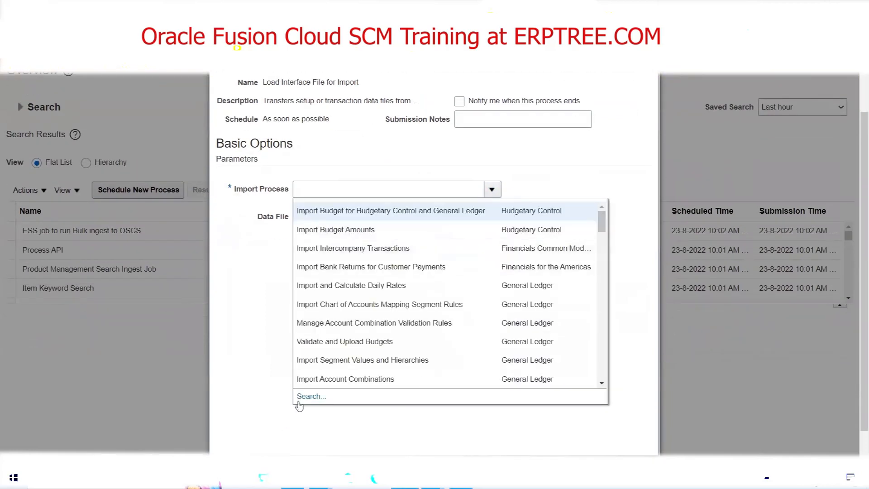
left_click(312, 400)
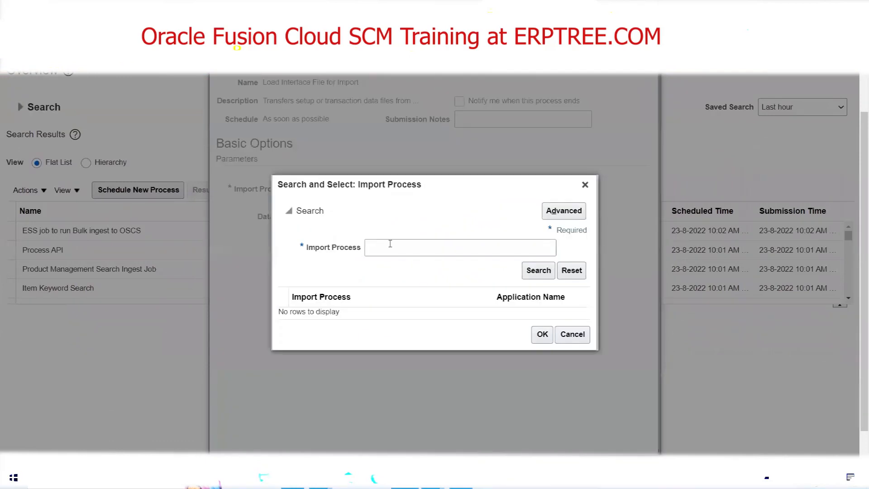
left_click(390, 243)
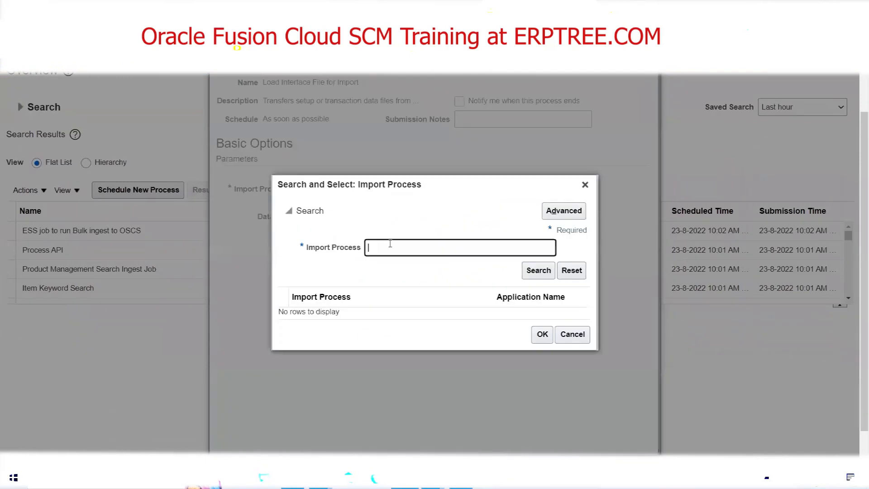
type("Item Im")
left_click(538, 271)
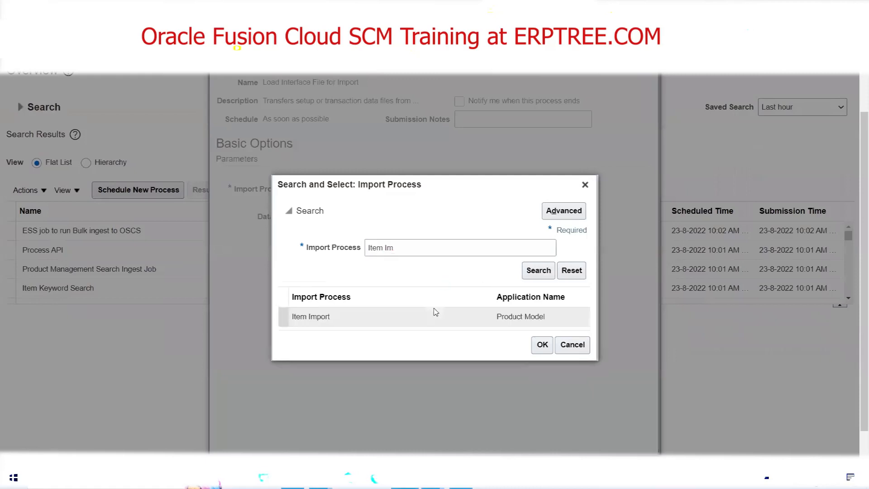
left_click(542, 343)
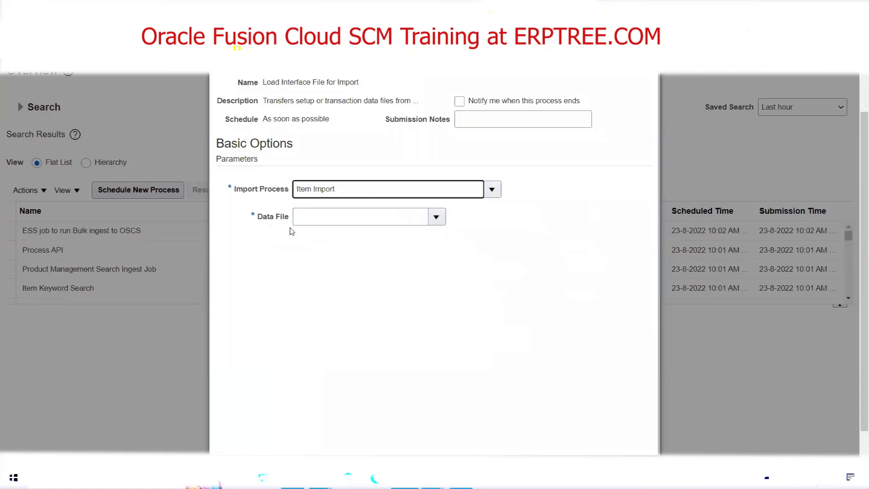
Upload egpitemsimport.zip from the computer as the data file for the process.
left_click(436, 218)
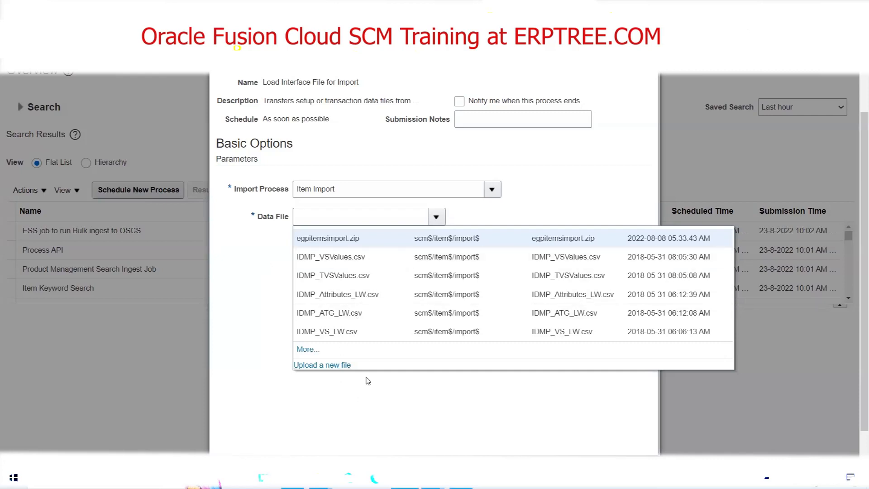
left_click(339, 367)
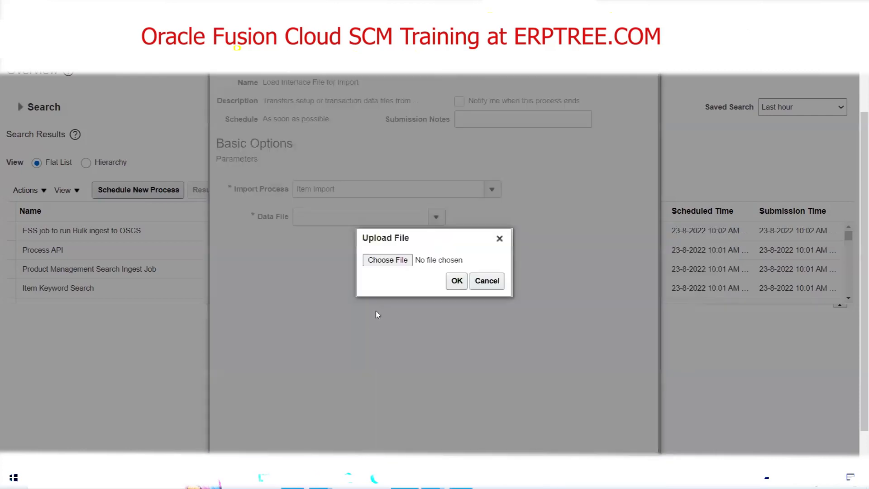
left_click(384, 260)
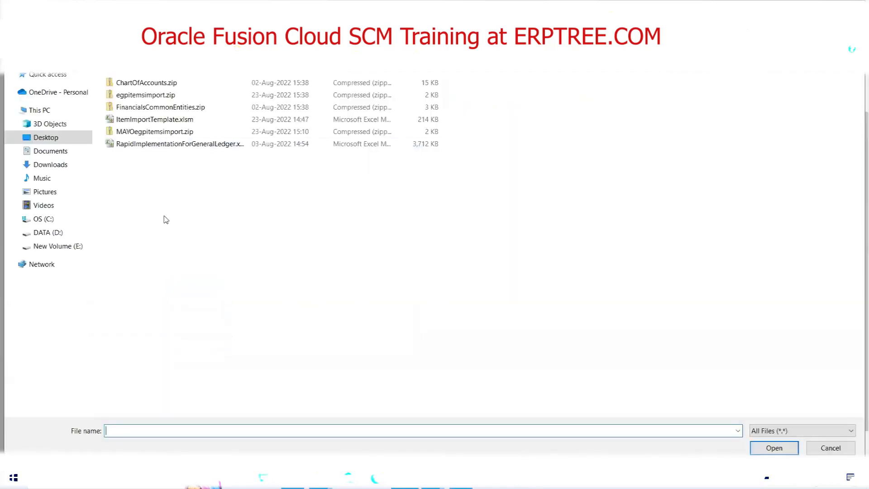
left_click(128, 99)
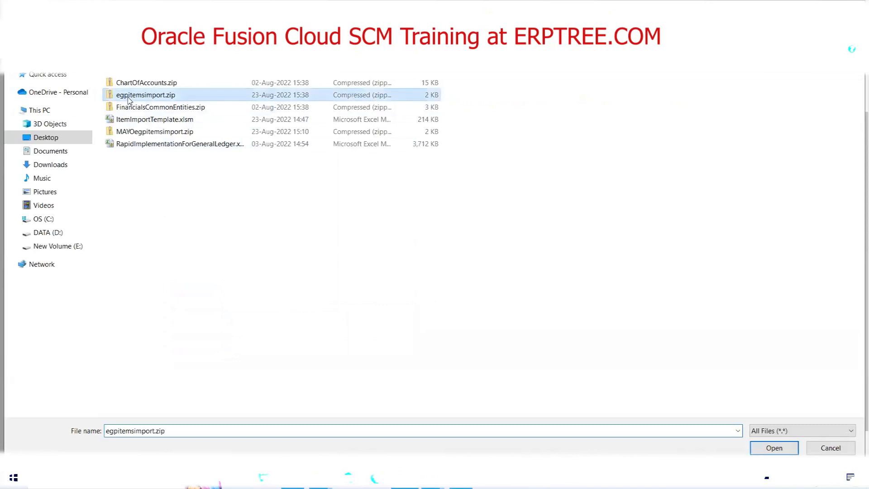
double_click(190, 101)
left_click(457, 281)
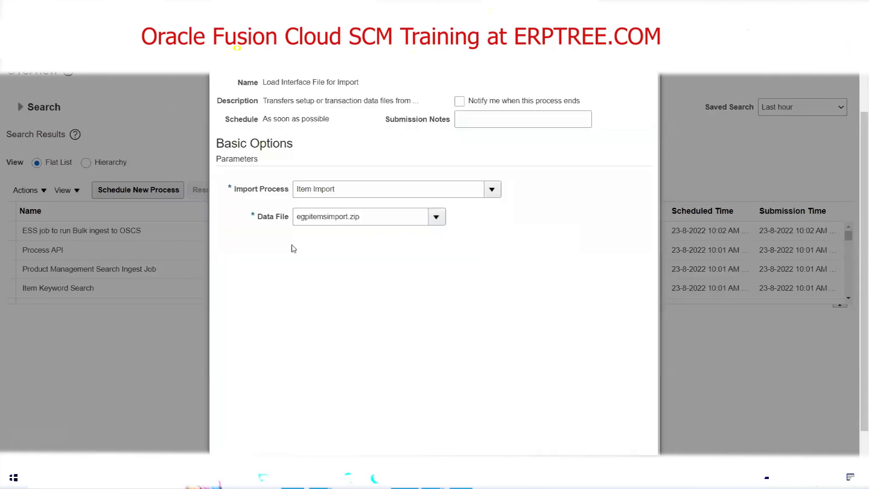
Submit the Load Interface File for Import process and close its confirmation.
scroll(394, 285, "up", 1)
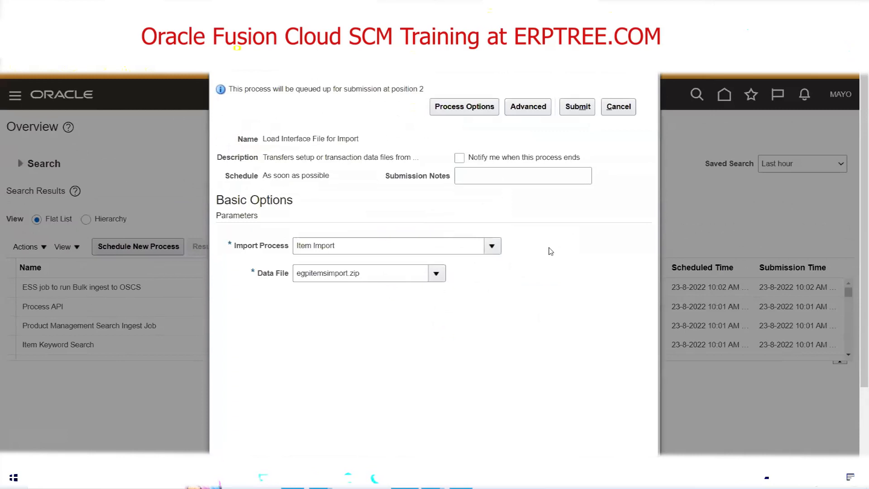
left_click(569, 110)
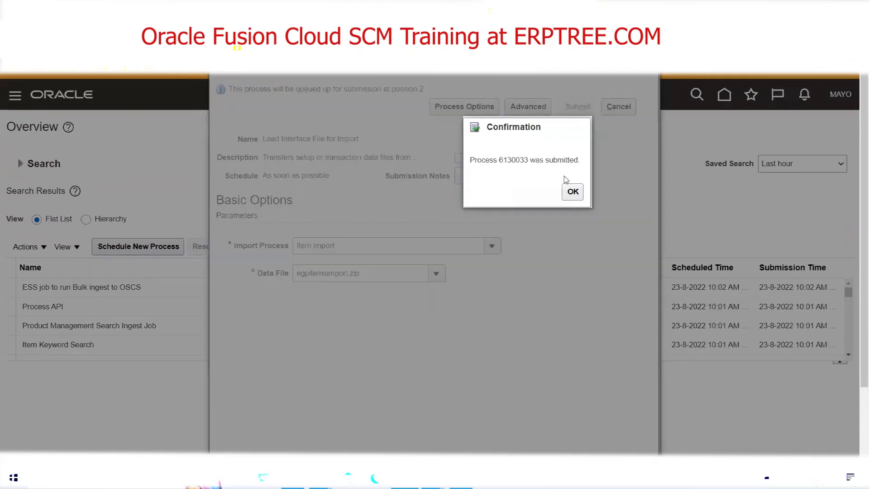
left_click(573, 191)
Refresh the scheduled process list repeatedly to monitor the status of the interface load and its Load File to Interface jobs.
left_click(486, 248)
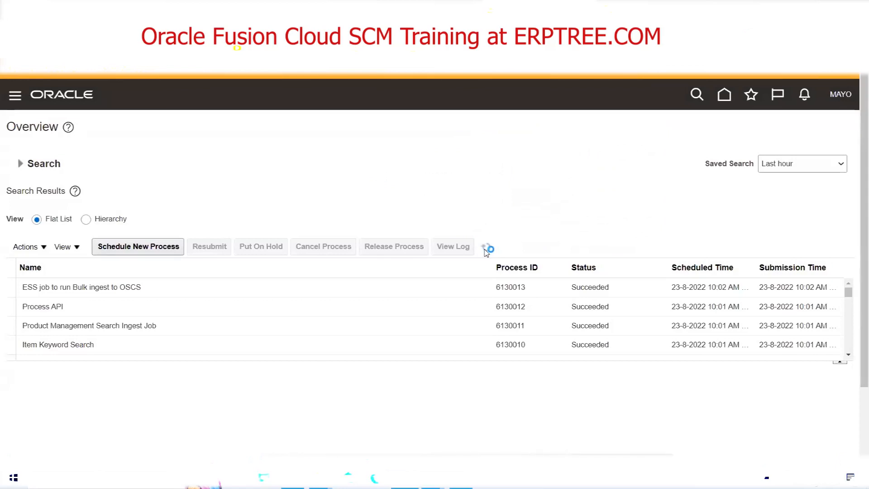
left_click(486, 247)
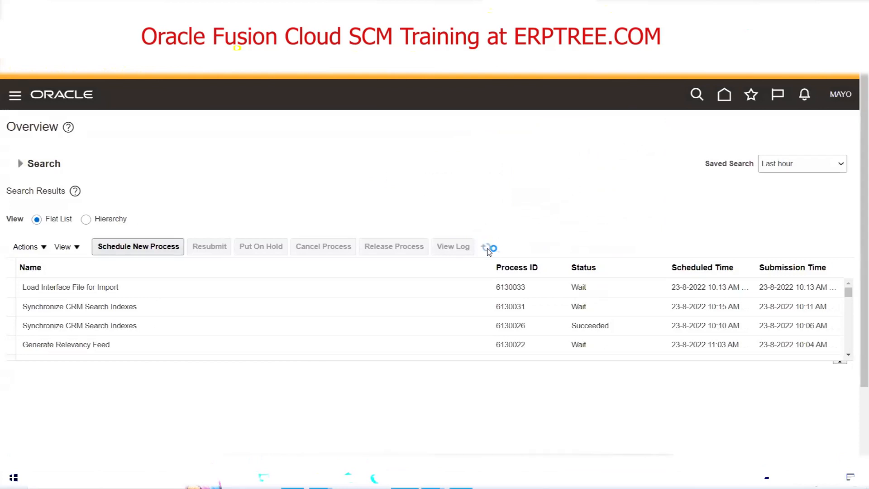
left_click(481, 244)
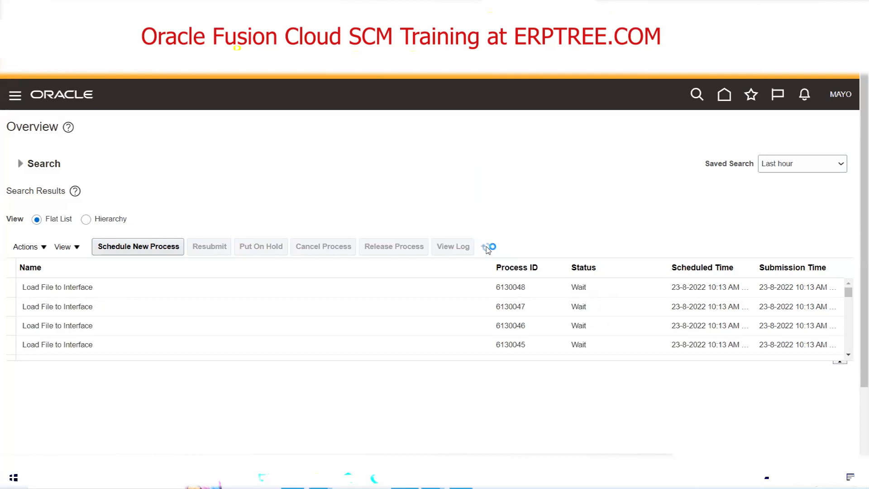
left_click(489, 248)
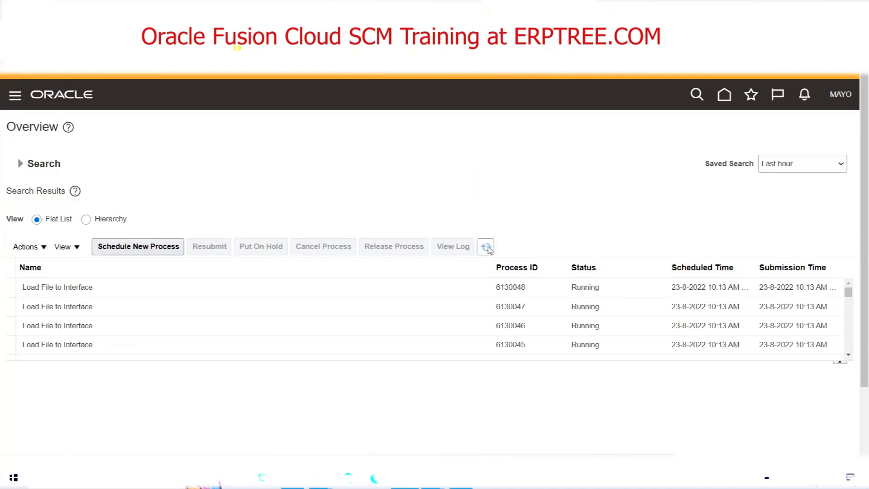
left_click(487, 248)
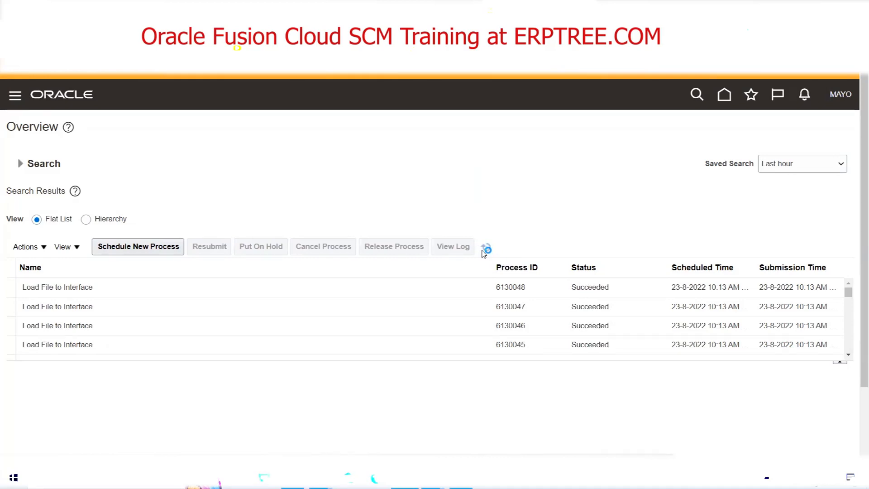
left_click(484, 252)
left_click(484, 252)
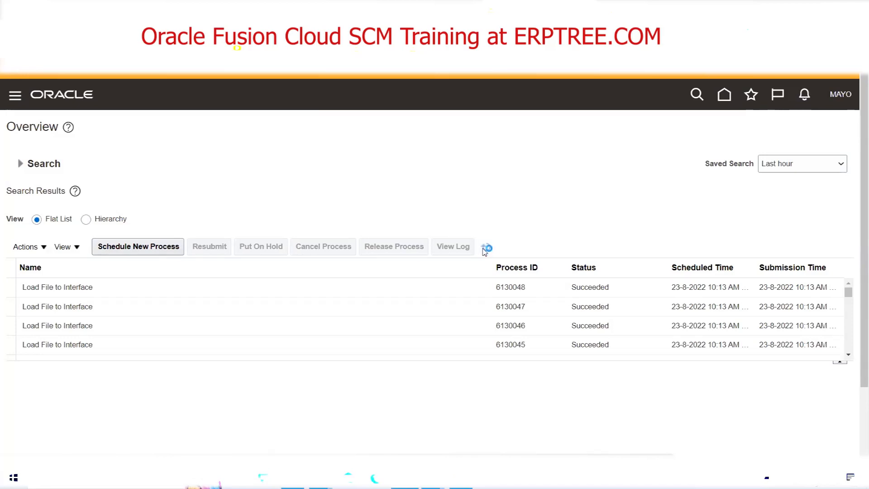
Refresh the scheduled process list again and check the status of the parent Load Interface File for Import process.
left_click(485, 247)
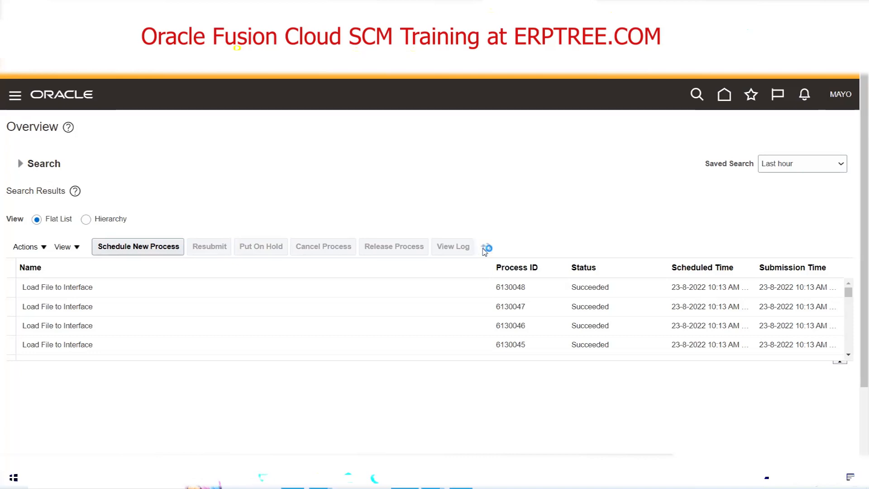
left_click(485, 247)
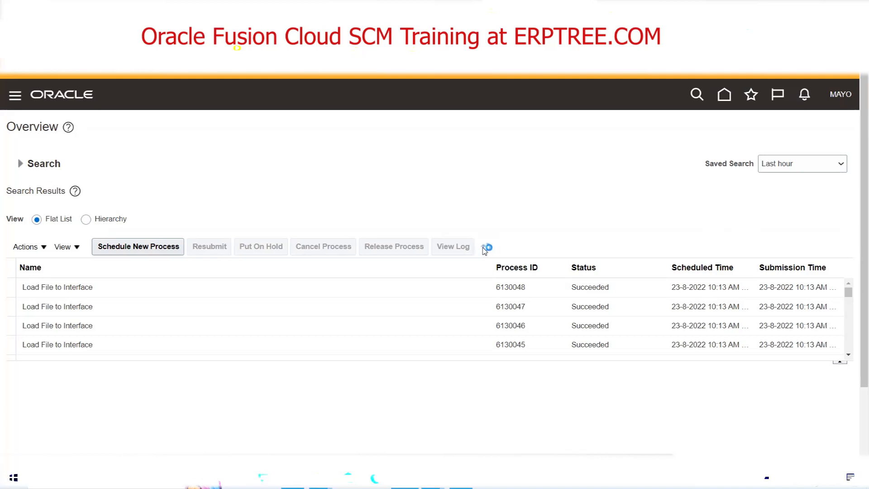
left_click(483, 248)
left_click(485, 249)
left_click(848, 356)
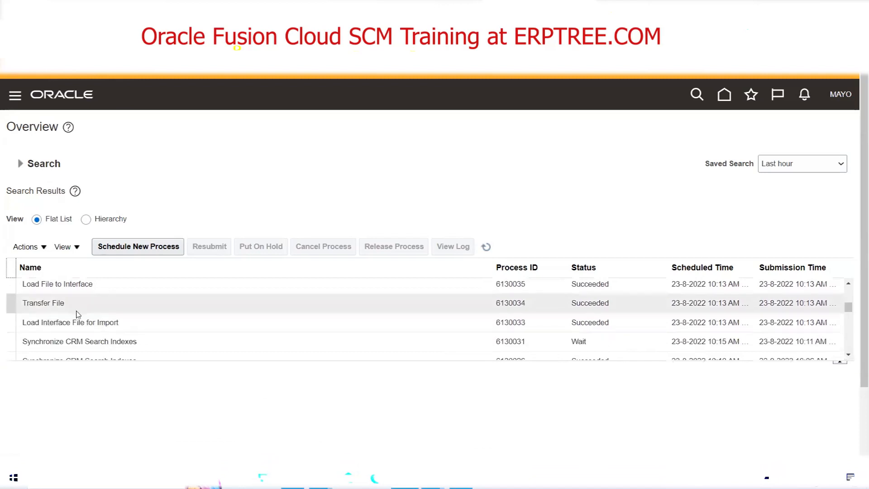
left_click(82, 321)
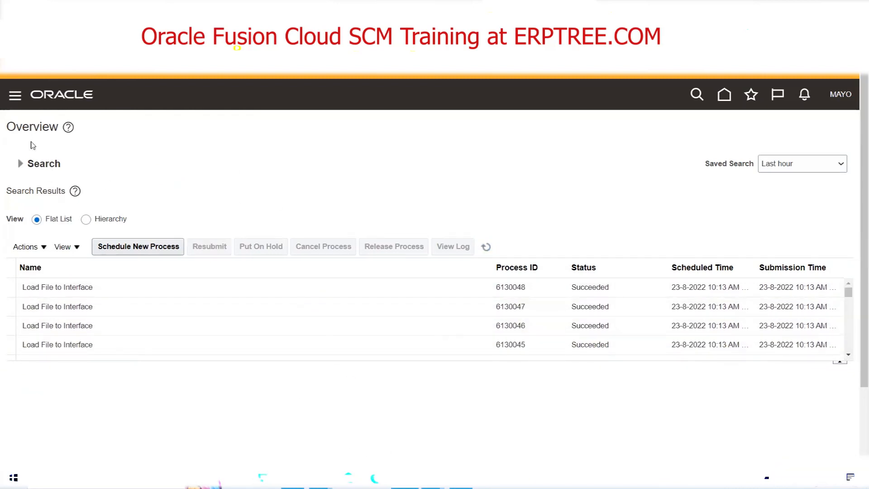
Go to the Scheduled Processes work area again through the application's navigation.
left_click(15, 96)
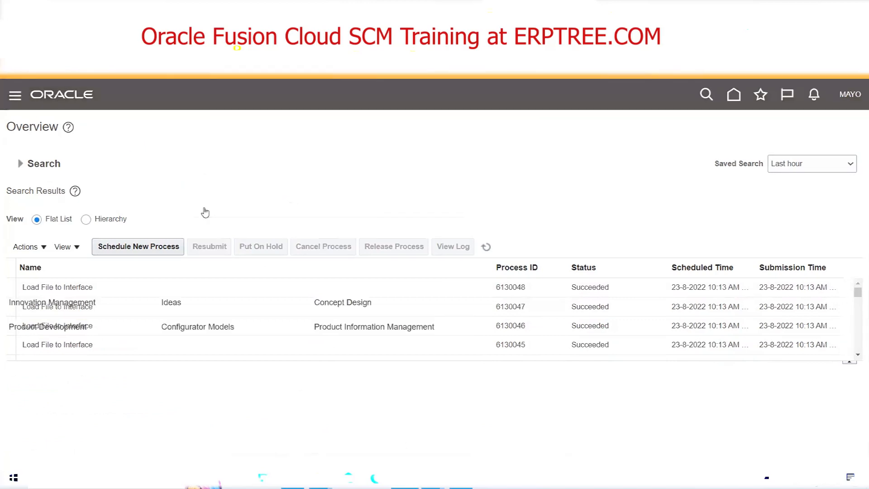
scroll(205, 212, "down", 15)
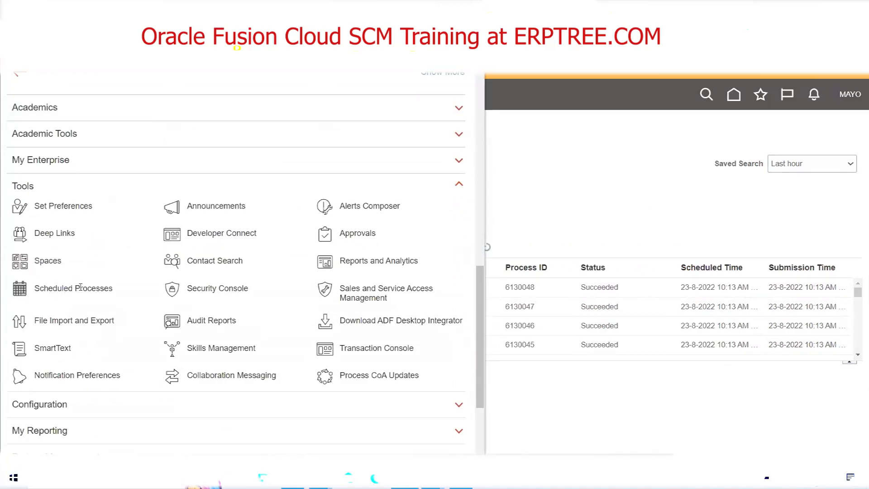
left_click(74, 287)
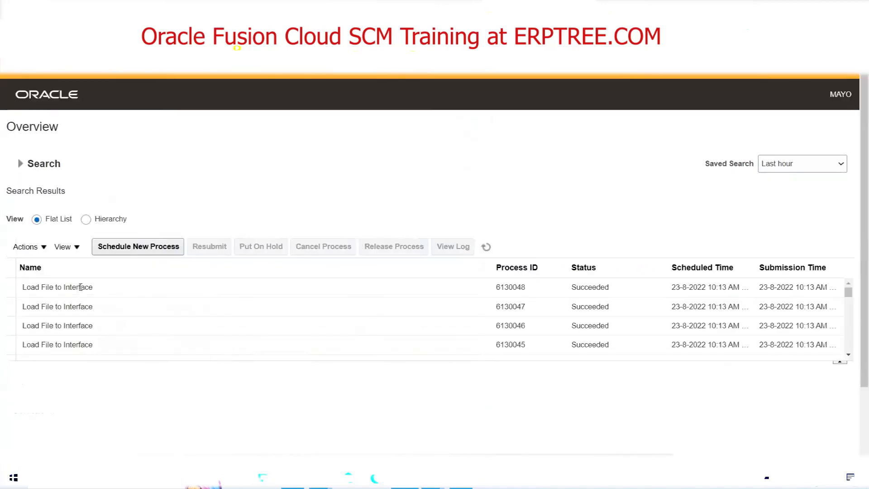
Start a new scheduled job, search the process names for "Item Im" and choose Item Import.
left_click(151, 248)
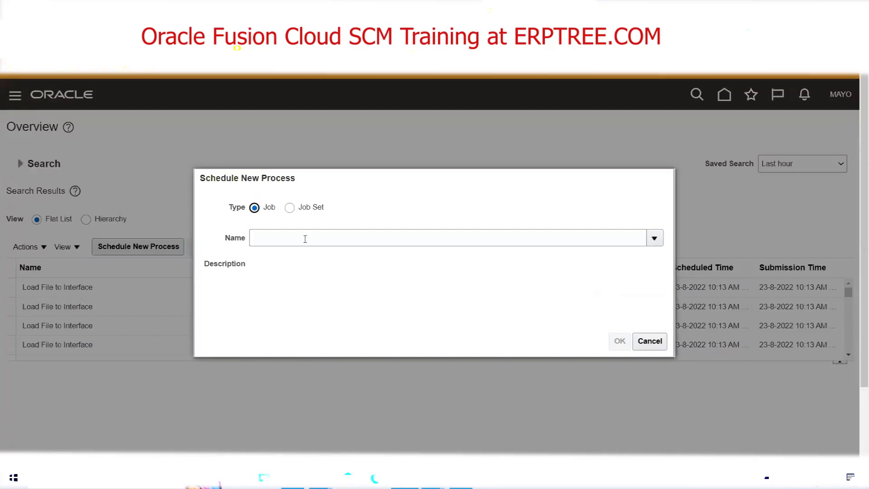
left_click(305, 239)
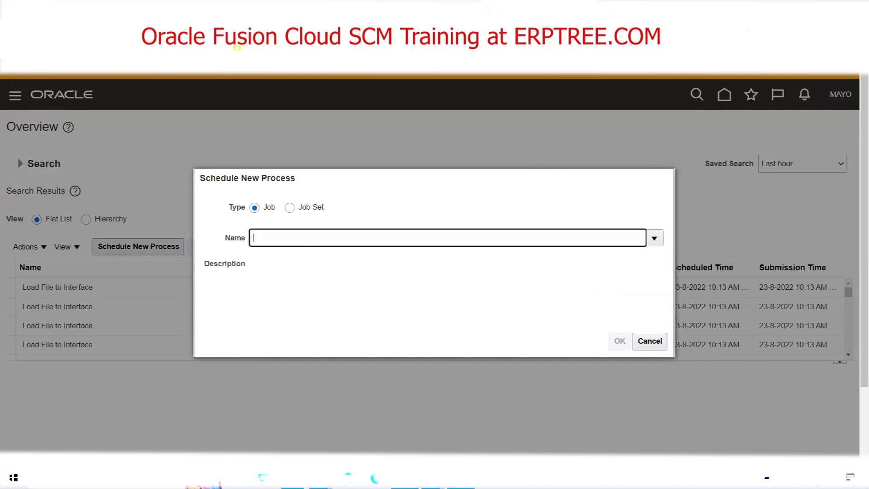
left_click(461, 478)
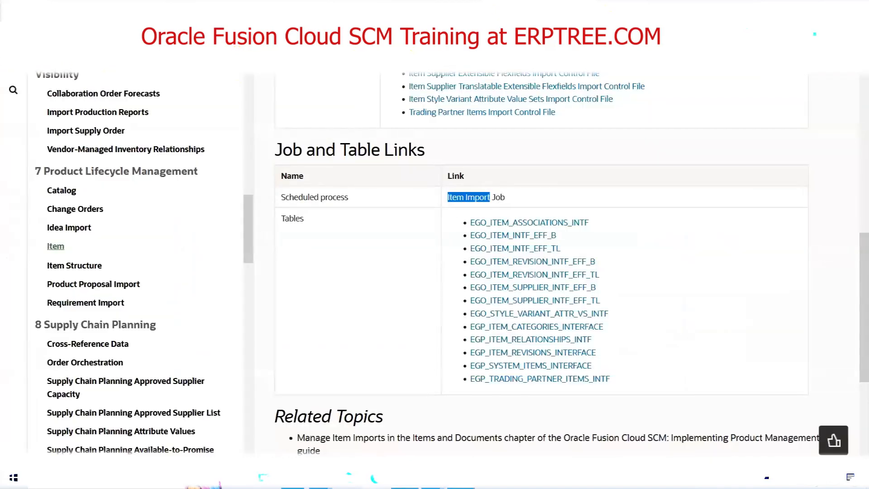
left_click(405, 478)
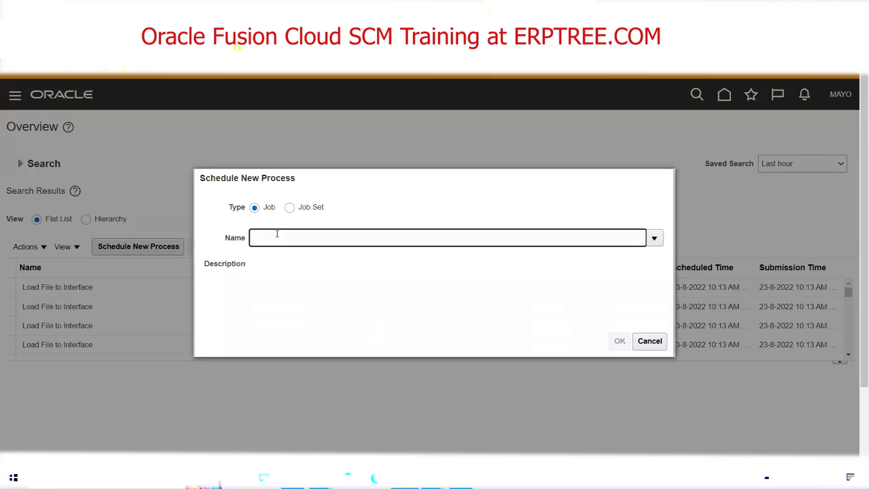
type("Item Im")
key("Tab")
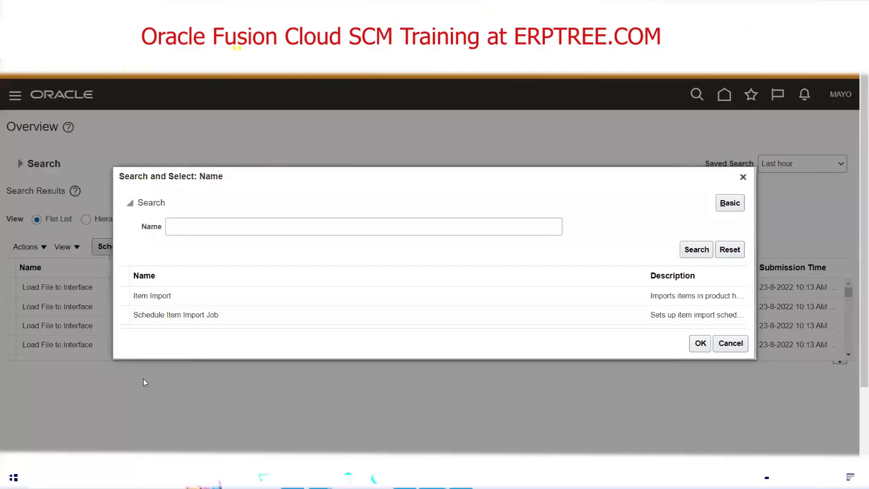
left_click(138, 297)
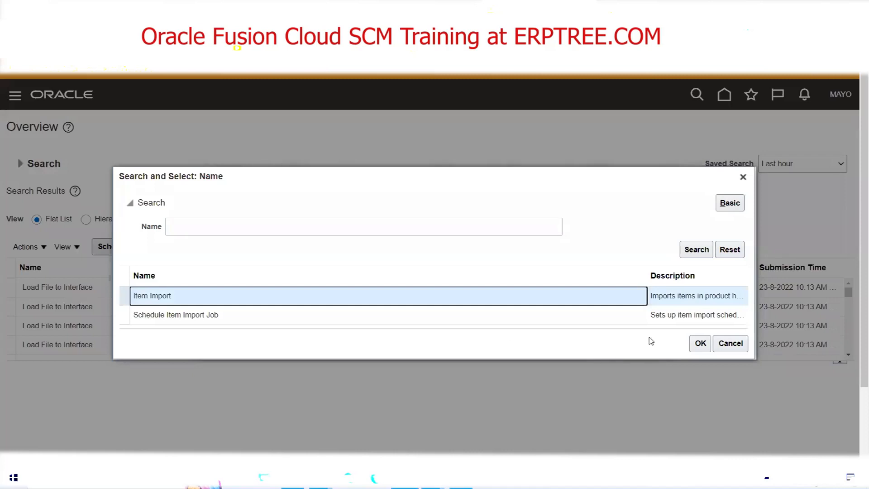
left_click(699, 342)
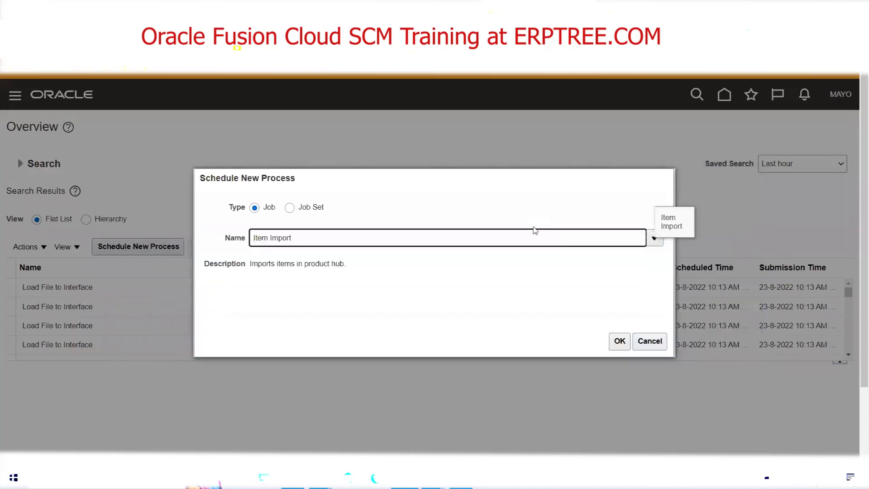
left_click(618, 342)
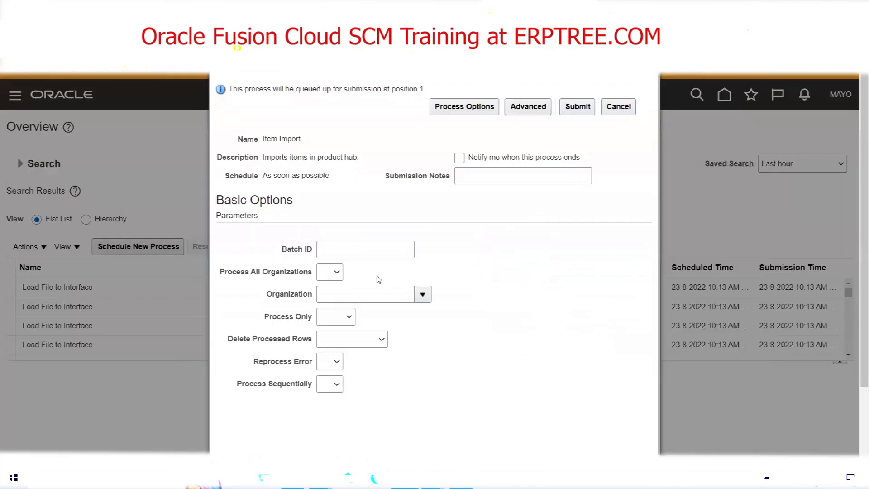
Set the Item Import batch ID to 112233 and submit the process.
left_click(375, 254)
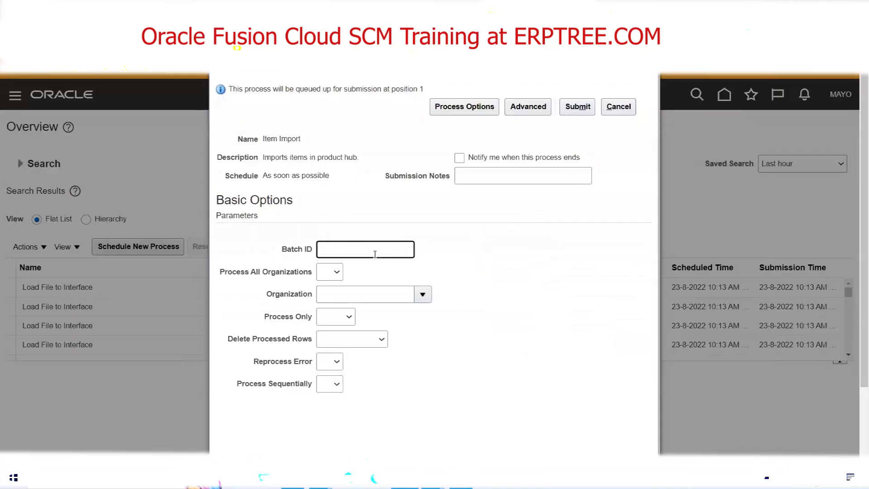
type("112233")
left_click(519, 296)
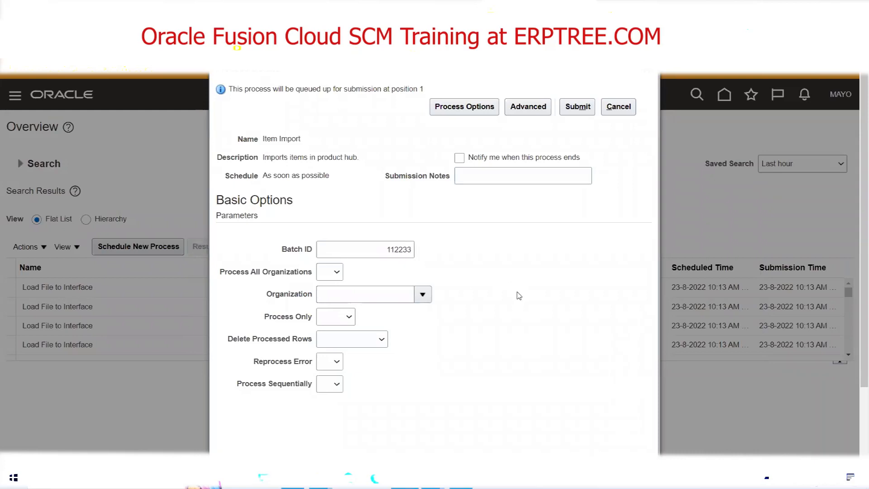
left_click(579, 109)
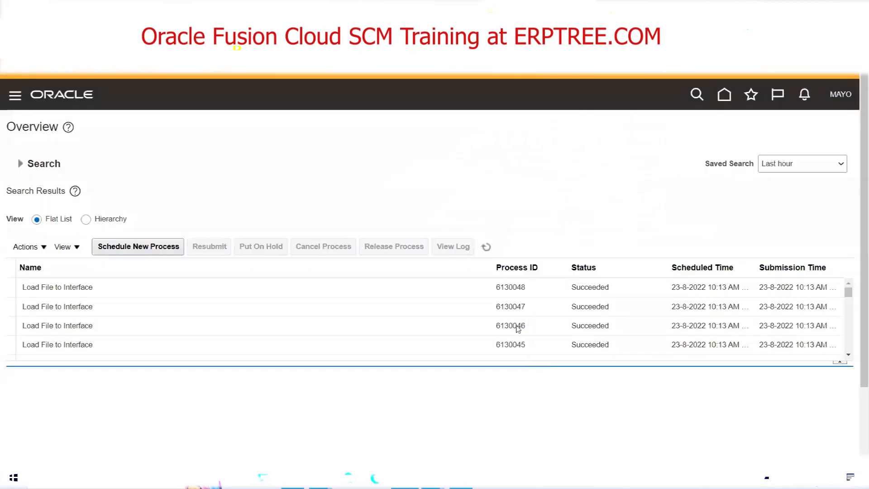
Refresh the scheduled process list repeatedly to monitor the Item Import process and its preprocessing and data quality jobs.
left_click(487, 248)
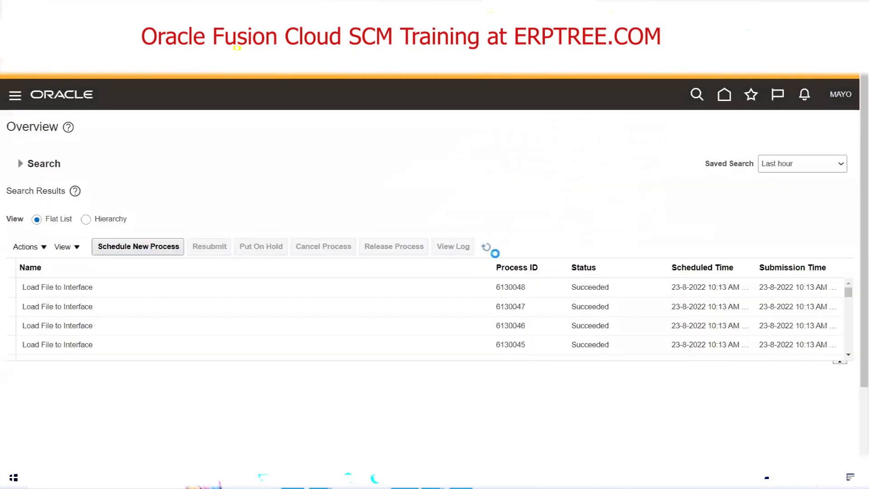
left_click(484, 247)
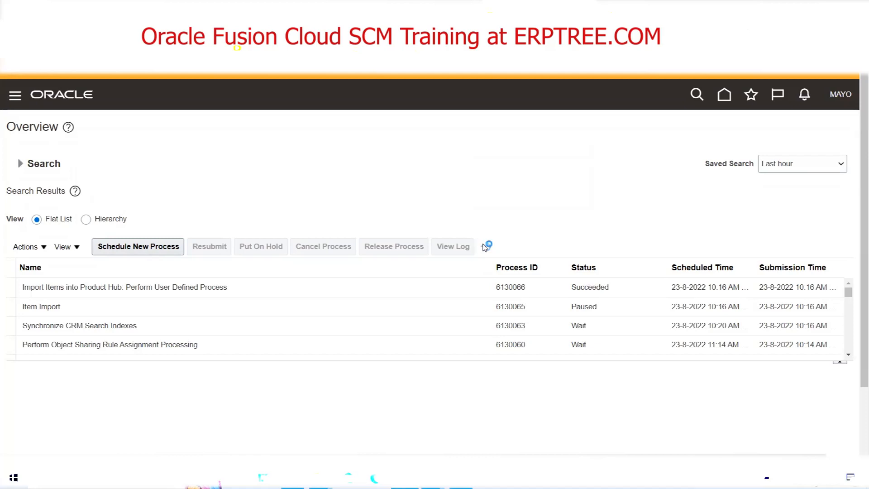
left_click(484, 249)
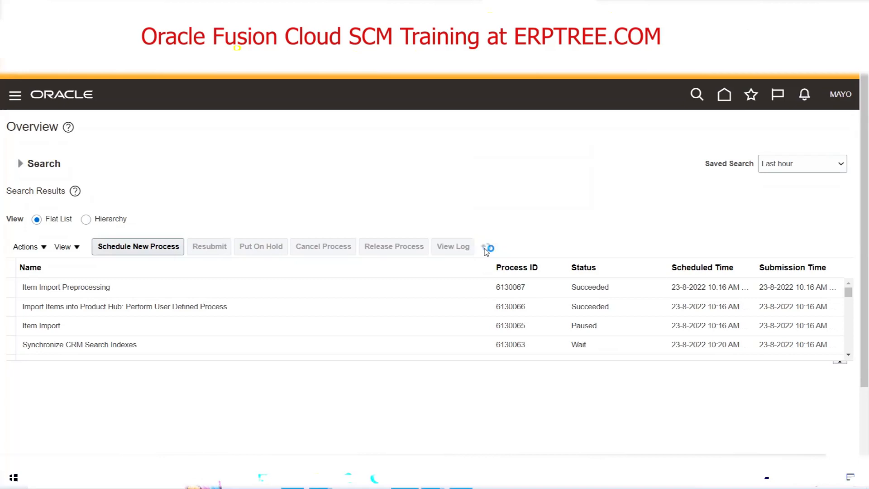
left_click(485, 249)
left_click(486, 249)
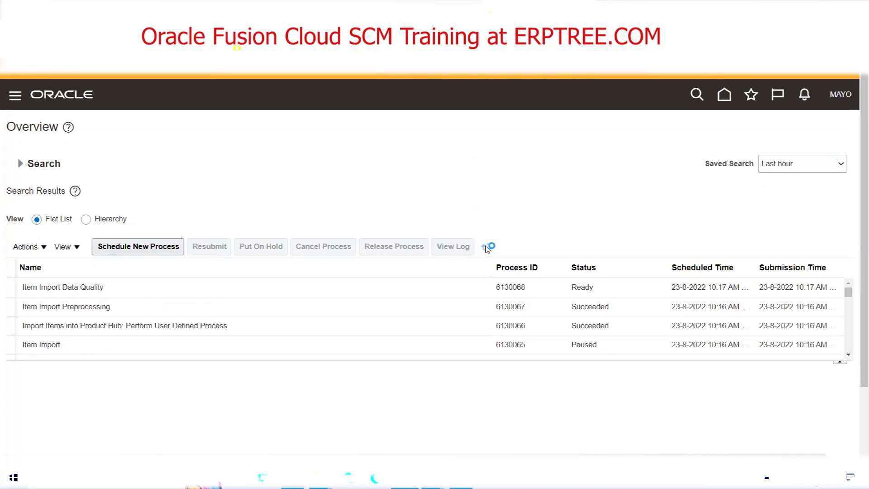
left_click(486, 247)
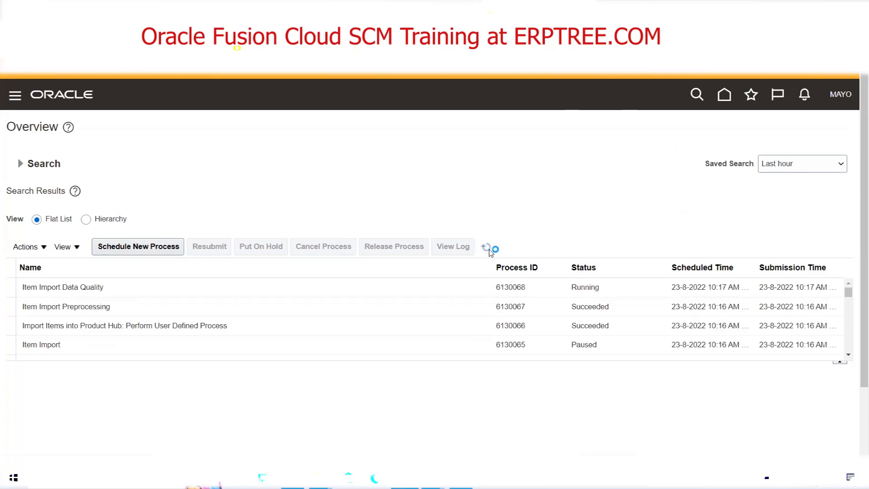
left_click(488, 250)
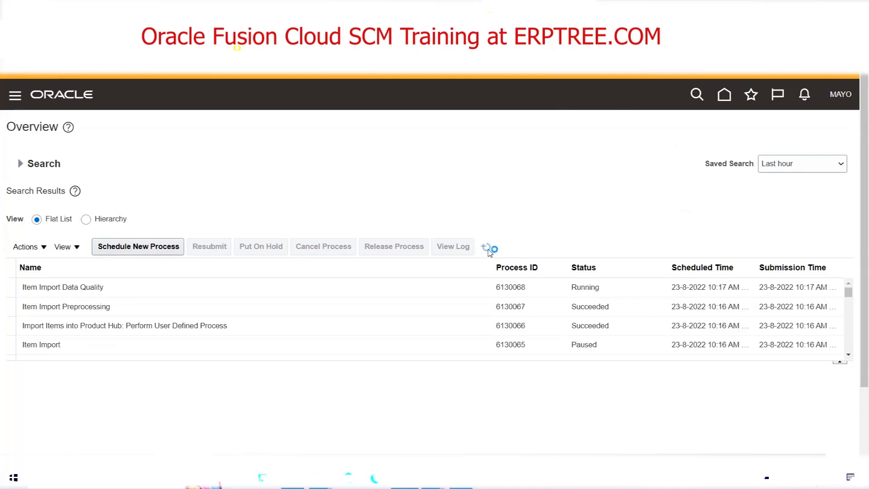
left_click(486, 250)
left_click(486, 250)
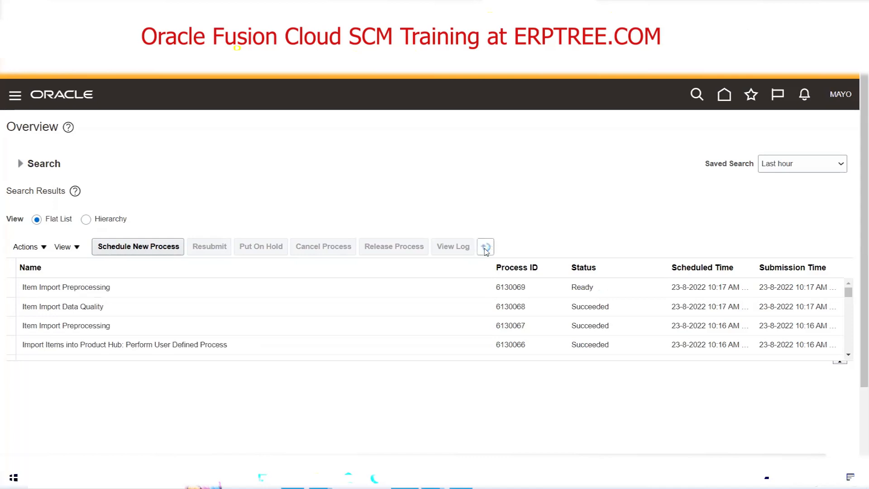
left_click(486, 251)
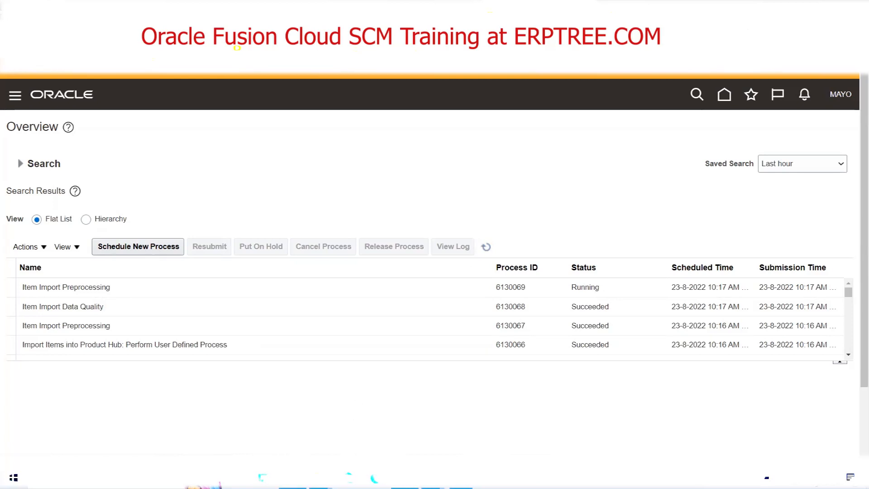
Switch to the Excel training workbook and review the data flow from UCM through the interface tables to the Product Hub base tables.
left_click(327, 478)
left_click(397, 226)
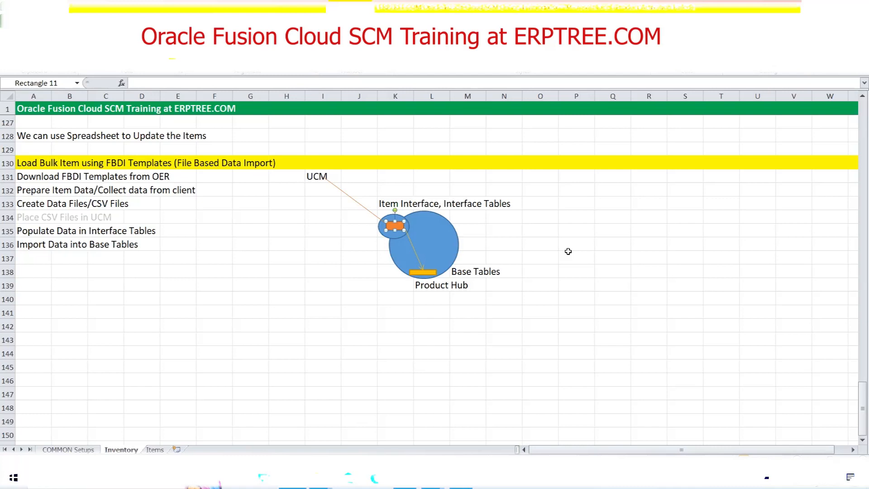
left_click_drag(25, 233, 156, 232)
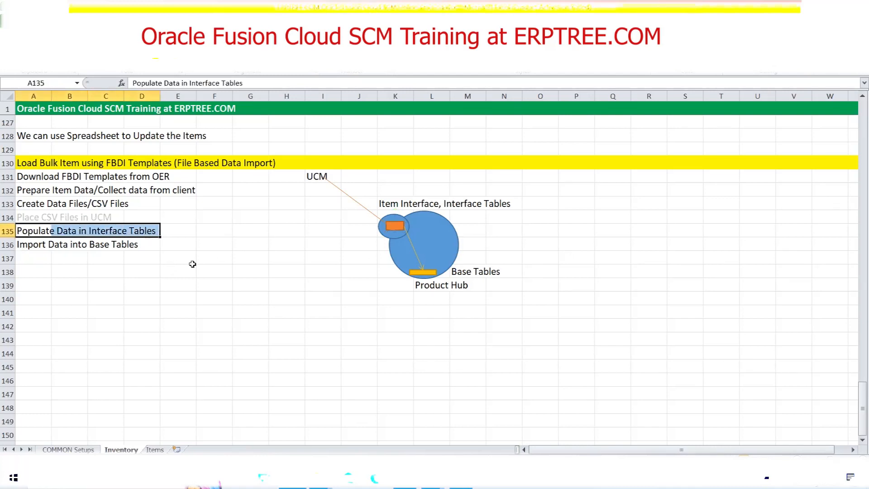
left_click(394, 226)
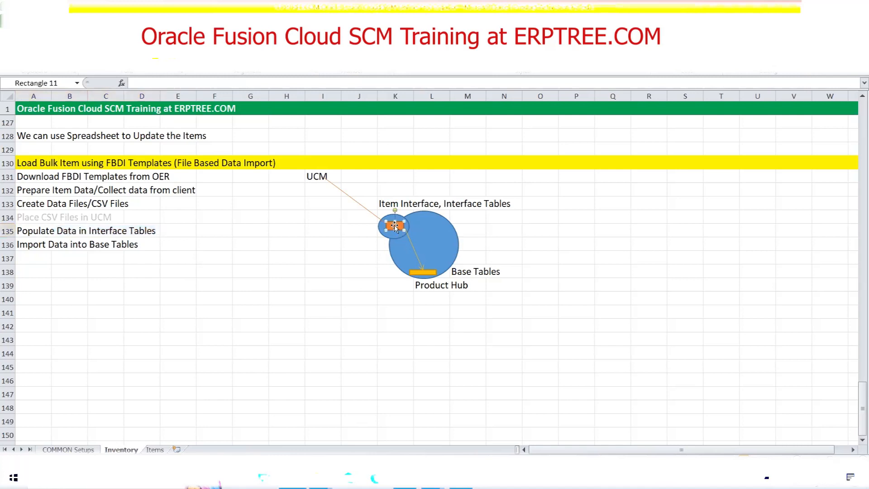
left_click(417, 273)
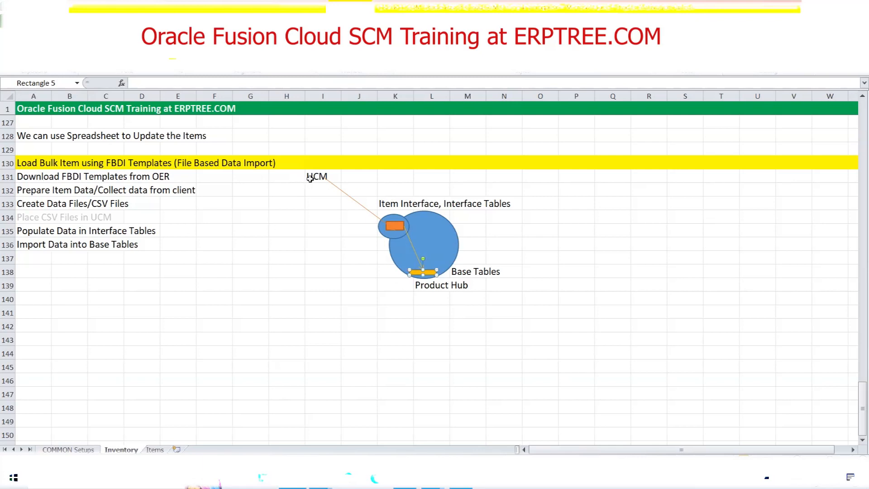
left_click(395, 225)
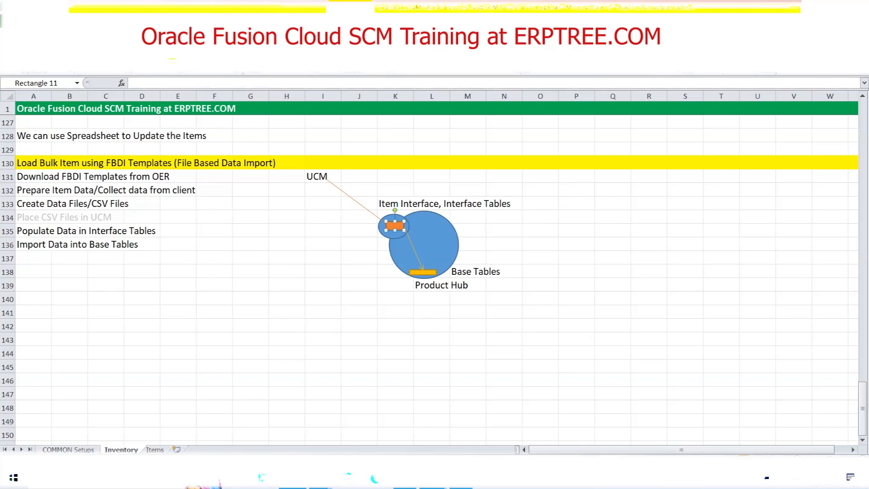
Return to Oracle Fusion's scheduled processes and refresh the list to check the progress of the item import jobs.
left_click(405, 478)
left_click(488, 248)
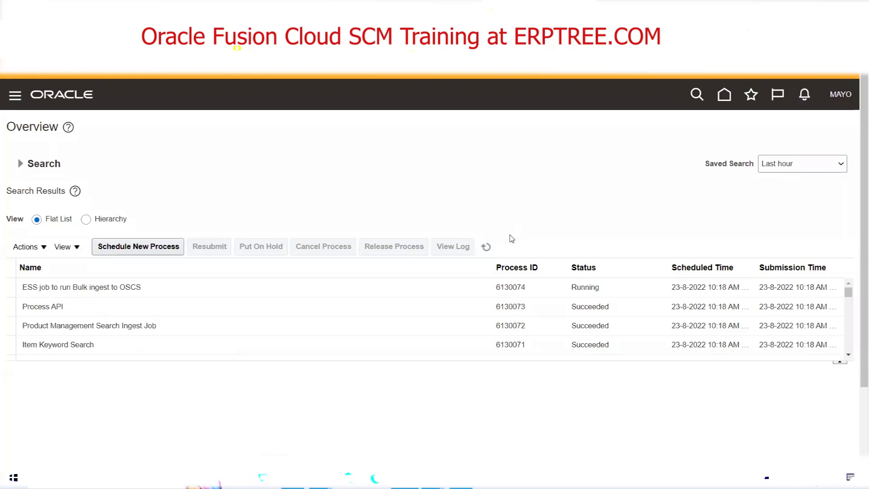
left_click(486, 248)
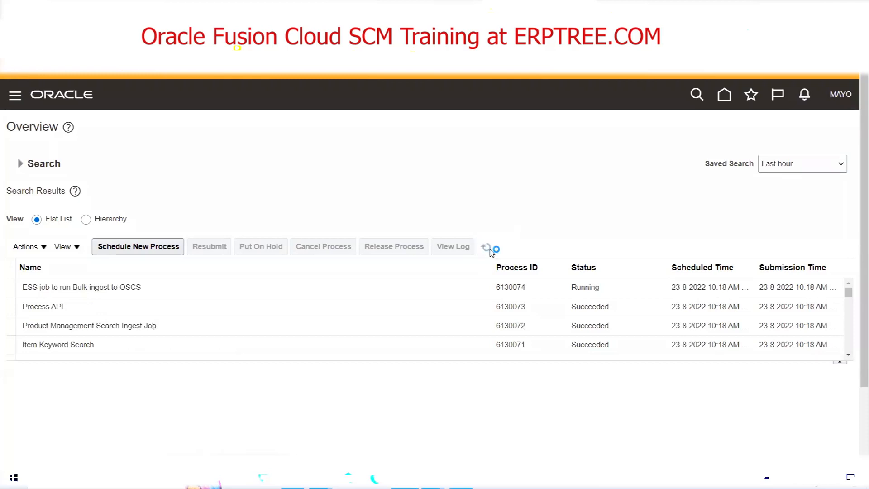
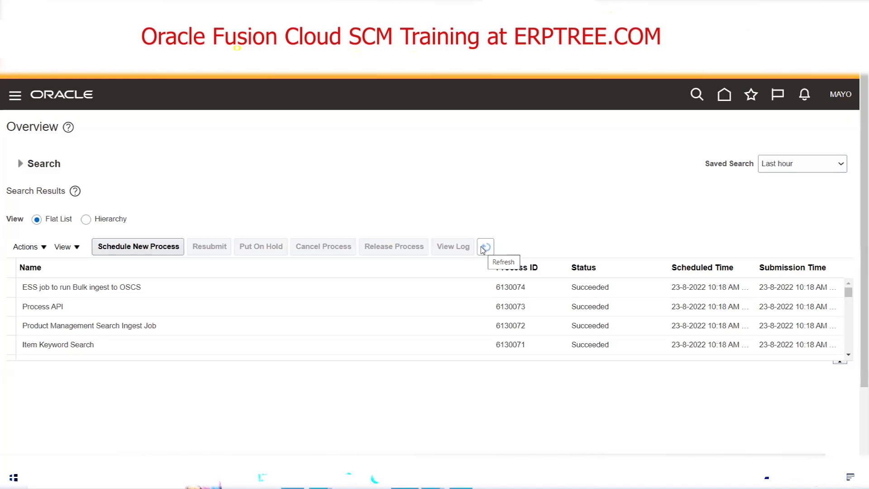
Switch to the Excel training workbook and review the Populate Data in Interface Tables line and the interface table shape in the diagram.
left_click(292, 478)
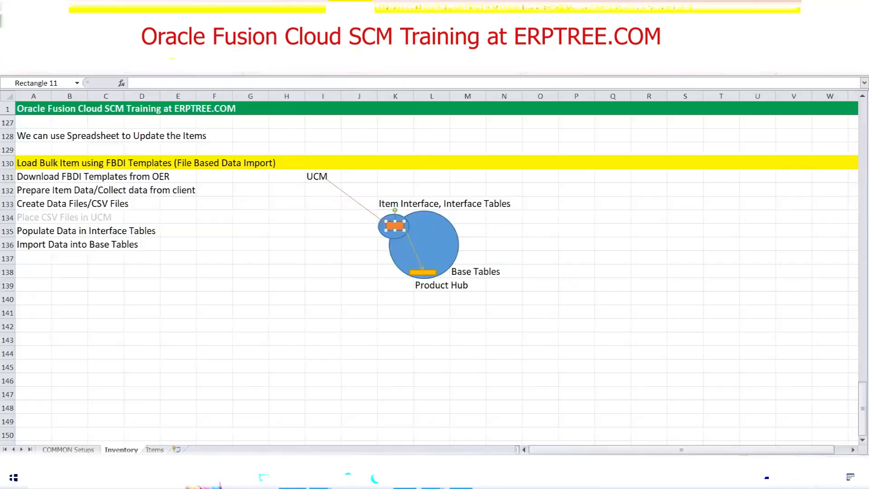
left_click_drag(20, 233, 153, 236)
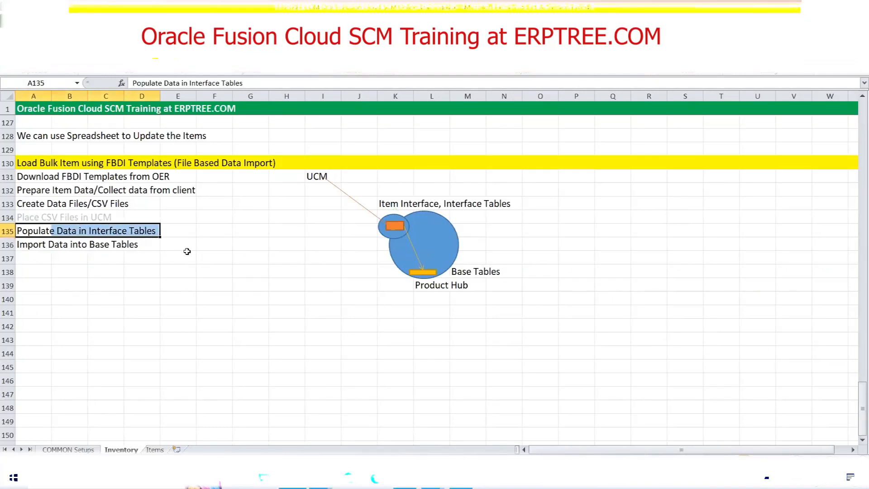
left_click(393, 231)
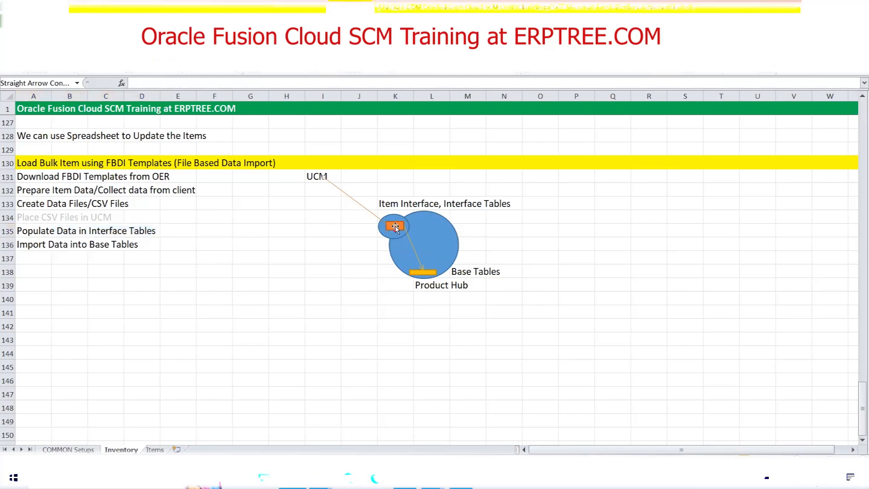
left_click(393, 232)
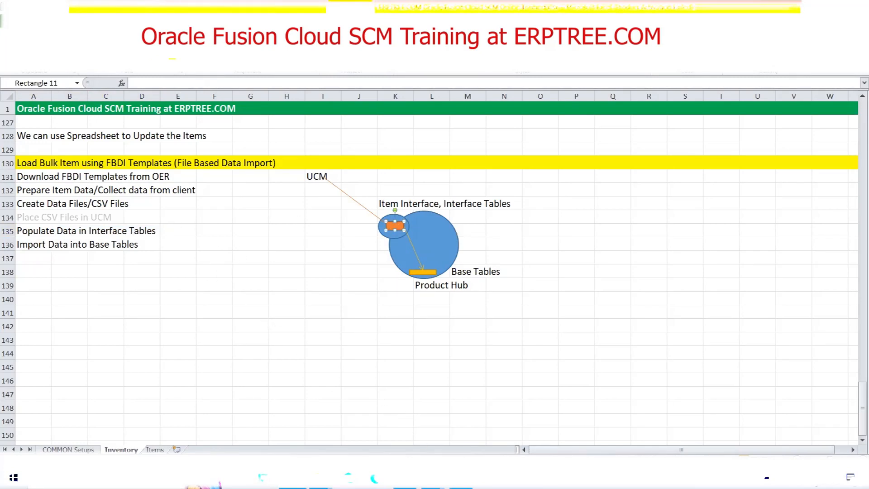
Return to Oracle Fusion's scheduled processes and refresh the list.
left_click(405, 479)
left_click(488, 246)
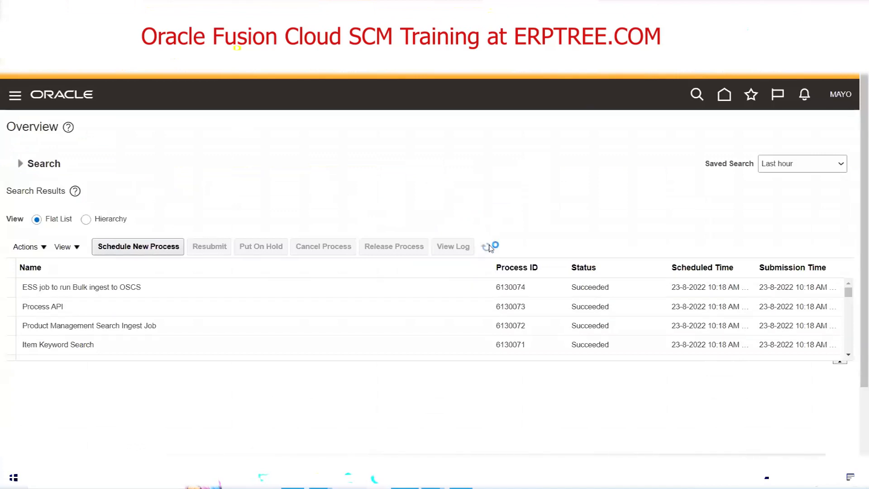
left_click(485, 248)
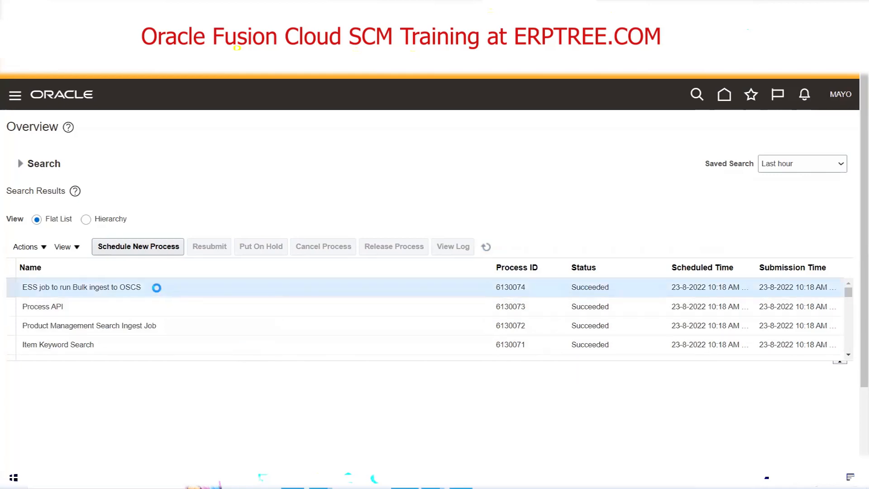
Examine the process details of the Bulk ingest to OSCS job, including its log and output attachments, and those of Process API.
left_click(159, 292)
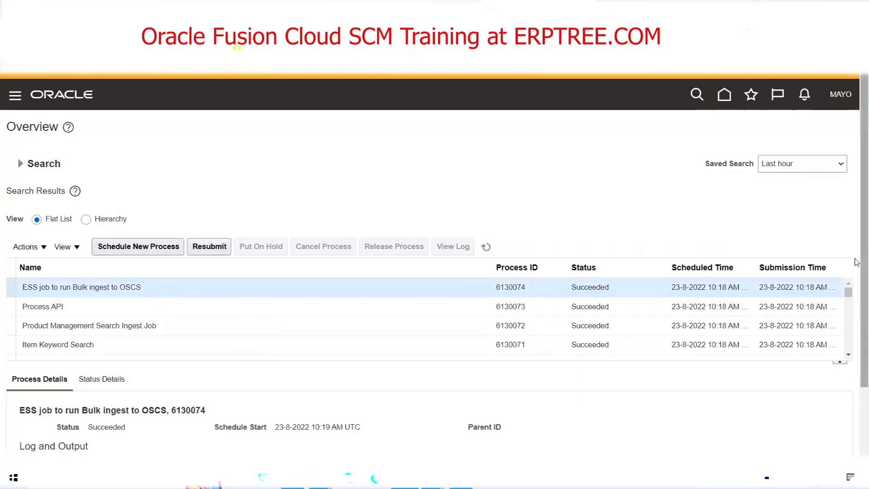
left_click_drag(857, 225, 857, 346)
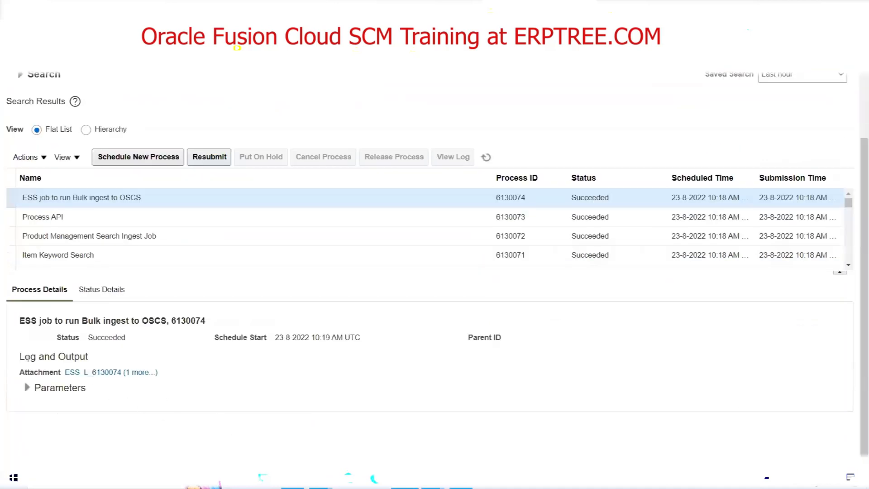
left_click_drag(18, 356, 96, 363)
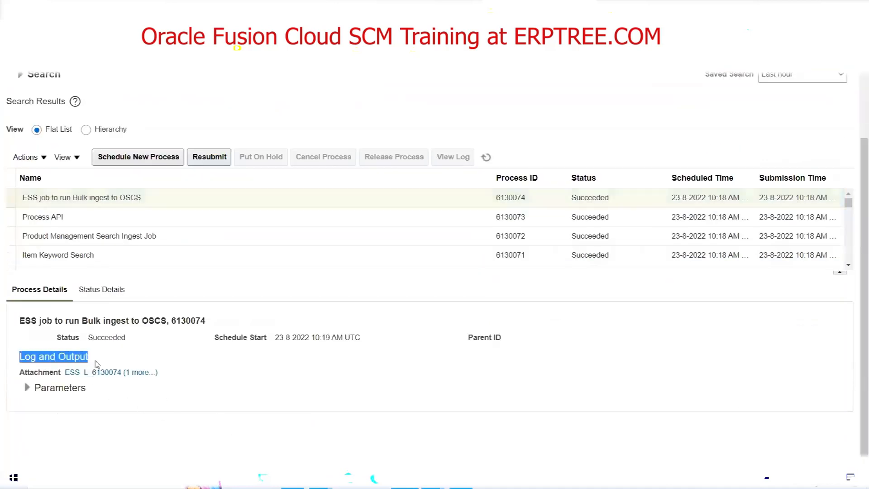
left_click(146, 373)
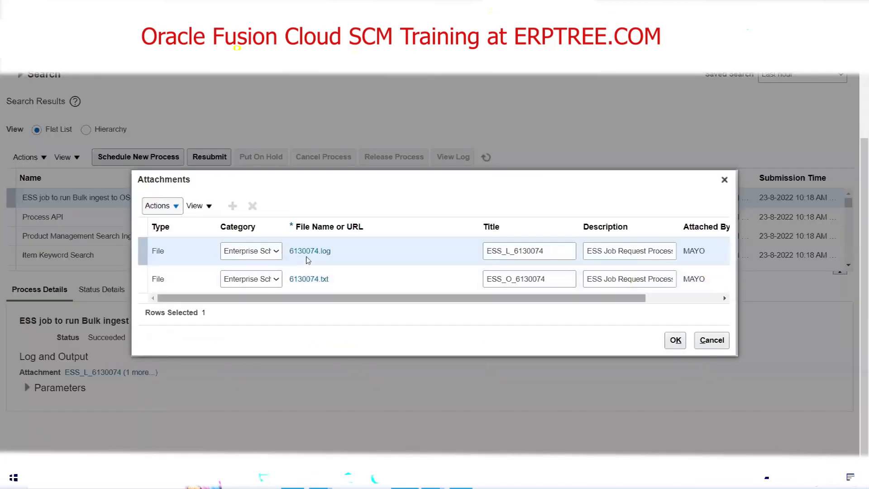
left_click(724, 181)
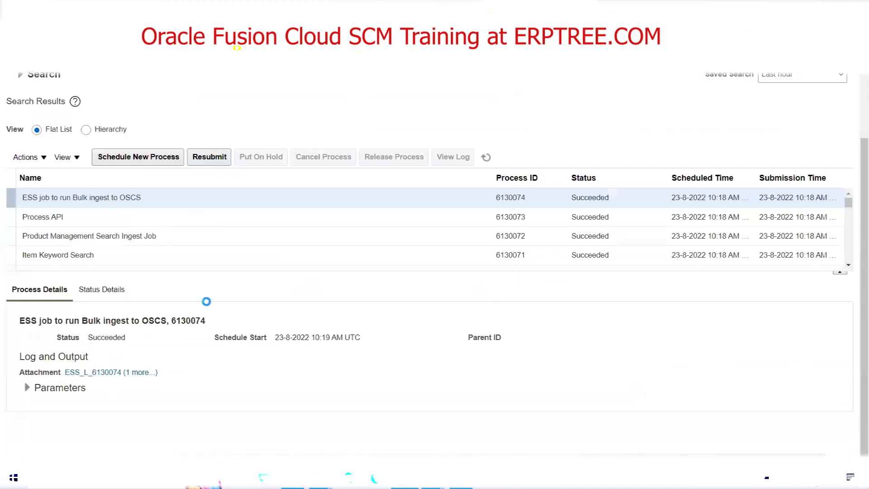
left_click(73, 217)
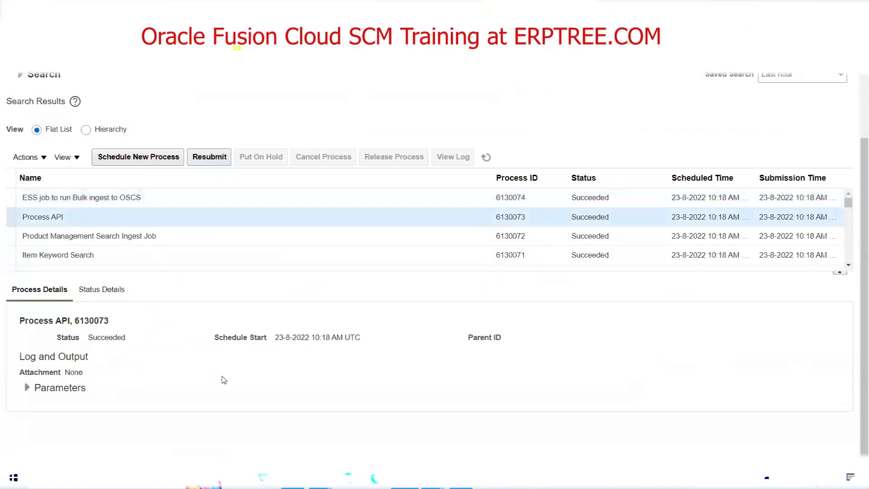
left_click(592, 197)
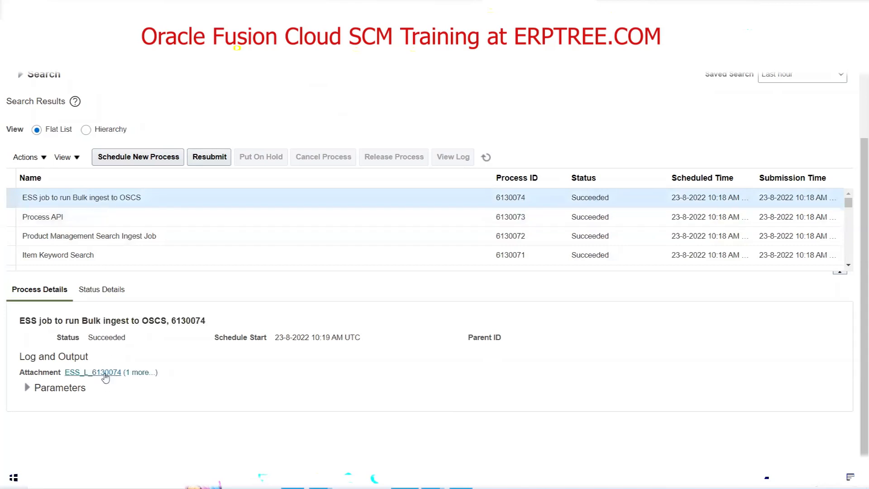
scroll(432, 332, "up", 3)
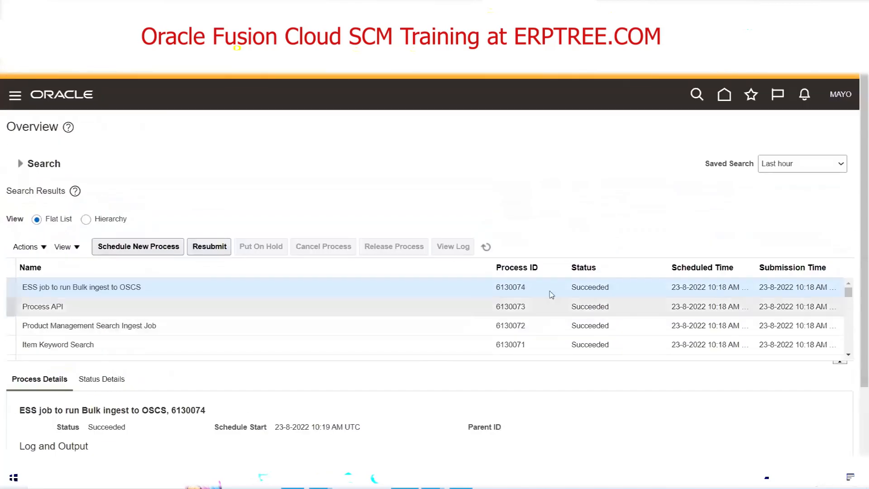
Refresh the scheduled process list repeatedly to check the import-related jobs and their statuses.
left_click(486, 247)
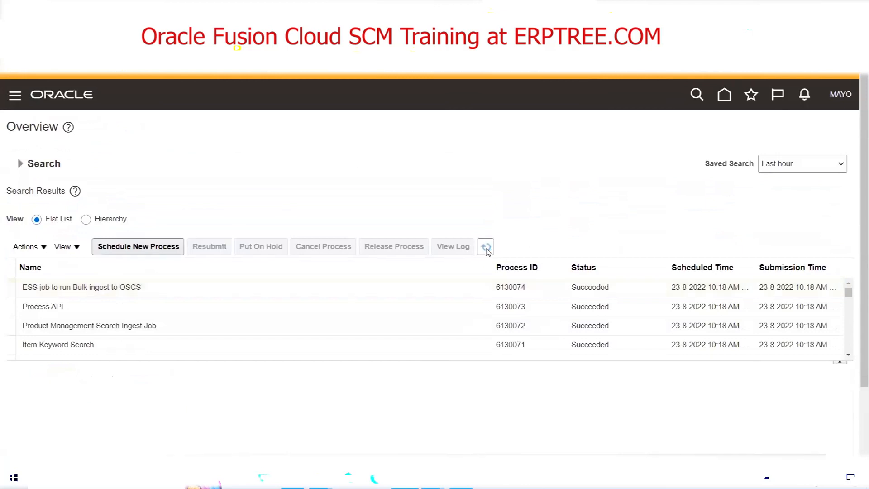
left_click(486, 248)
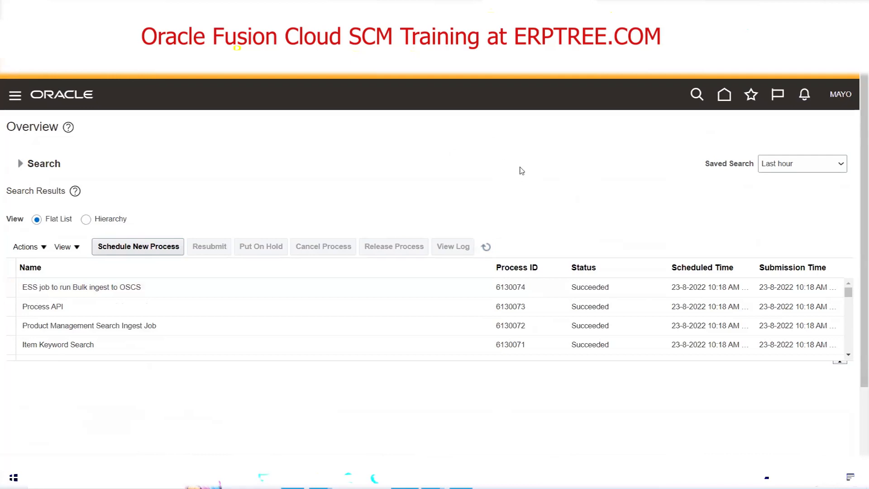
left_click(485, 247)
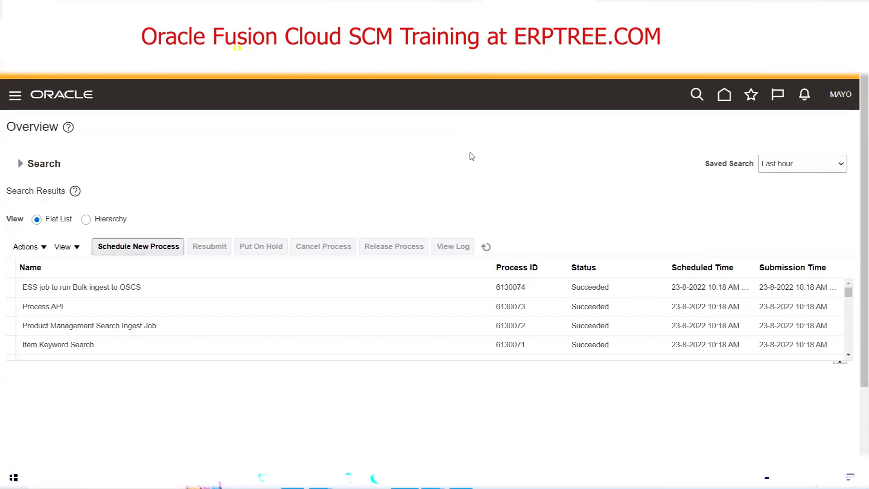
left_click(485, 247)
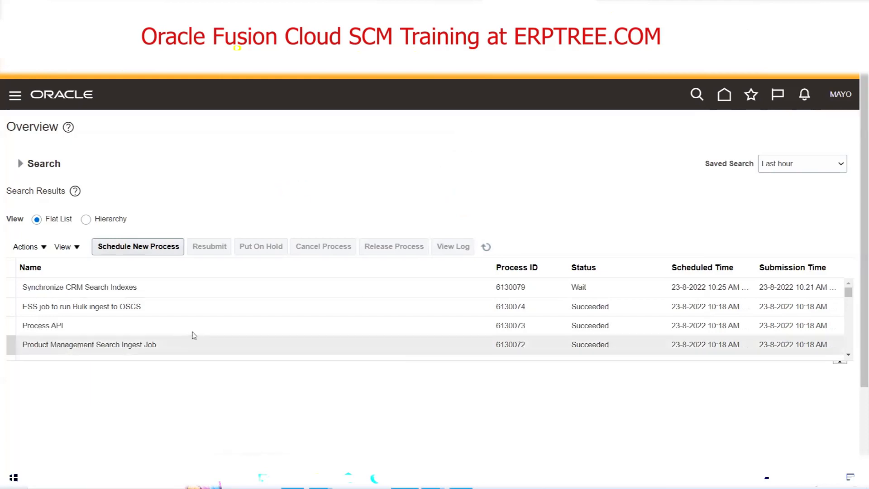
left_click(487, 247)
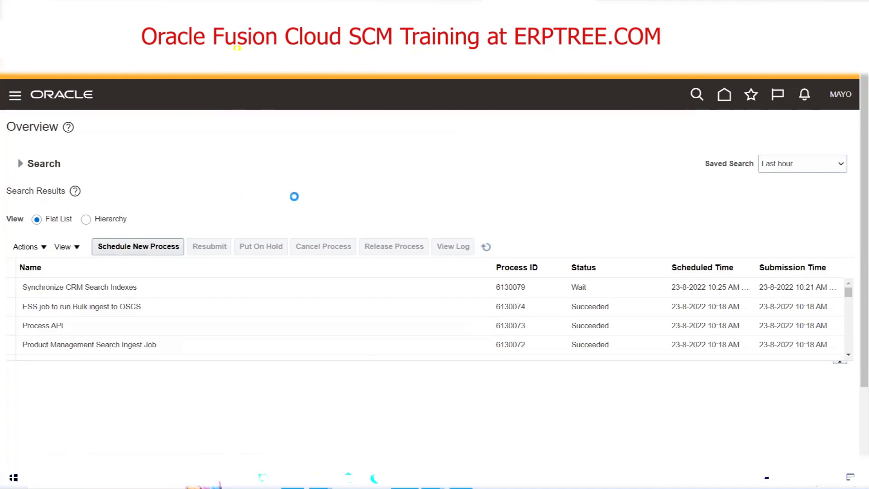
scroll(300, 190, "down", 8)
scroll(300, 190, "up", 4)
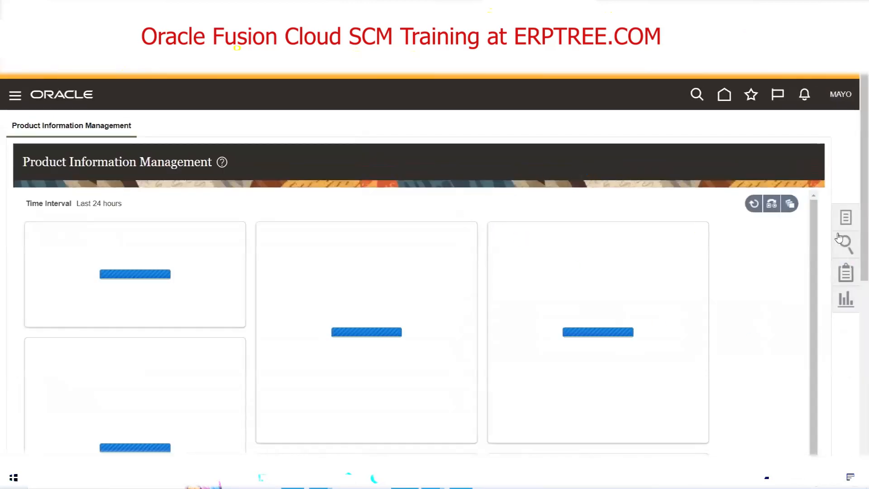
Open Manage Items in Product Information Management and search for items whose description starts with FBDI6.
left_click(846, 219)
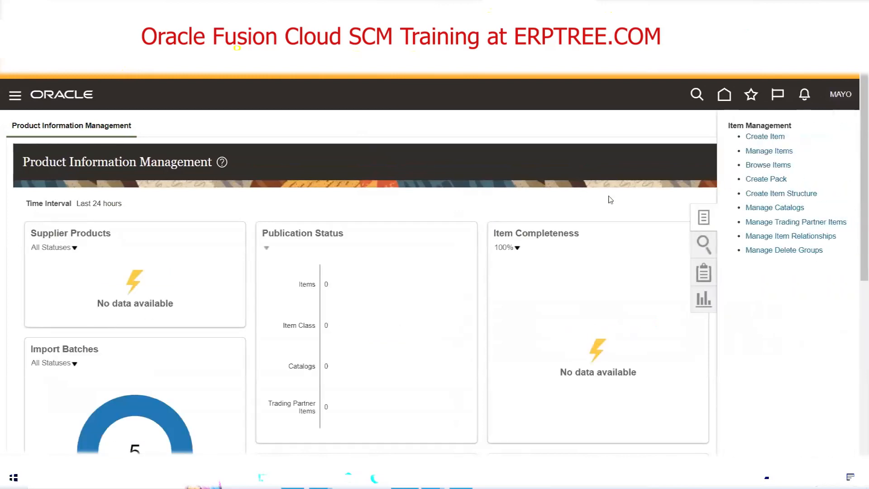
left_click(755, 166)
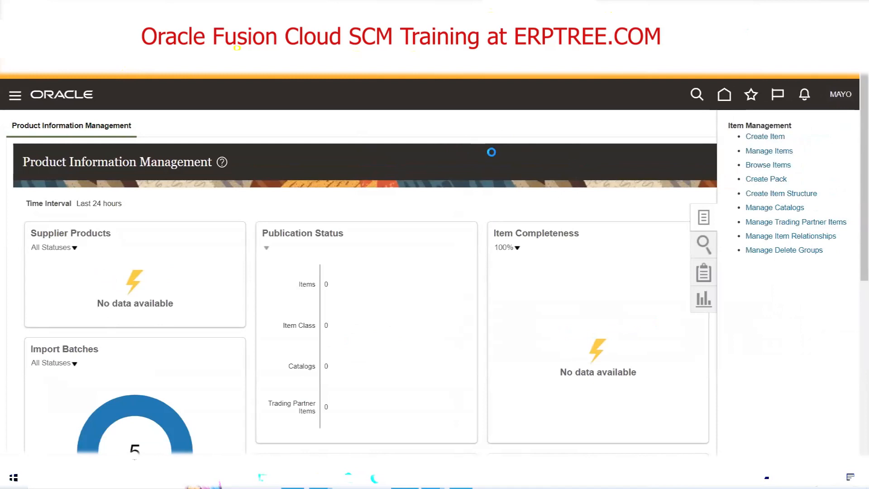
left_click(264, 257)
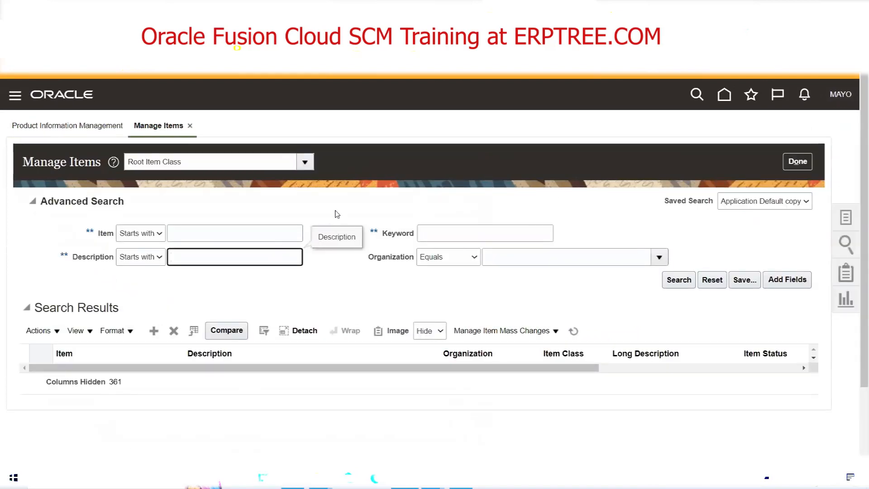
type("FBD")
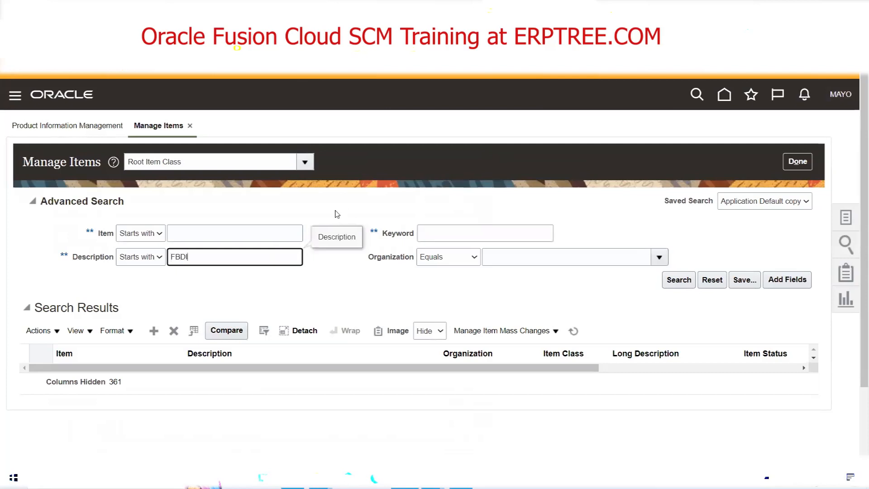
type("I")
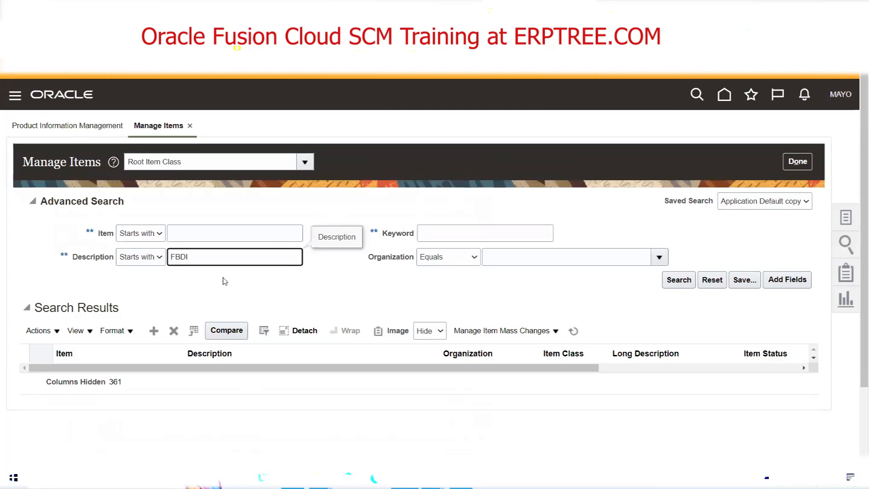
type("6")
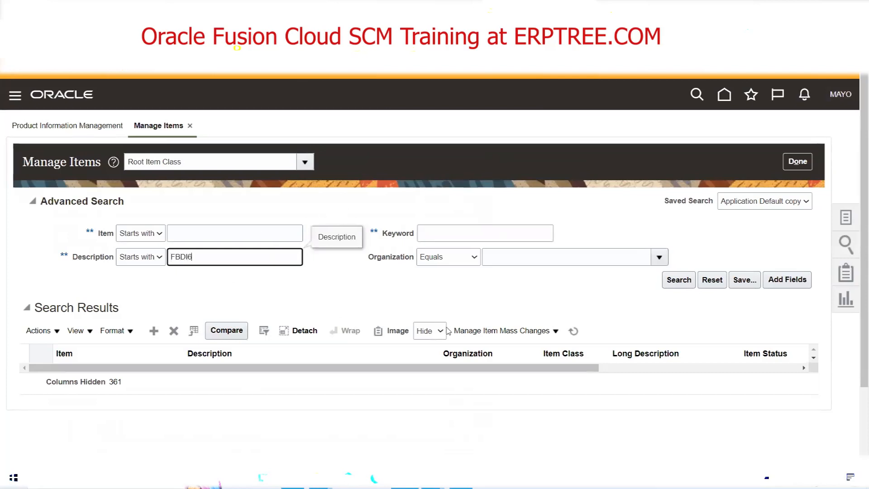
left_click(677, 280)
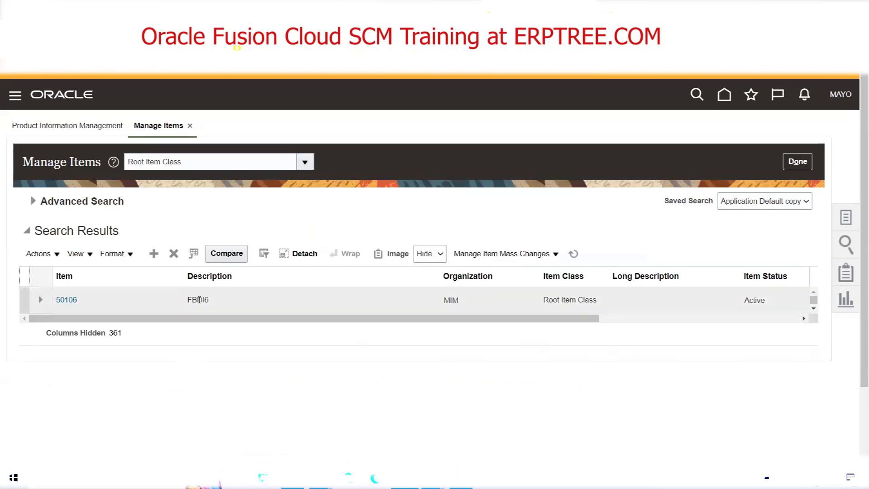
Open the FBDI6 item and display its organization associations.
left_click(70, 301)
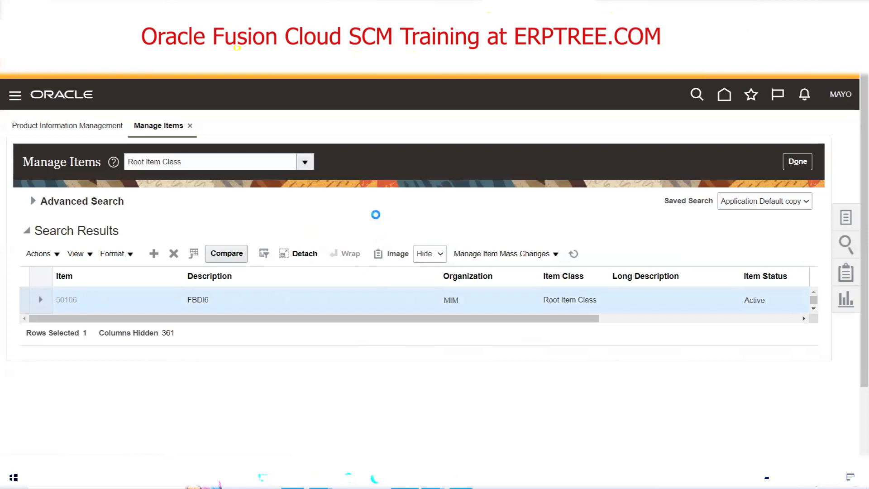
scroll(308, 278, "down", 5)
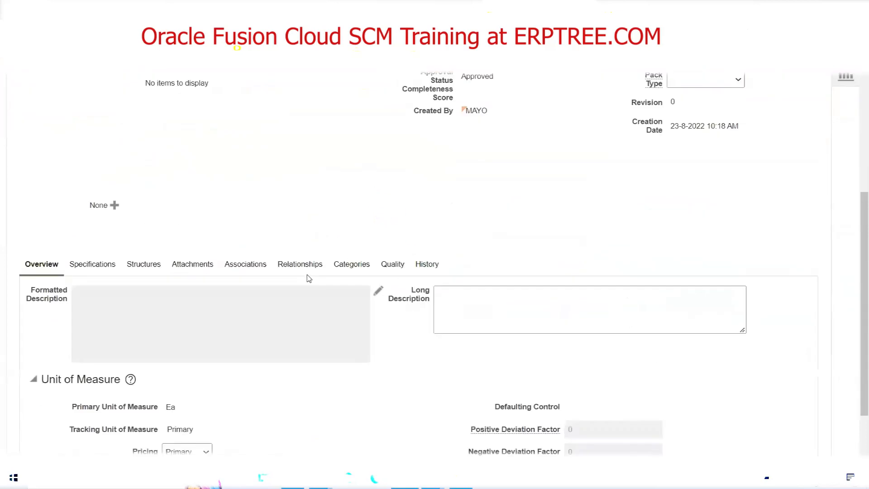
left_click(251, 271)
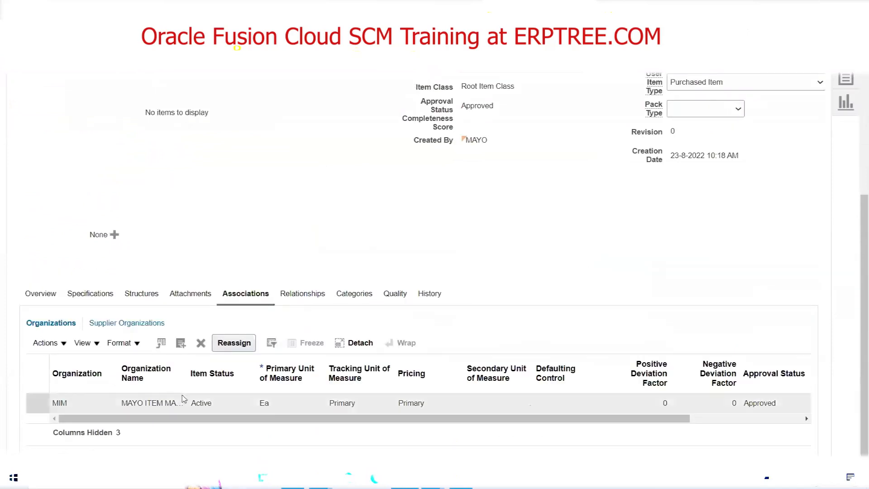
Start adding an organization association to the item, then find organization MDI by its code and select it.
left_click(181, 342)
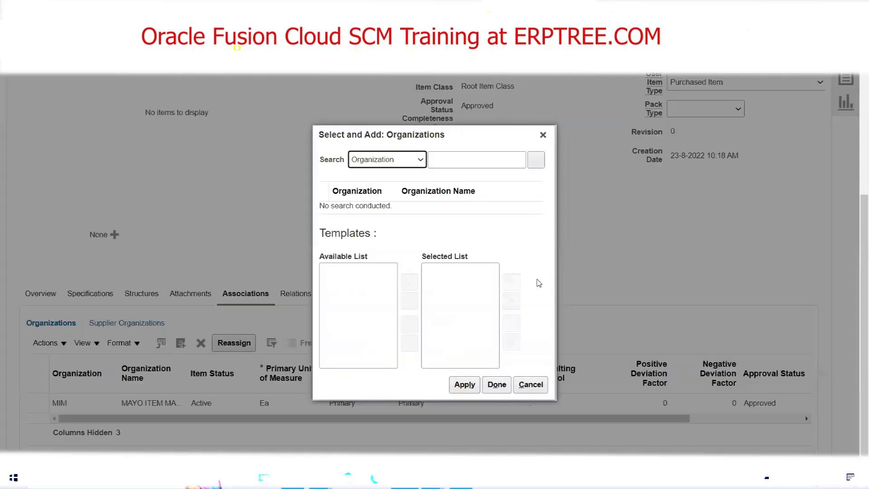
left_click(449, 160)
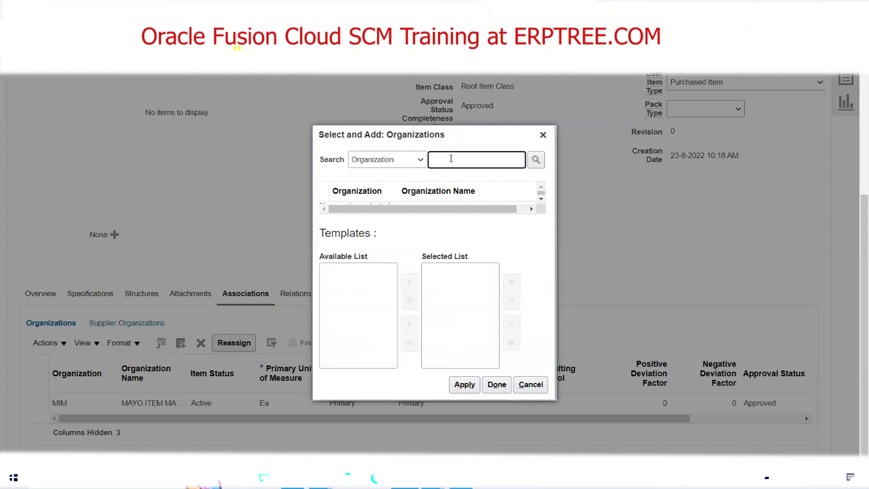
type("MDI")
left_click(538, 162)
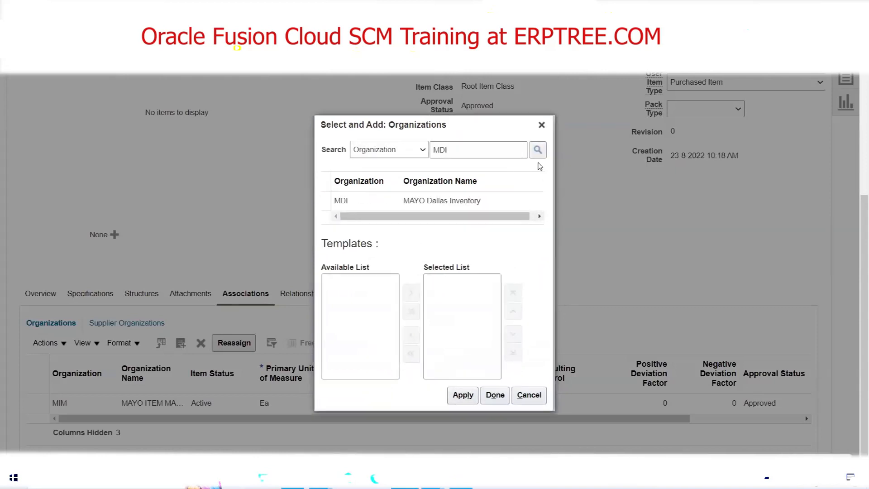
left_click(355, 201)
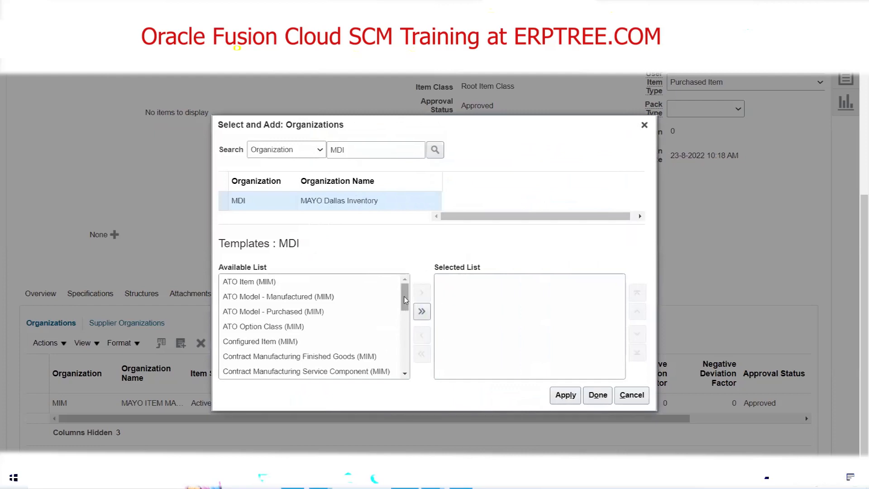
Choose the Purchased Item (MIM) template for organization MDI and add the organization to the item.
left_click_drag(405, 304, 406, 342)
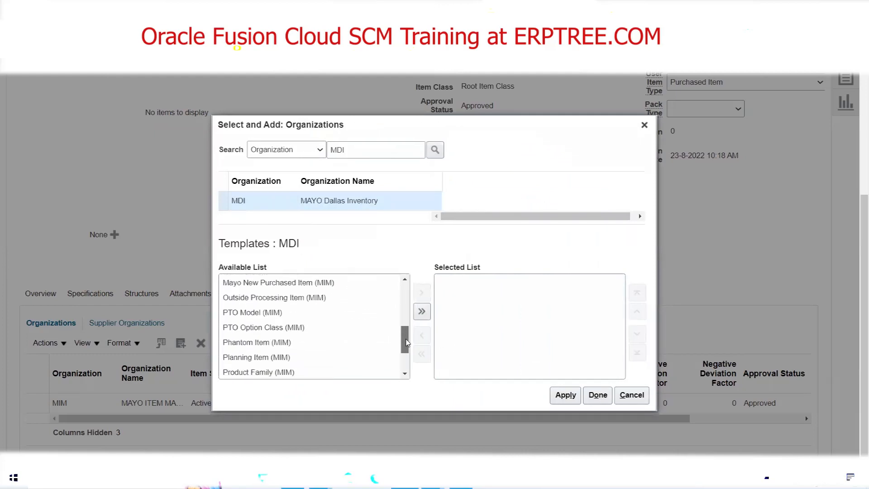
left_click(405, 374)
left_click(405, 374)
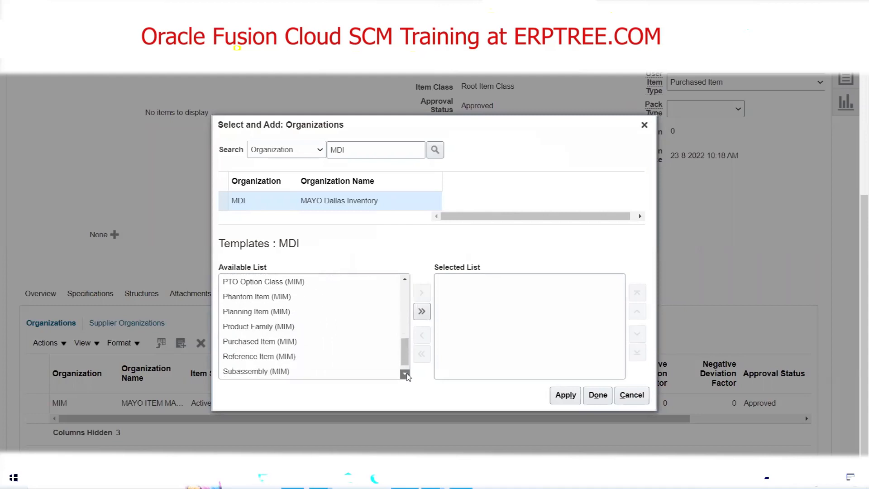
left_click(405, 374)
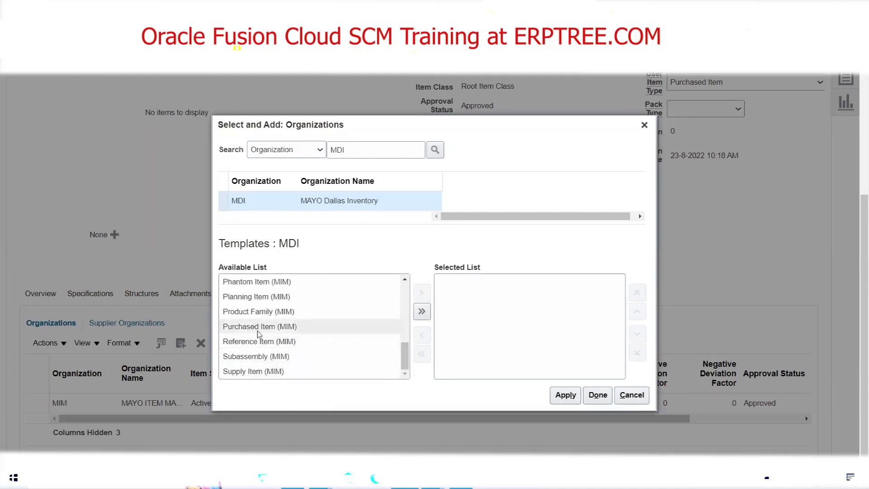
left_click(259, 327)
left_click(421, 292)
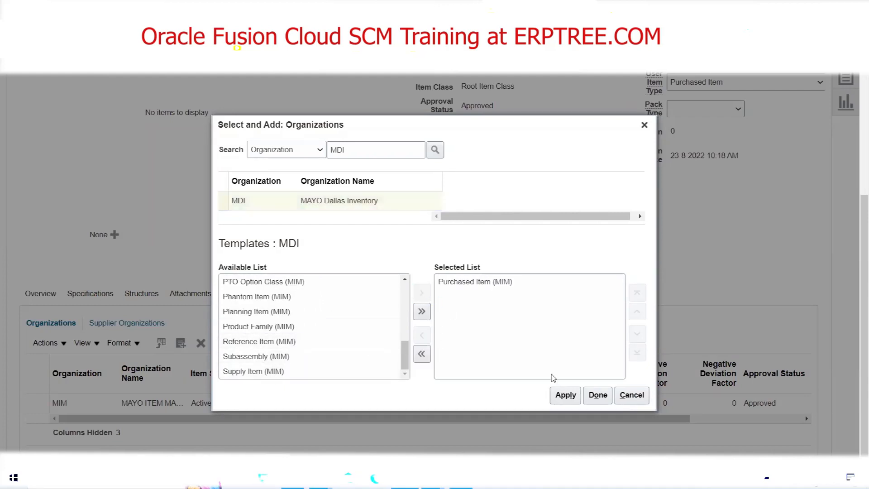
left_click(565, 394)
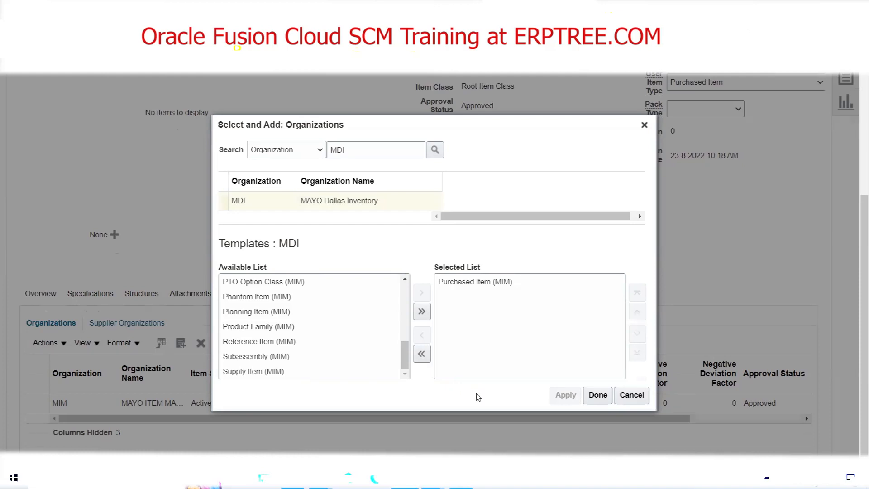
left_click(597, 396)
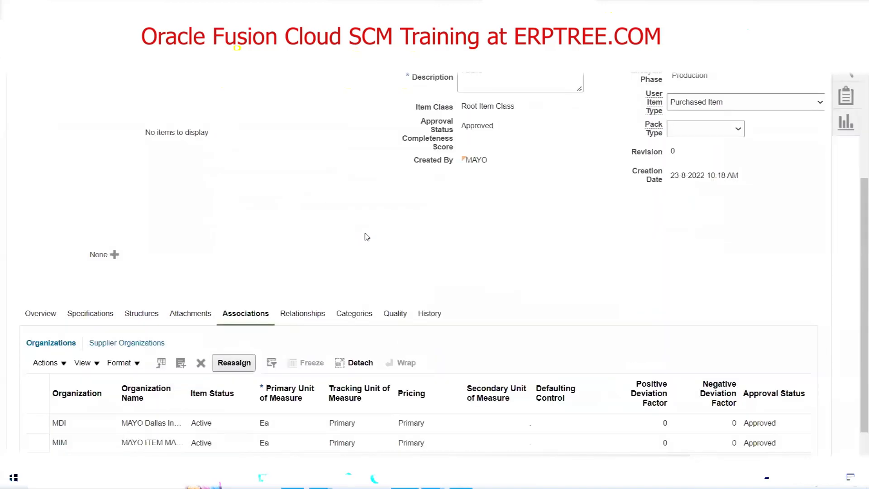
Save the FBDI6 item with its MDI organization association.
scroll(528, 262, "down", 2)
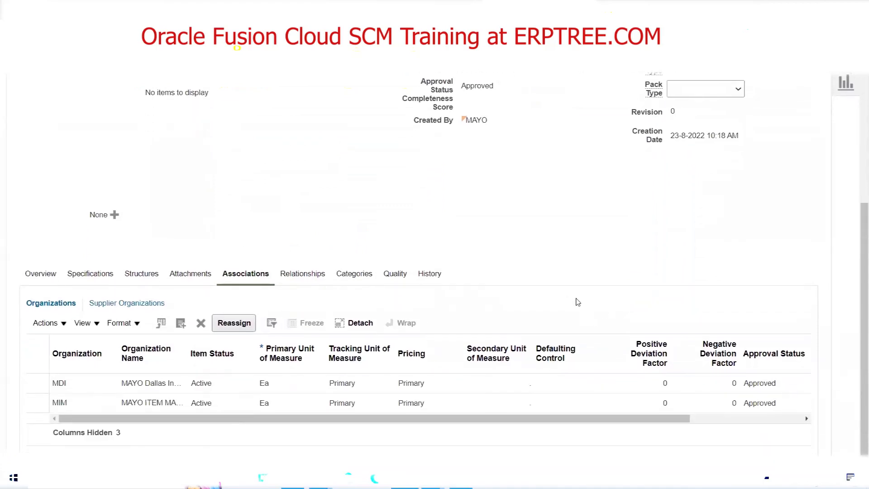
scroll(577, 302, "up", 5)
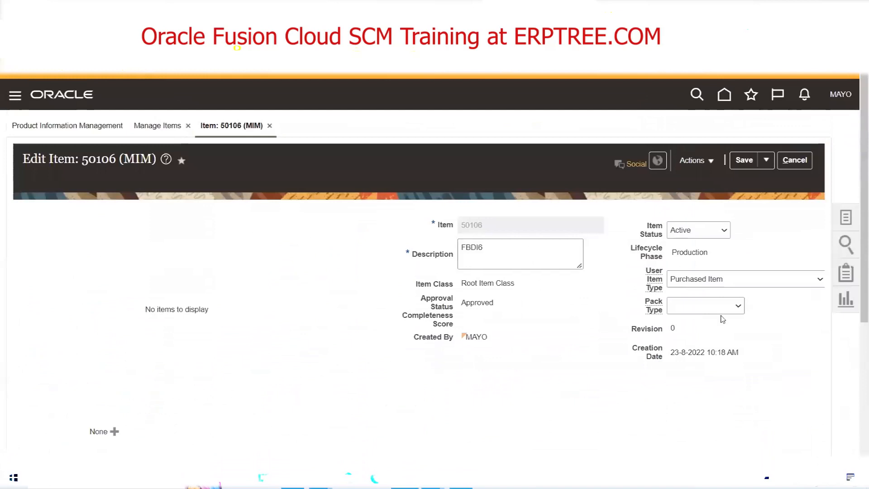
left_click(765, 161)
left_click(771, 178)
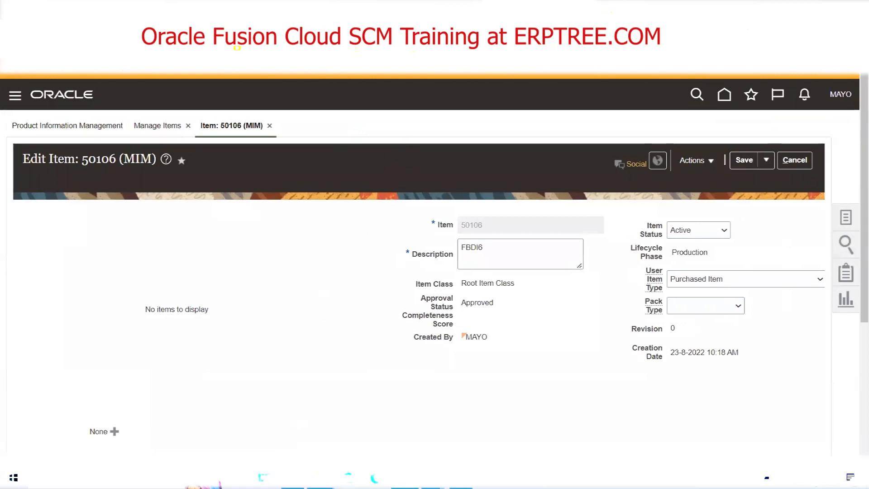
Switch to the Excel training notes and review the Spreadsheet (ADFdi) heading and the Master Item topics, from manual creation to FBDI bulk load.
left_click(293, 478)
scroll(146, 300, "up", 5)
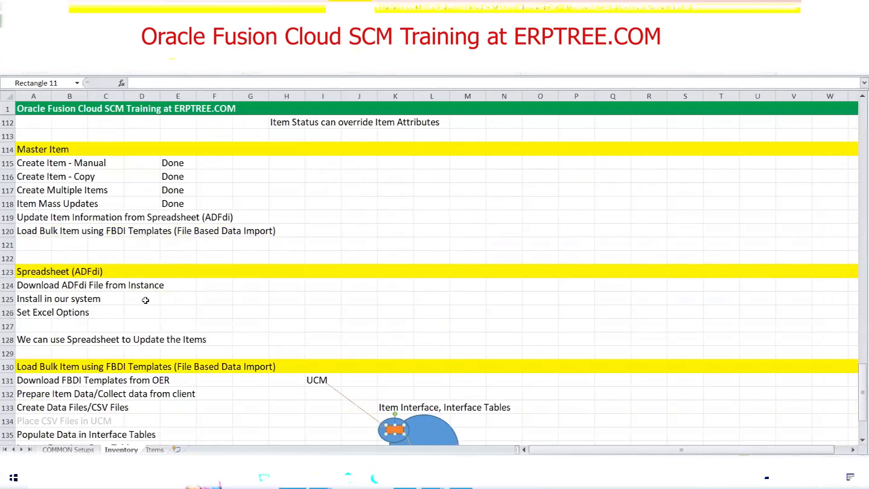
left_click_drag(23, 272, 127, 272)
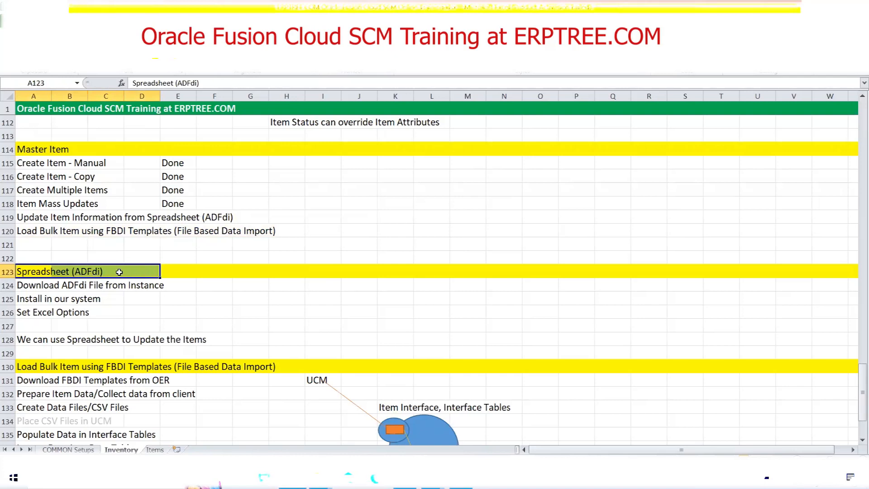
scroll(121, 281, "up", 2)
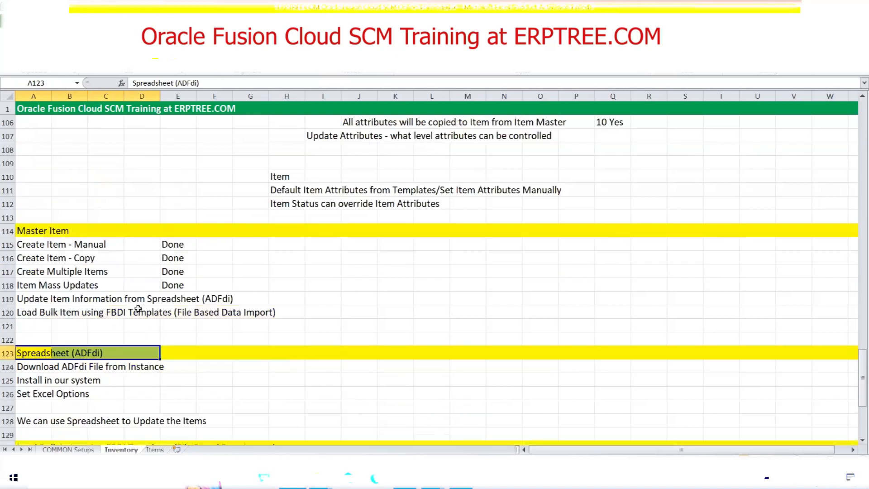
left_click_drag(27, 245, 255, 324)
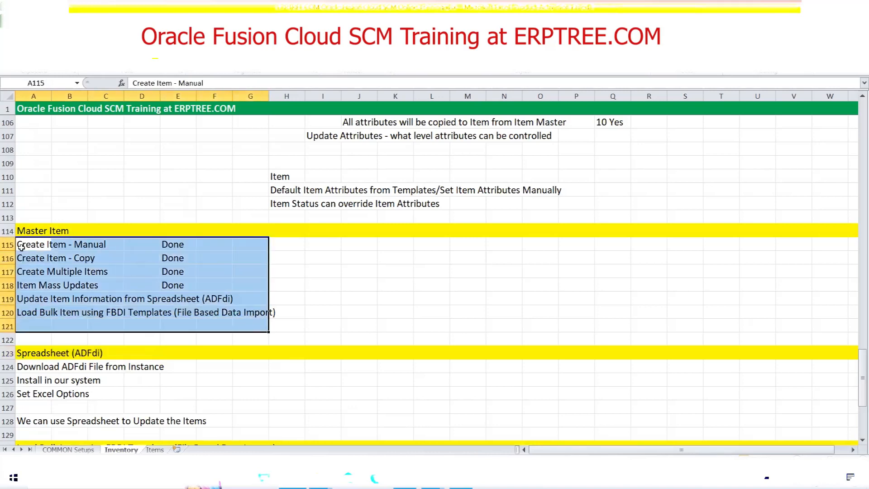
left_click_drag(24, 246, 190, 247)
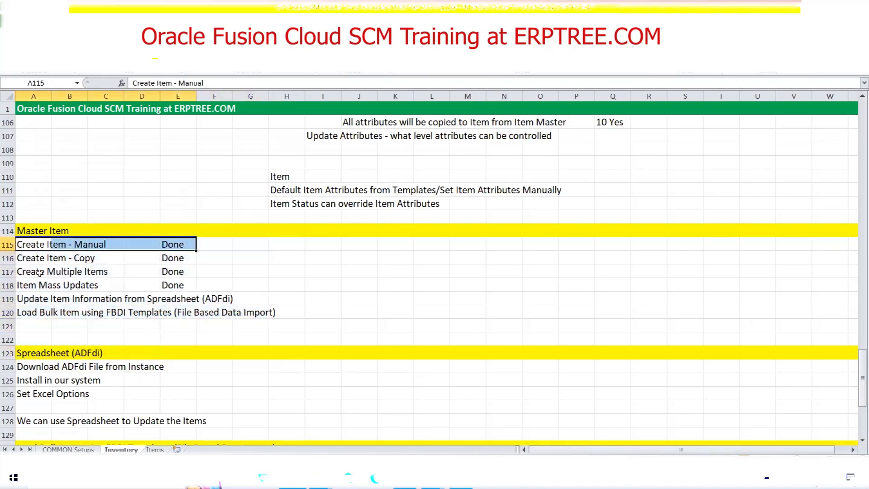
left_click_drag(26, 258, 176, 257)
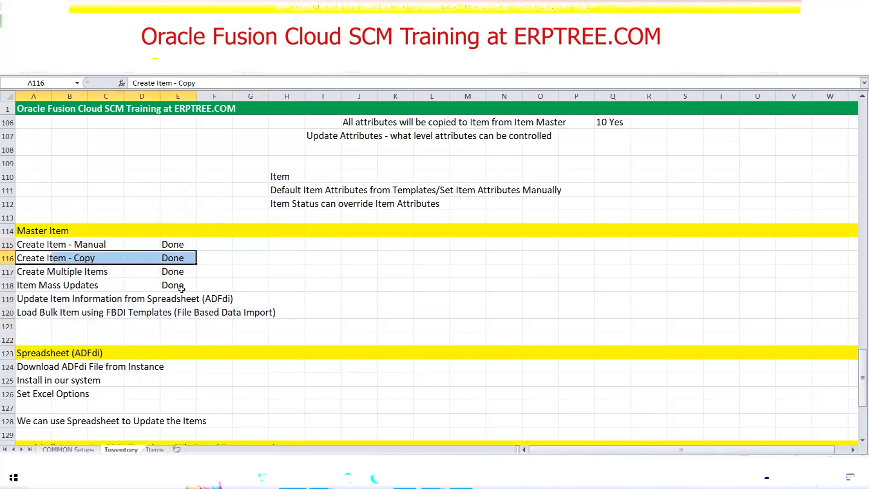
left_click(24, 273)
left_click_drag(24, 272, 193, 271)
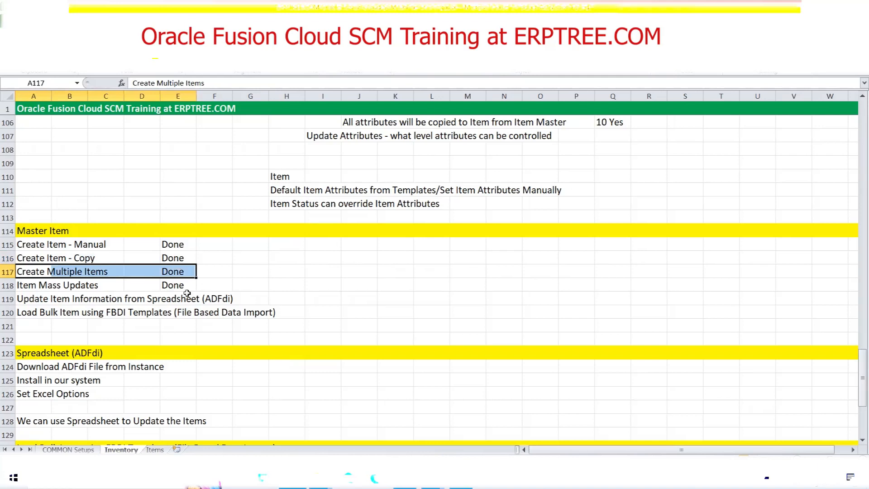
left_click_drag(23, 285, 174, 290)
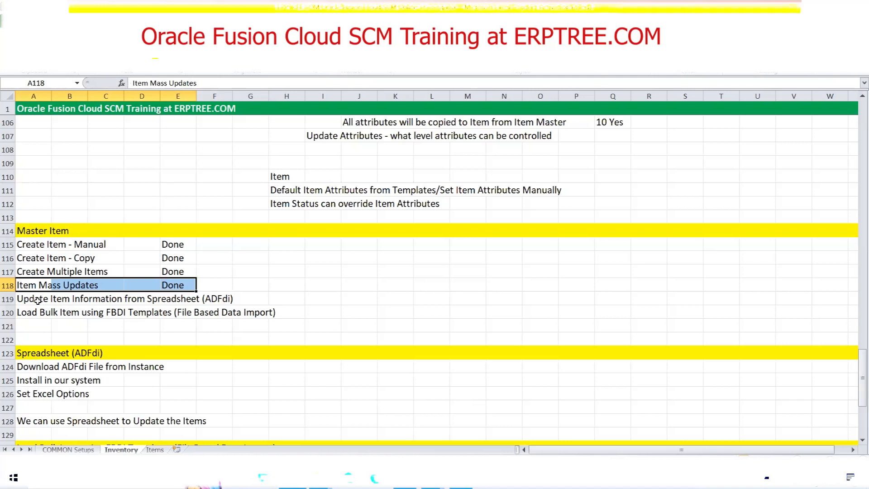
left_click_drag(34, 299, 232, 297)
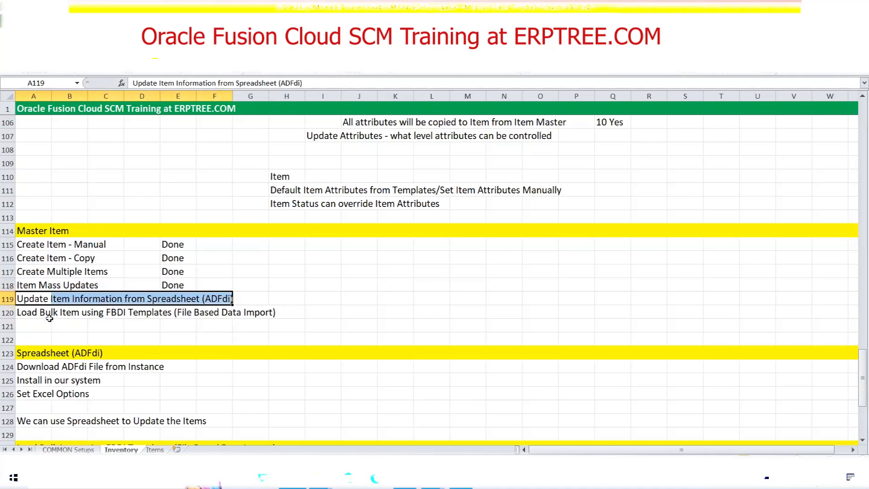
left_click_drag(30, 313, 282, 319)
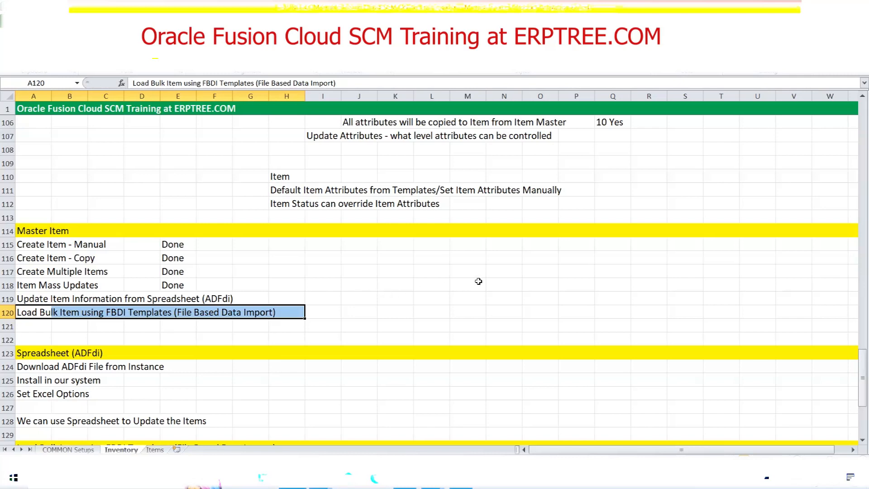
left_click(252, 288)
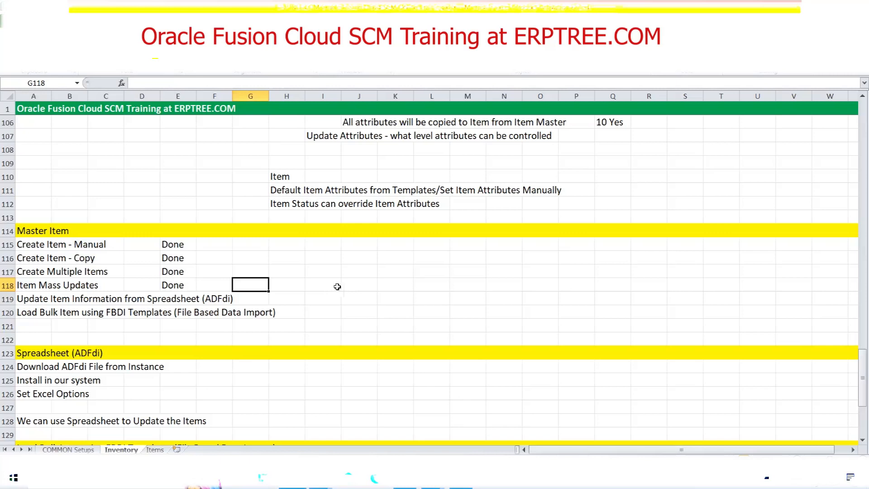
left_click(200, 281)
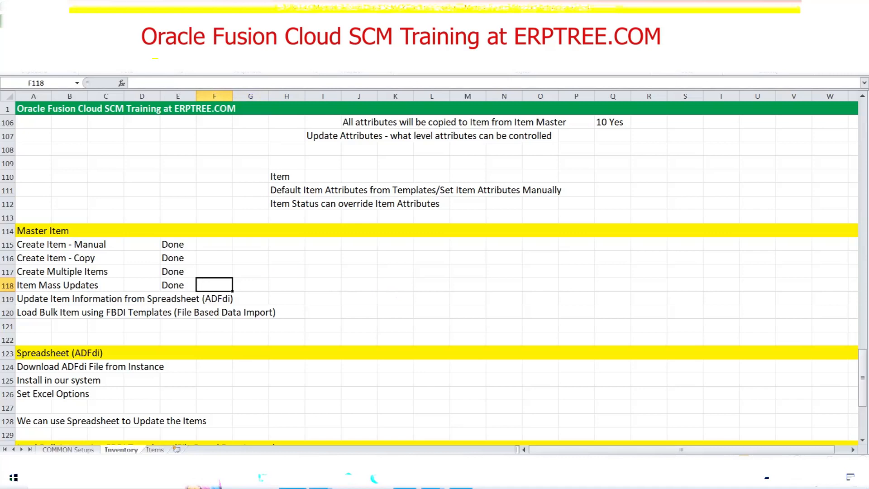
left_click(431, 479)
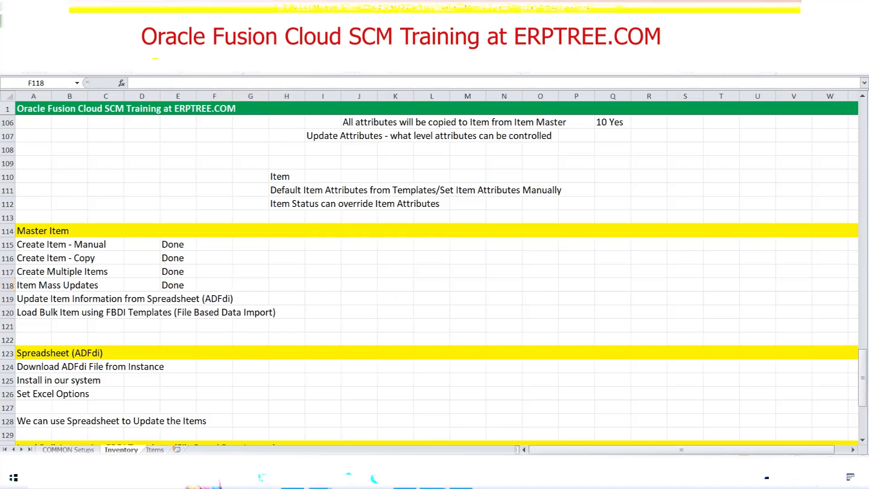
left_click(592, 17)
left_click(616, 57)
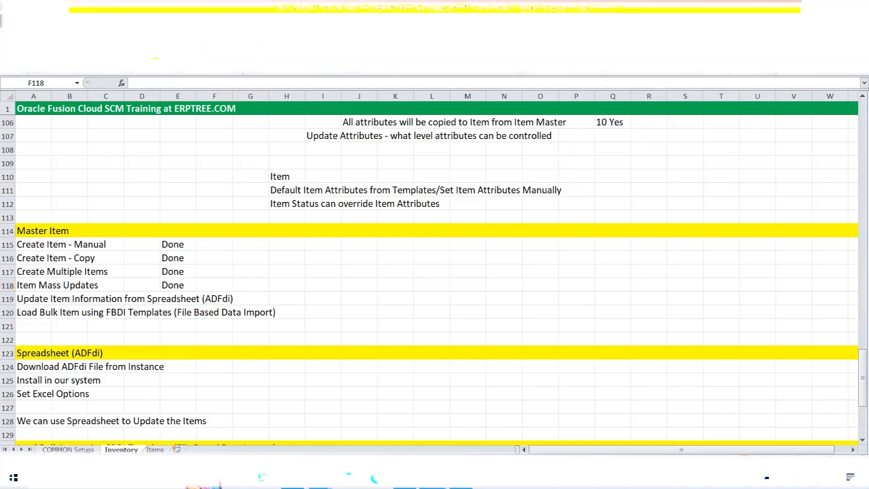